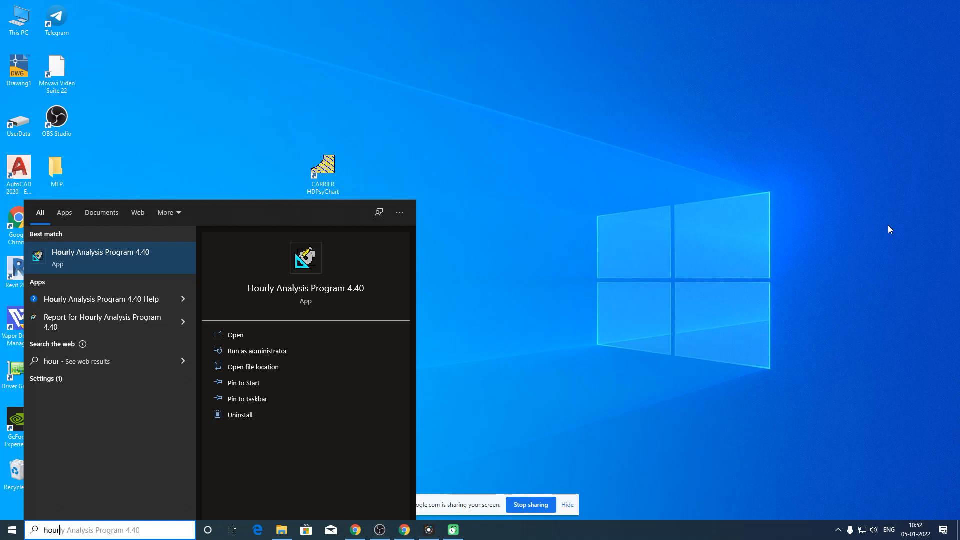
- Launch Hourly Analysis Program 4.40, dismiss its splash screen and start a new project
key("Return")
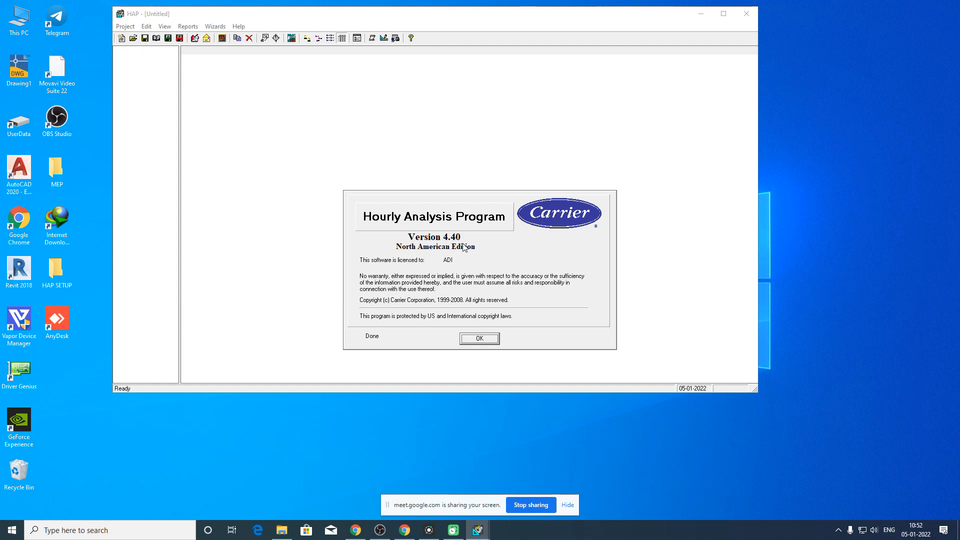
left_click(480, 340)
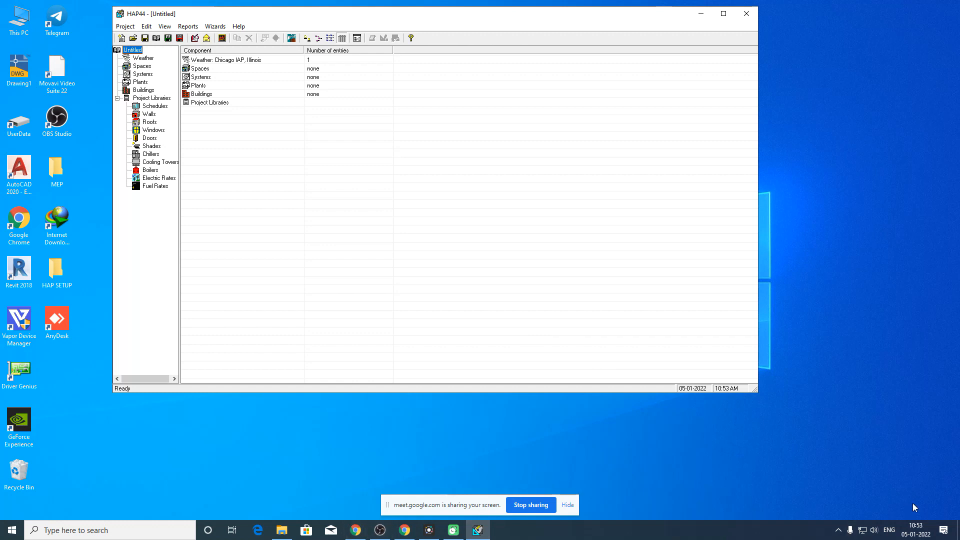
key("alt+Tab")
left_click(902, 7)
left_click(127, 29)
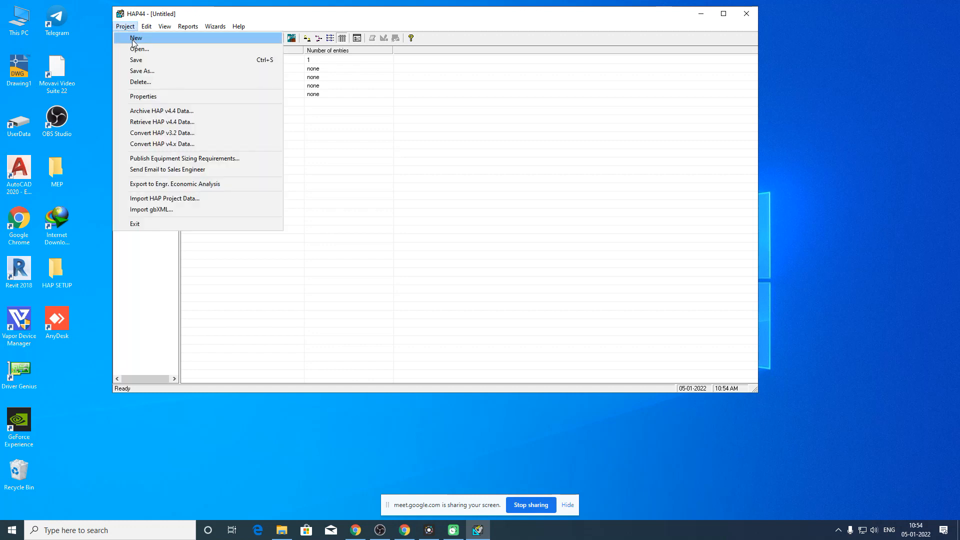
left_click(132, 40)
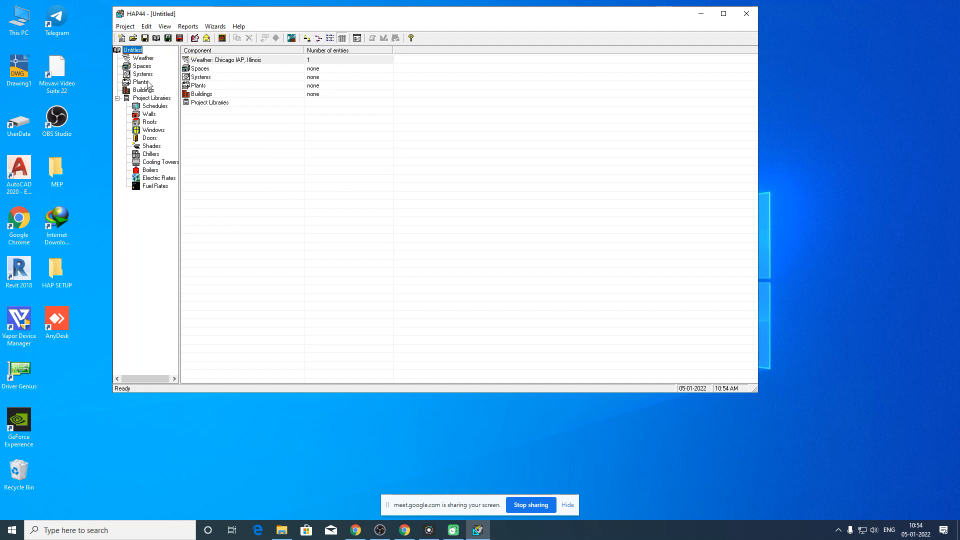
left_click(126, 27)
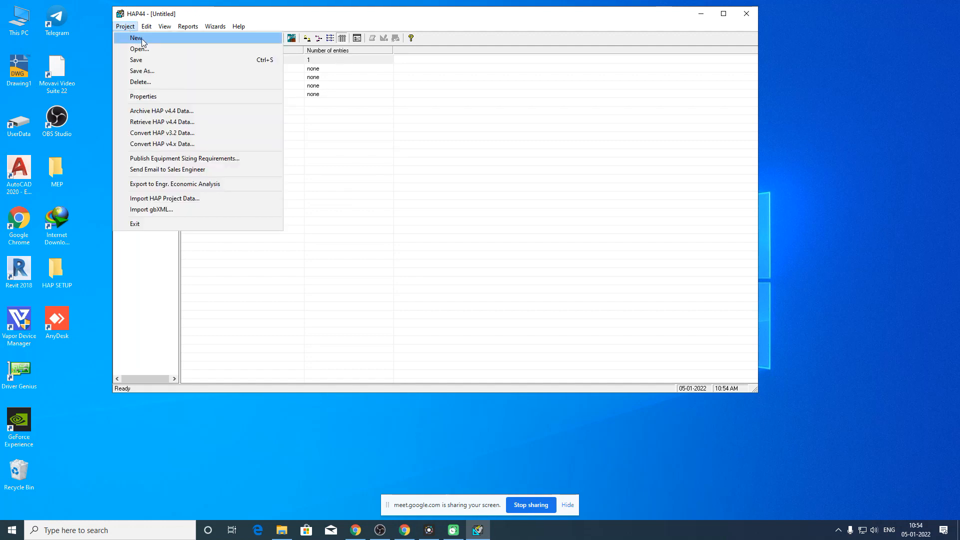
left_click(142, 43)
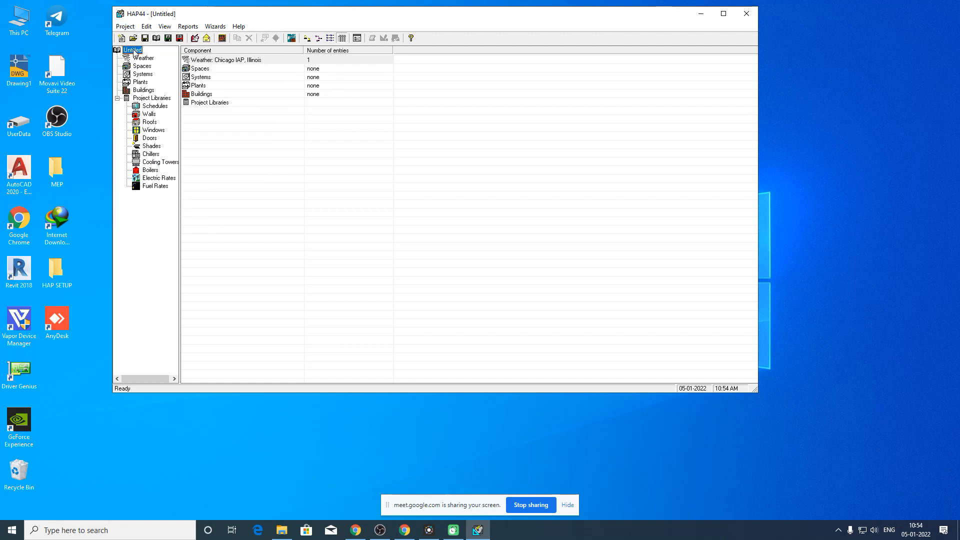
left_click(129, 27)
left_click(132, 36)
key("End")
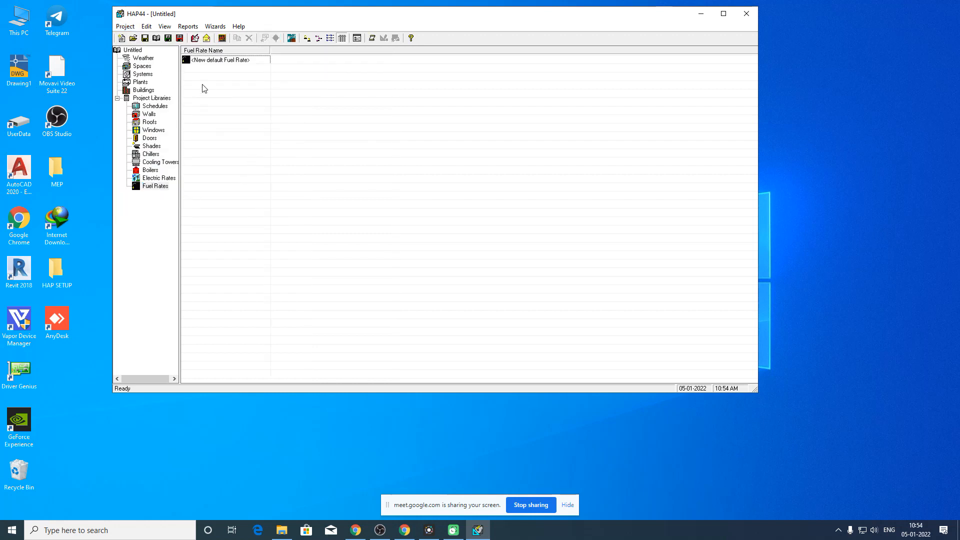
left_click(130, 51)
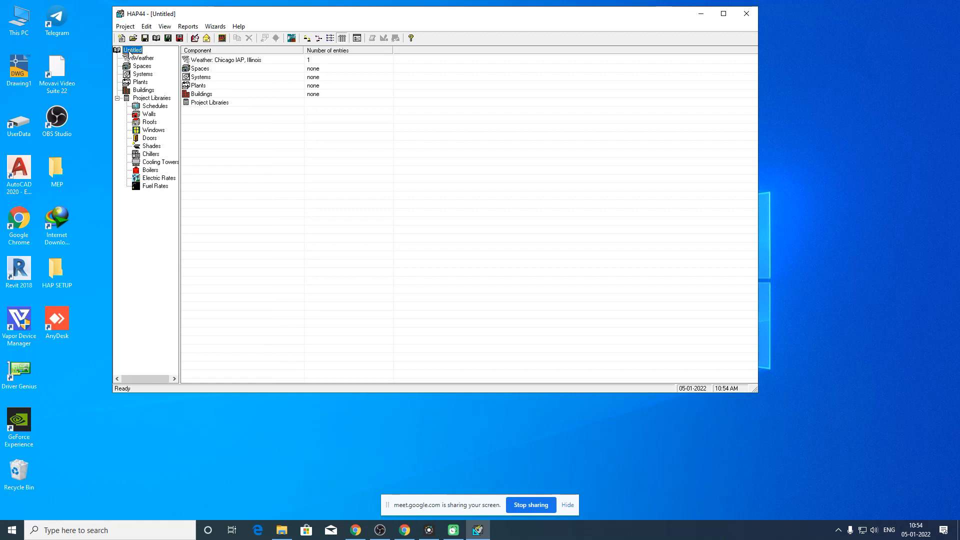
left_click(126, 27)
left_click(125, 37)
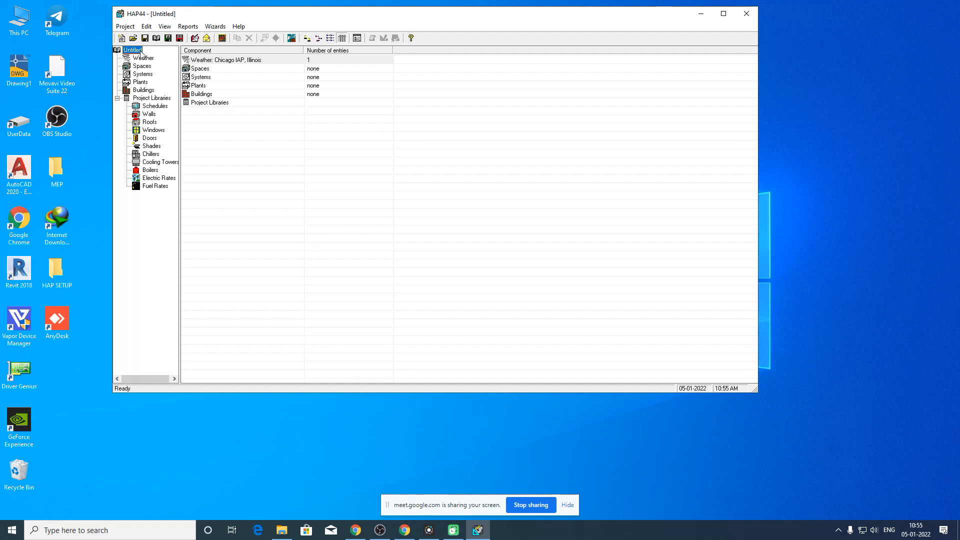
left_click(124, 27)
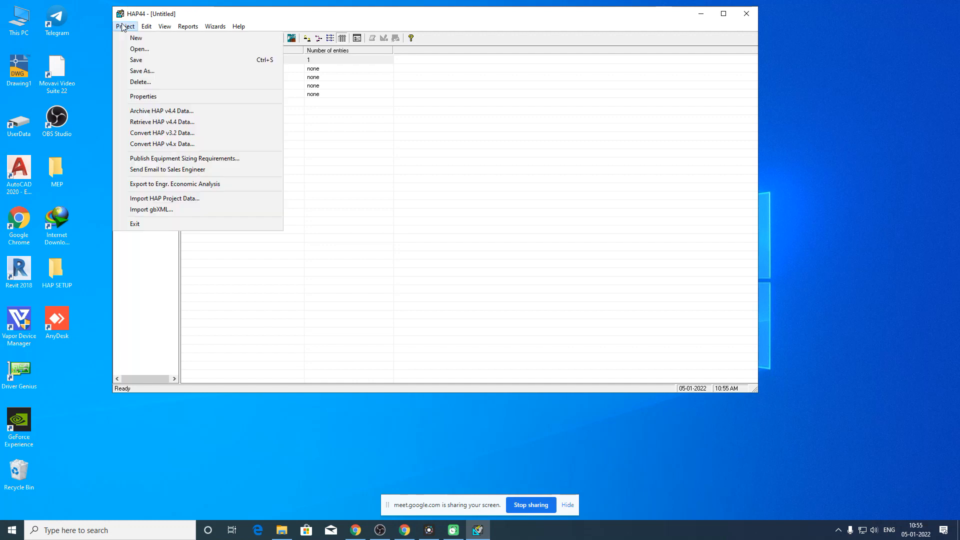
left_click(150, 40)
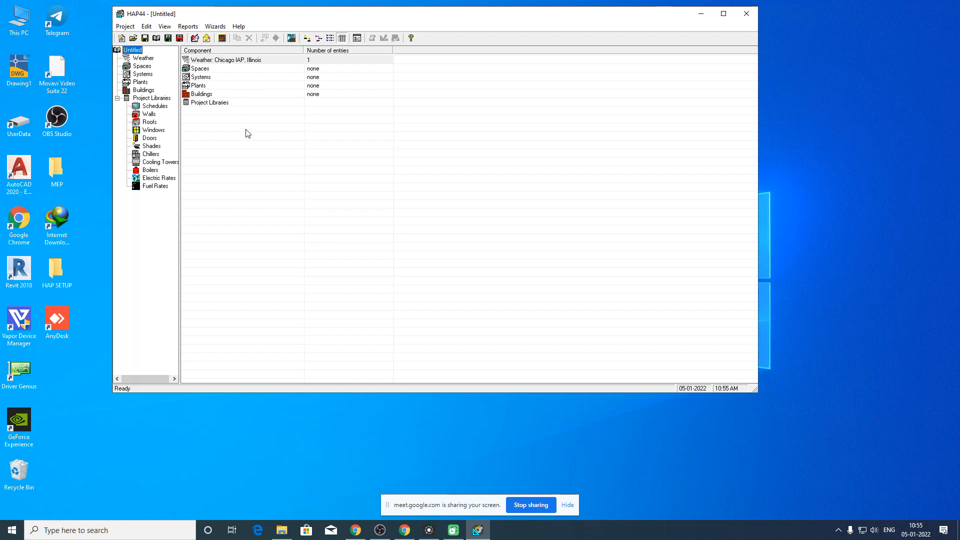
left_click(123, 28)
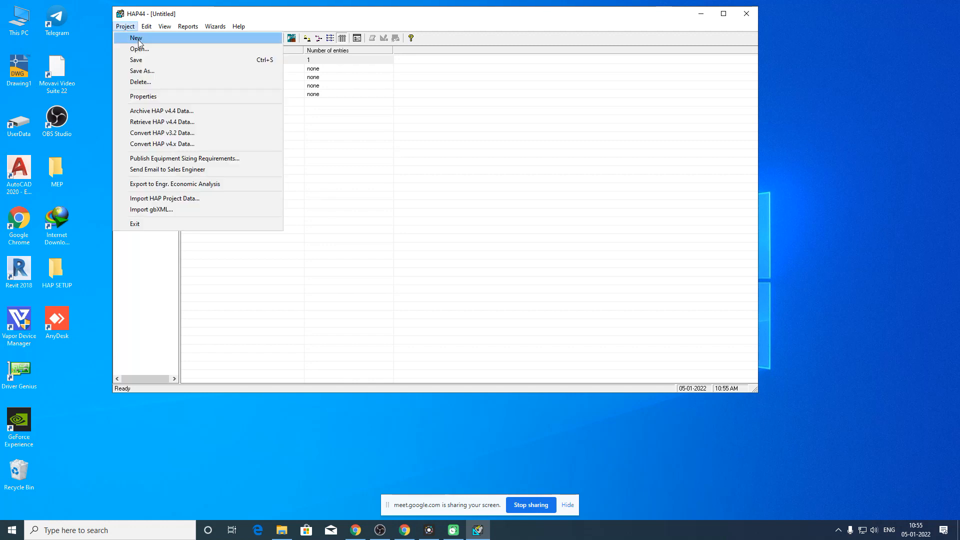
left_click(141, 40)
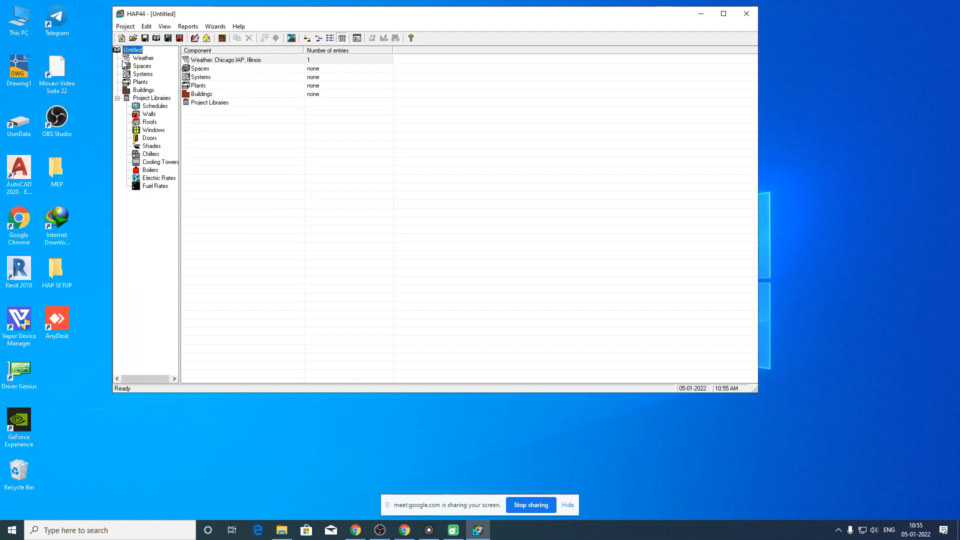
- Look through the project's Weather, Spaces, Systems, Plants and Project Libraries categories
left_click(143, 60)
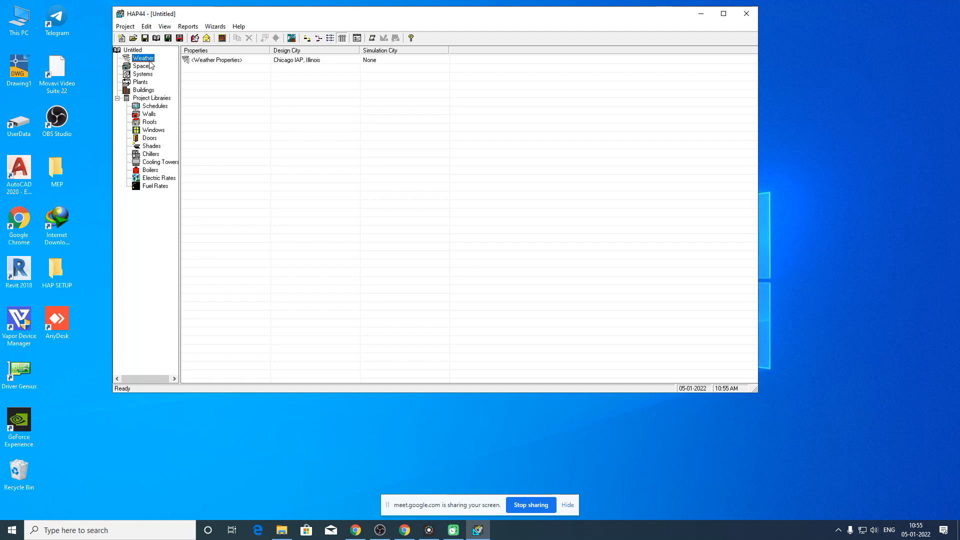
left_click(140, 68)
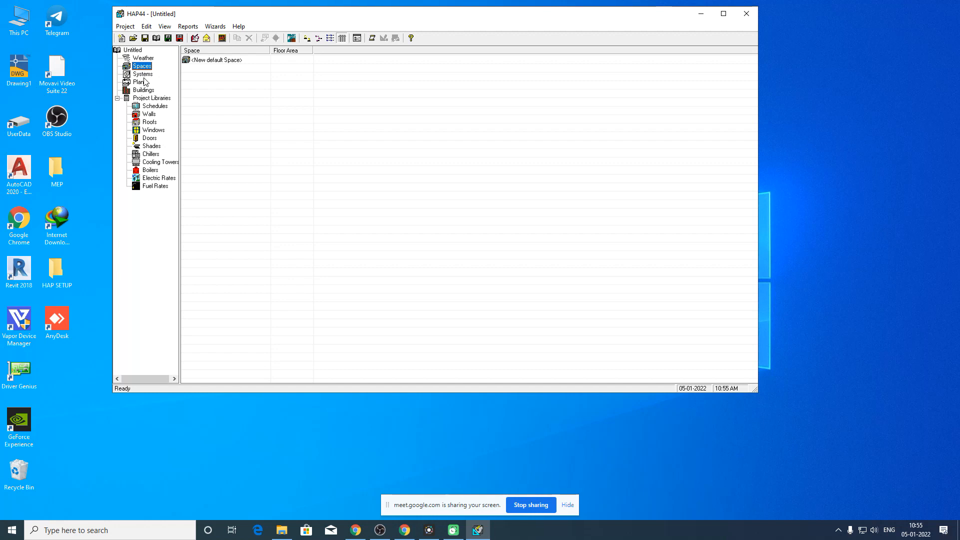
left_click(143, 75)
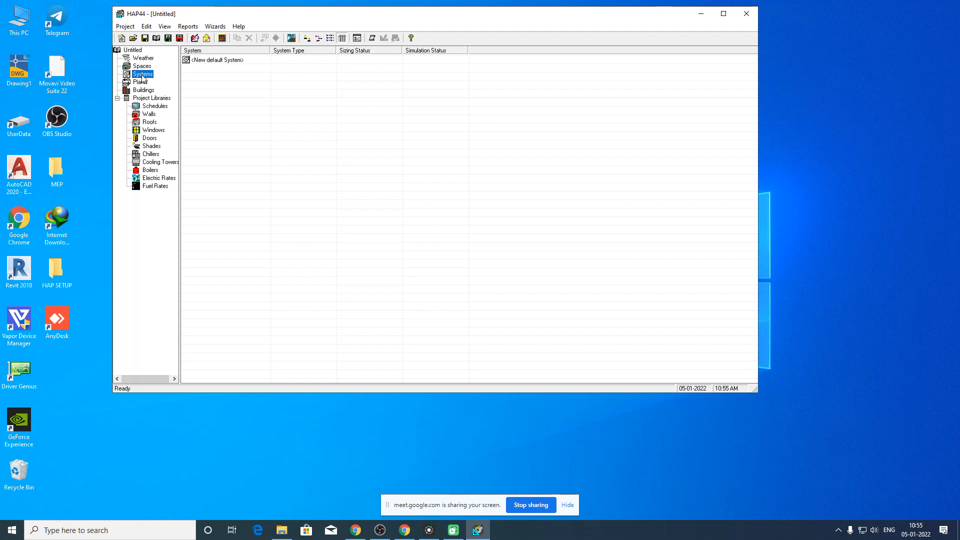
left_click(141, 83)
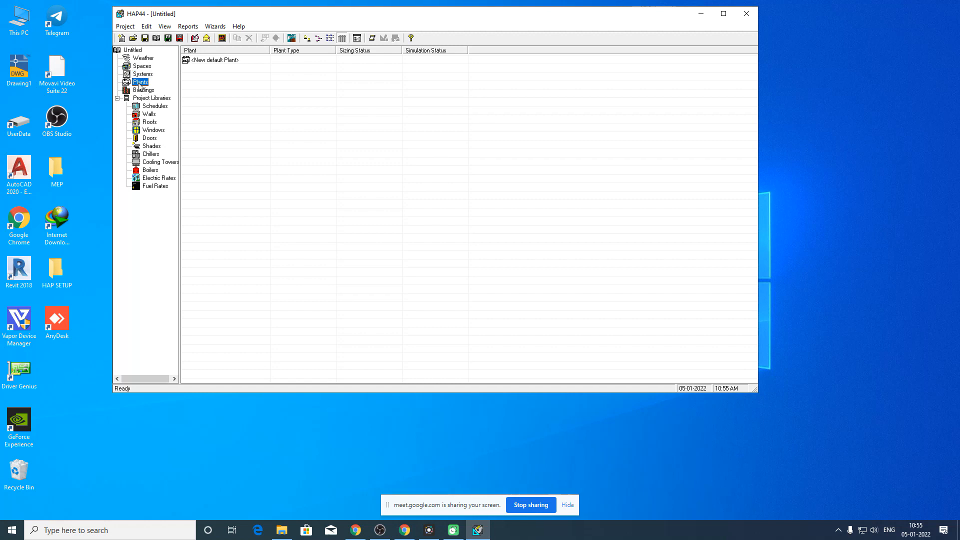
left_click(148, 98)
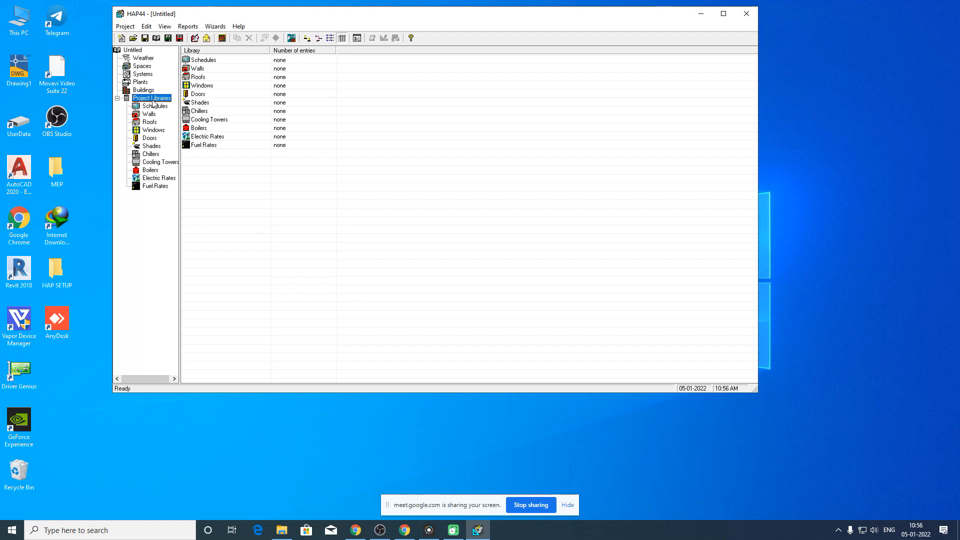
- Open the project's weather properties and set the region to Asia/Pacific
left_click(140, 58)
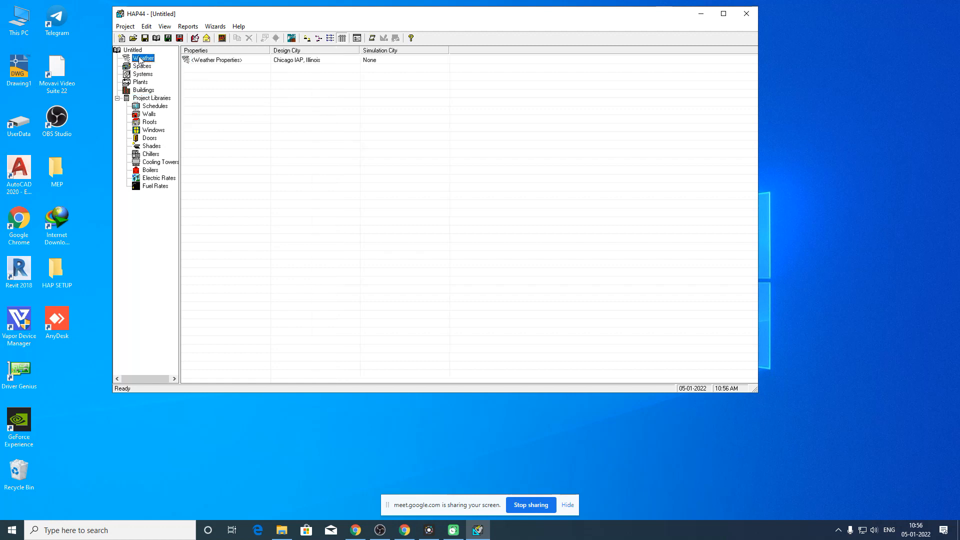
double_click(201, 61)
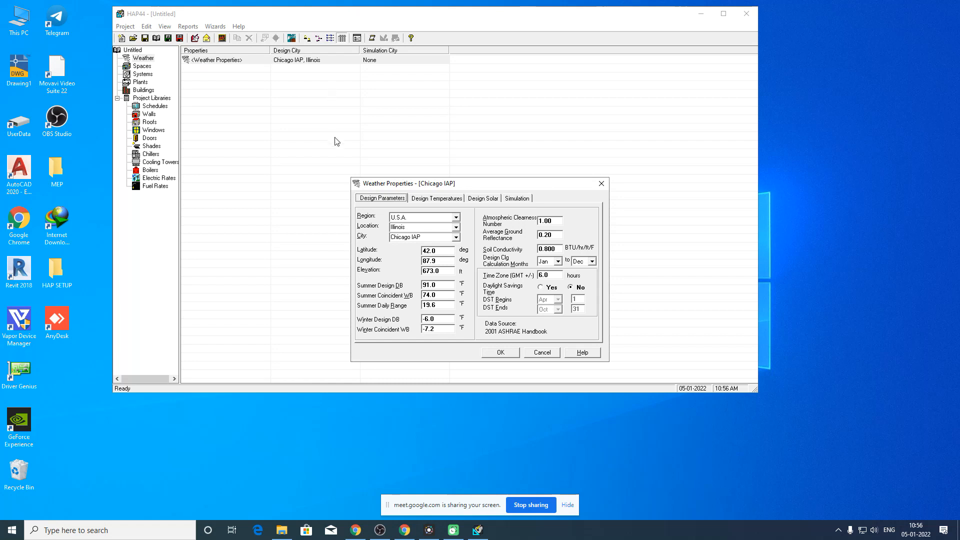
left_click_drag(446, 184, 372, 105)
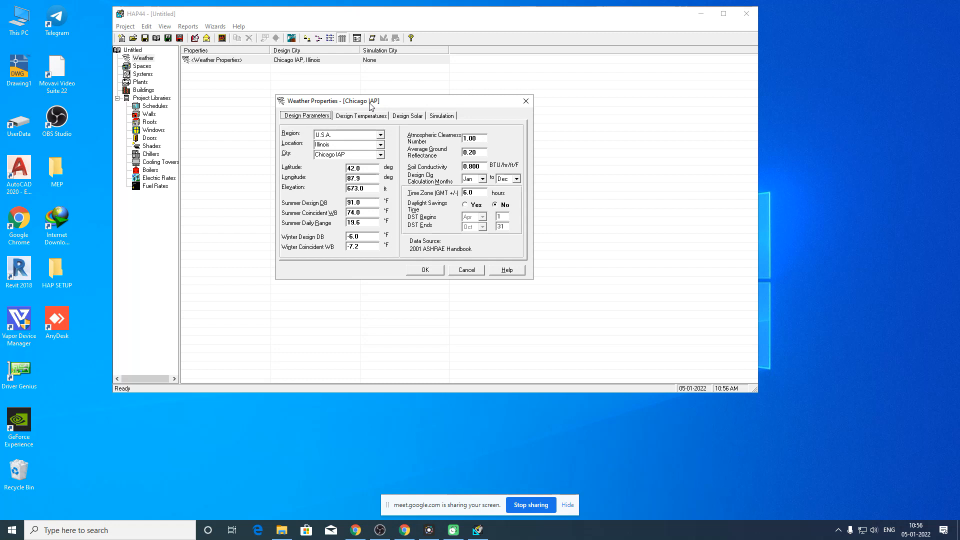
left_click_drag(415, 107, 398, 95)
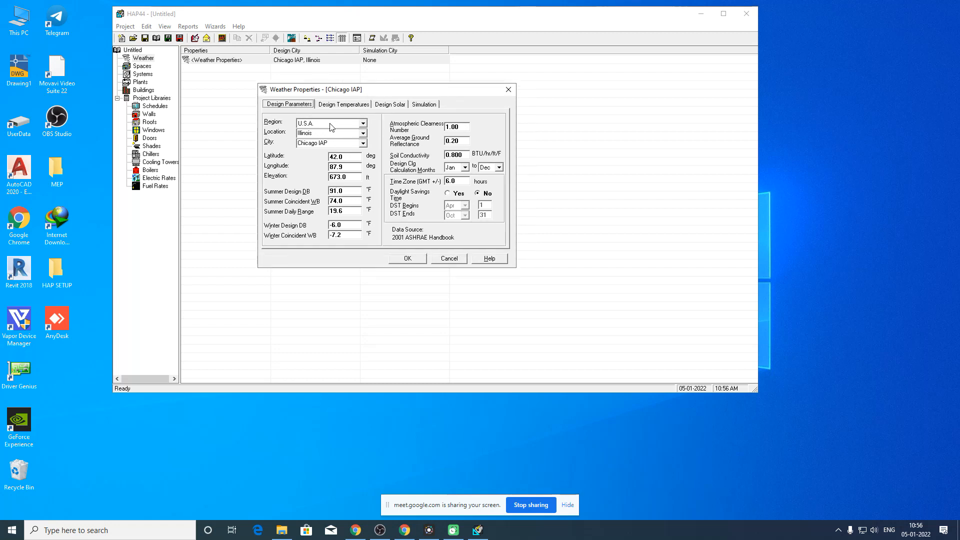
left_click(364, 124)
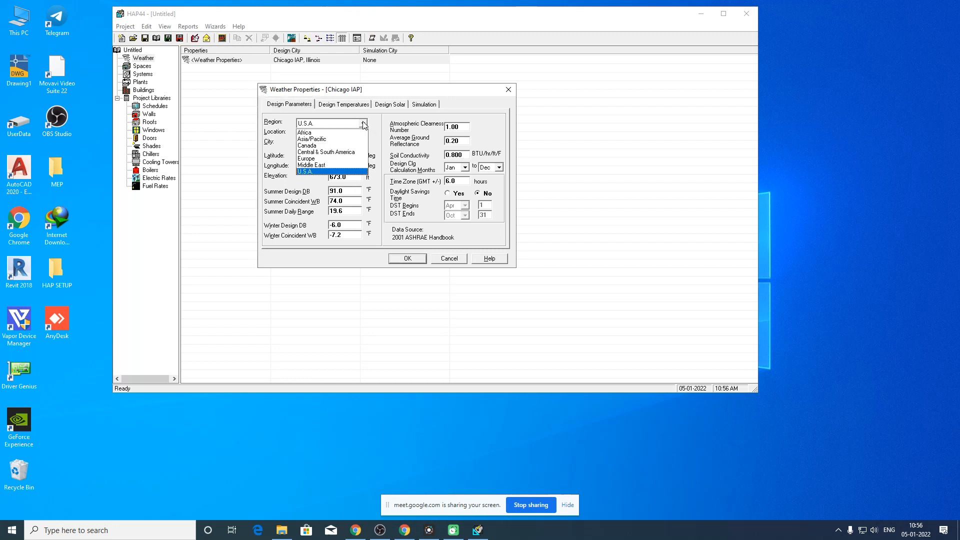
left_click(330, 139)
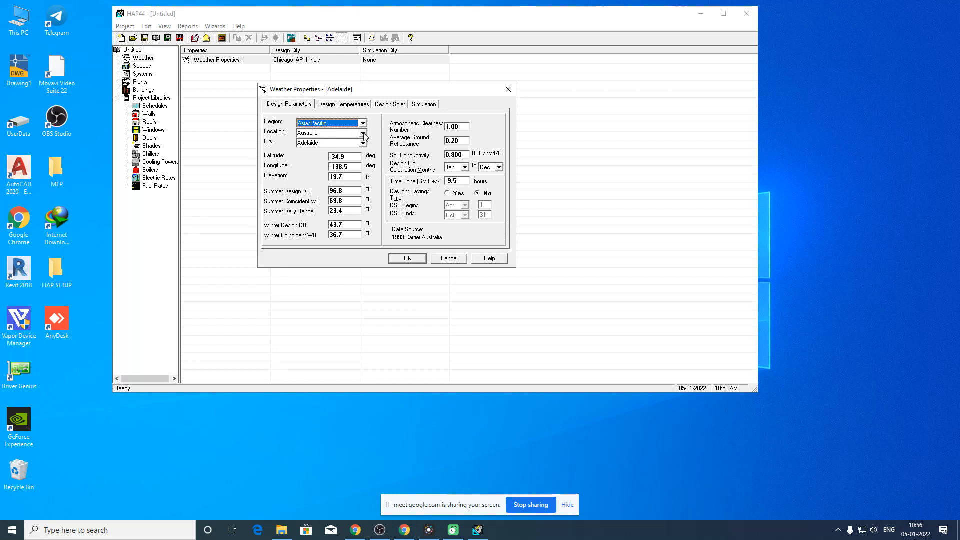
- Set the weather location to India in the design parameters
left_click(363, 133)
left_click_drag(364, 149, 365, 174)
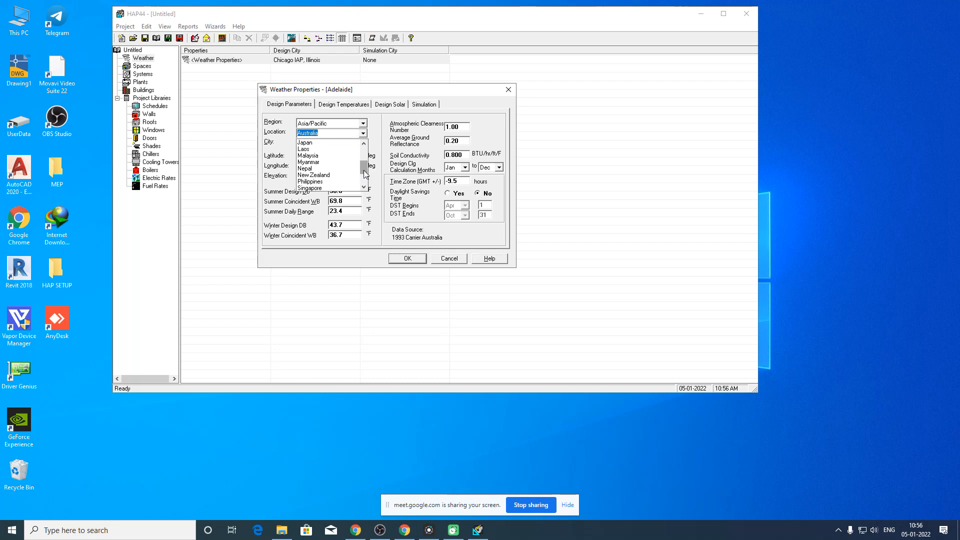
key("Down")
key("Down")
key("Down")
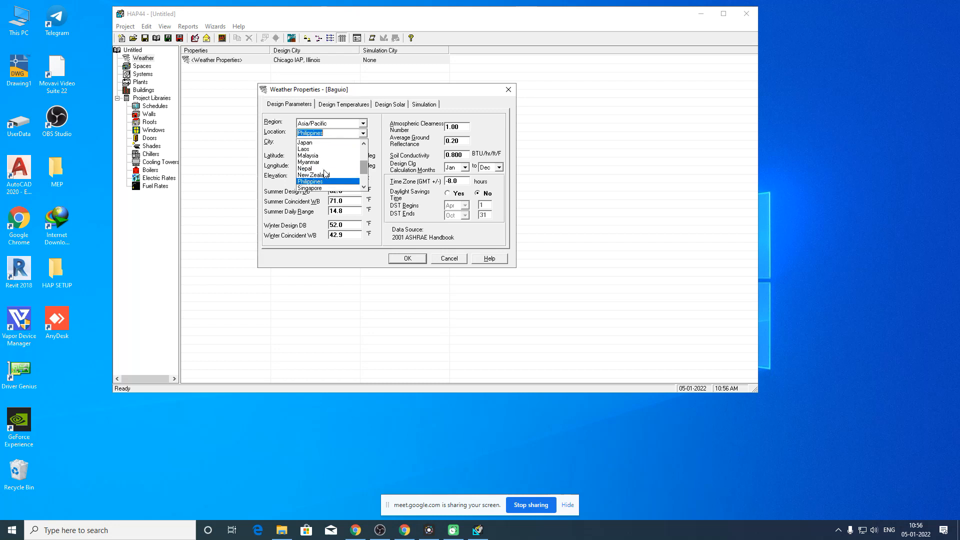
key("Up")
key("Up")
key("Up")
key("Up")
key("Up")
key("Up")
key("Up")
key("Up")
key("Up")
key("Up")
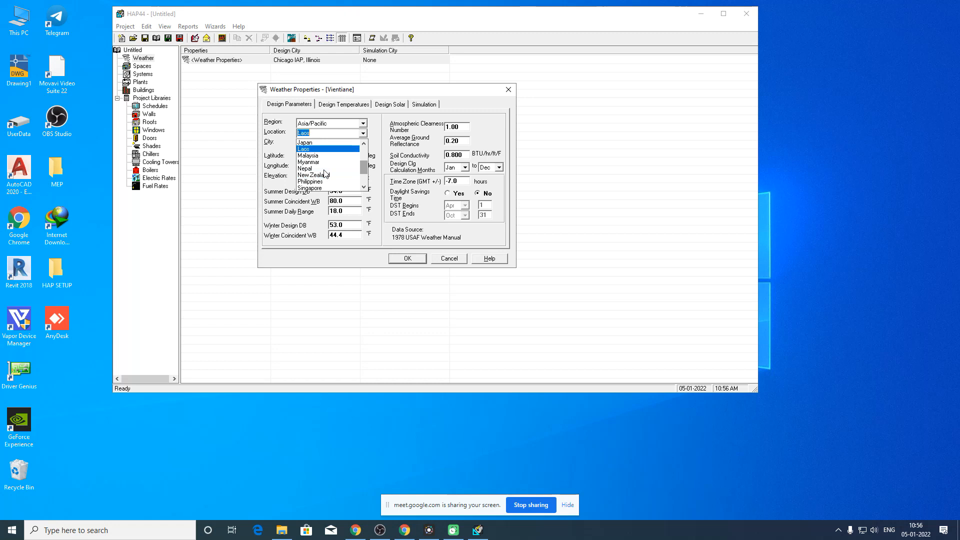
key("Down")
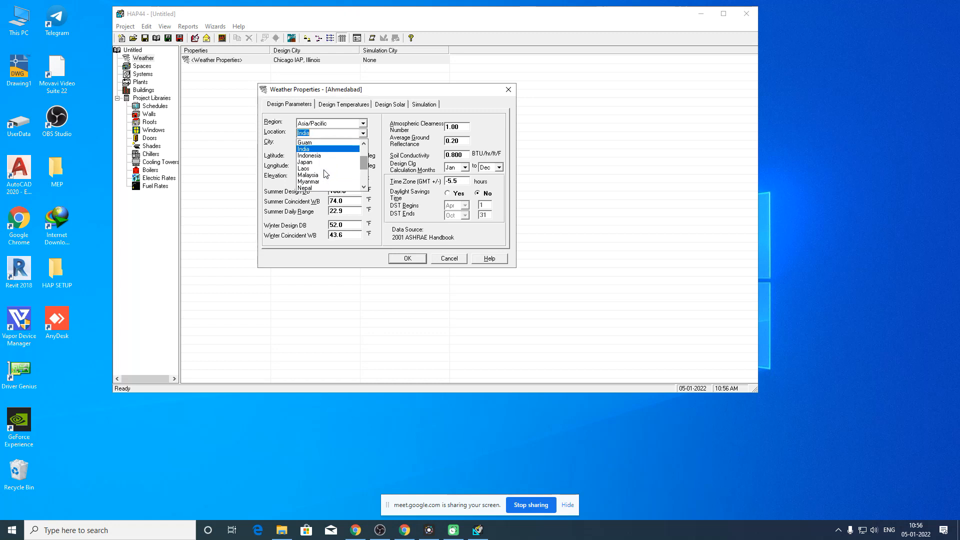
key("Return")
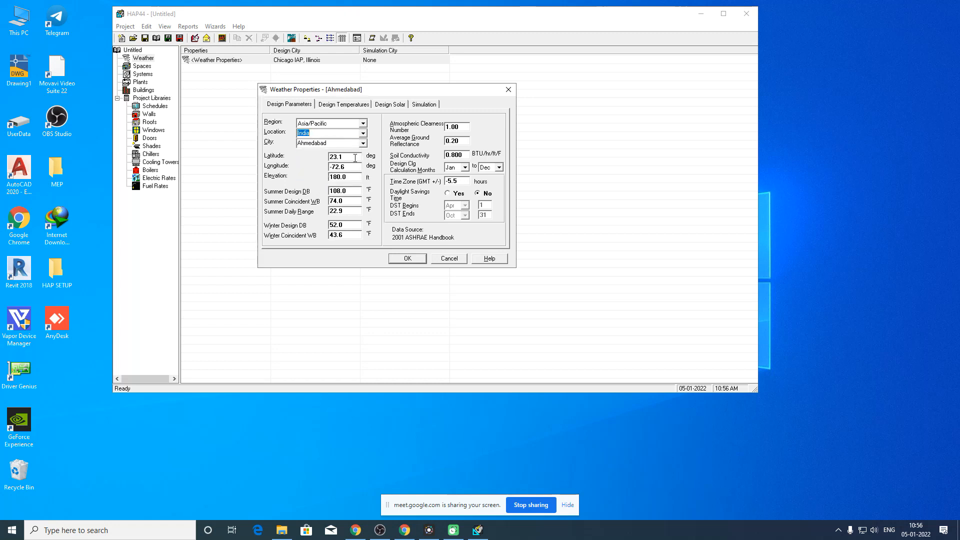
- Choose Trivandrum as the city for its weather data and rename the city to Kochi
left_click(366, 144)
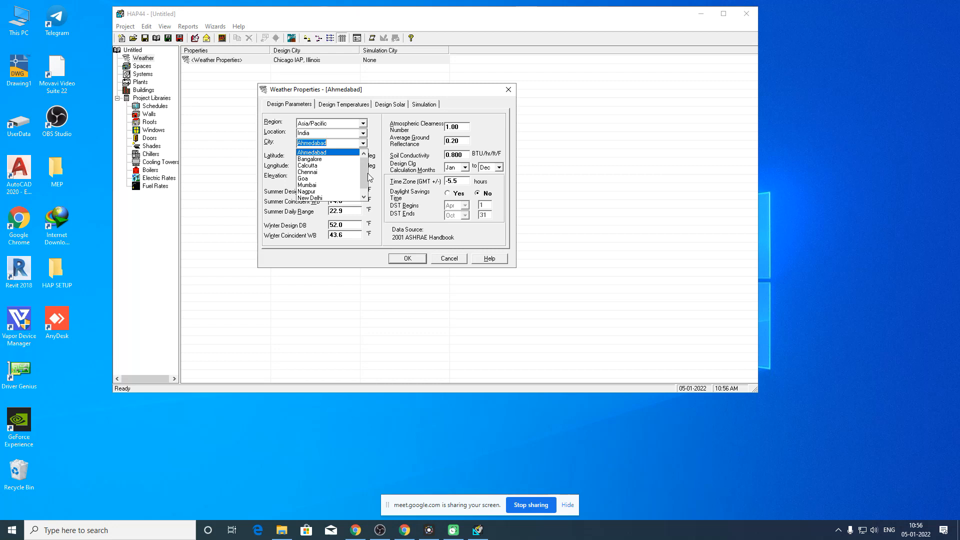
left_click(363, 196)
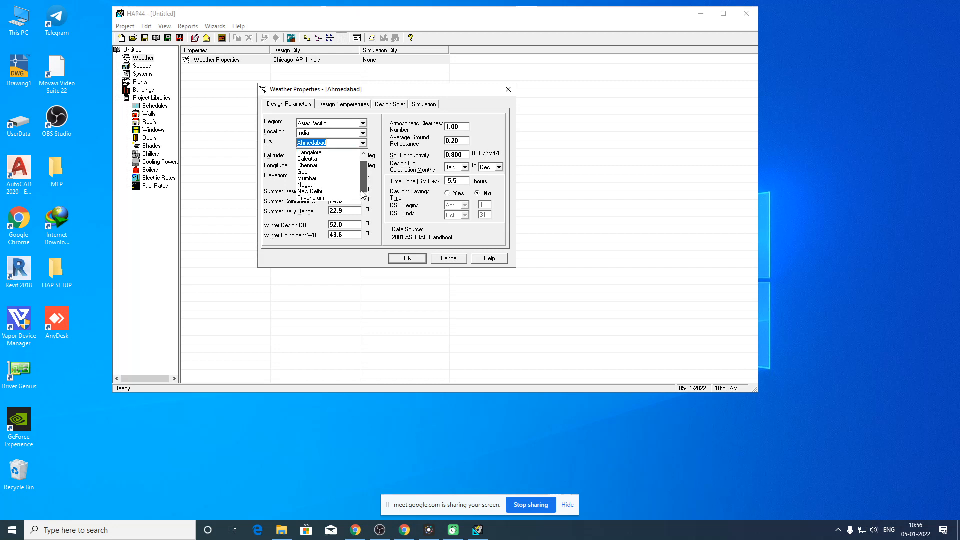
left_click(364, 154)
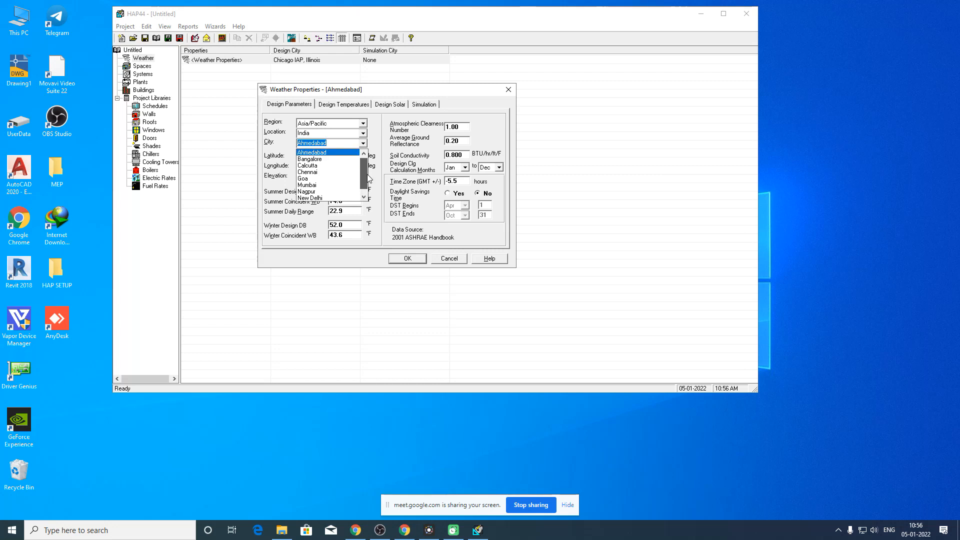
left_click_drag(368, 179, 369, 189)
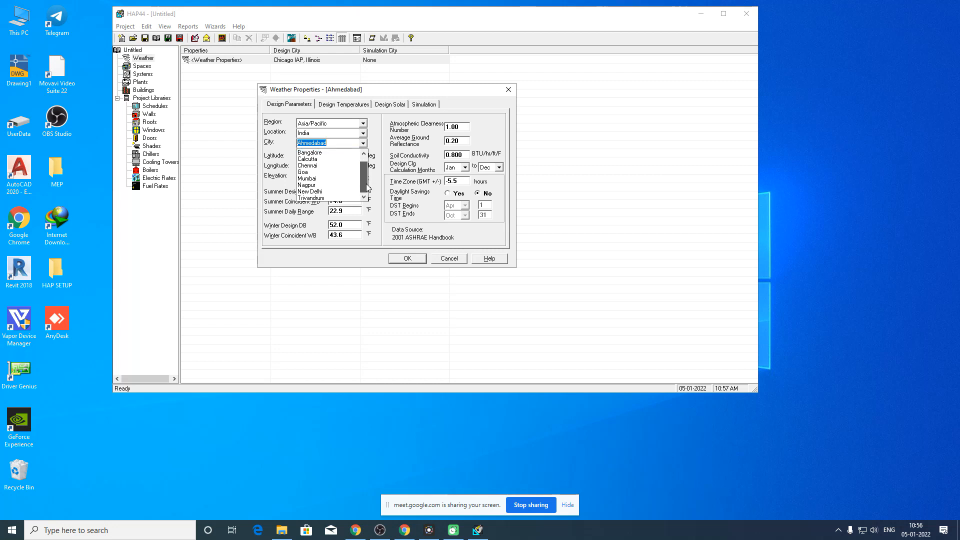
left_click(330, 199)
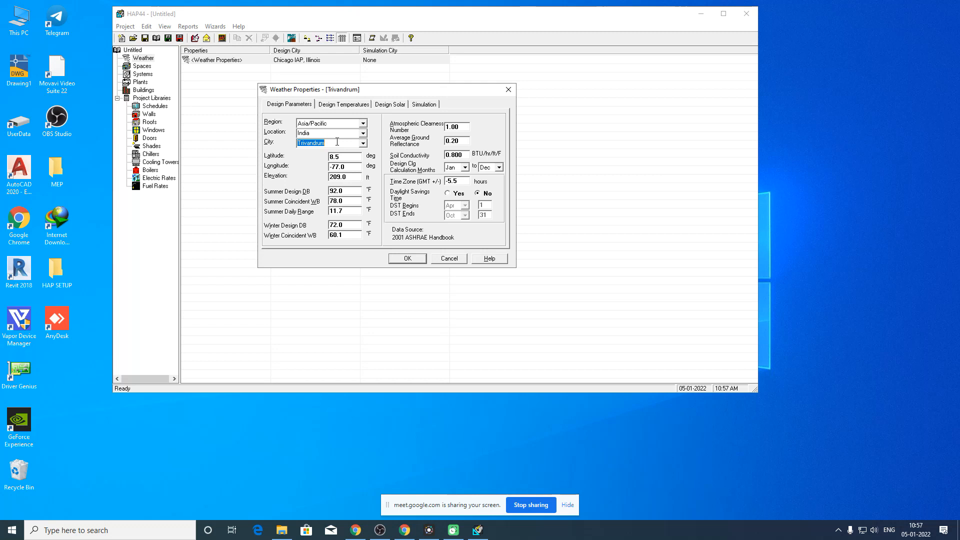
type("Kochi")
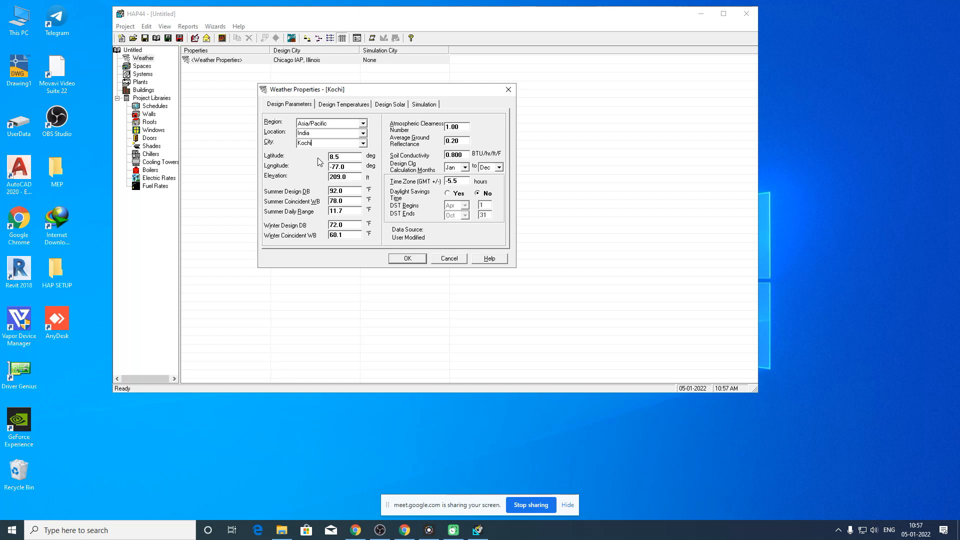
- Set the latitude to 9.58 degrees and the longitude to -77.0 degrees in the design parameters
left_click(358, 156)
left_click(352, 177)
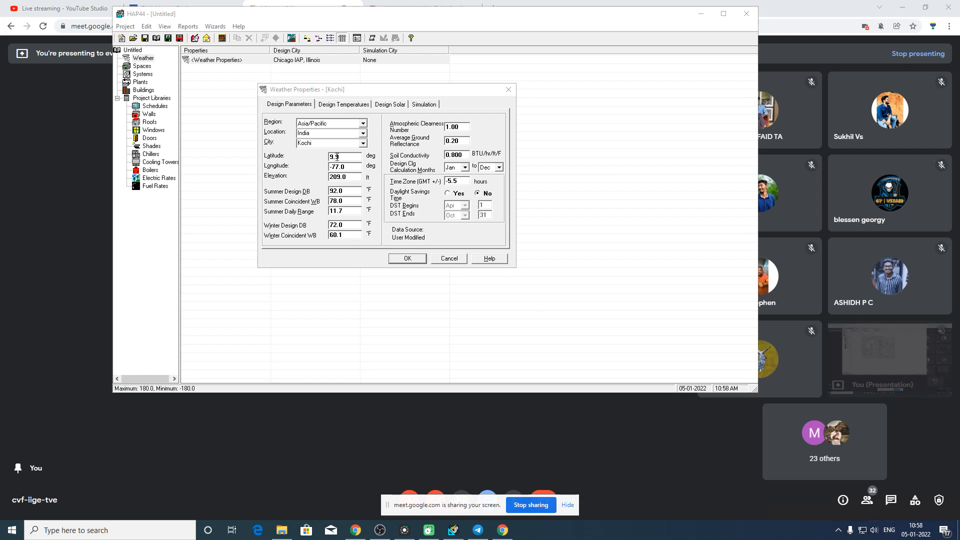
double_click(352, 170)
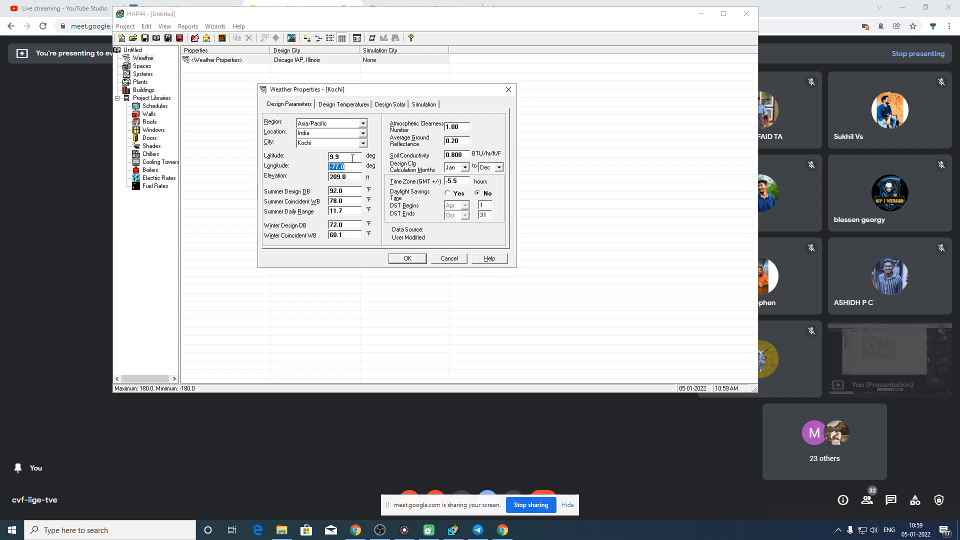
double_click(352, 159)
type("9.58")
double_click(348, 168)
key("Tab")
key("shift+Tab")
key("Home")
key("Delete")
type("-")
- Set the summer design dry bulb to 95 °F, the coincident wet bulb to 82 °F and the daily range to 10 °F
left_click(346, 195)
type("95")
left_click(354, 201)
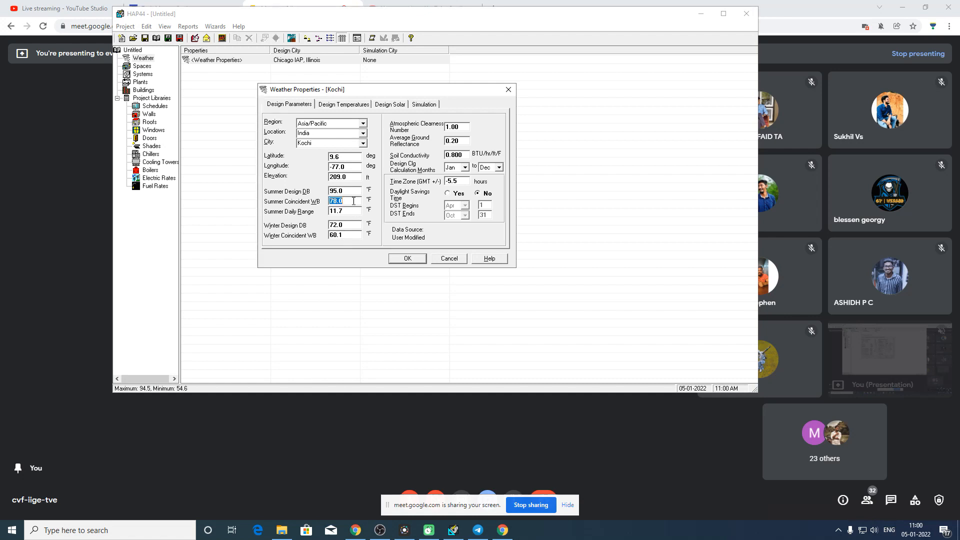
type("82")
key("Tab")
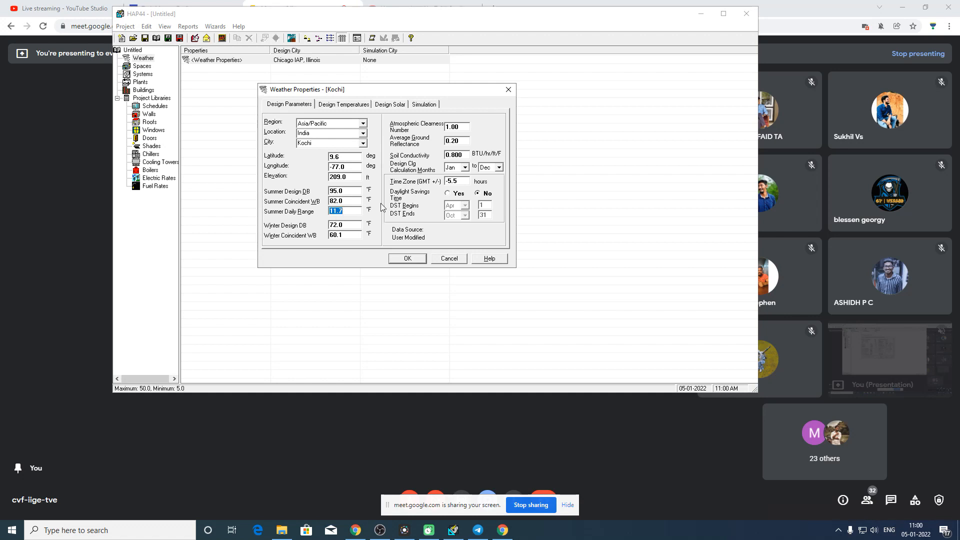
type("10")
key("Tab")
- Set the winter design dry bulb to 72 °F and the winter coincident wet bulb to 65 °F
type("72")
key("Tab")
type("65")
- Open the help for the Atmospheric Clearness Number, skim the web page and close it
left_click(464, 130)
key("F1")
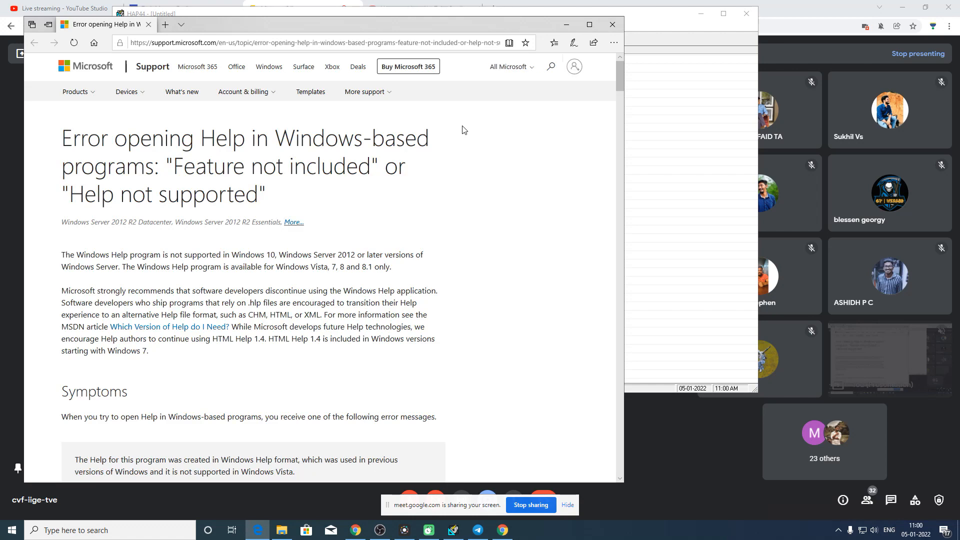
scroll(464, 134, "down", 15)
scroll(391, 231, "down", 20)
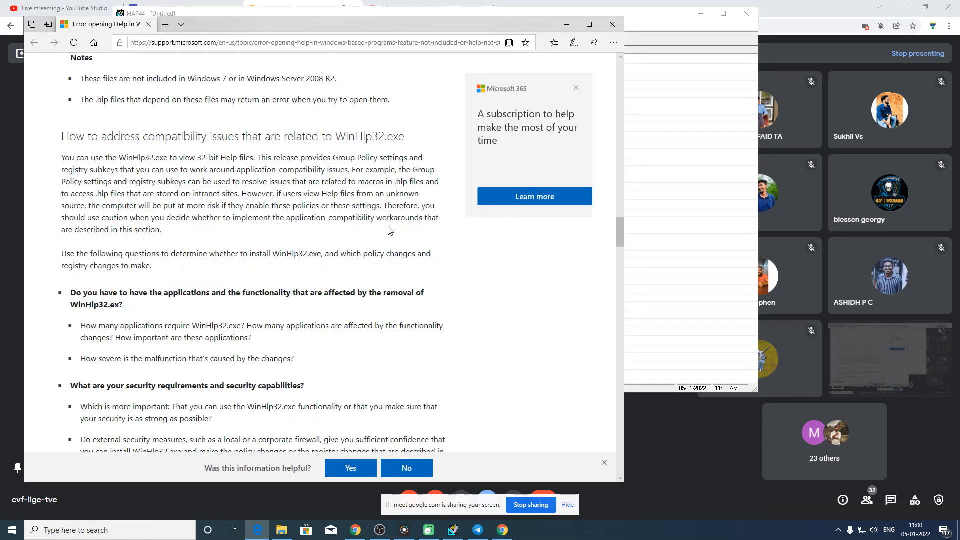
scroll(439, 171, "down", 6)
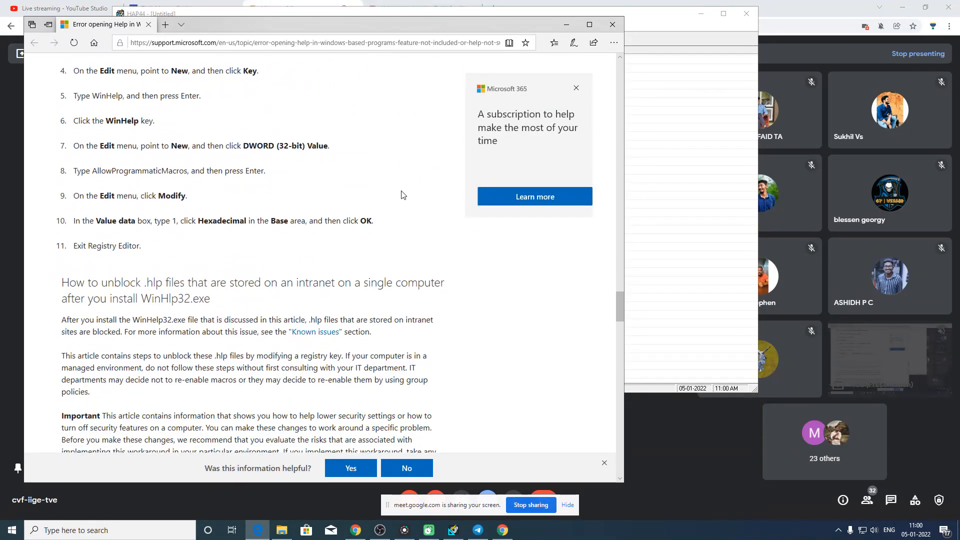
scroll(401, 195, "up", 6)
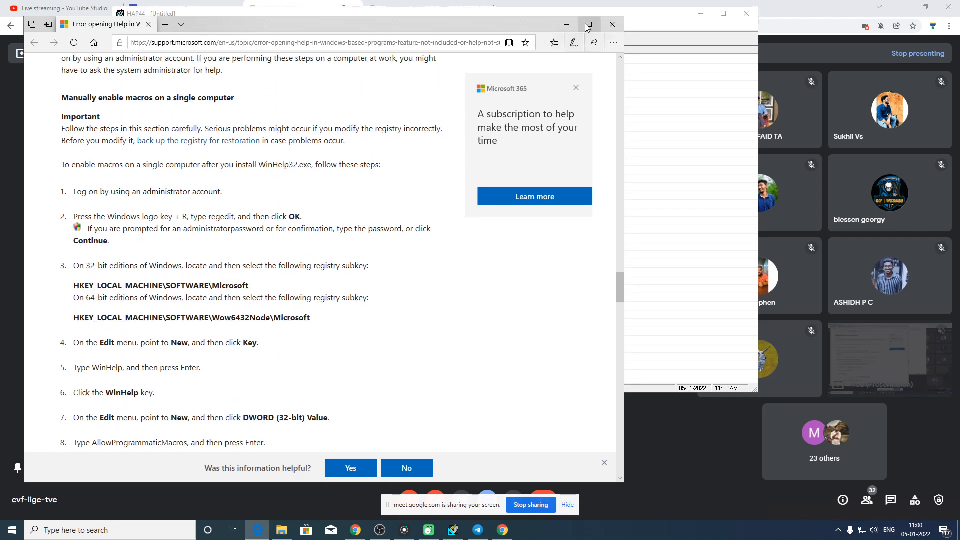
left_click(614, 40)
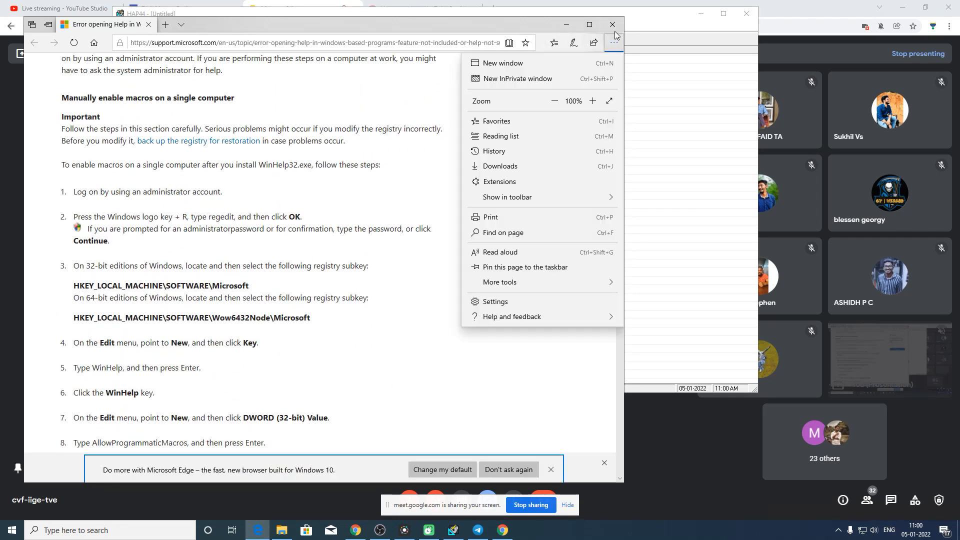
left_click(613, 25)
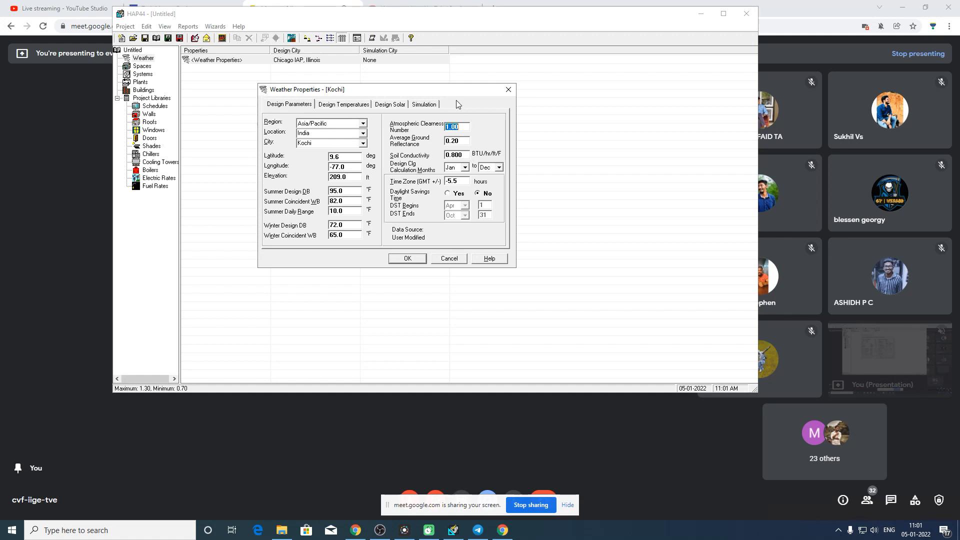
left_click_drag(456, 100, 442, 52)
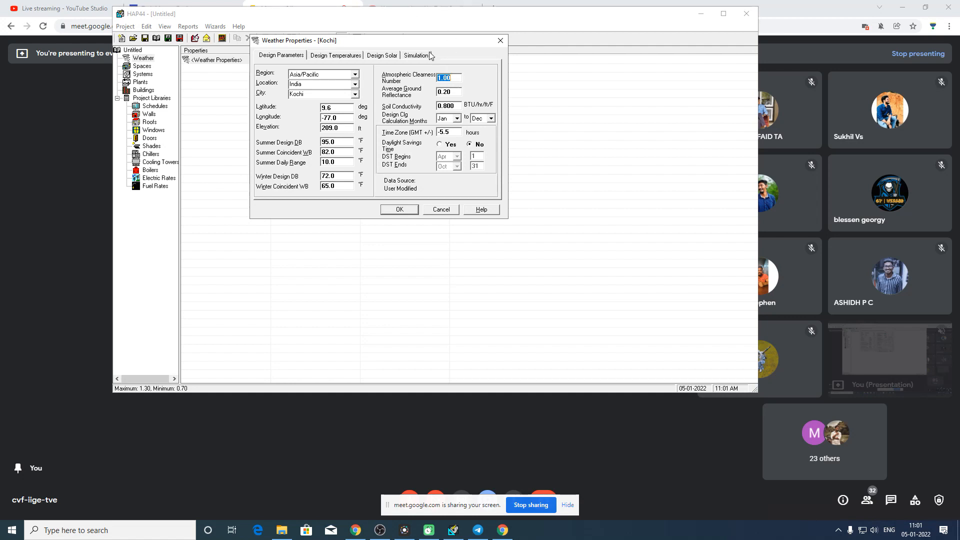
left_click_drag(431, 41, 405, 35)
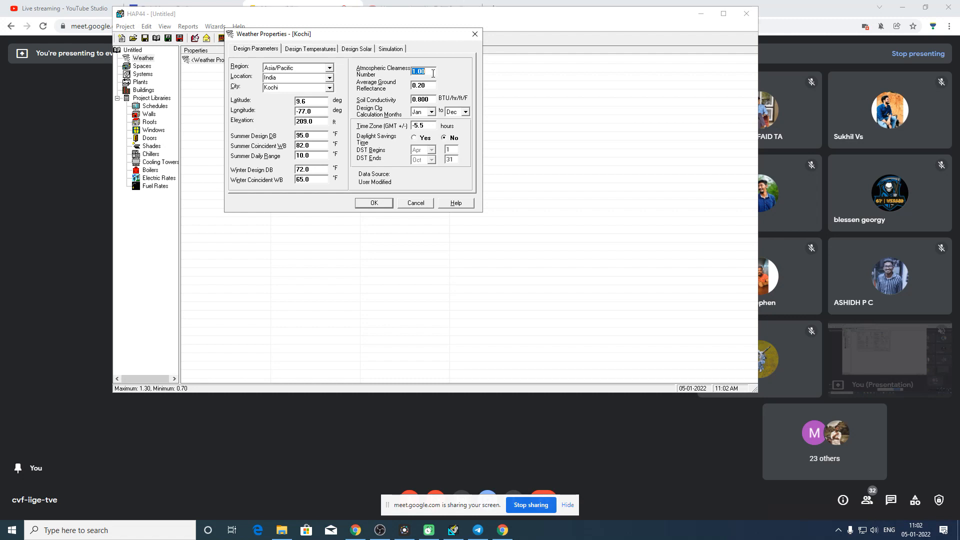
left_click_drag(418, 37, 394, 41)
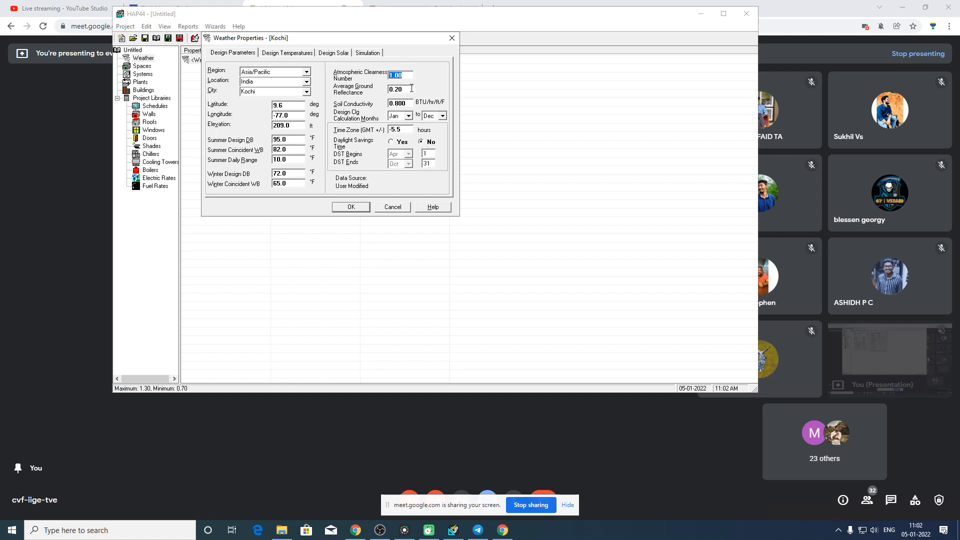
key("Tab")
left_click(400, 103)
left_click_drag(304, 41, 375, 108)
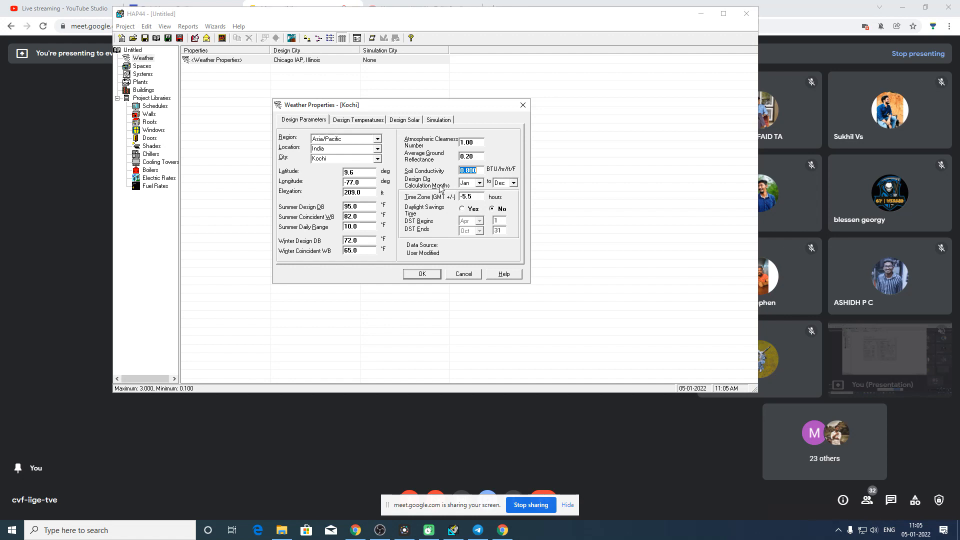
- Set the design cooling calculation months to March through May and the time zone to +5.5 hours
left_click(479, 183)
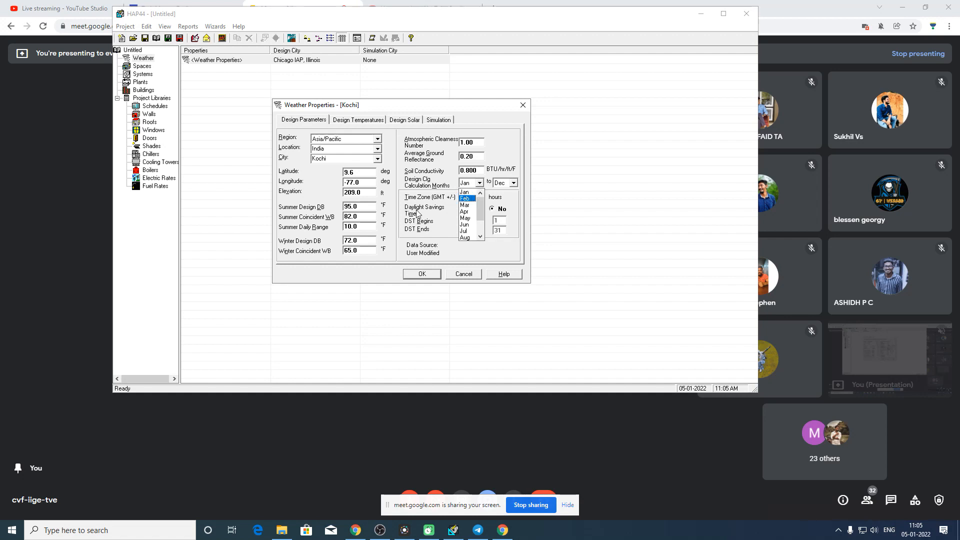
left_click(471, 209)
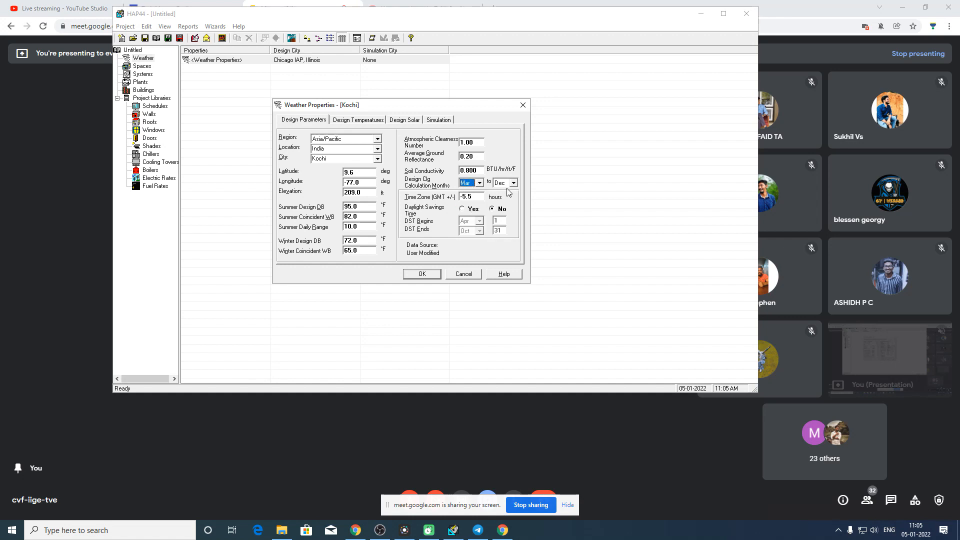
left_click(513, 184)
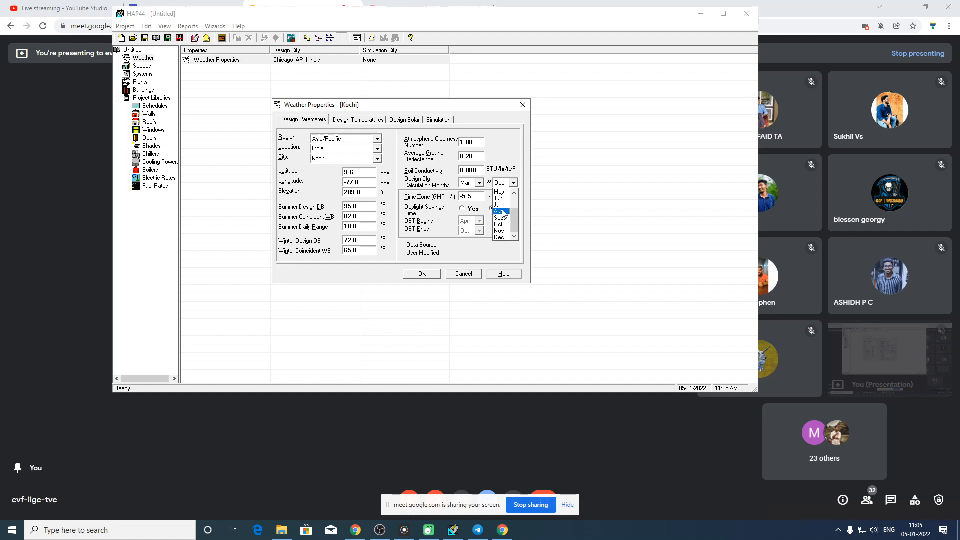
left_click(500, 192)
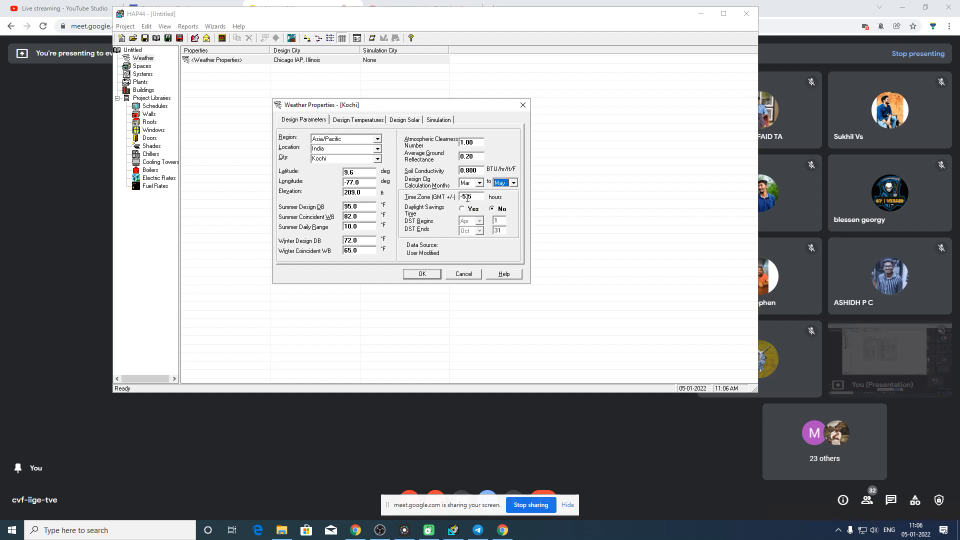
key("Tab")
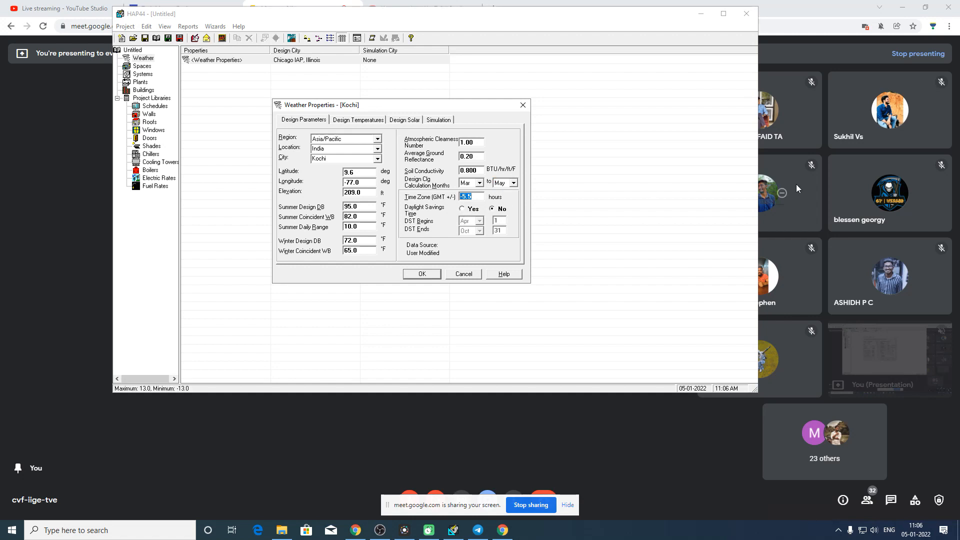
type("+5.5")
- Review the design temperatures, design solar and simulation data for Kochi, and accept the weather properties
left_click(356, 121)
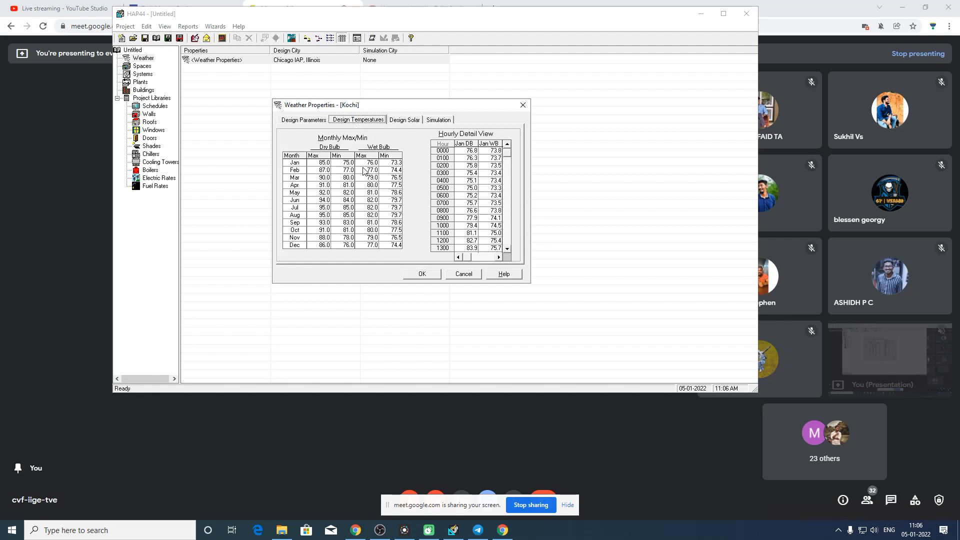
left_click(402, 123)
left_click(429, 121)
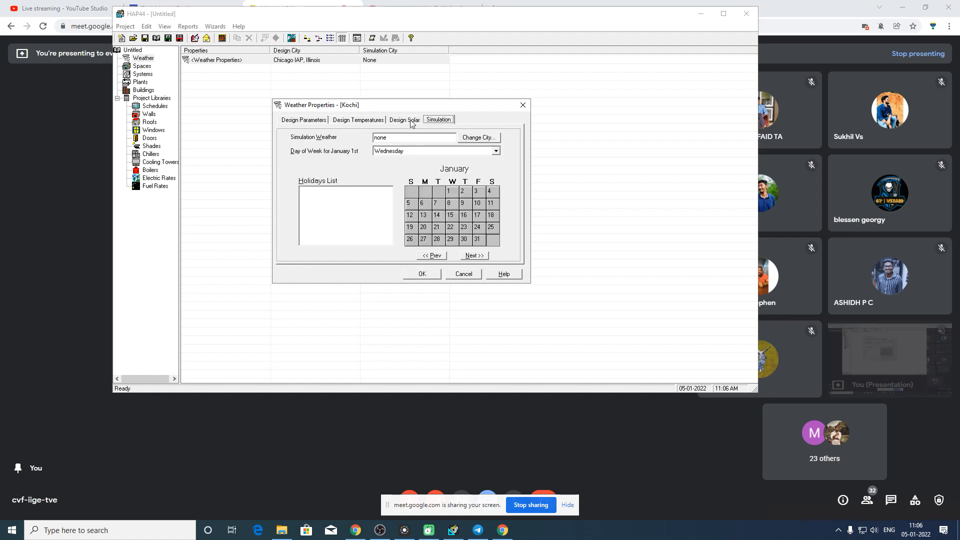
left_click(407, 121)
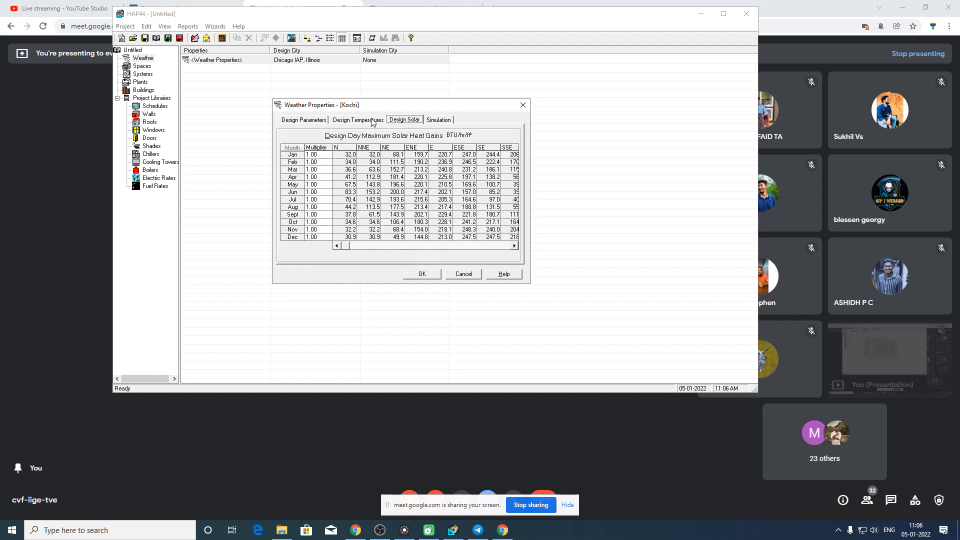
left_click(301, 121)
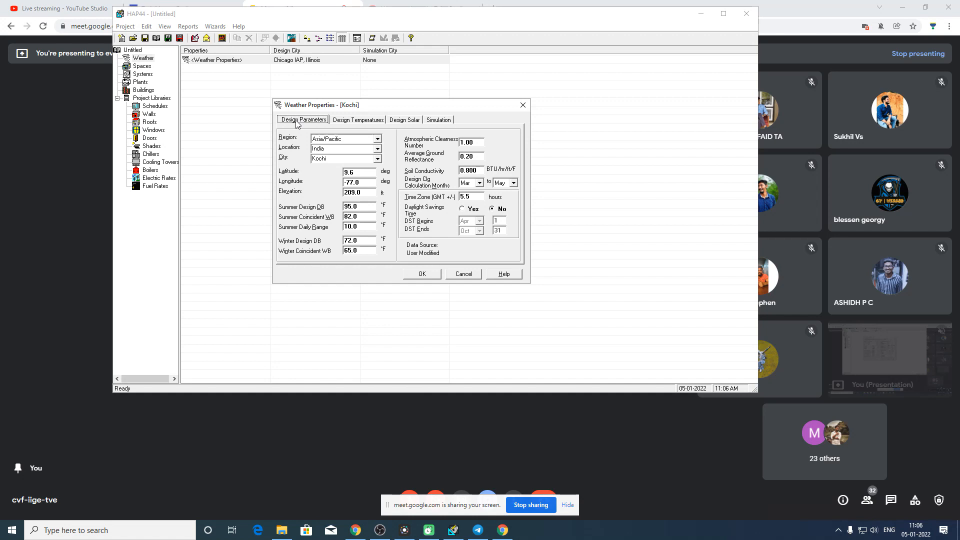
left_click(423, 275)
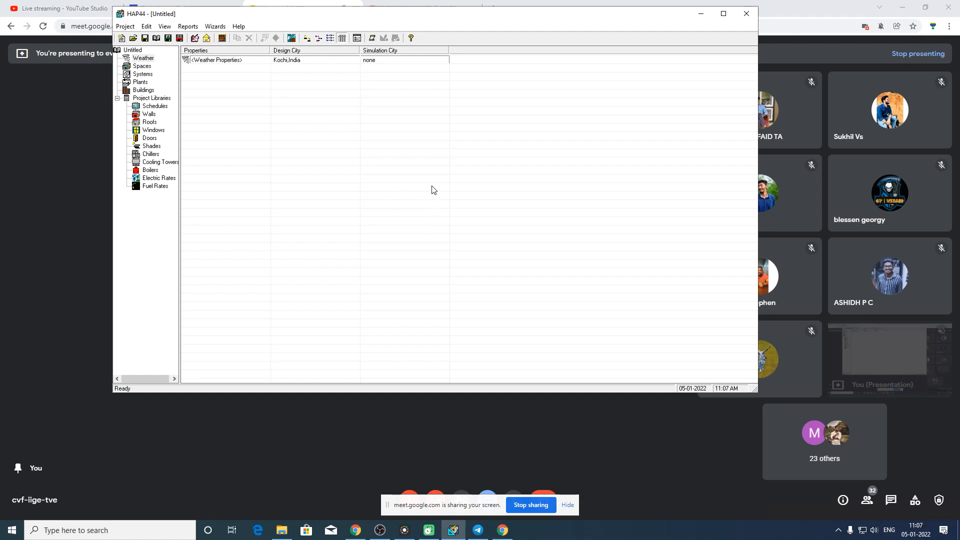
- Save the project as SAMPLE PROJECT in the SOFTWARES folder on drive Z
key("ctrl+s")
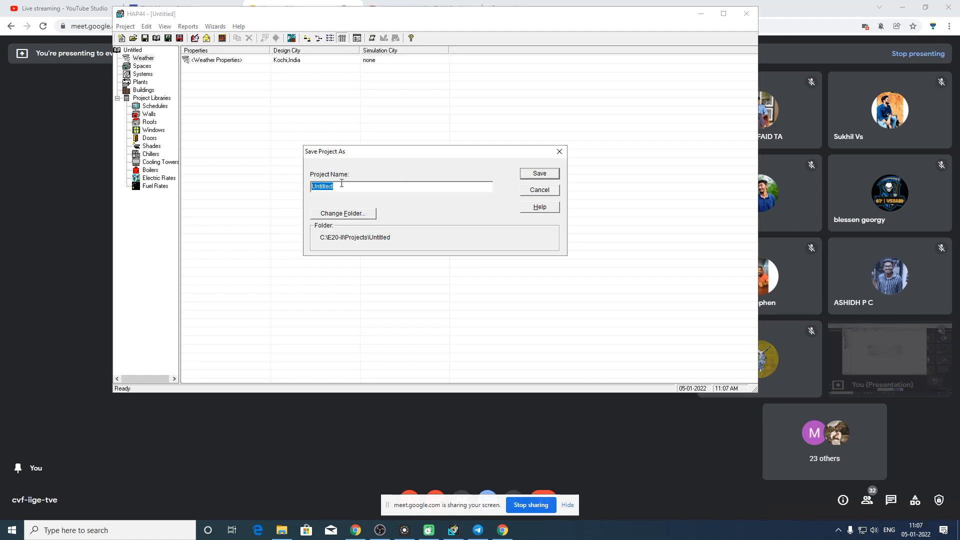
type("SAMPLE PROJECT")
left_click(365, 217)
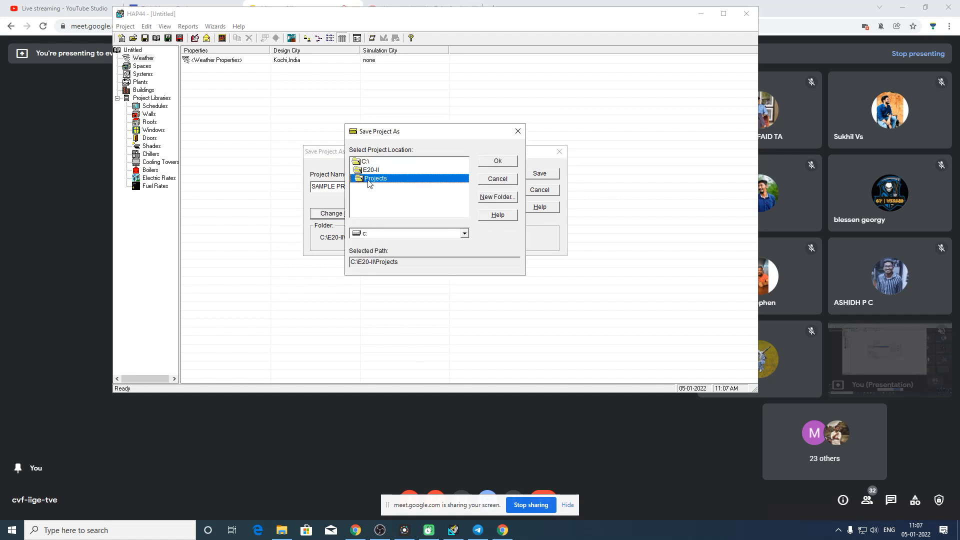
left_click(416, 234)
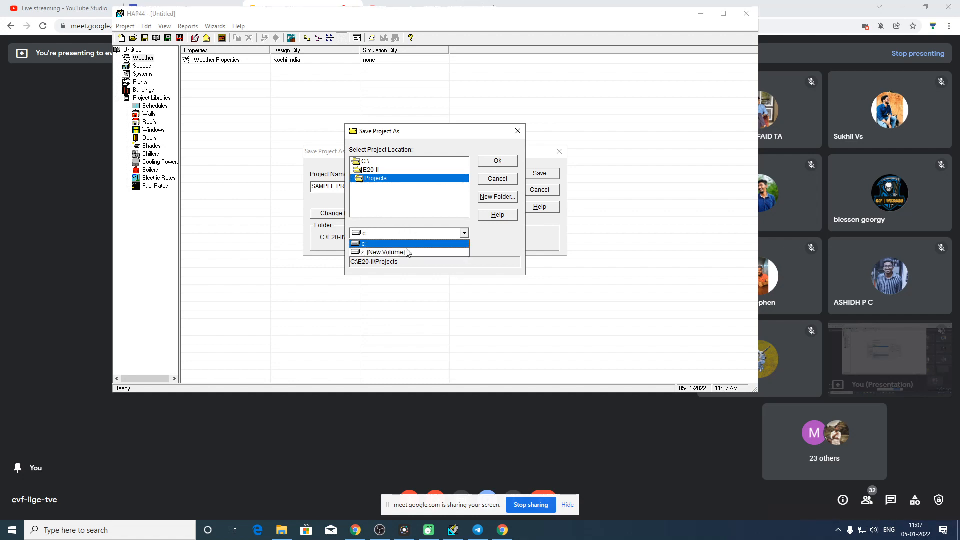
left_click(407, 253)
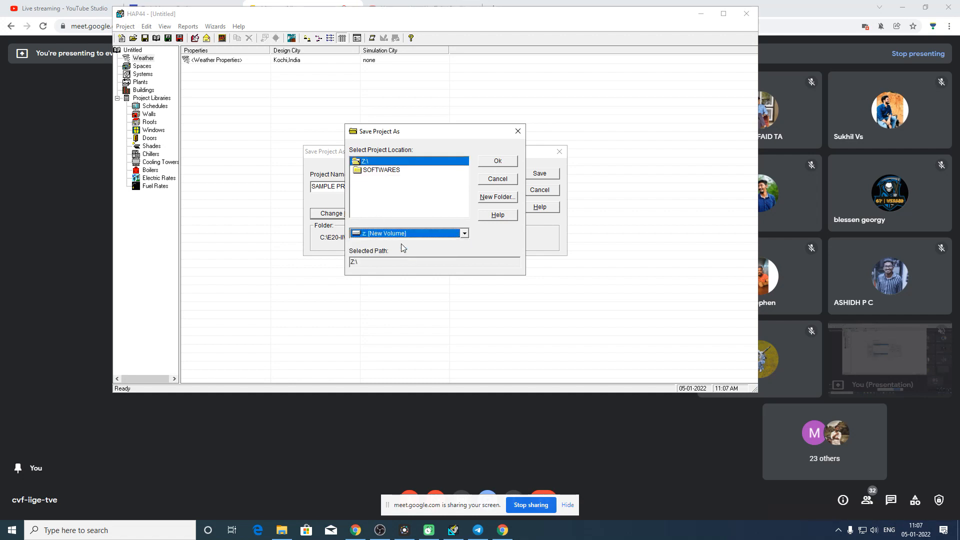
double_click(378, 172)
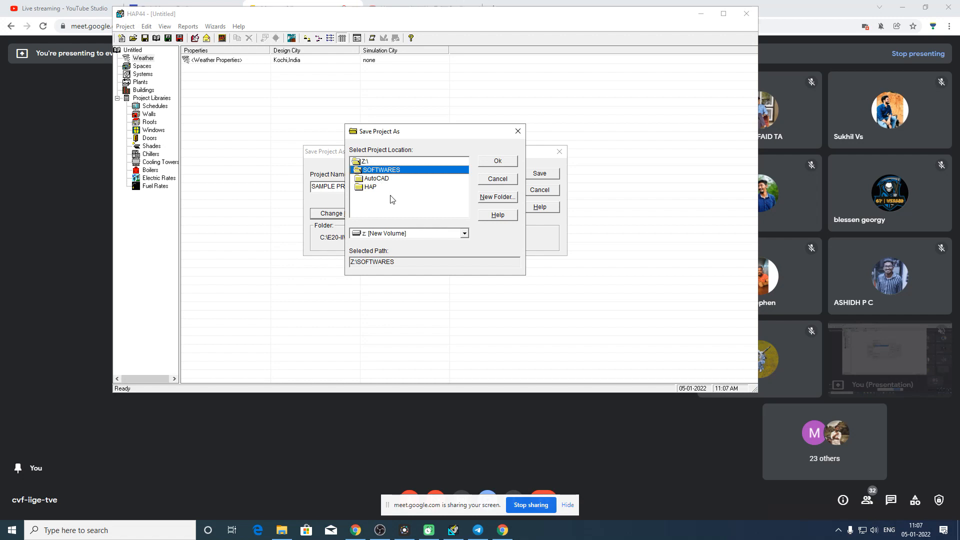
left_click(380, 187)
left_click(488, 161)
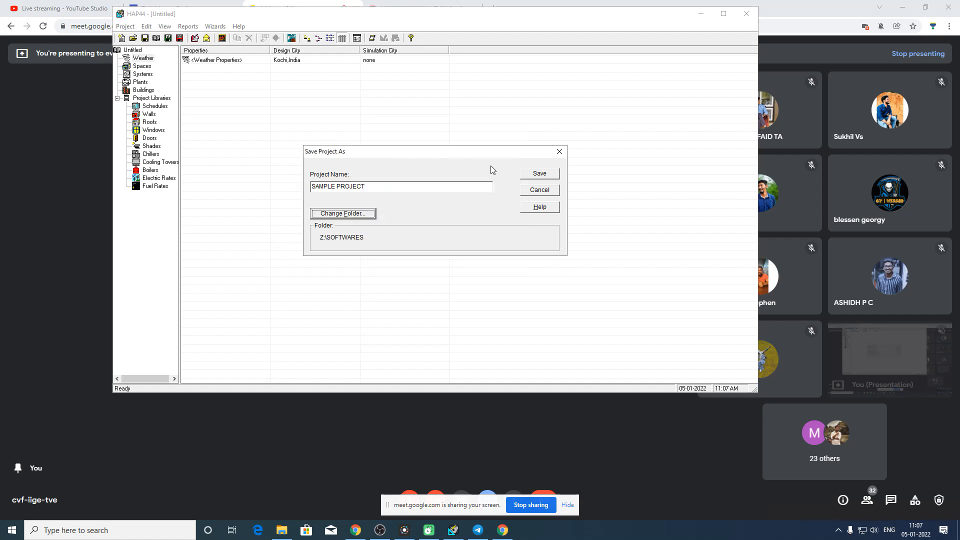
left_click(547, 175)
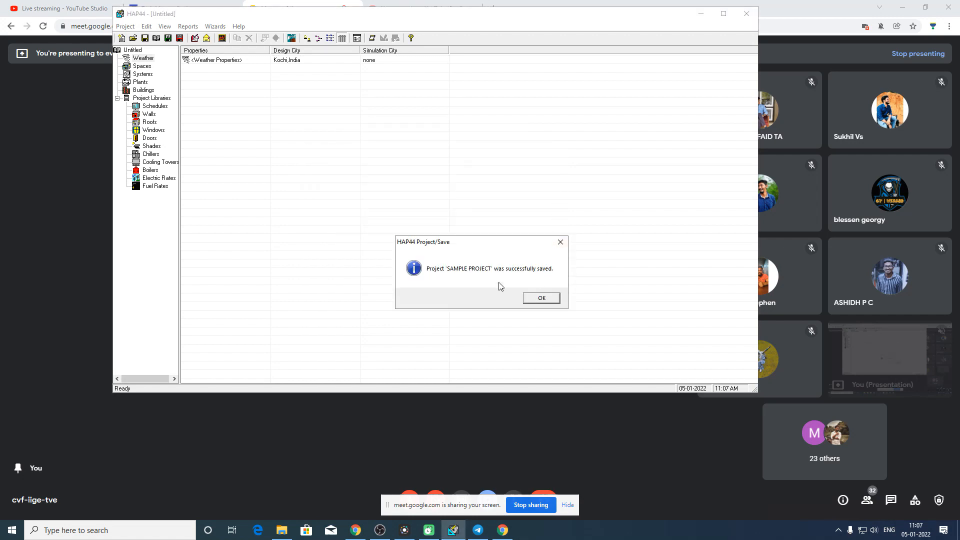
left_click(539, 298)
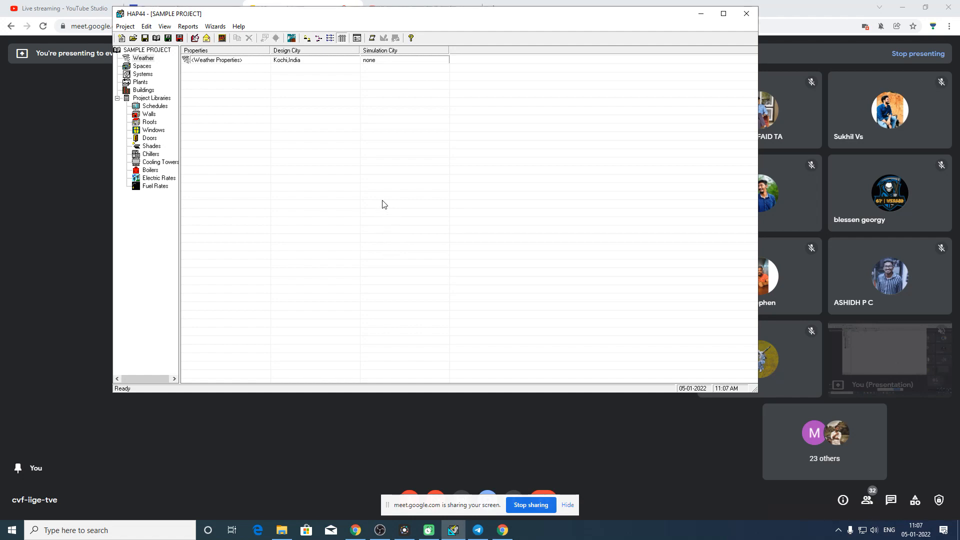
- Show the overview of the Project Libraries for the saved project
left_click(210, 62)
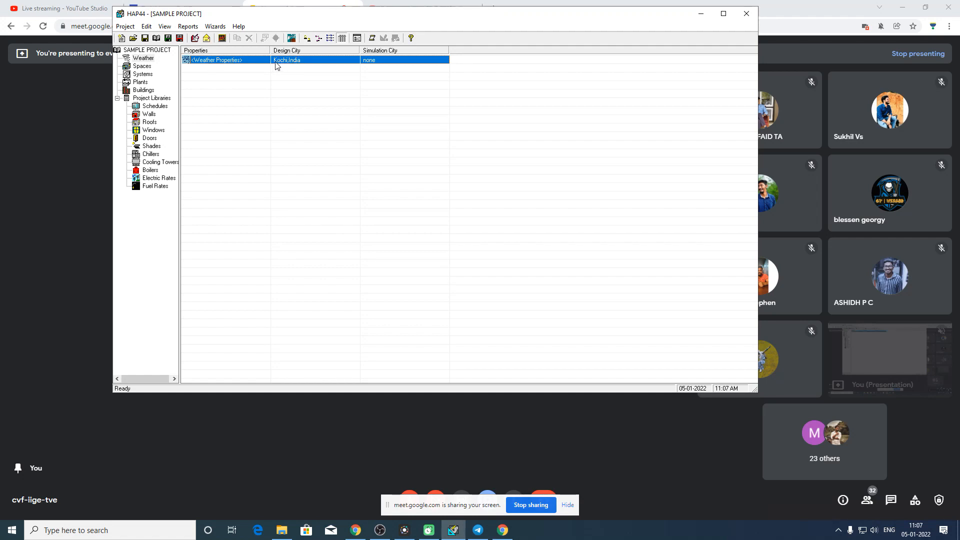
left_click(143, 60)
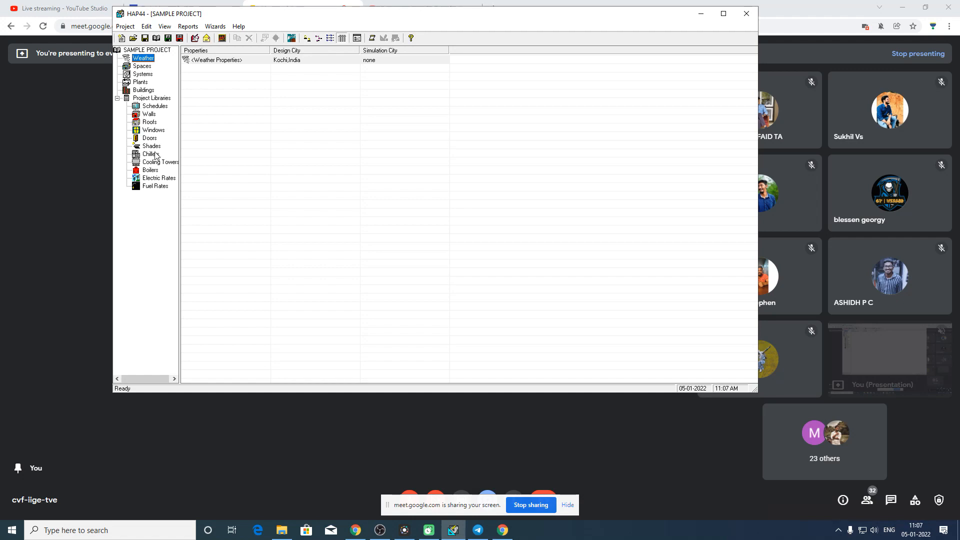
left_click(144, 100)
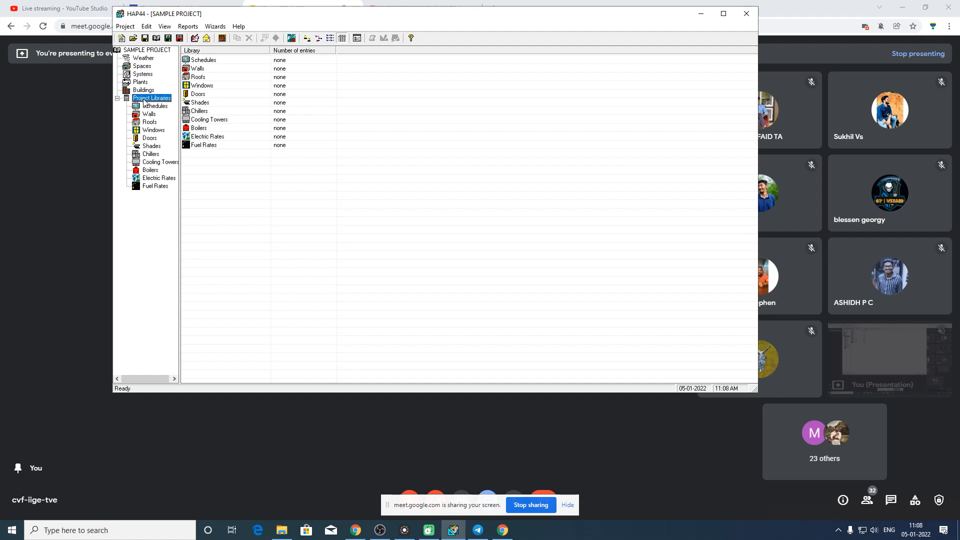
- Create a new schedule named SAMPLE SCH of the Fractional type in the project's schedule library
left_click_drag(289, 20, 308, 78)
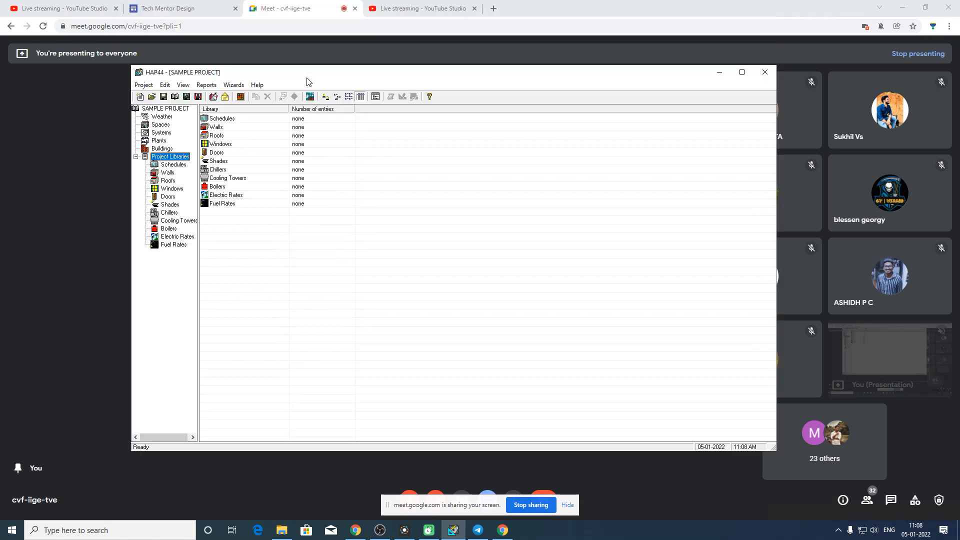
left_click(222, 121)
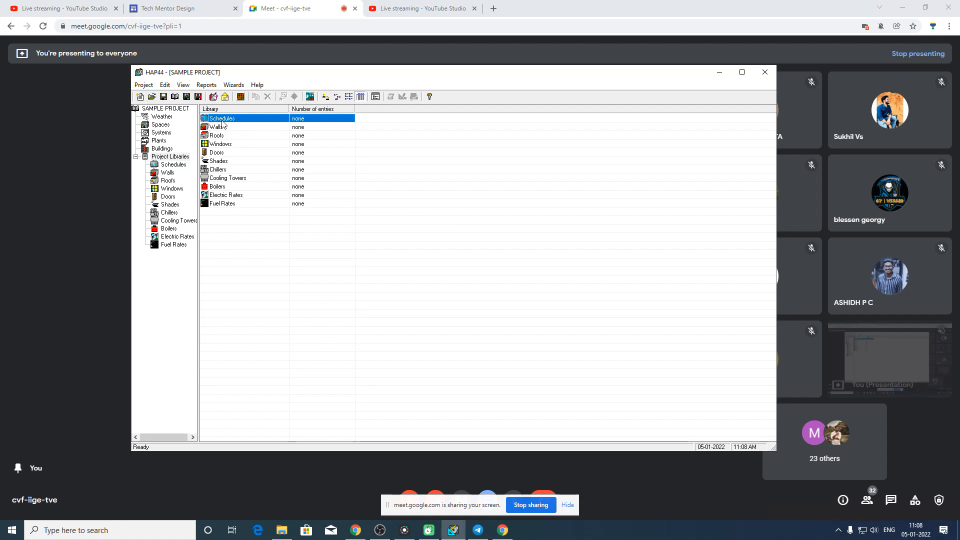
double_click(222, 121)
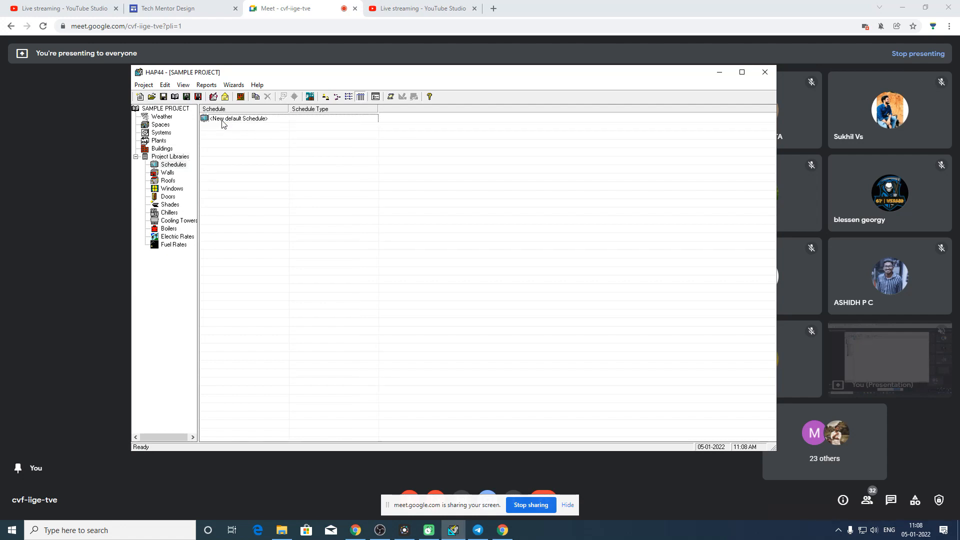
double_click(222, 120)
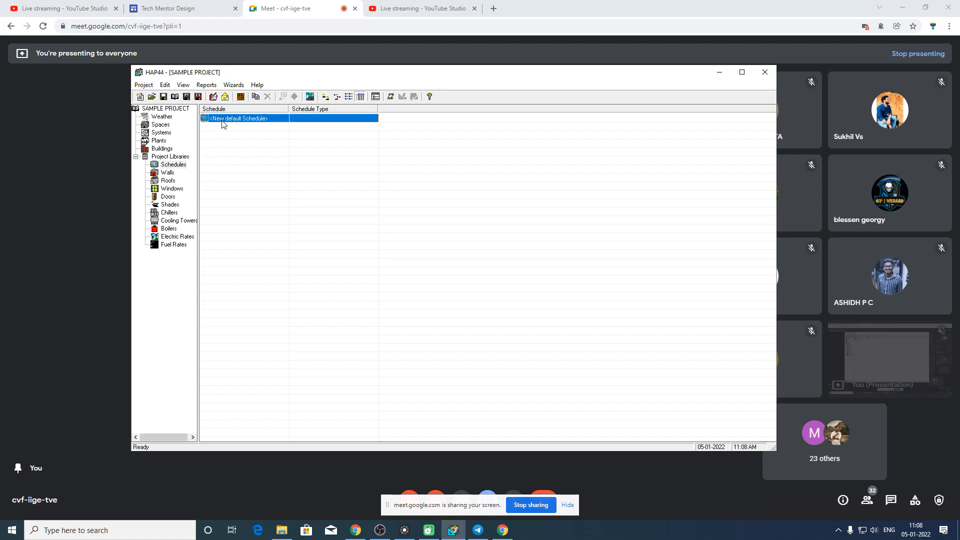
left_click_drag(451, 181, 349, 153)
left_click(413, 203)
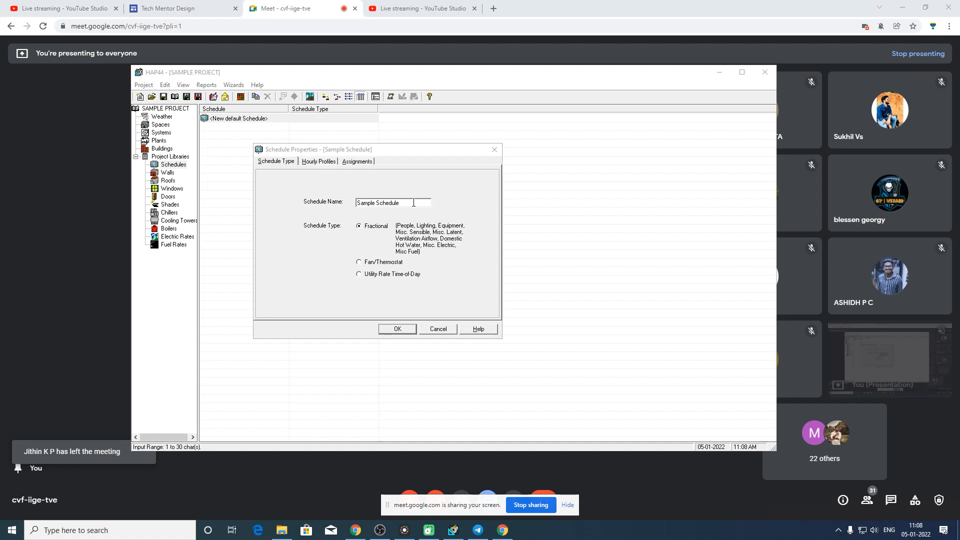
left_click_drag(417, 201, 311, 190)
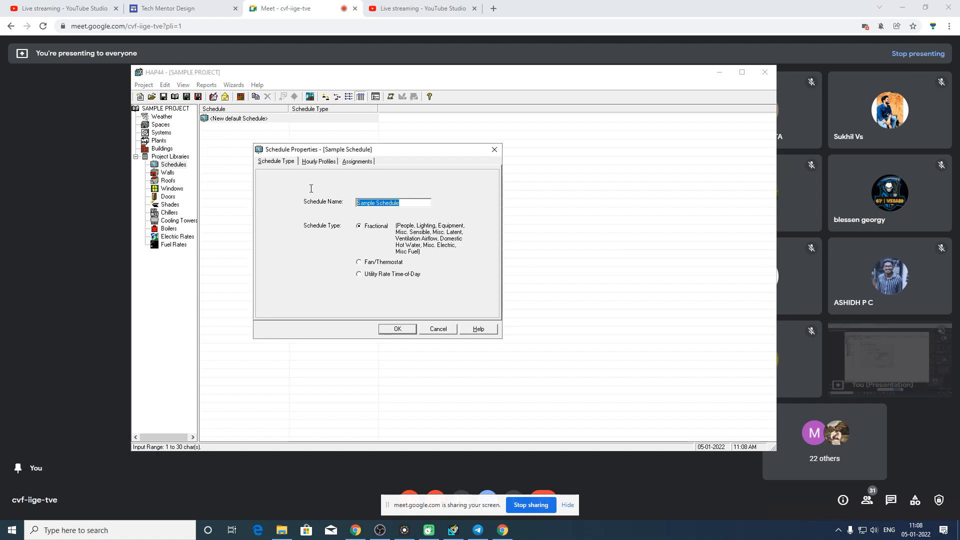
type("SAMPLE SCH")
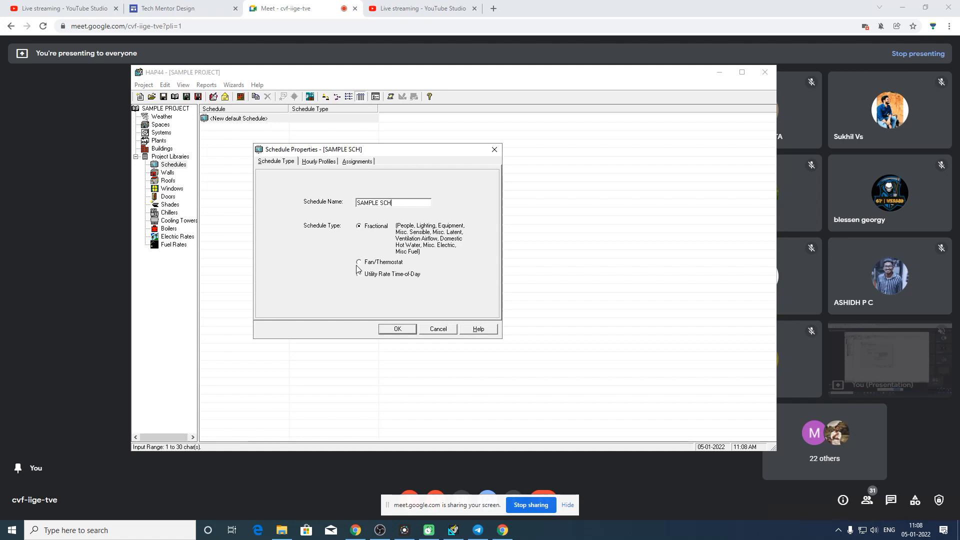
left_click(398, 329)
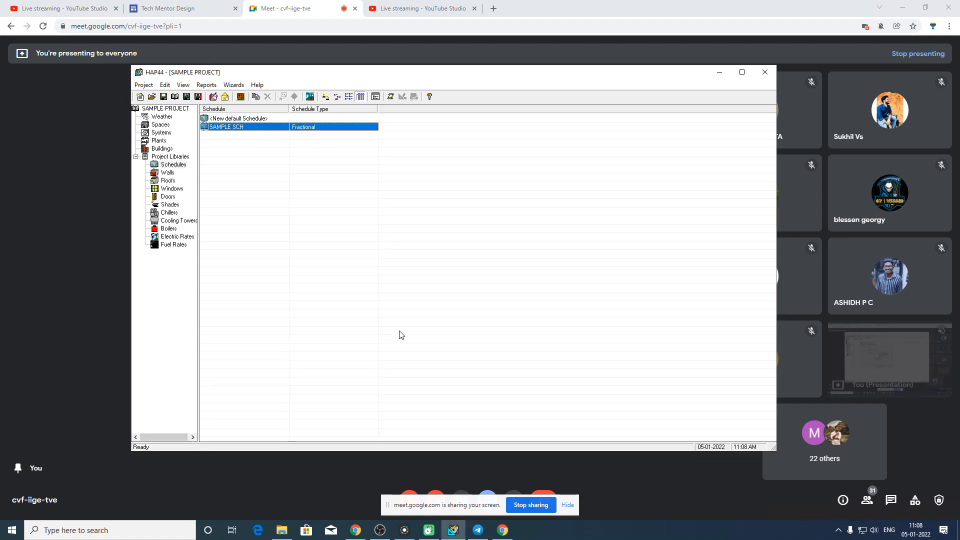
- Review the hourly profiles and month-by-day assignments of SAMPLE SCH, and briefly view the properties of a new default schedule
double_click(241, 131)
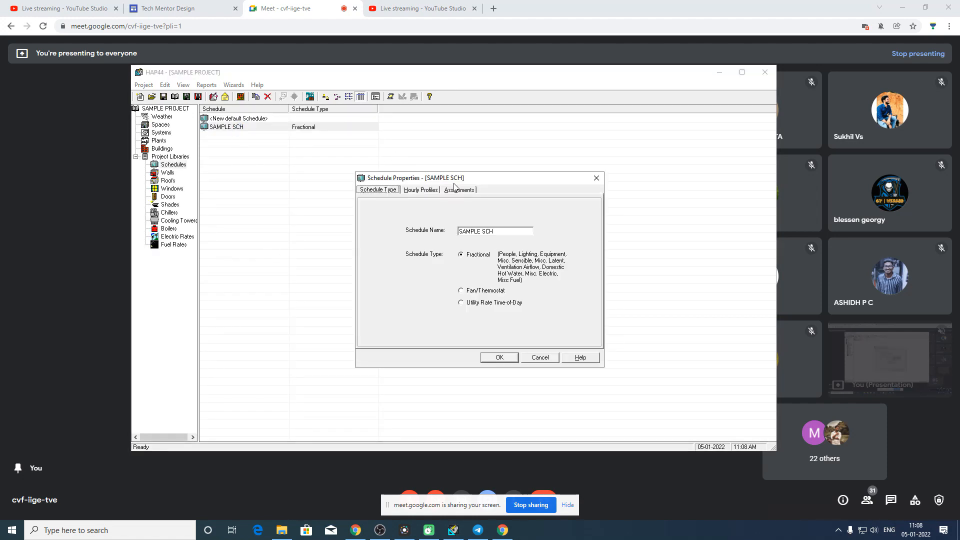
left_click_drag(452, 179, 357, 131)
left_click(324, 145)
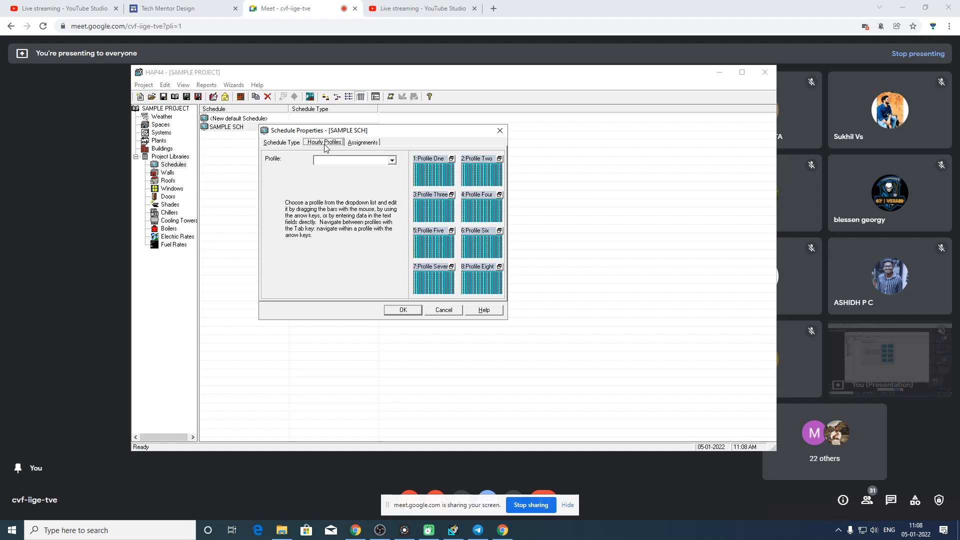
left_click(362, 143)
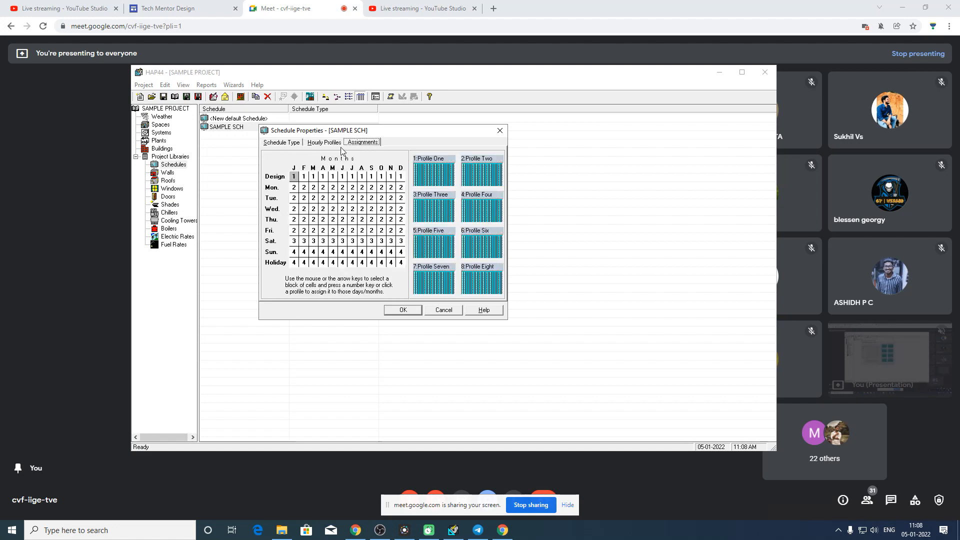
left_click(325, 142)
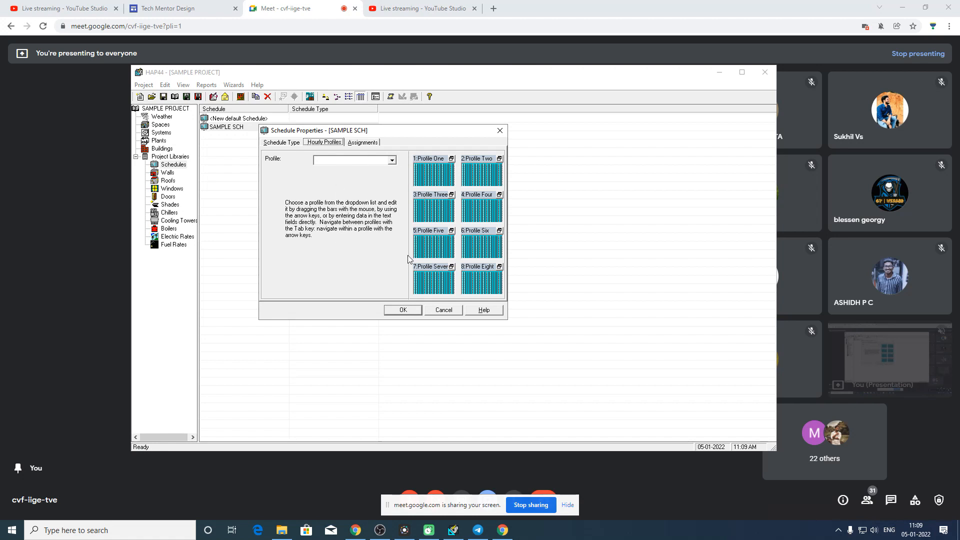
left_click(403, 310)
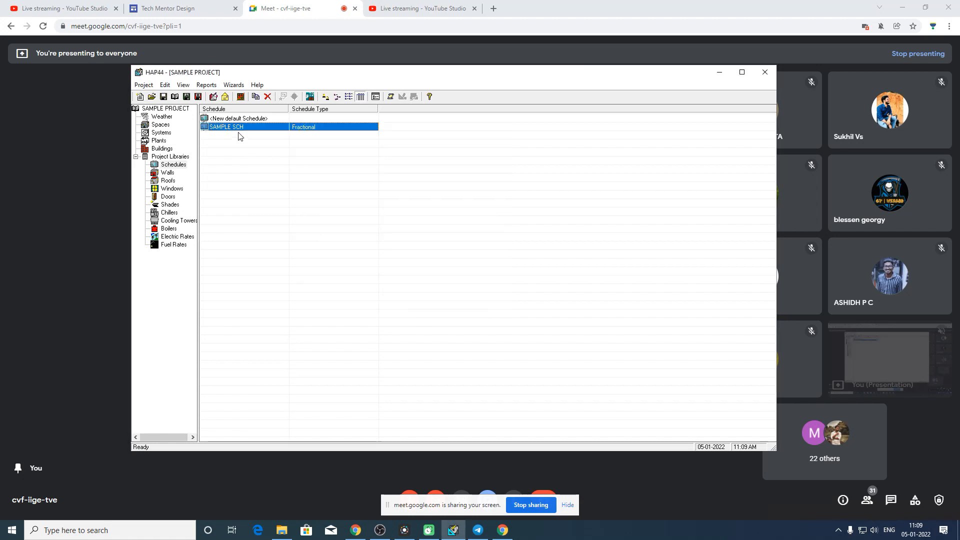
double_click(221, 121)
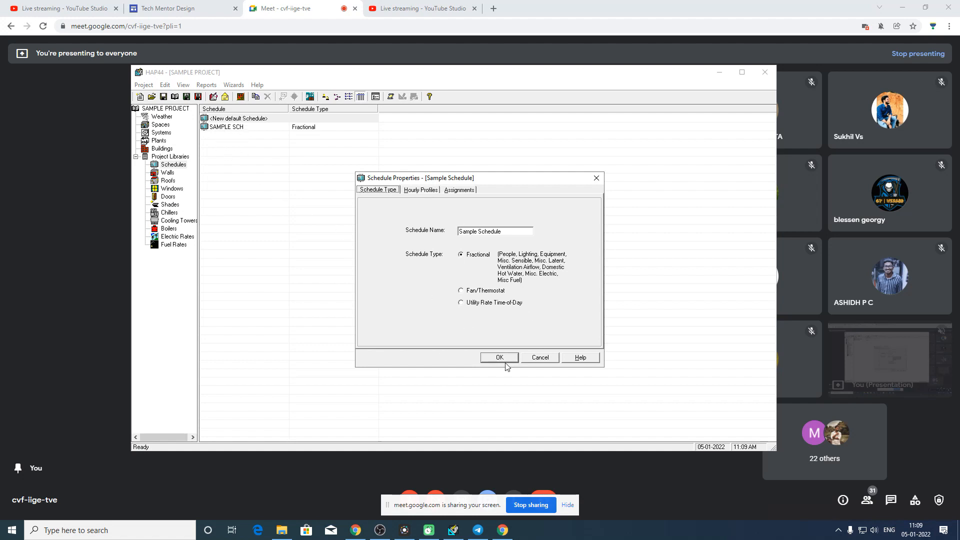
left_click(544, 357)
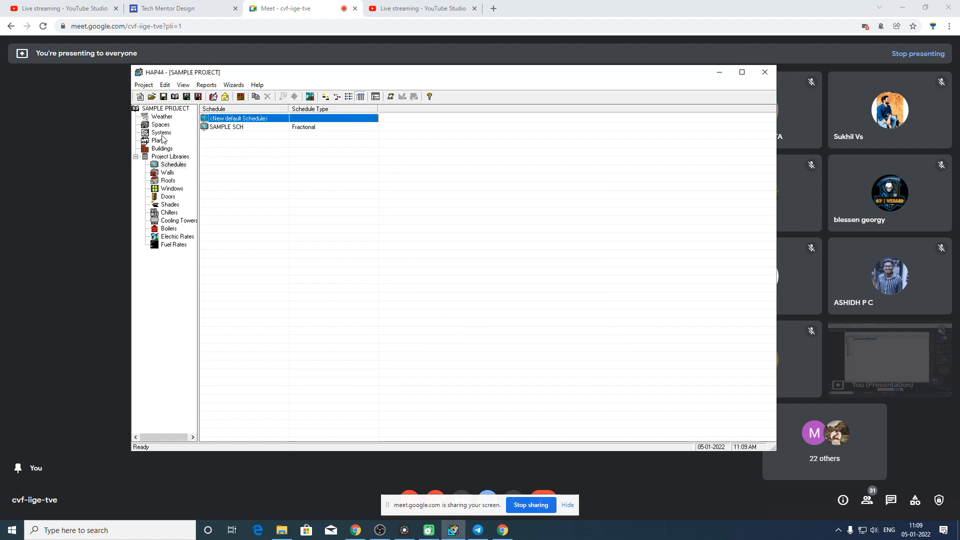
- Start a new wall assembly named 9" WALL and set its first layer to 8-in common brick
left_click(169, 174)
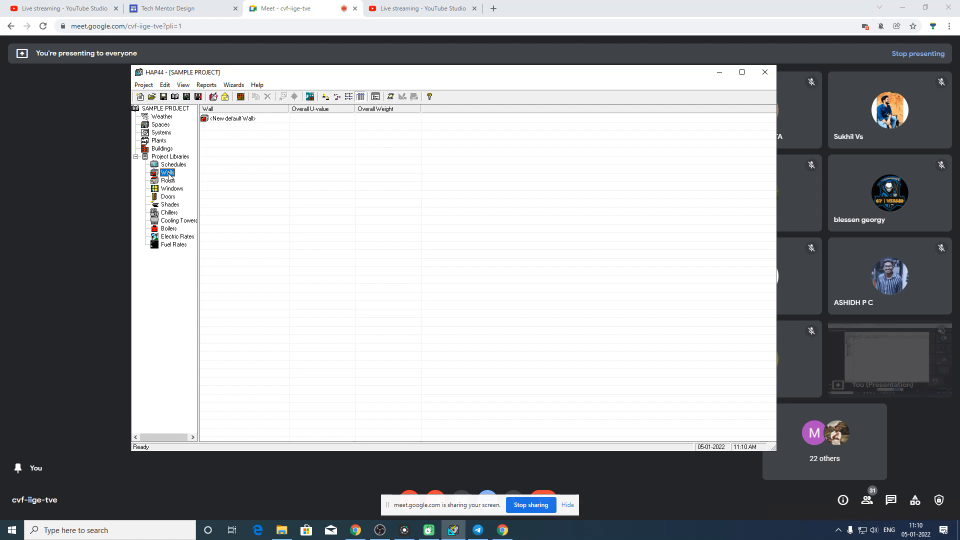
double_click(231, 120)
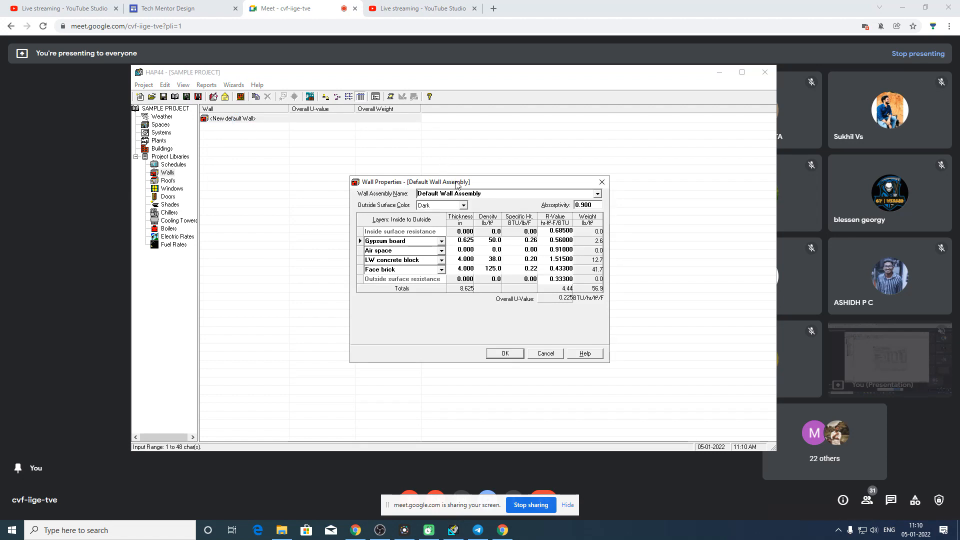
left_click_drag(457, 183, 371, 155)
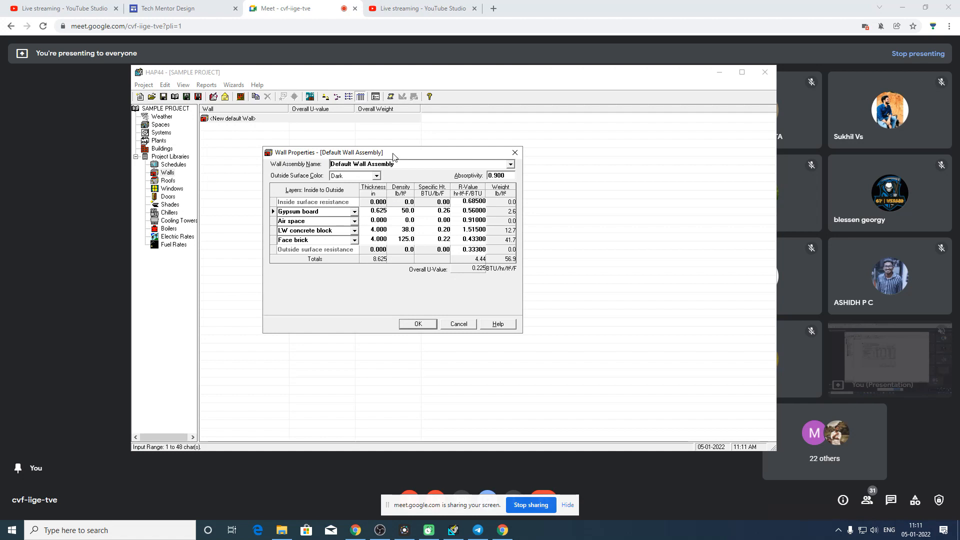
left_click_drag(394, 155, 401, 134)
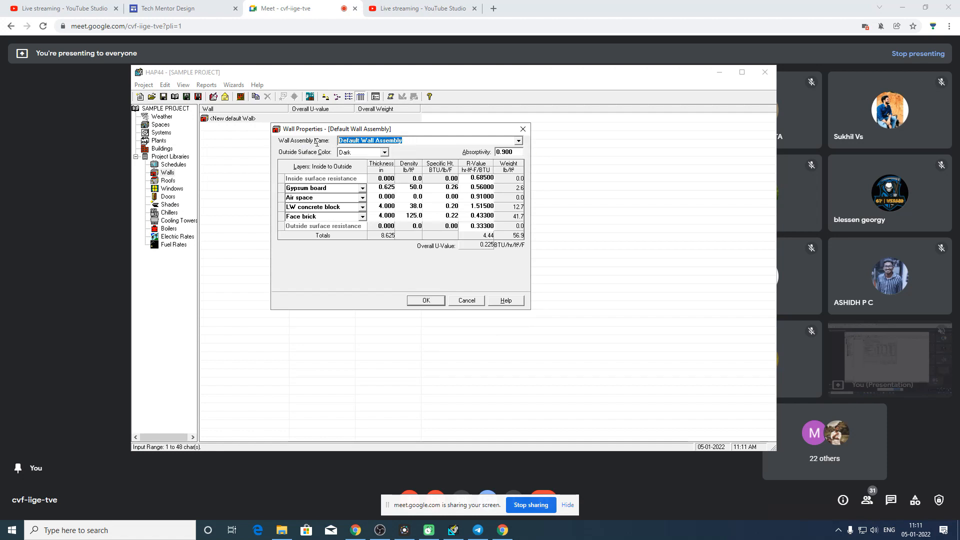
type("9")
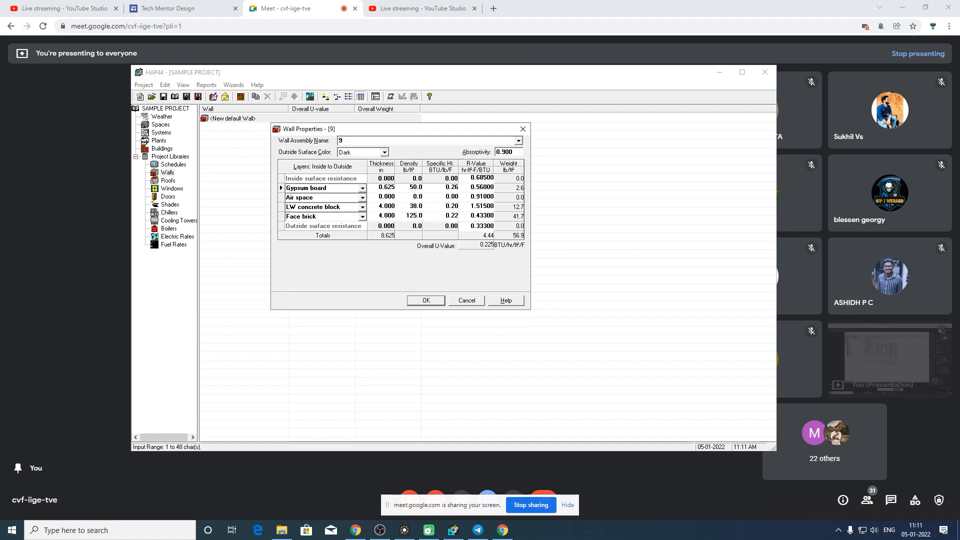
type("\" WALL")
left_click(361, 190)
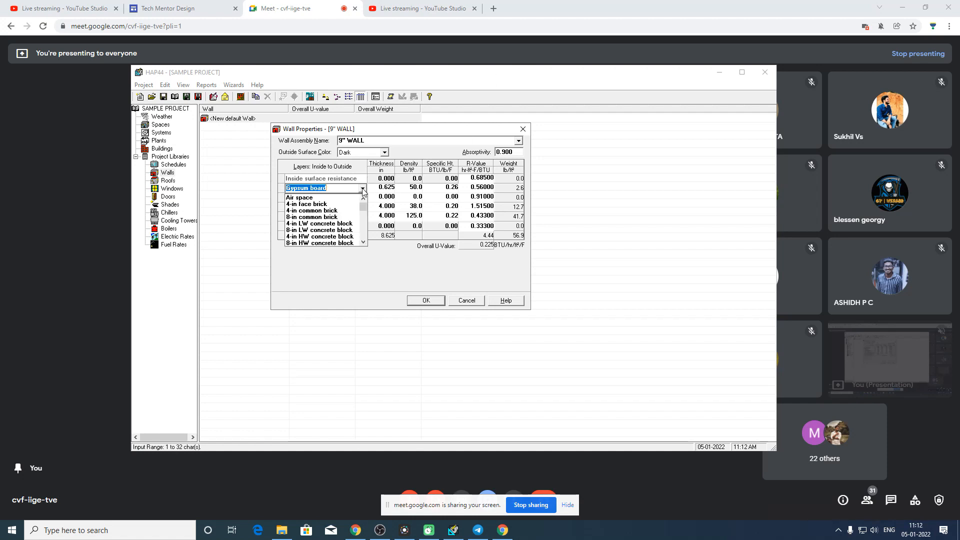
left_click(336, 219)
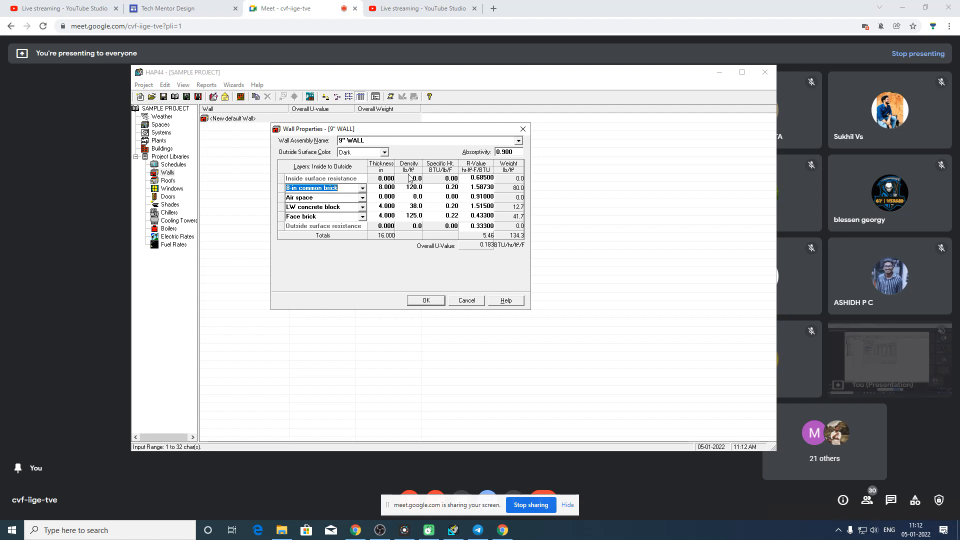
- Set the R-value of the wall's outside surface resistance to 0.25
left_click(480, 180)
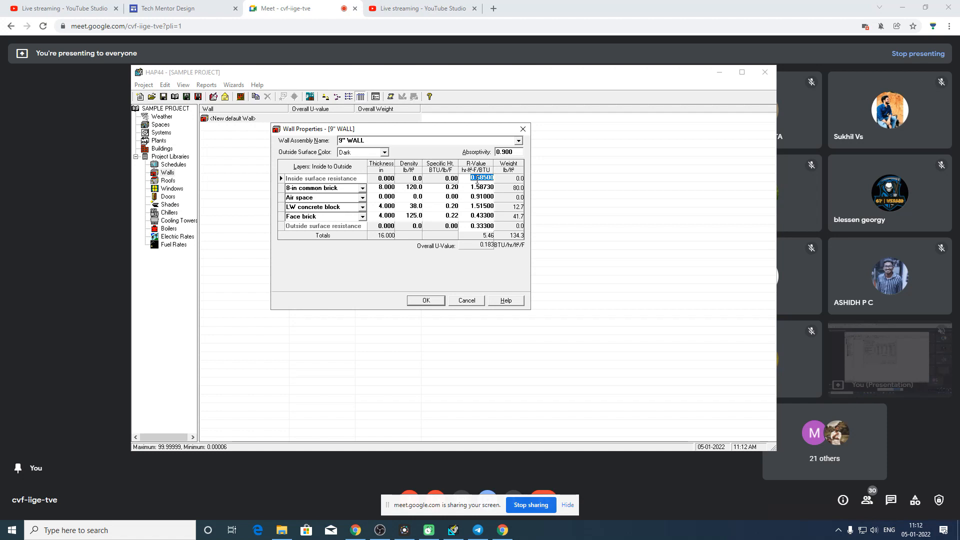
left_click(351, 228)
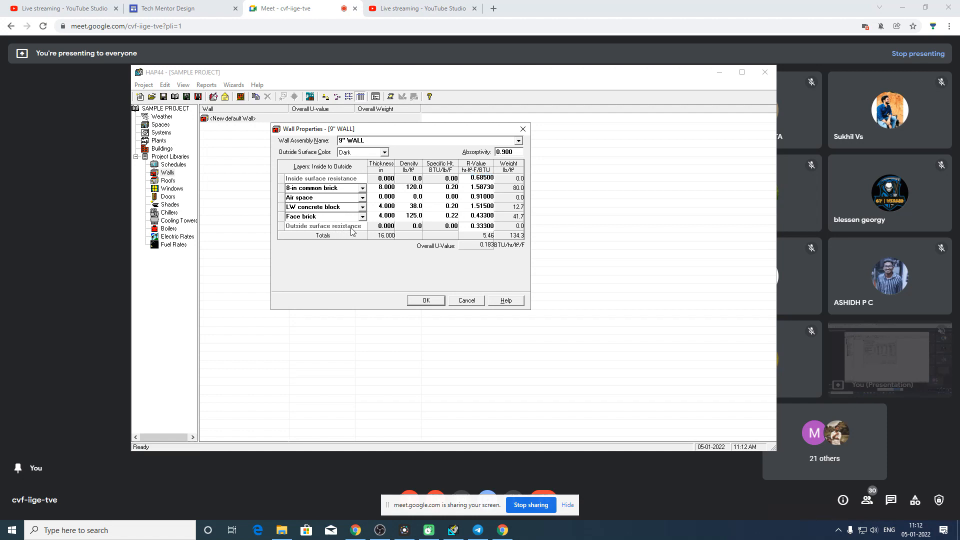
left_click(476, 226)
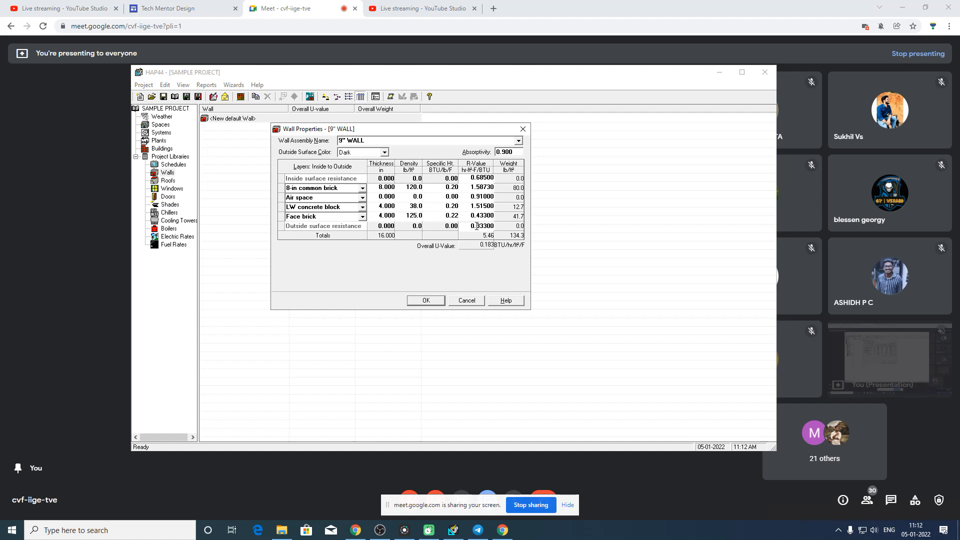
left_click(476, 226)
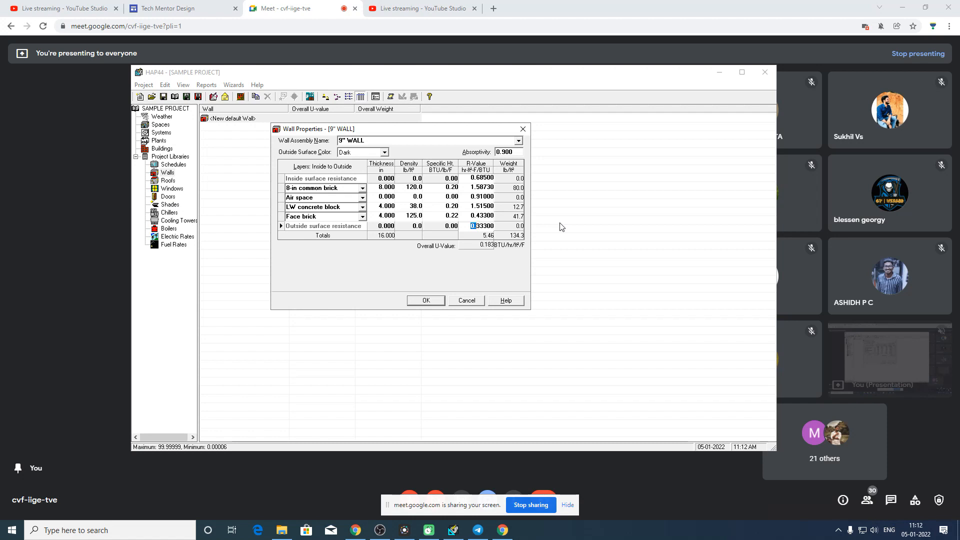
key("BackSpace")
type("25")
left_click_drag(476, 227, 498, 229)
key("BackSpace")
- Rename the wall's first layer Cement Plaster and set the thickness of that layer and the air space to 0.5 in
left_click(325, 189)
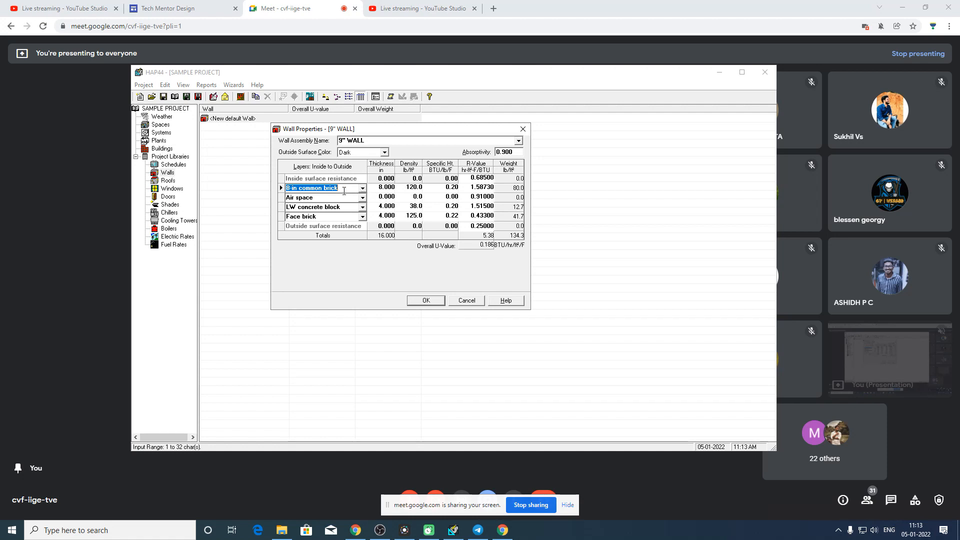
type("Cement P")
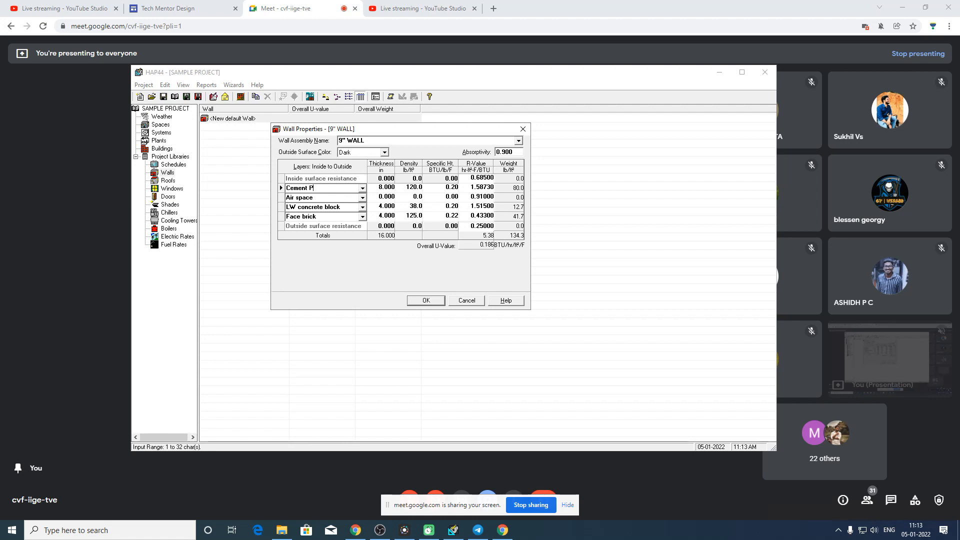
type("laster")
left_click(387, 199)
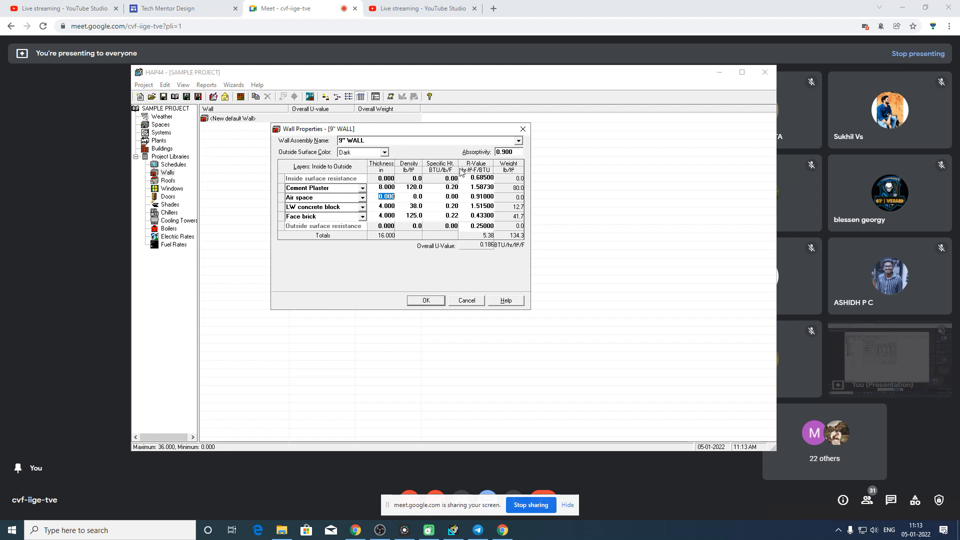
type("0.5")
left_click(388, 188)
type("0.5")
- Give the Cement Plaster layer an R-value of 0.12 at 1 in thickness, then set its thickness to 0.5 in and accept the wall
left_click(480, 188)
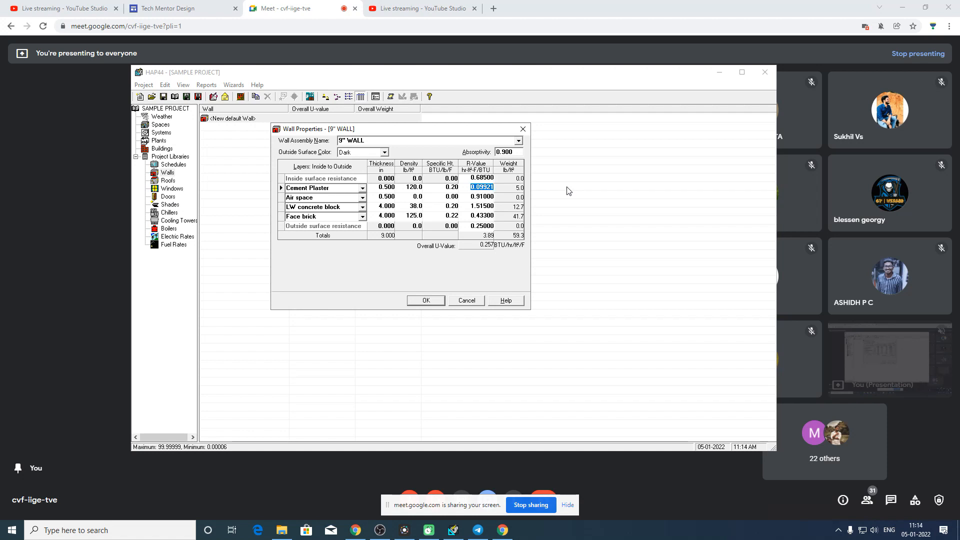
left_click(386, 188)
type("1")
left_click(491, 188)
type("0.12")
left_click(386, 189)
type("0.5")
key("Return")
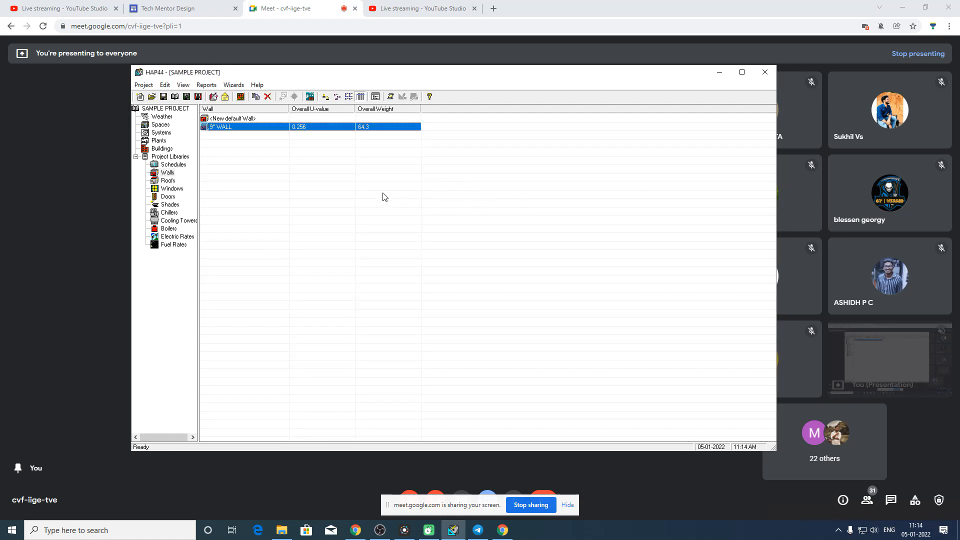
- Reopen the 9" WALL assembly and set the Cement Plaster layer's thickness to 1 in
double_click(238, 129)
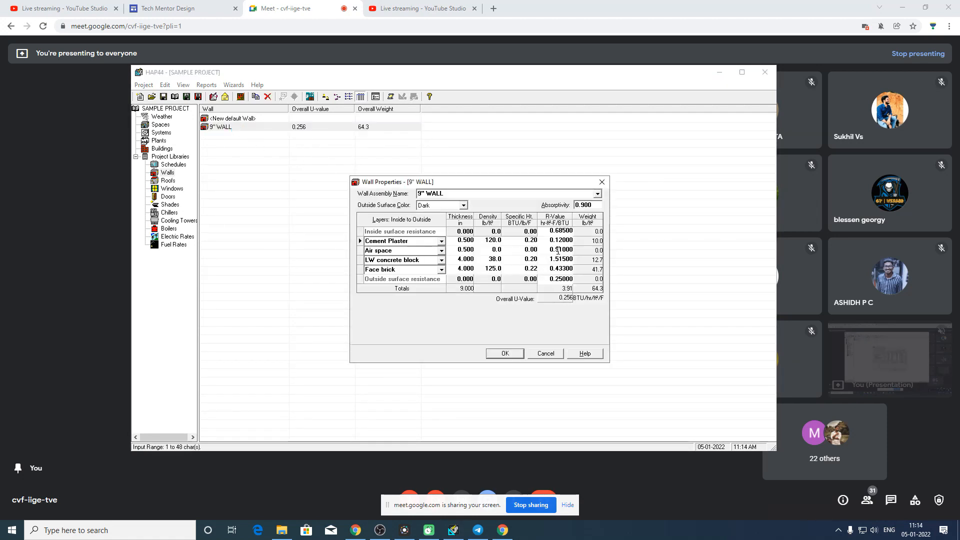
left_click(472, 238)
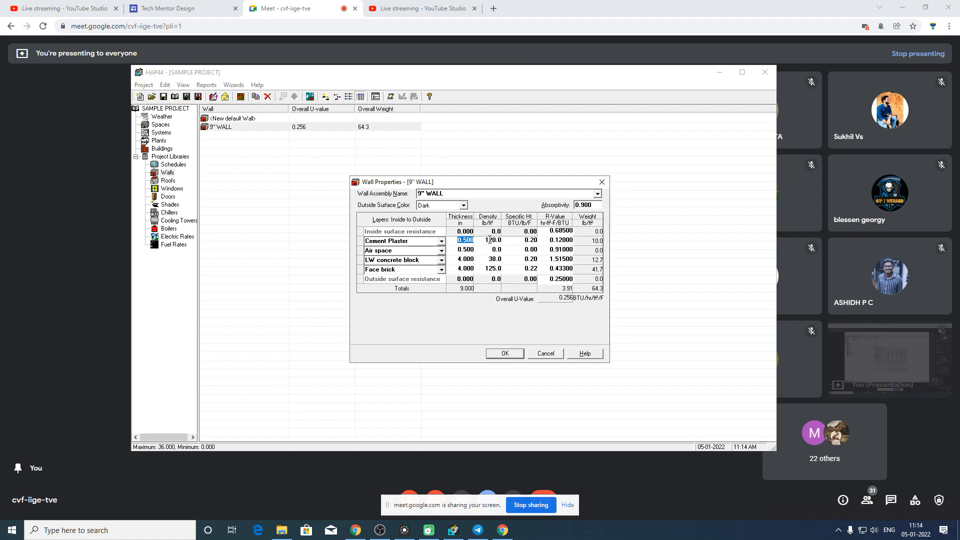
type("1")
left_click_drag(511, 183, 476, 159)
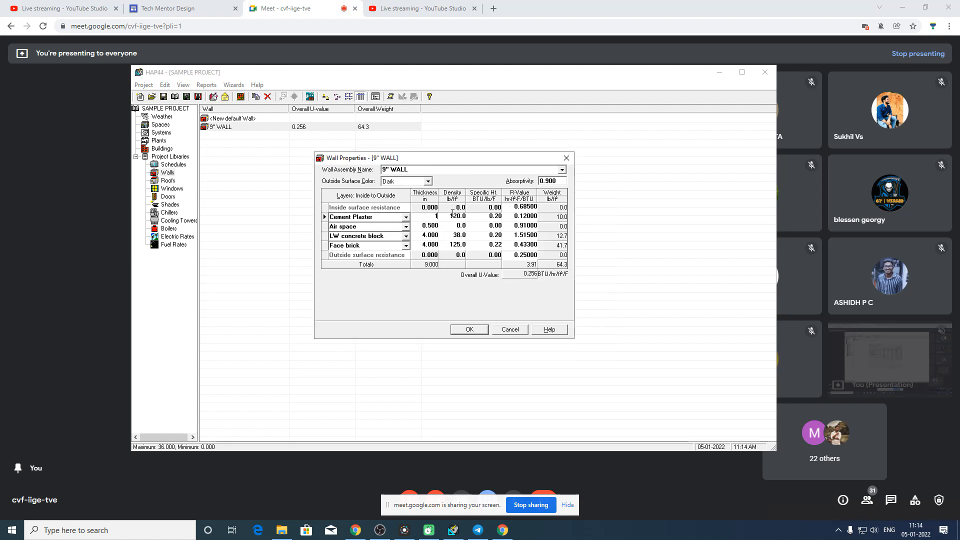
left_click(434, 263)
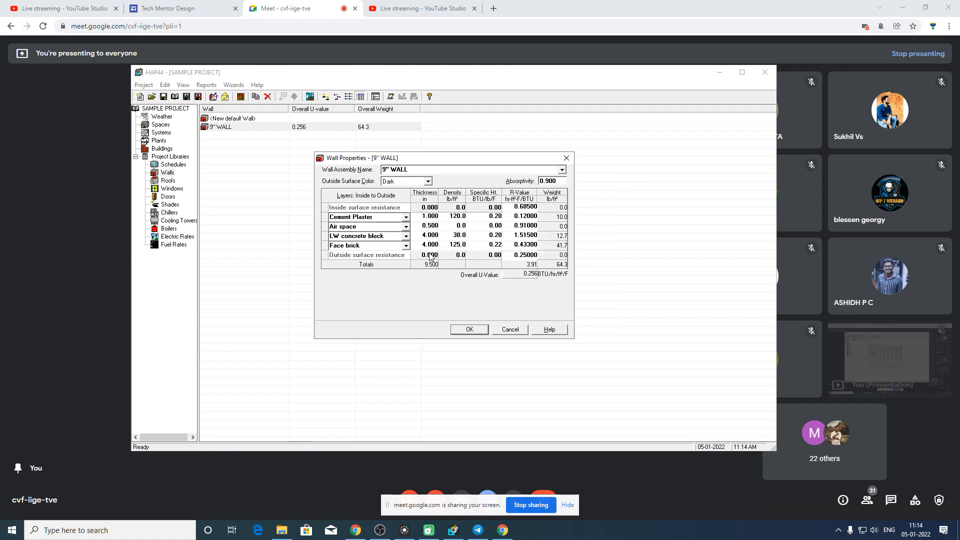
- Set the thickness of the wall's Cement Plaster layer to 0.5 in
left_click(534, 220)
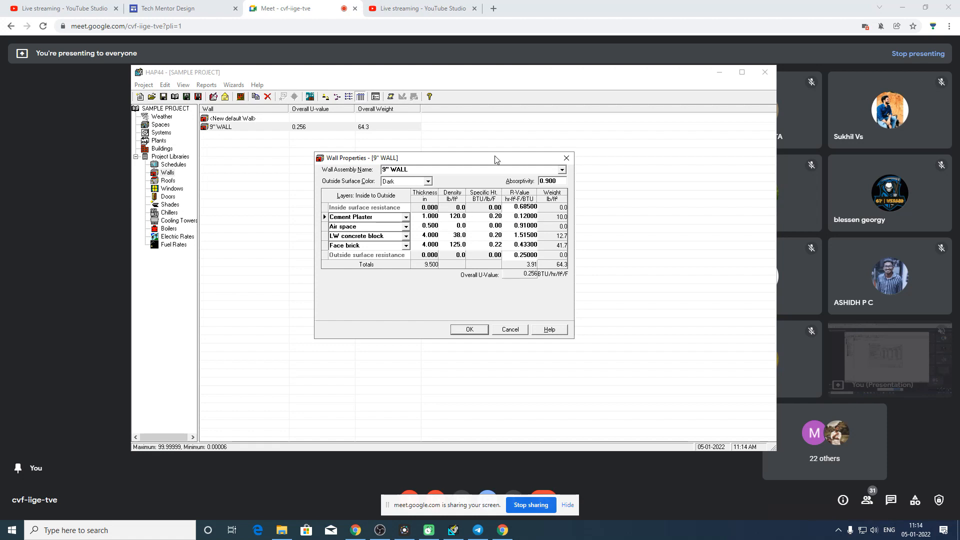
left_click_drag(495, 157, 490, 156)
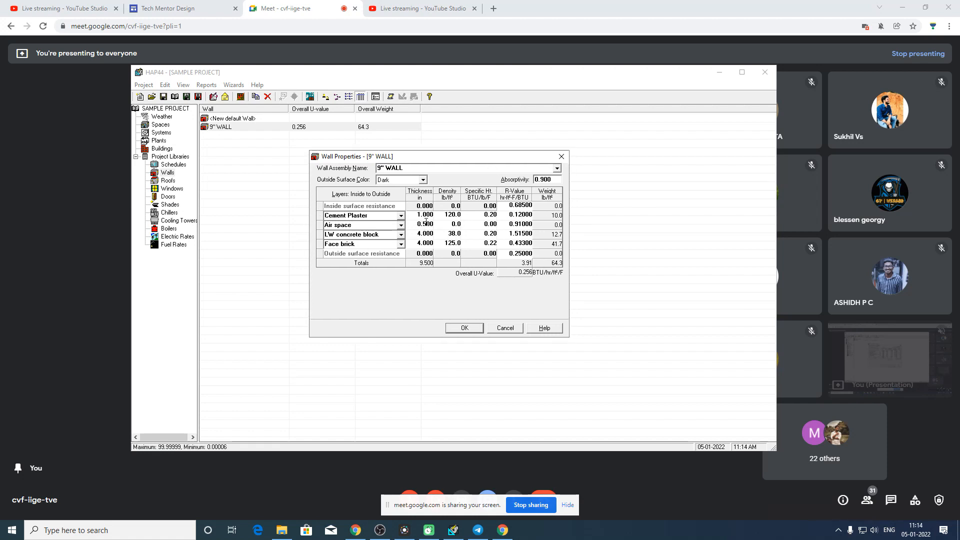
left_click(425, 215)
type("0.5")
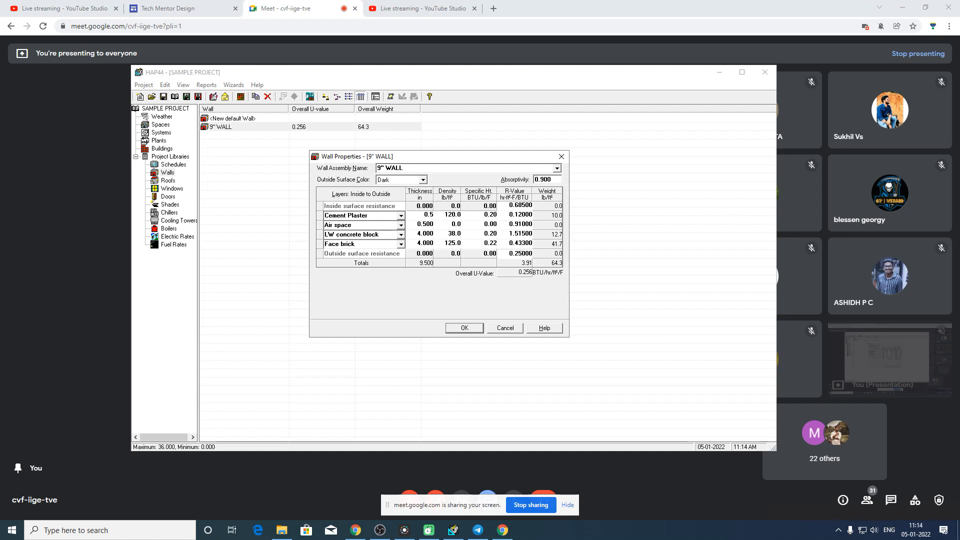
left_click_drag(418, 214, 462, 215)
type("0.1")
key("BackSpace")
left_click(513, 219)
key("shift+Tab")
key("shift+Tab")
key("shift+Tab")
type("0.5")
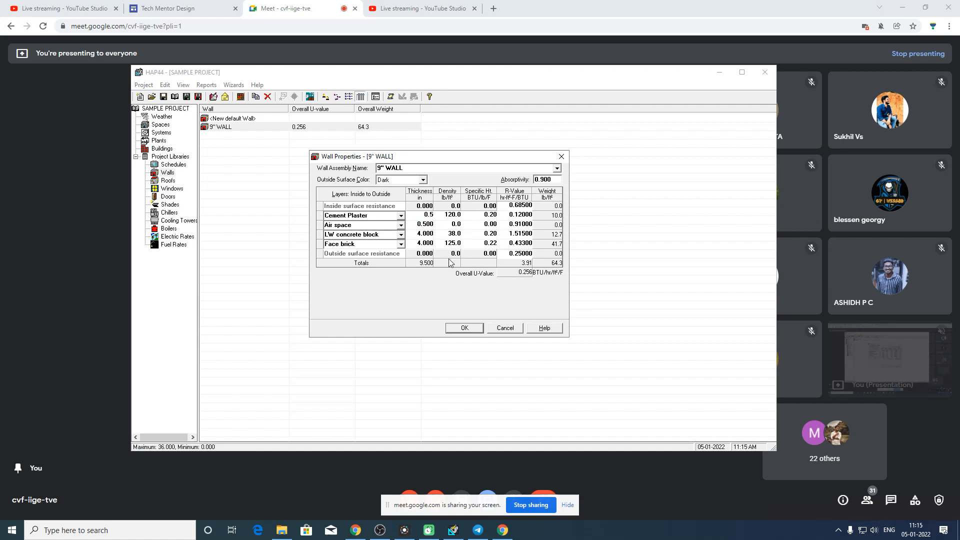
left_click(525, 216)
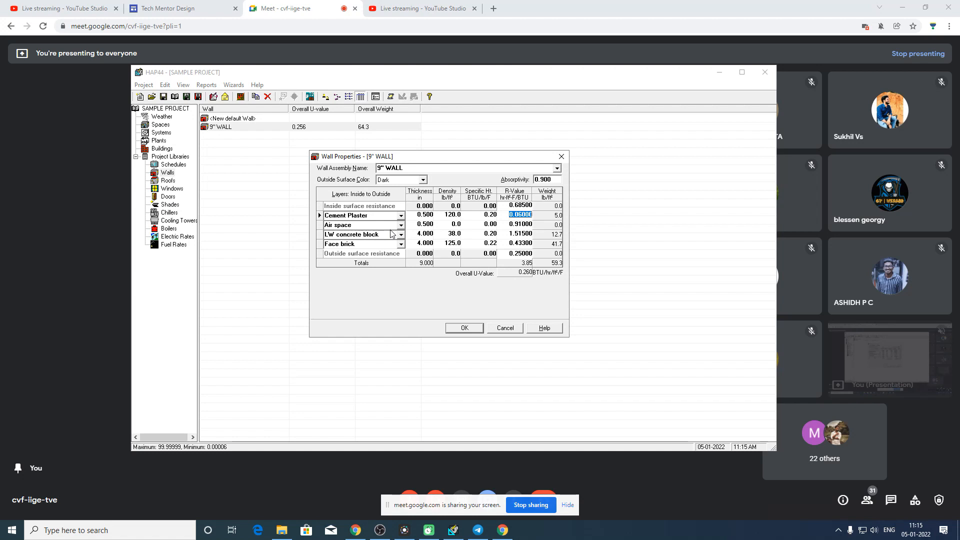
- Rename the Air space layer Brick, give it an R-value of 0.2 at 1 in thickness, then set its thickness to 8 in
left_click(387, 223)
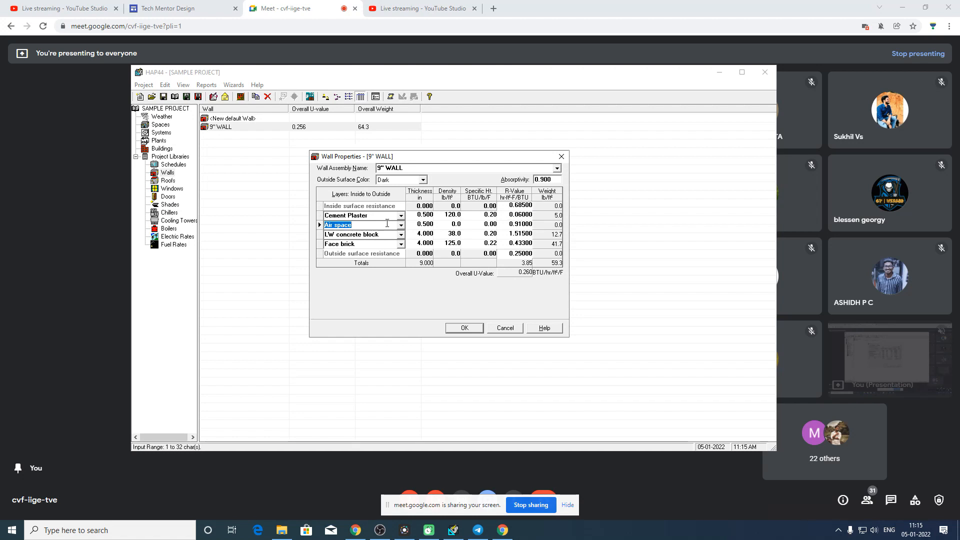
type("Bri")
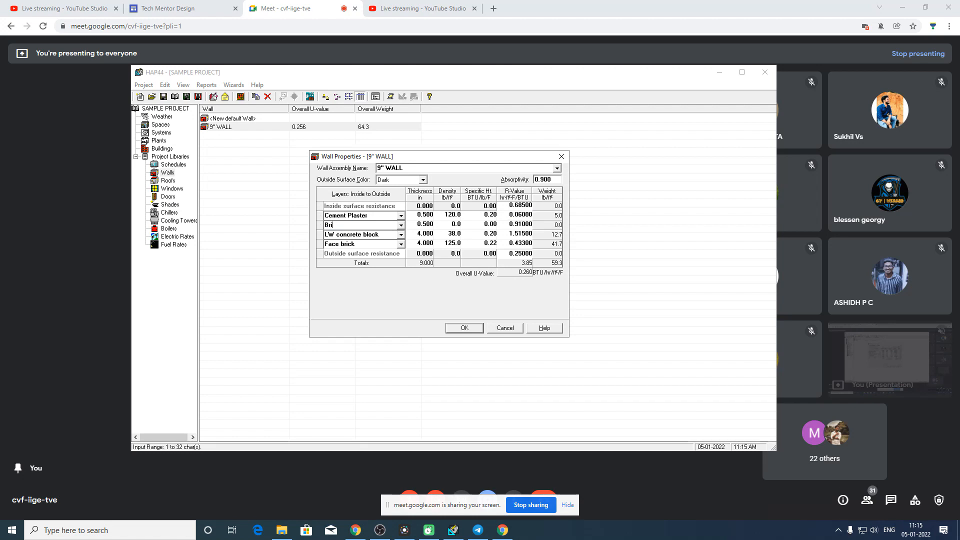
type("ck")
key("Tab")
type("1")
left_click(523, 224)
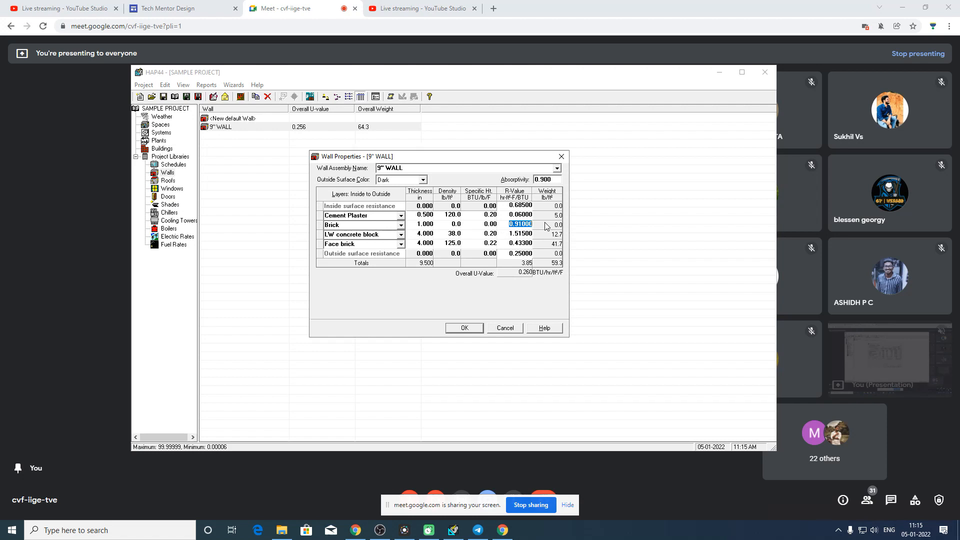
type("0.")
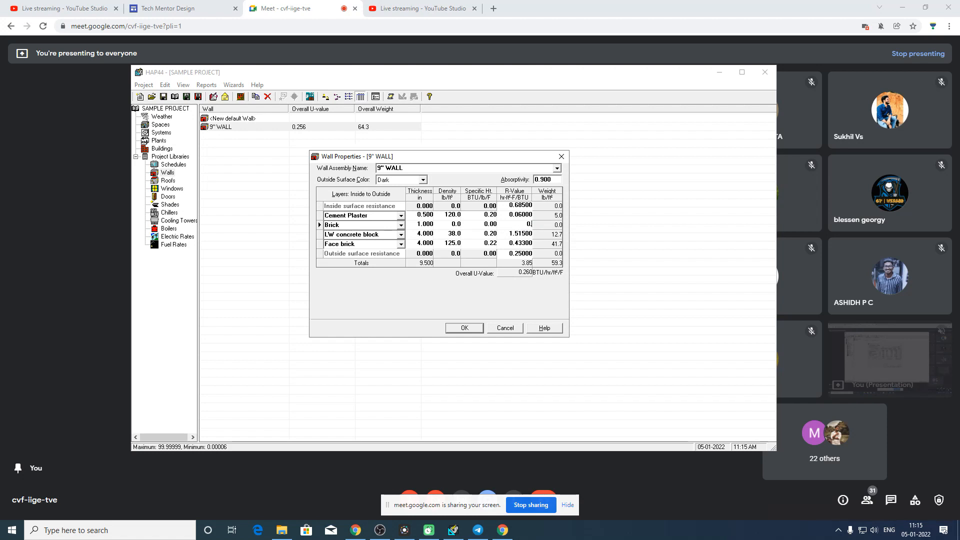
type("2")
left_click(431, 225)
type("8")
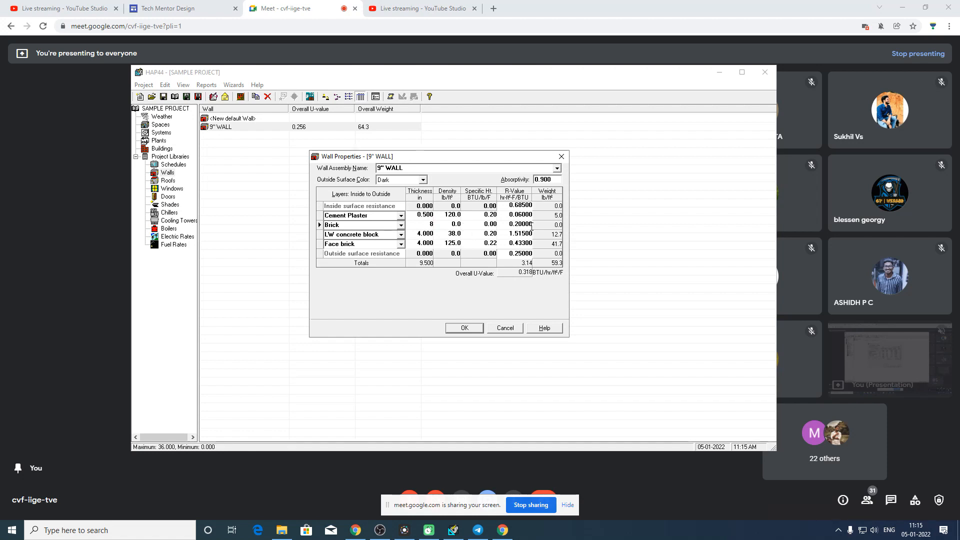
left_click(531, 226)
- Rename the LW concrete block layer Cement Plaster, give it an R-value of 0.12 at 1 in thickness, then set its thickness to 0.5 in
left_click(369, 238)
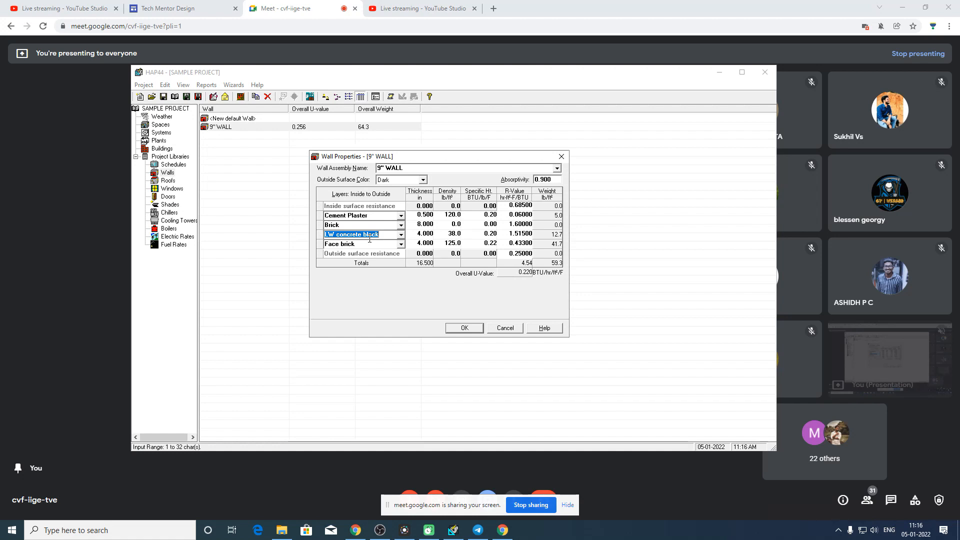
type("C")
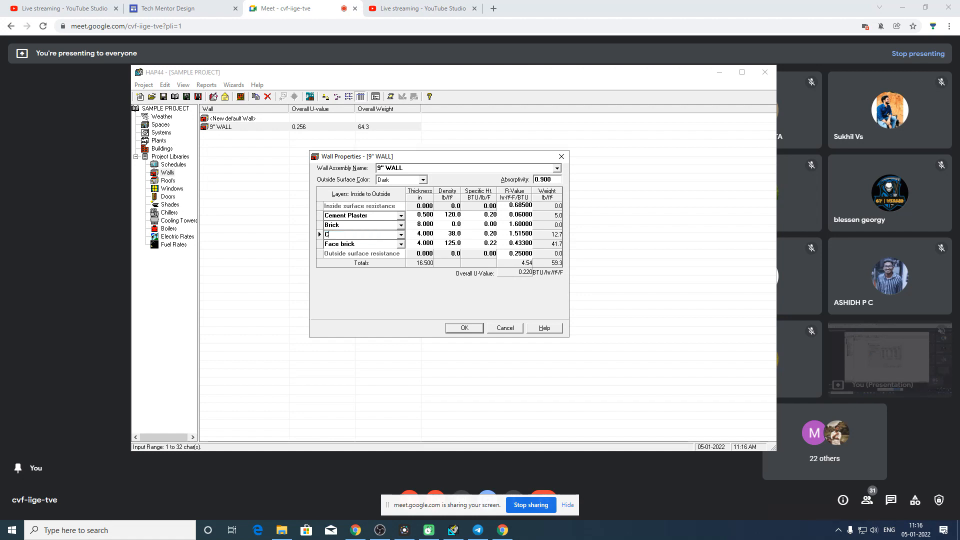
type("ement Plaster")
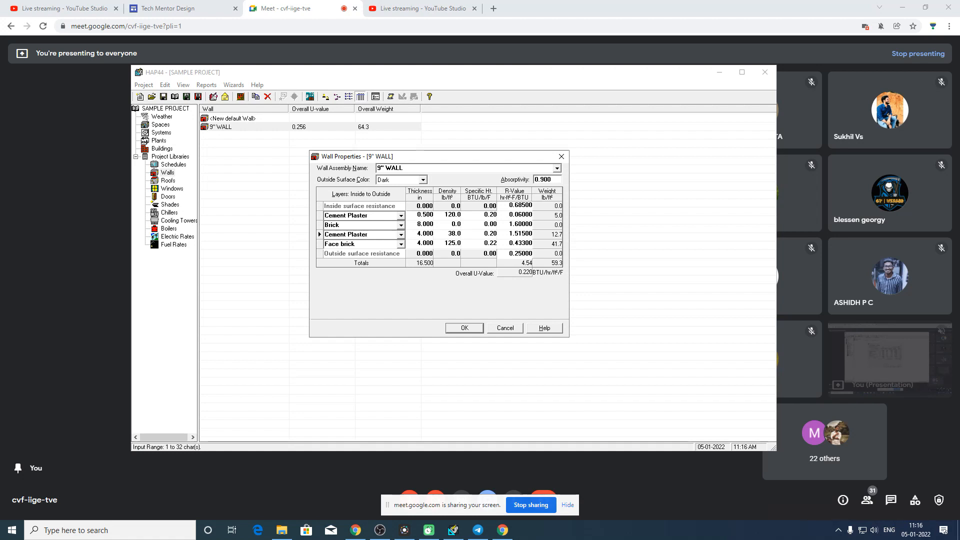
left_click(428, 234)
type("1")
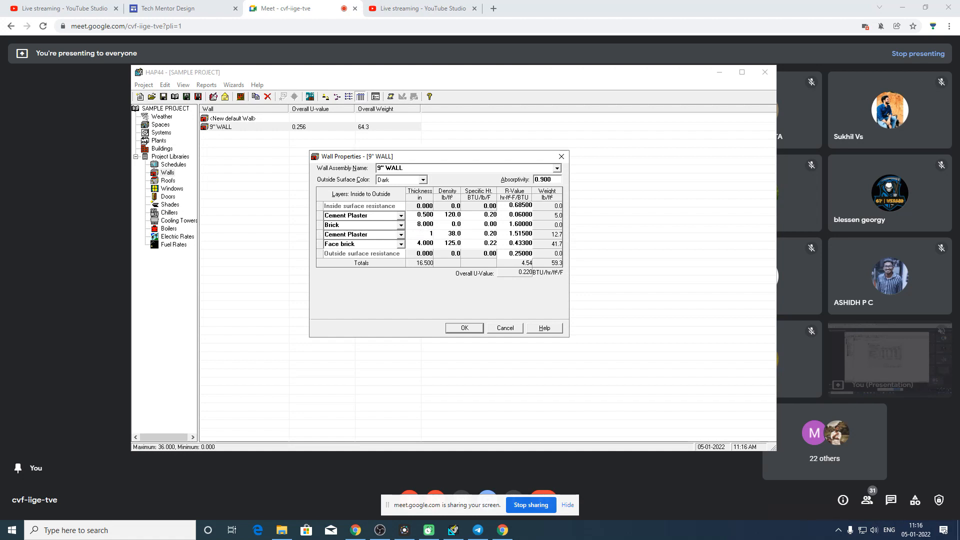
left_click(526, 233)
type("0.12")
key("Return")
left_click(426, 234)
type("0.5")
left_click(513, 235)
- Delete the Face brick layer from the wall assembly
right_click(368, 246)
left_click(336, 305)
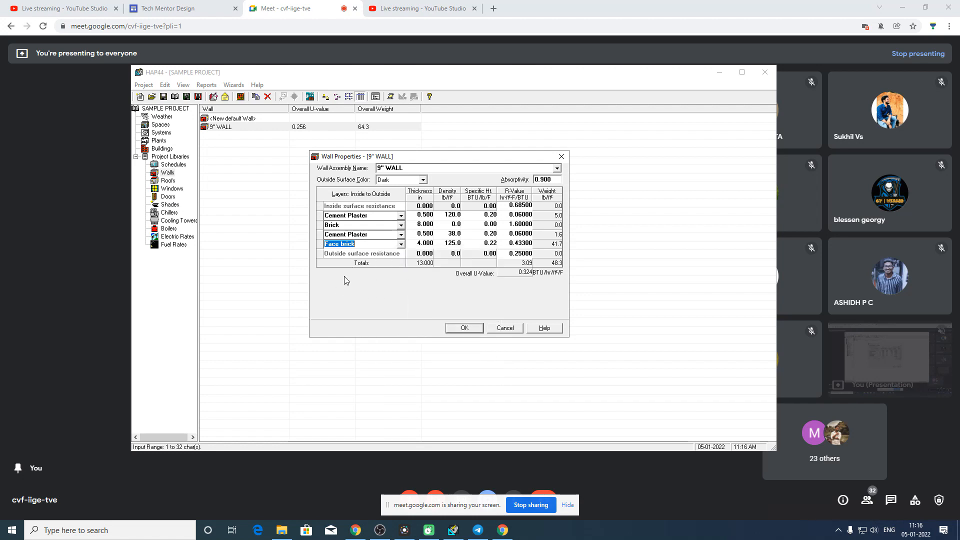
right_click(369, 244)
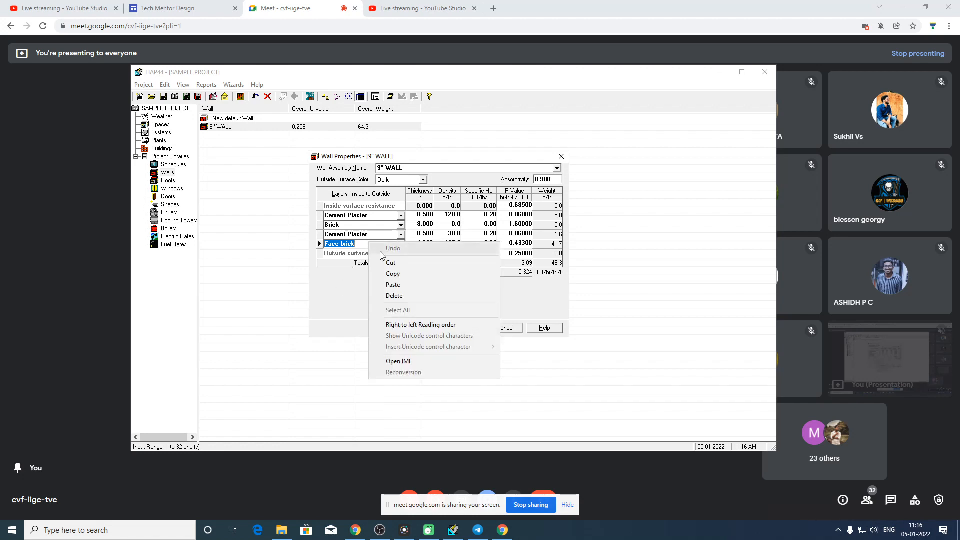
left_click(403, 295)
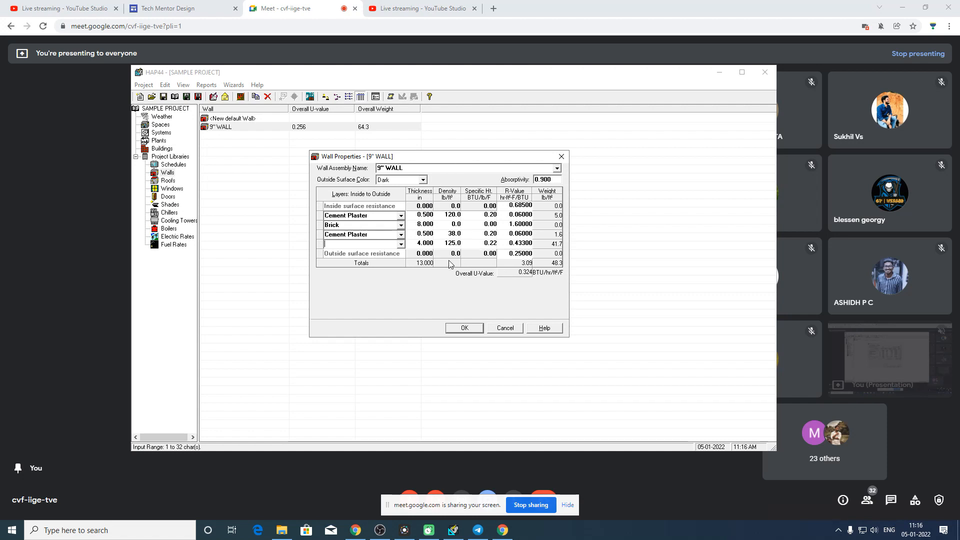
left_click(427, 244)
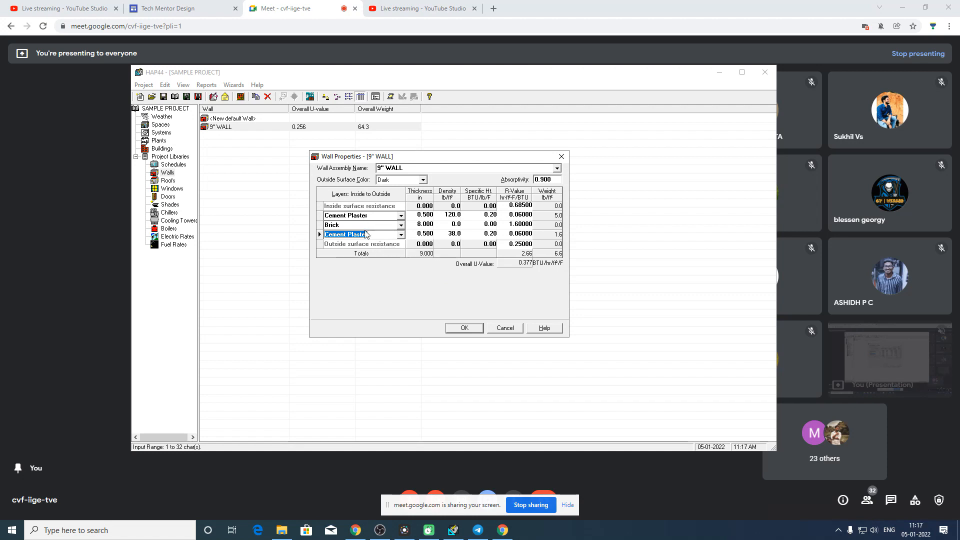
- Minimize the browser window with the video meeting behind the wall properties
left_click(431, 224)
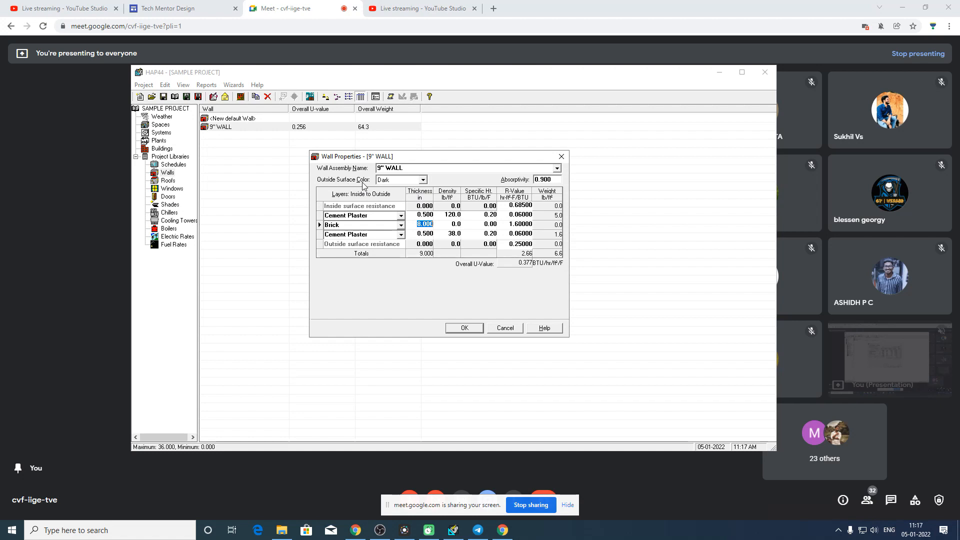
left_click(423, 180)
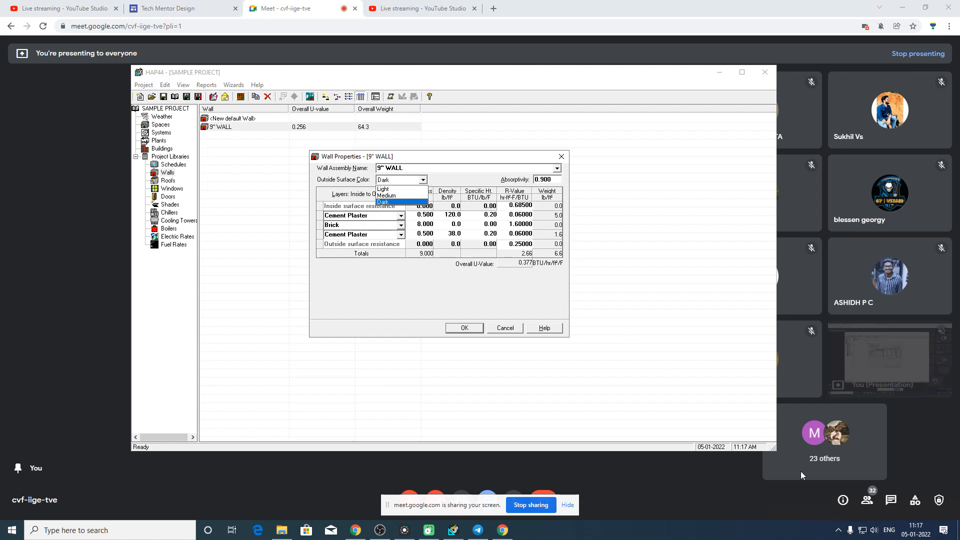
left_click(895, 512)
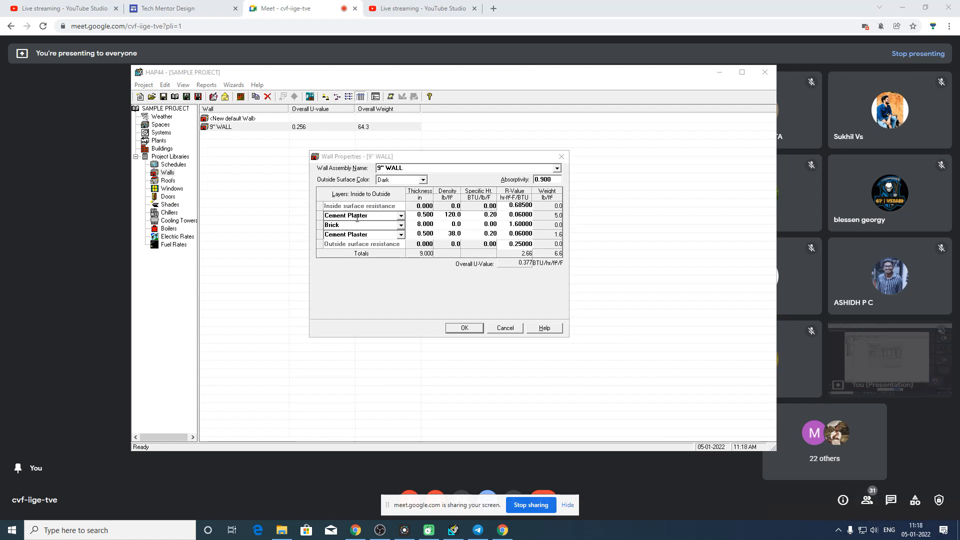
left_click(367, 234)
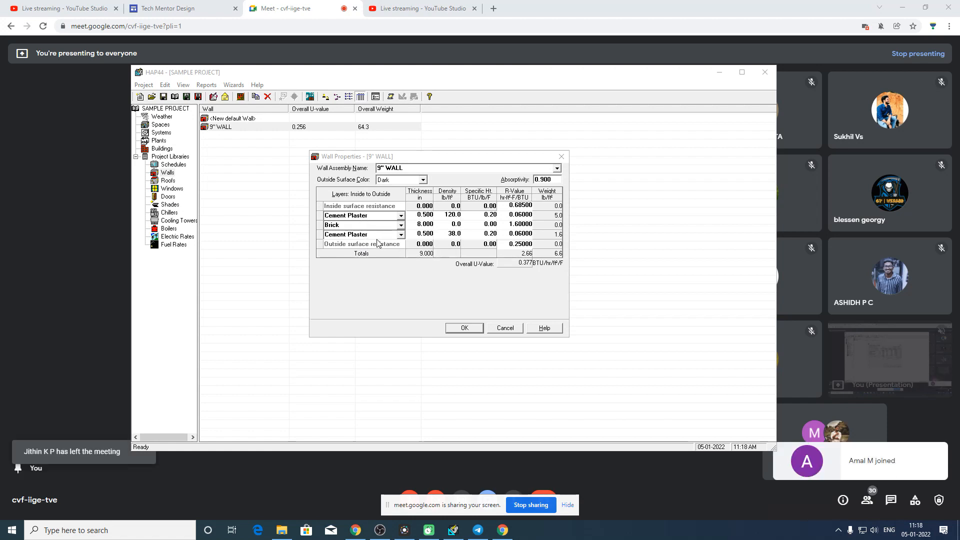
left_click(902, 7)
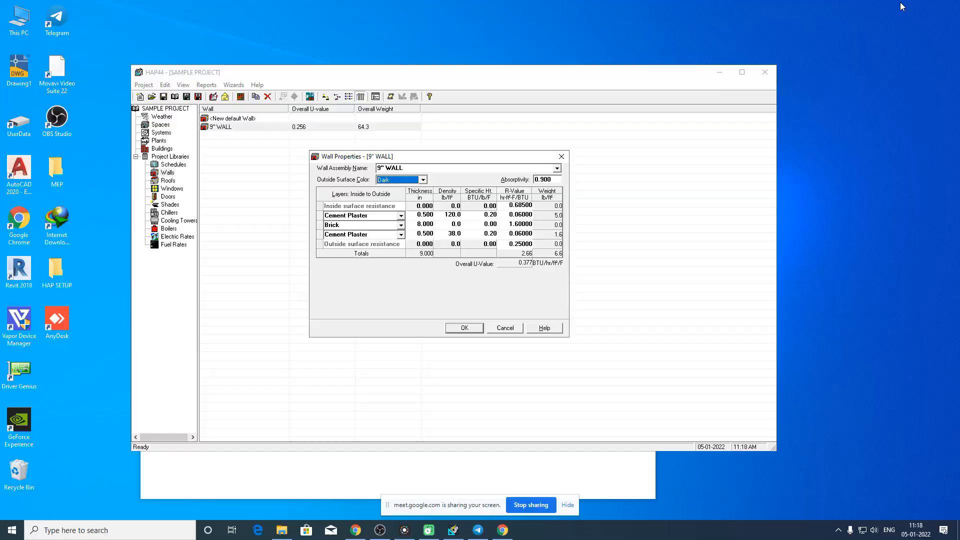
- Delete the Cement Plaster layer outside the Brick and set the remaining Cement Plaster layer's thickness to 1 in
right_click(371, 235)
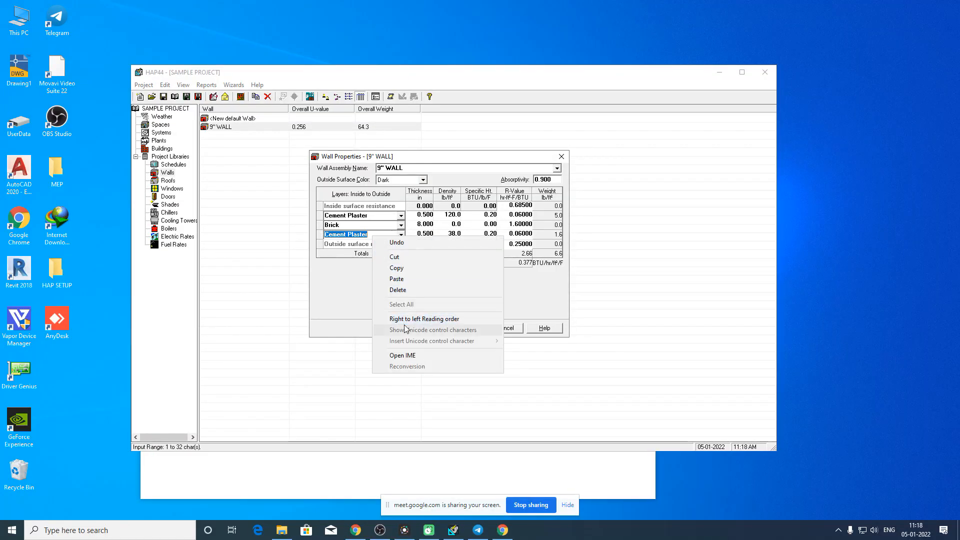
left_click(410, 290)
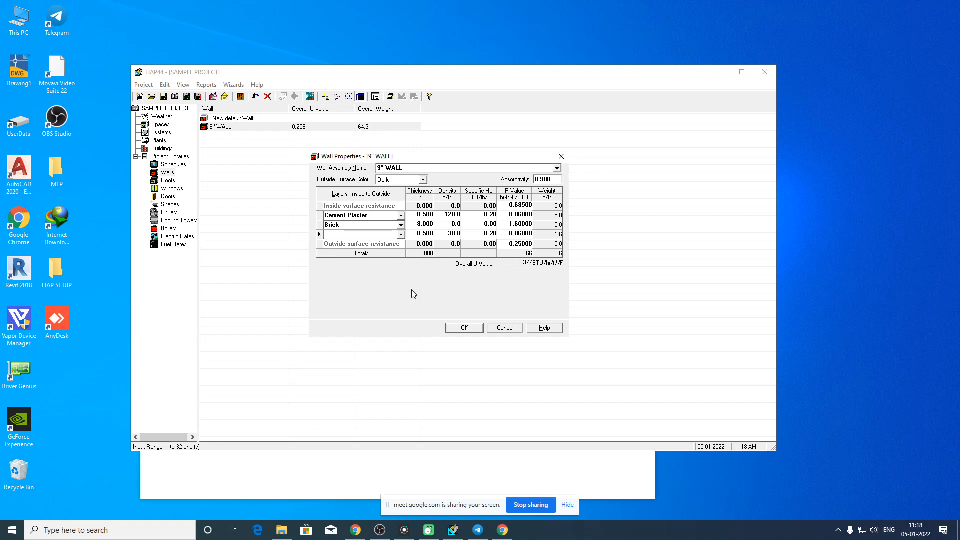
key("Up")
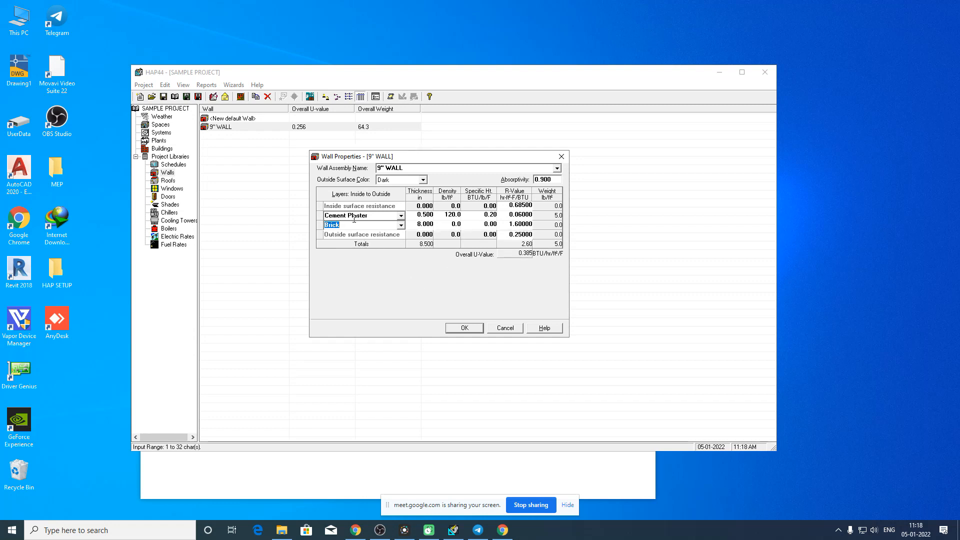
left_click(432, 215)
type("1")
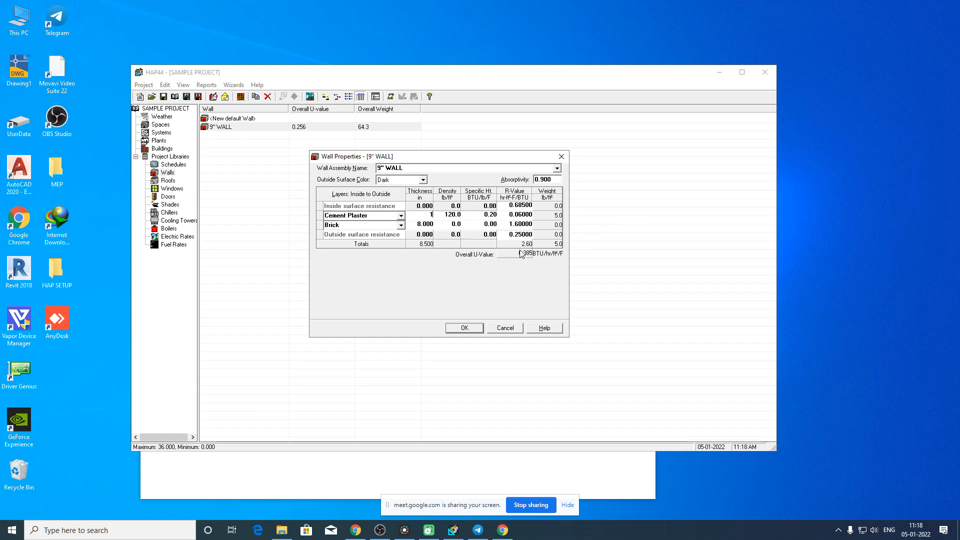
left_click(515, 216)
- Try the Medium and Light outside surface colors on the wall to compare their absorptivity with Dark
left_click(422, 181)
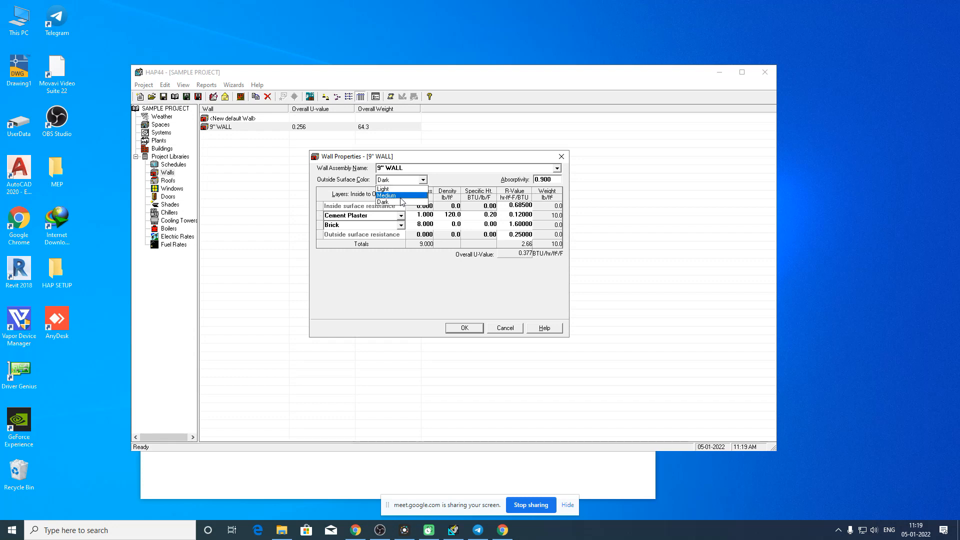
left_click(430, 188)
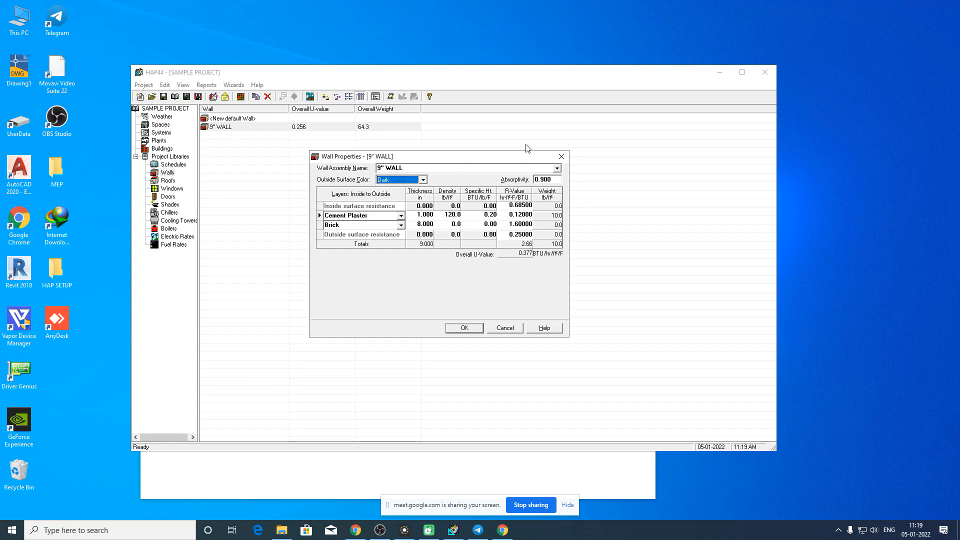
left_click(423, 180)
left_click(396, 200)
left_click(423, 180)
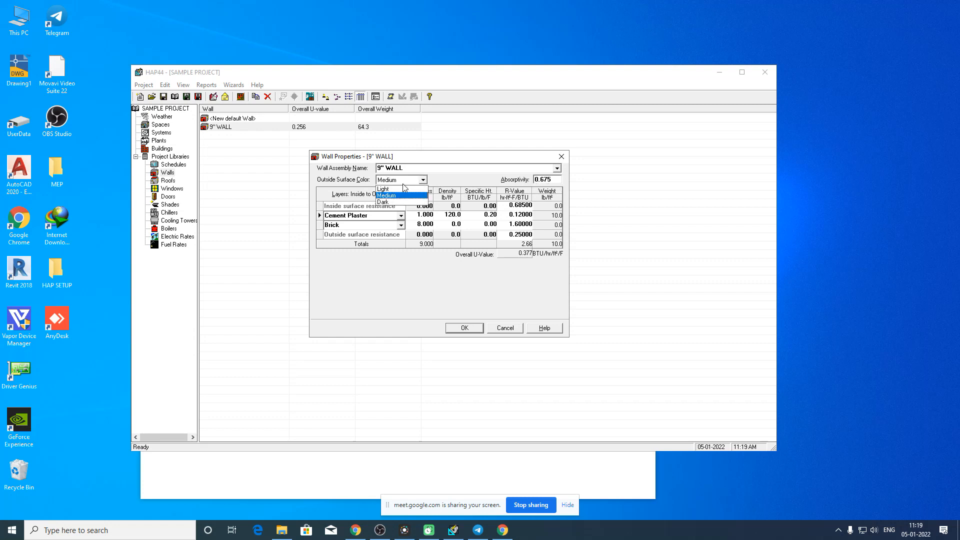
left_click(399, 190)
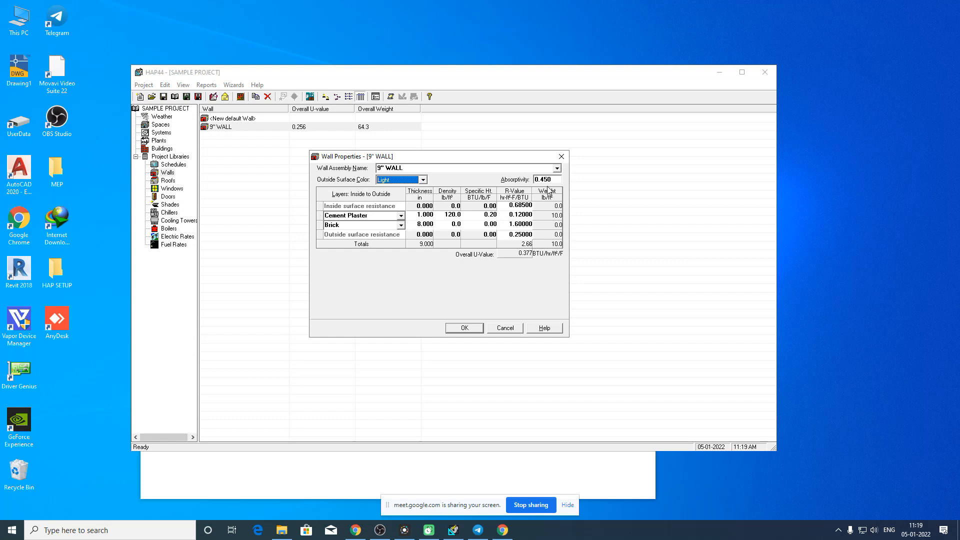
left_click(423, 180)
left_click(400, 193)
left_click(423, 181)
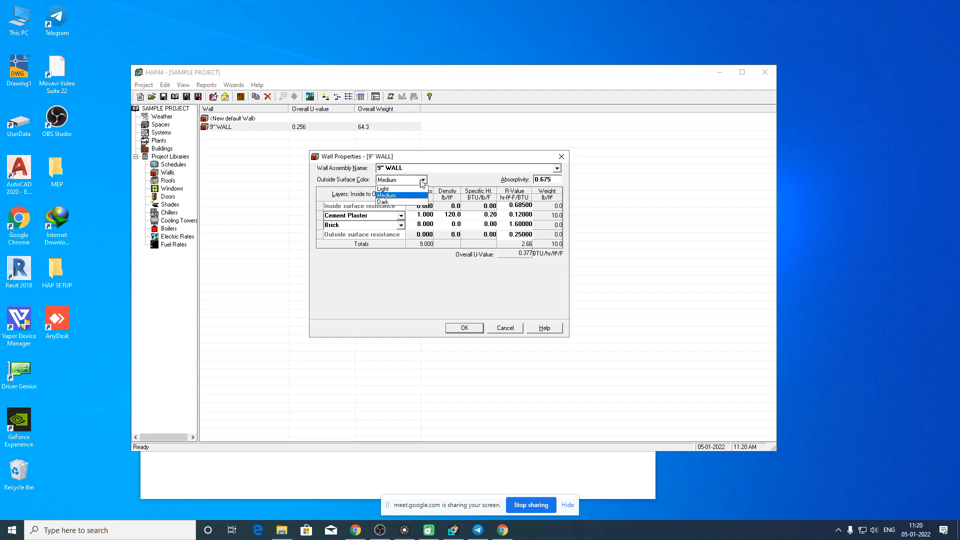
left_click(409, 202)
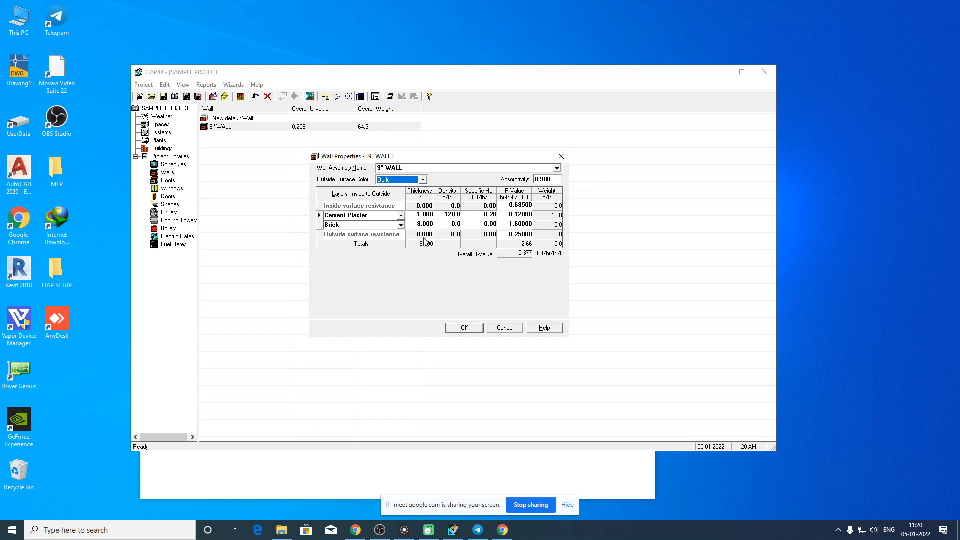
left_click(422, 180)
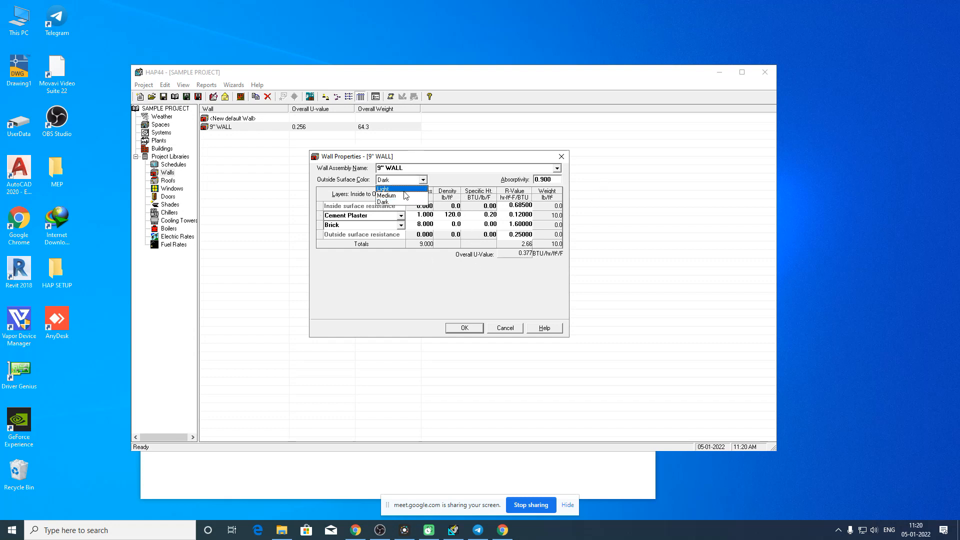
left_click(397, 194)
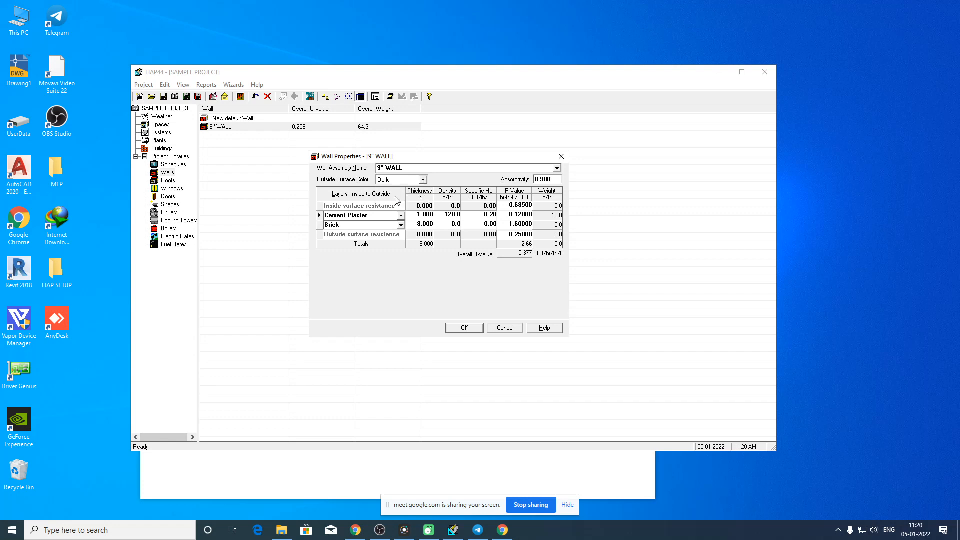
- Save the 9" WALL assembly and create a new default wall named PARTITION WALL
left_click(459, 333)
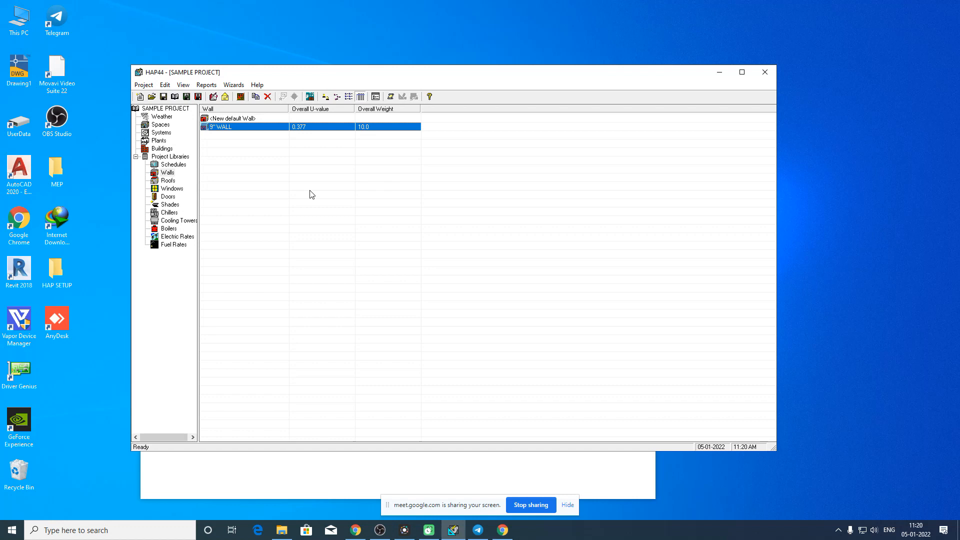
left_click(168, 173)
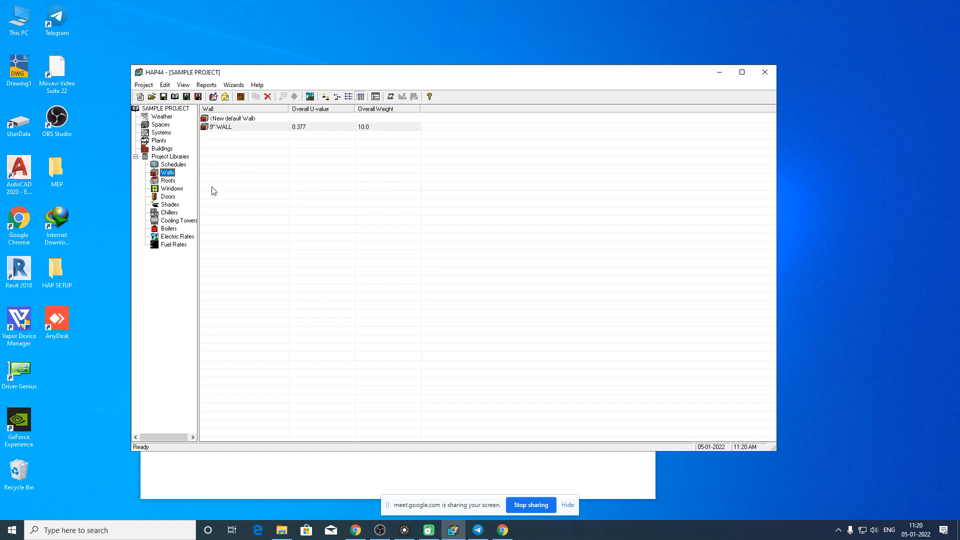
double_click(237, 120)
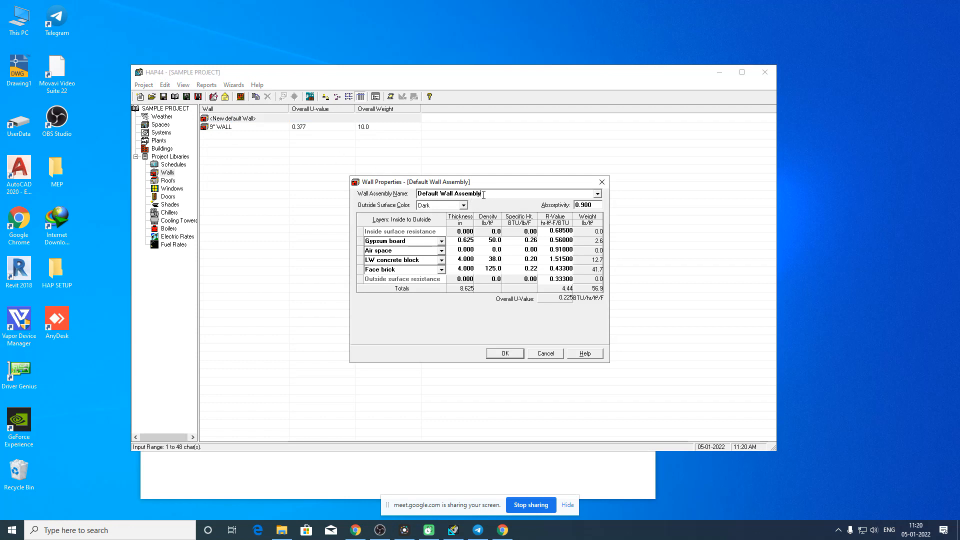
left_click_drag(481, 194, 351, 187)
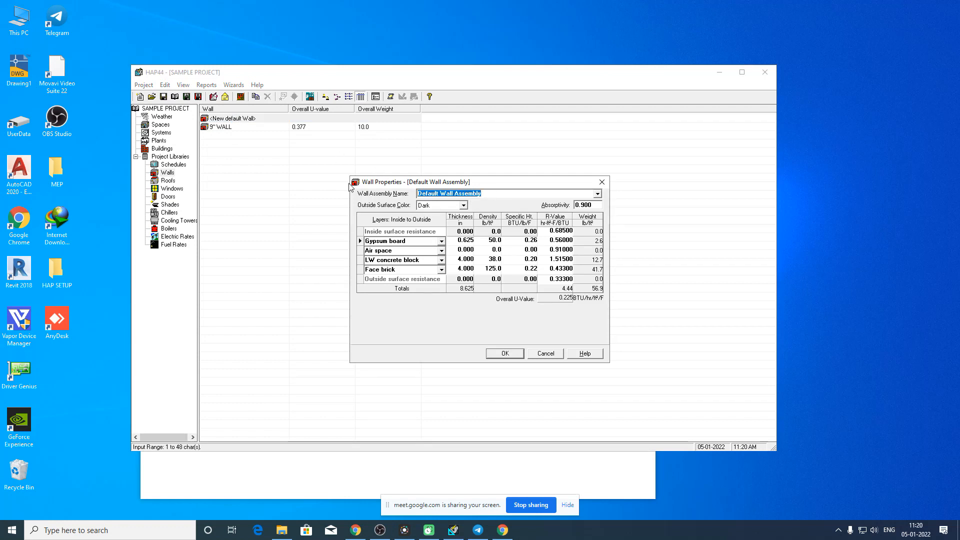
type("P")
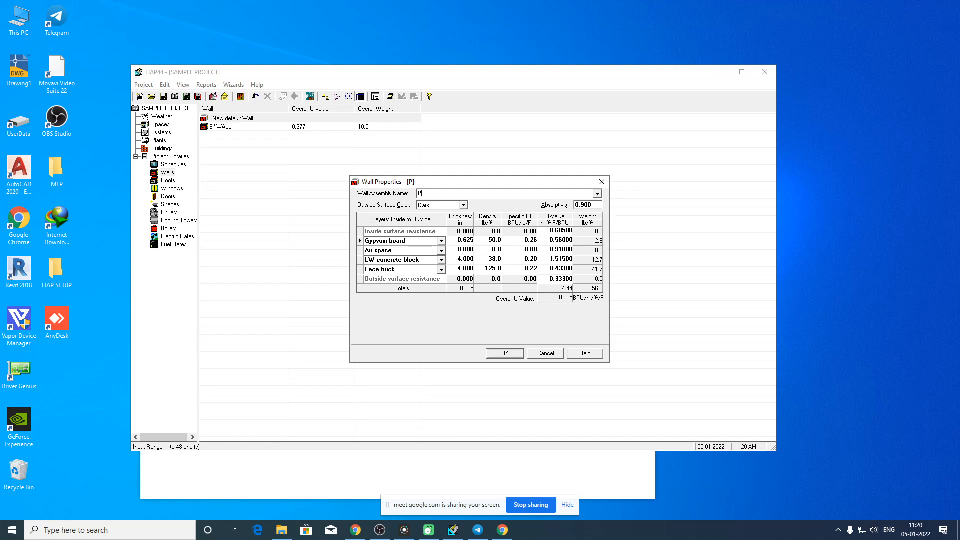
type("ARTITION WALL")
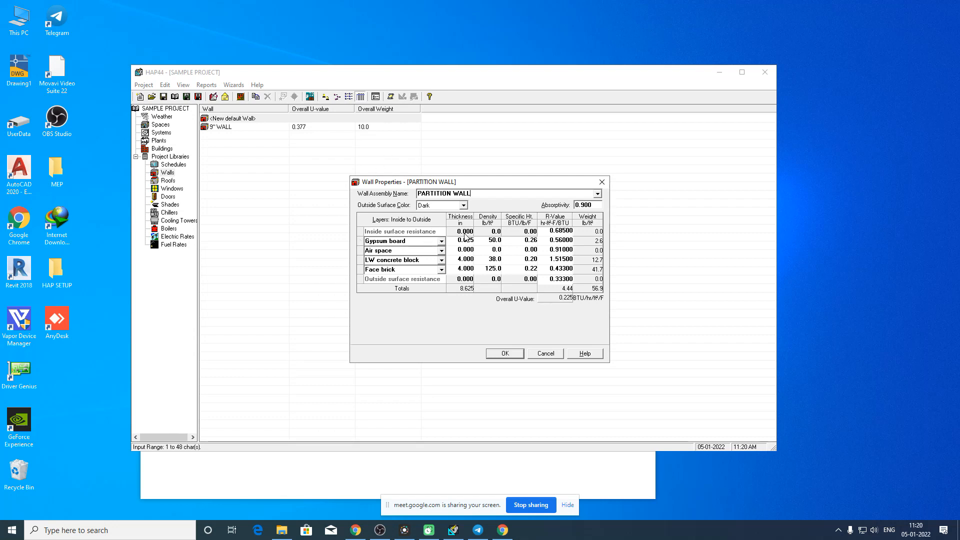
- Set the outside surface resistance R-value of the partition wall to 0.25
left_click(526, 240)
left_click(545, 282)
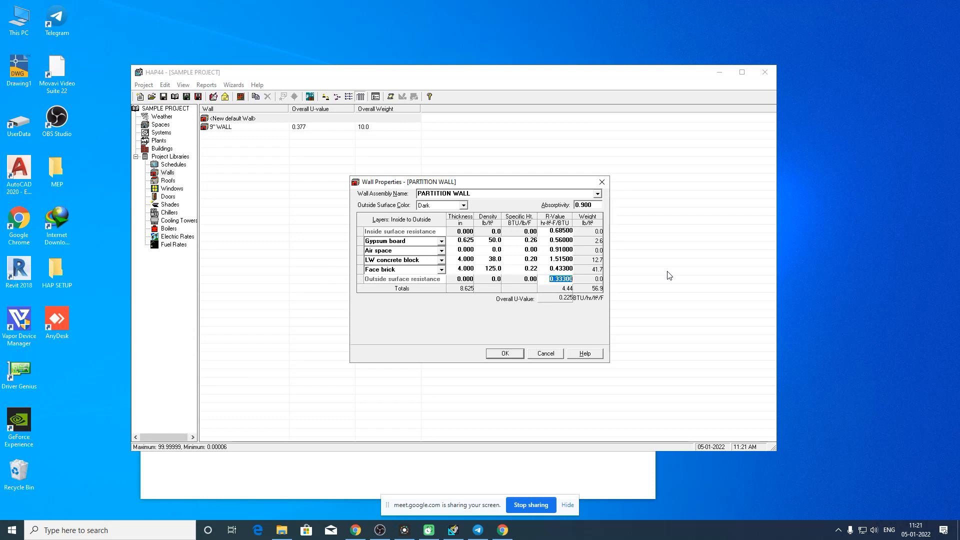
type("0.25")
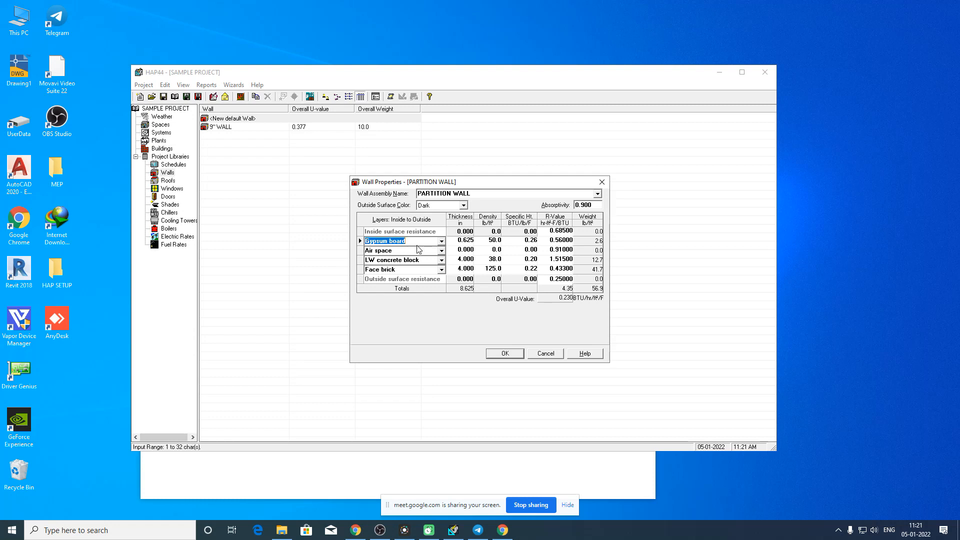
- Rename the partition wall's Gypsum board layer as Cement Plaster
left_click(417, 244)
type("cEM")
key("BackSpace")
key("BackSpace")
key("BackSpace")
type("Cement Plaster")
key("Tab")
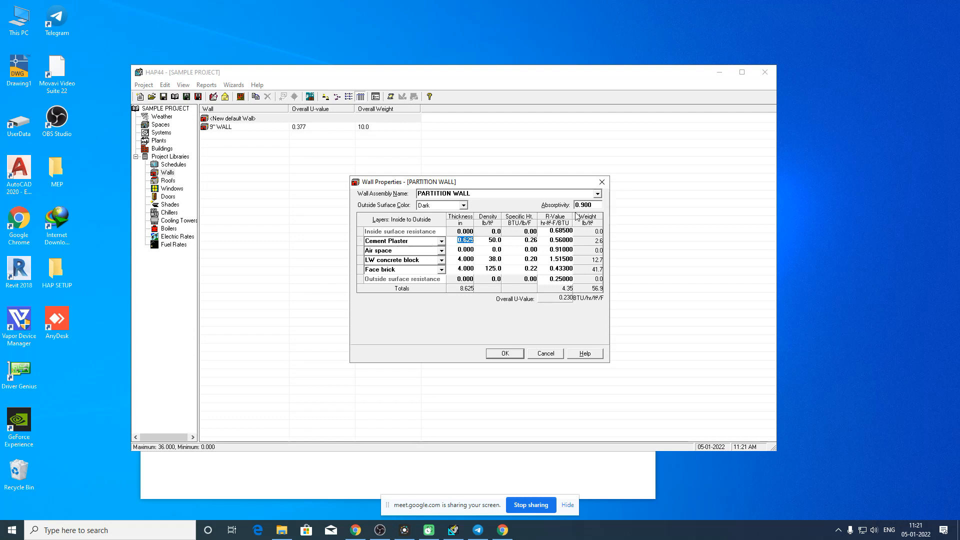
- Give the Cement Plaster layer an R-value of 0.12 at 1 in thickness, and reduce its thickness to 0.5 in
type("1")
left_click(563, 241)
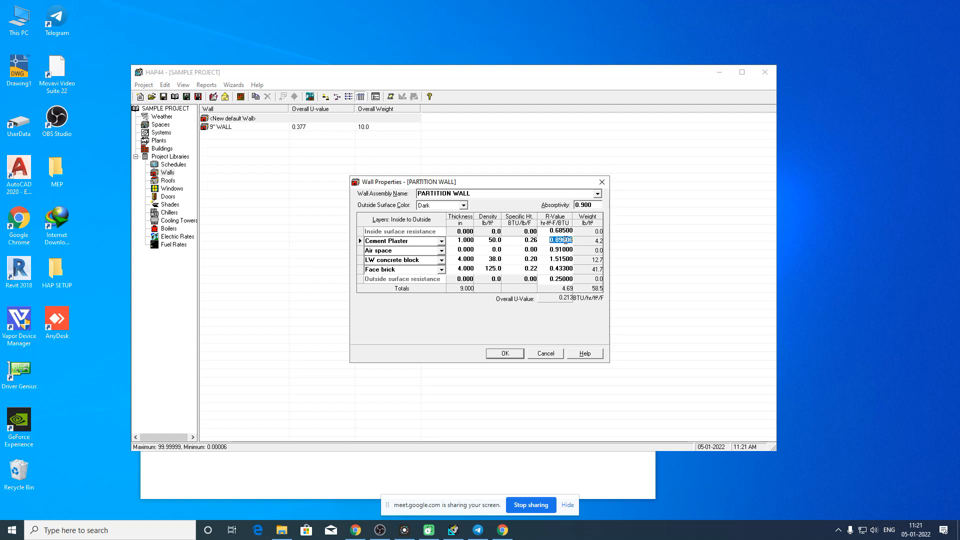
type("0.12")
left_click(465, 243)
type("0.5")
- Rename the partition wall's Air space layer as 4" Brick
left_click(405, 253)
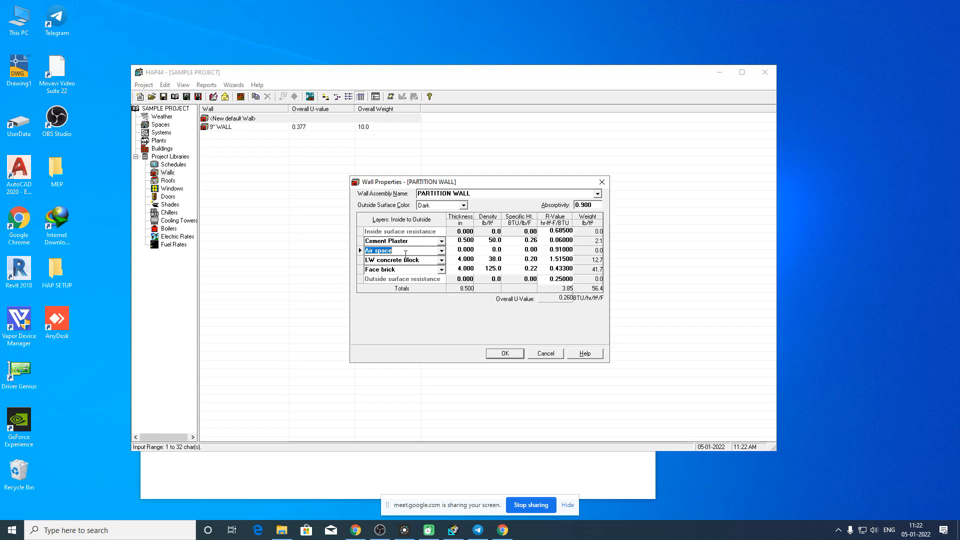
type("4\" Bri")
key("BackSpace")
key("BackSpace")
key("Return")
- Set the brick layer's thickness to 1 in and its R-value to 0.2
left_click(461, 248)
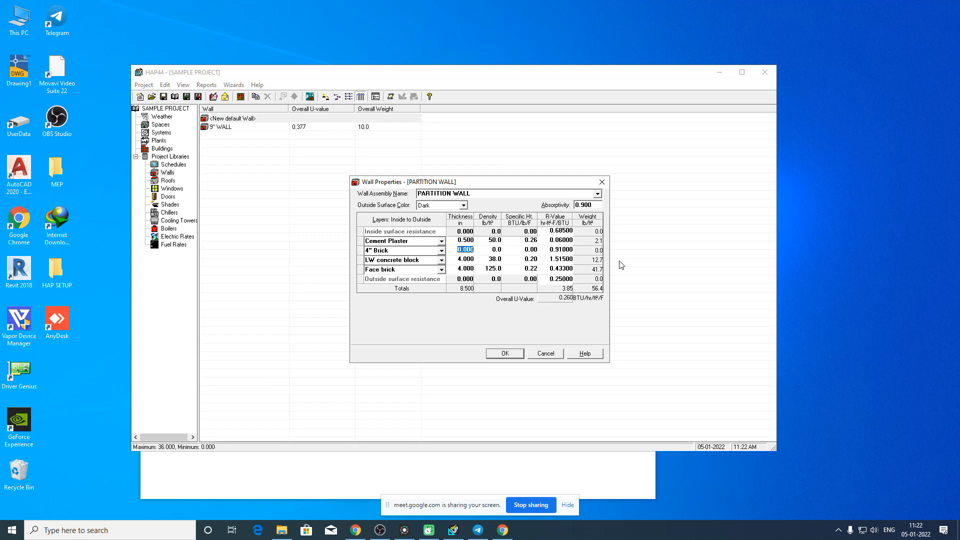
type("1")
key("Tab")
type("0.2")
- Rename the 4" Brick layer as 3" Brick
left_click(369, 250)
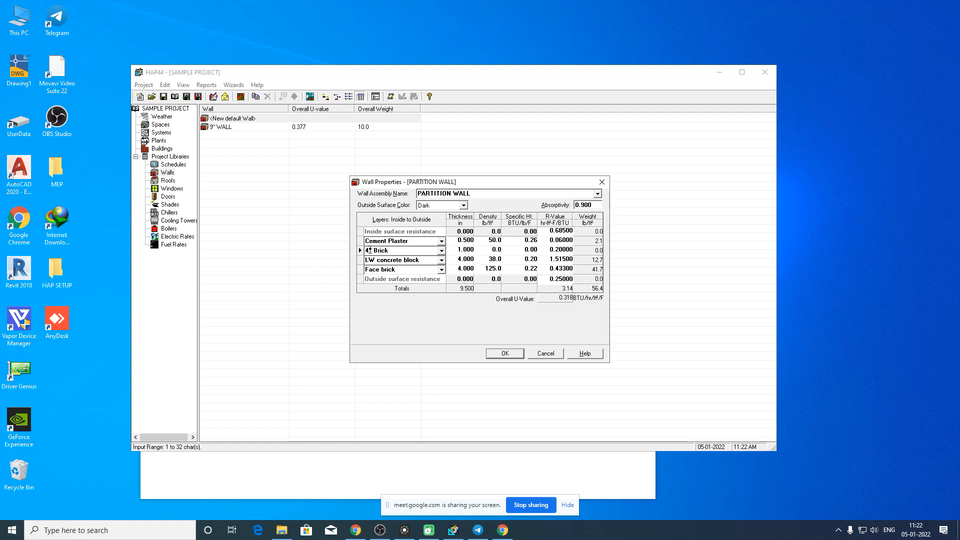
key("BackSpace")
type("3")
- Open the drawing file 1 from the Telegram Desktop folder in Downloads in AutoCAD
key("super+e")
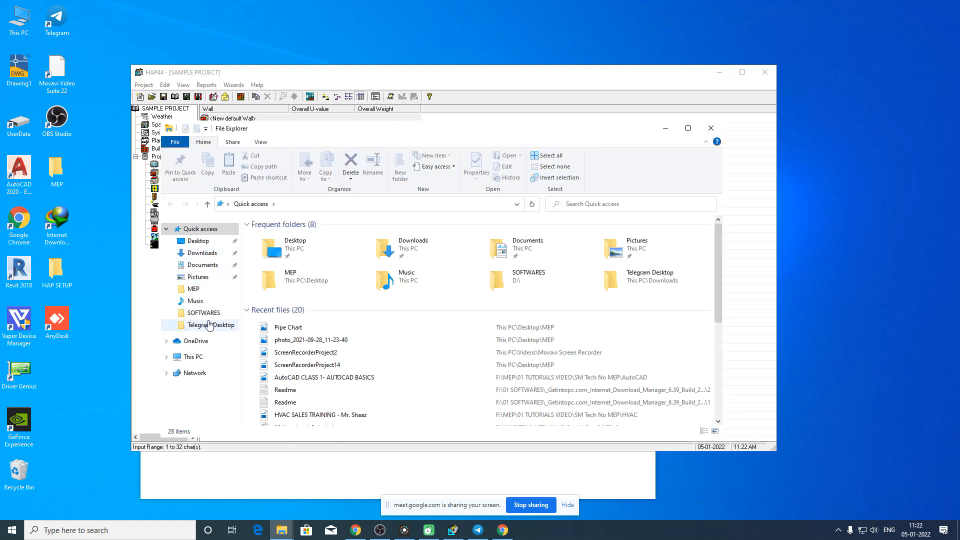
left_click(206, 253)
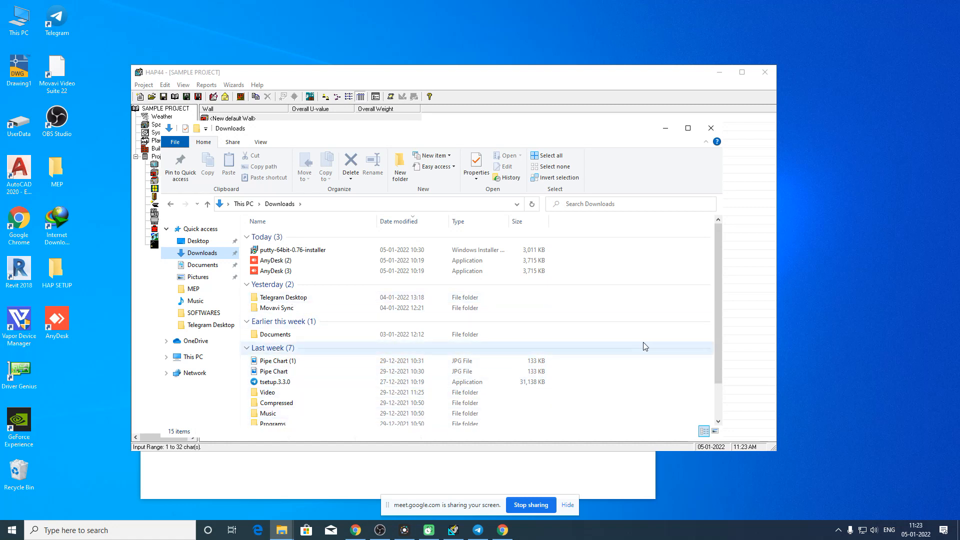
left_click_drag(721, 356, 721, 375)
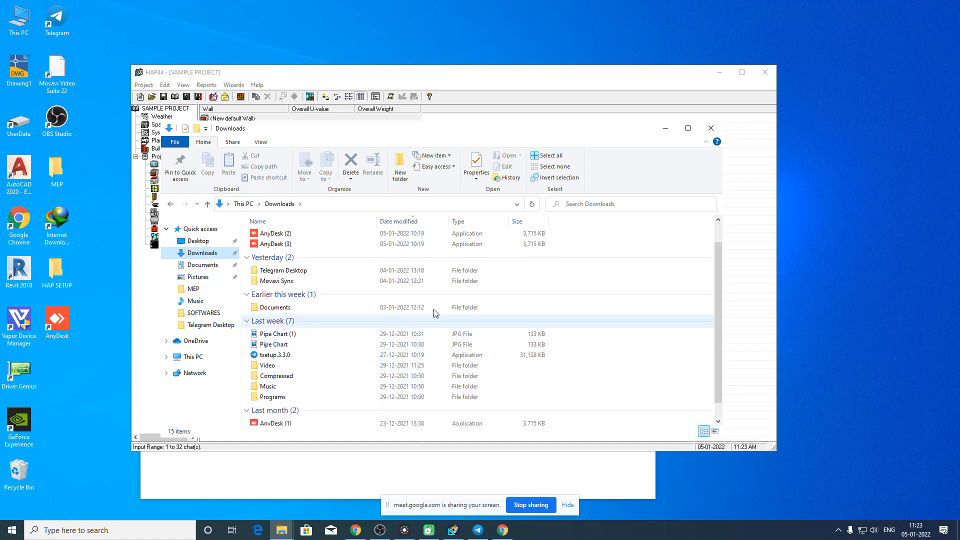
left_click(328, 274)
double_click(328, 273)
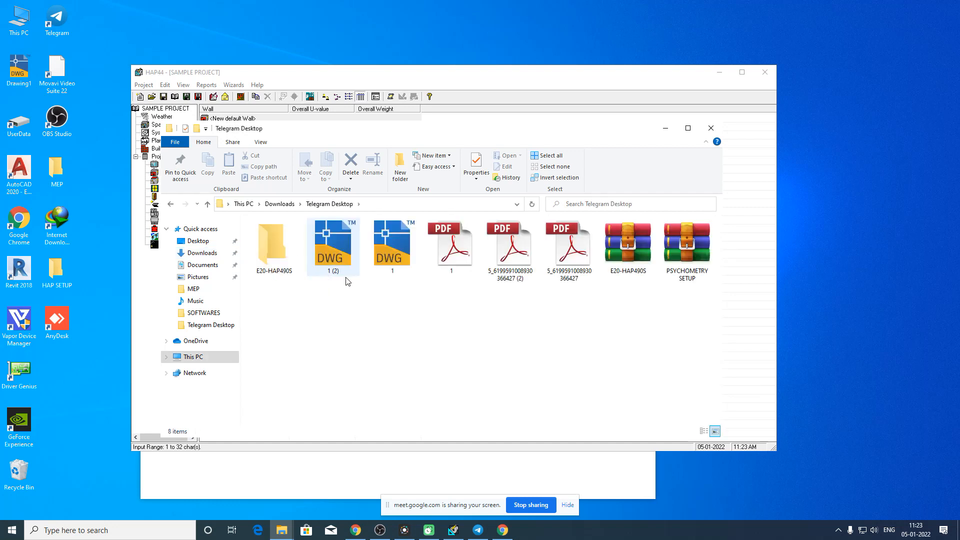
left_click(390, 254)
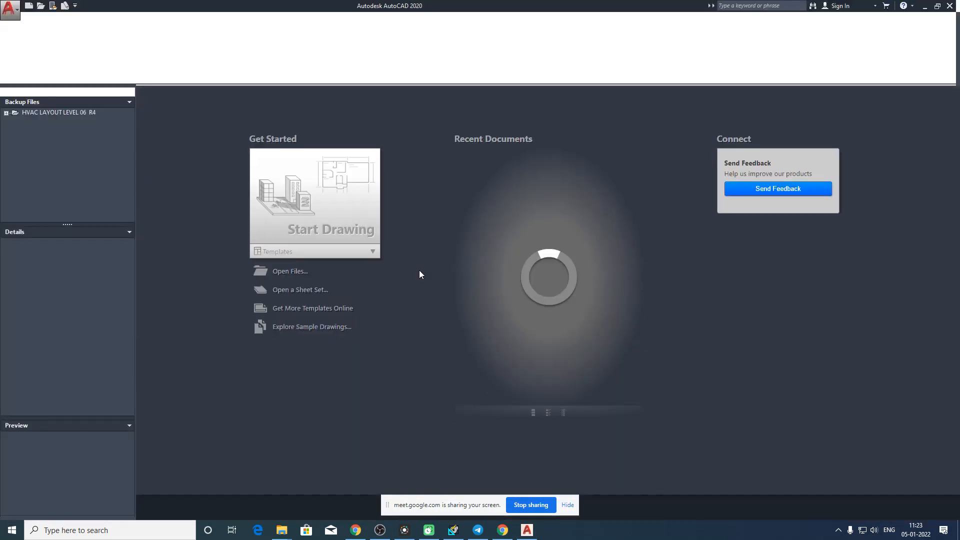
left_click(543, 279)
left_click(476, 170)
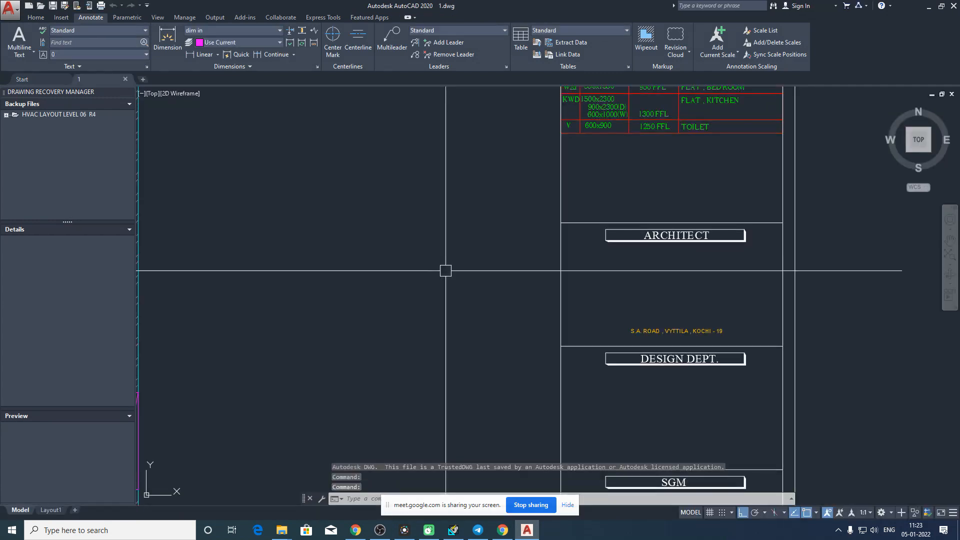
- Dimension the thickness of the wall between TOILET-3 and the dining area, placing the dimension above the washbasin
scroll(445, 270, "down", 6)
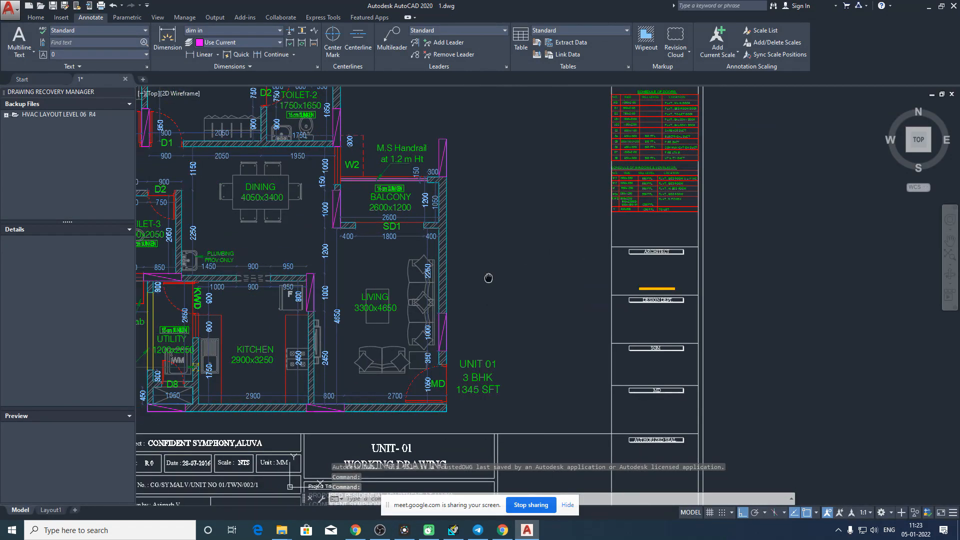
scroll(427, 274, "up", 6)
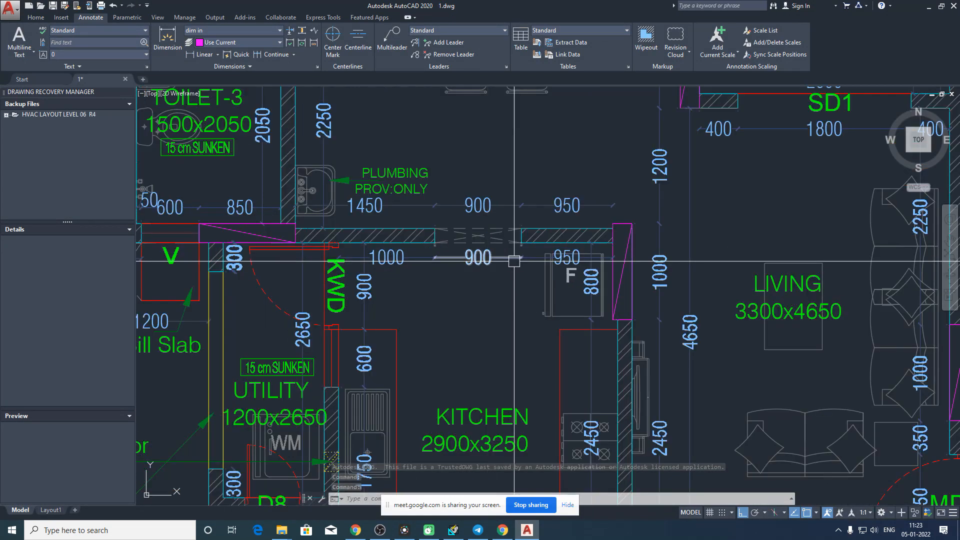
left_click_drag(558, 237, 490, 283)
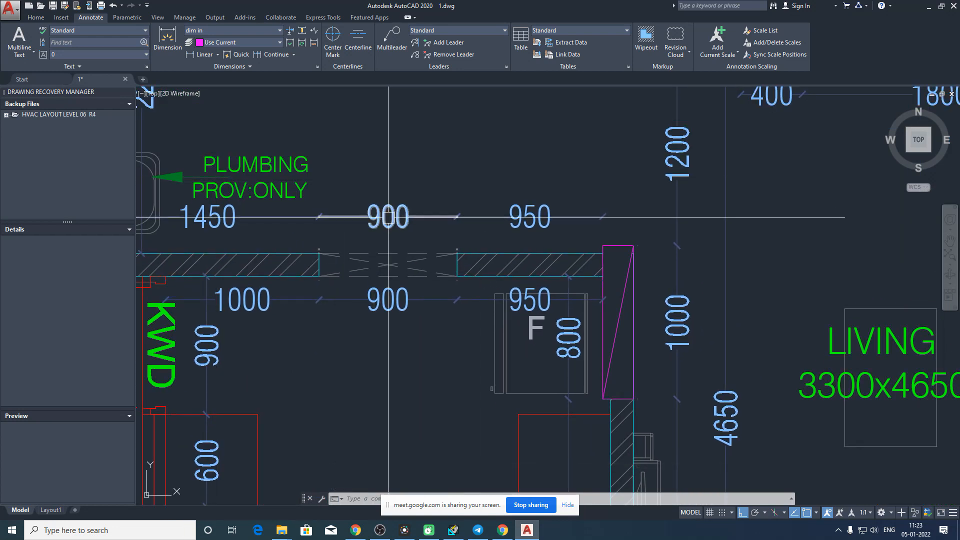
scroll(408, 272, "down", 6)
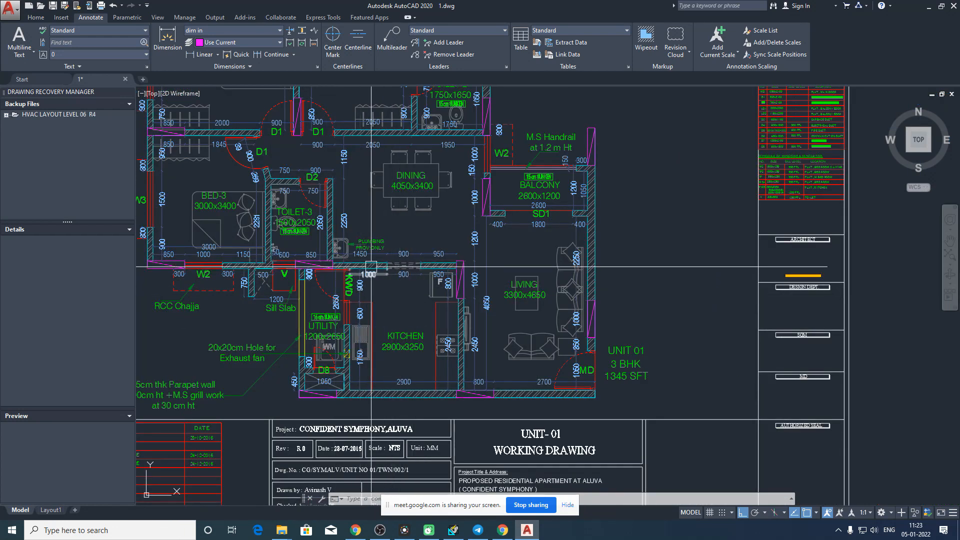
left_click_drag(390, 266, 435, 283)
scroll(511, 281, "up", 6)
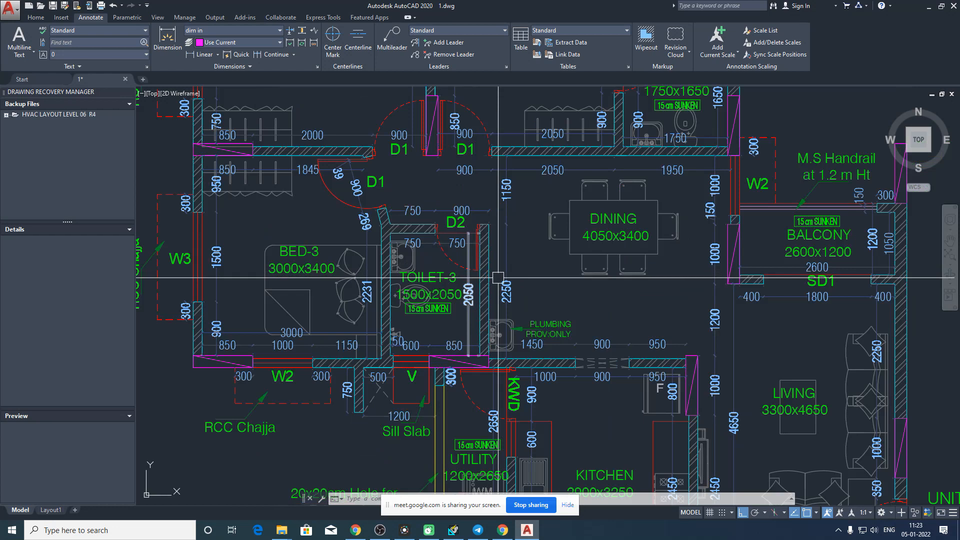
left_click_drag(510, 281, 473, 184)
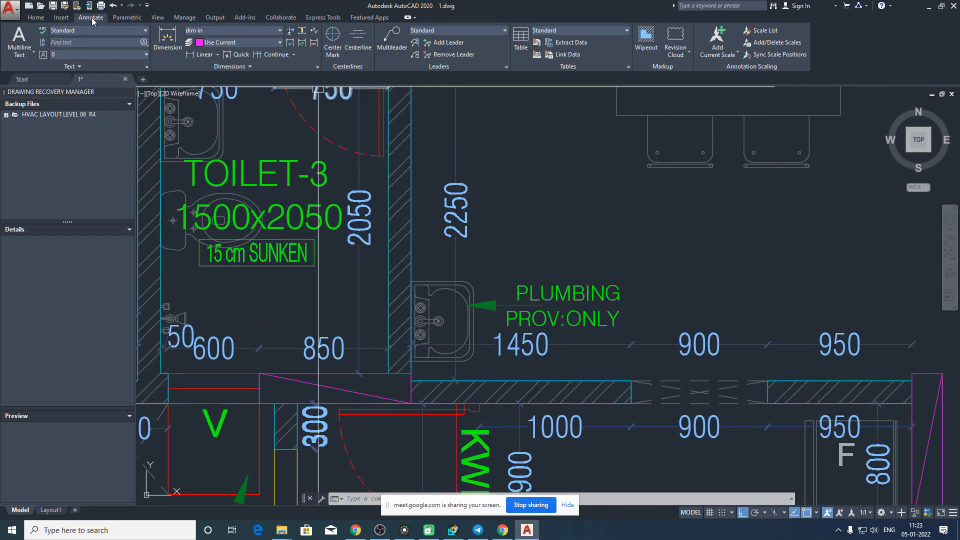
left_click(167, 39)
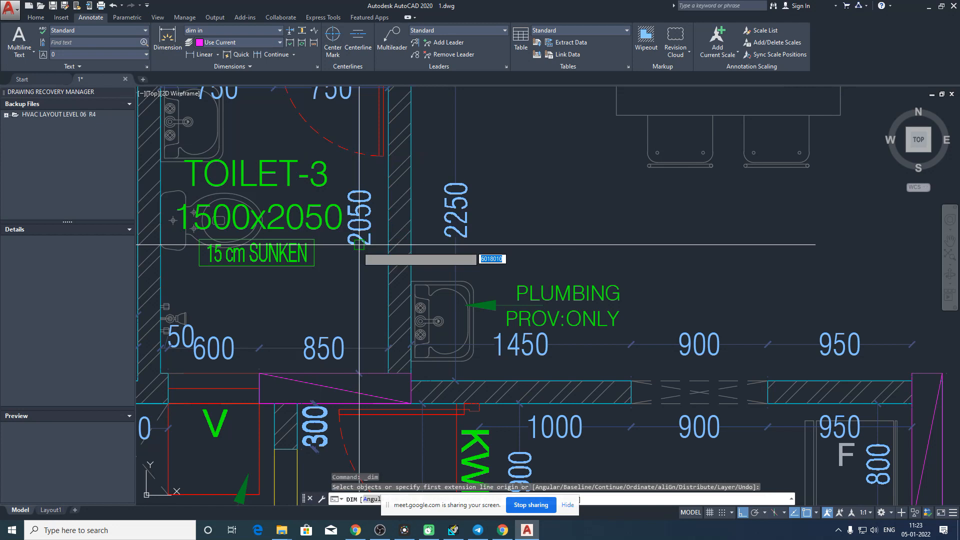
left_click(389, 374)
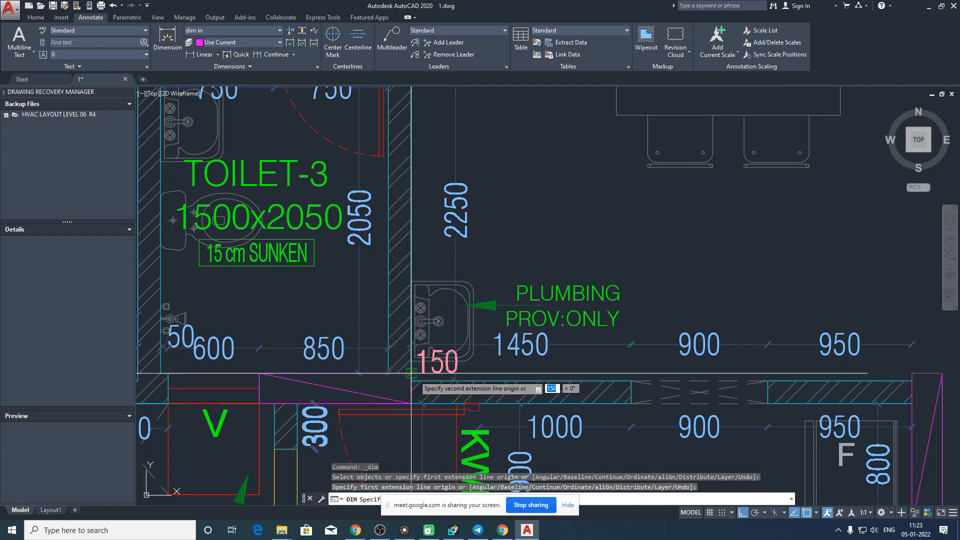
left_click(411, 374)
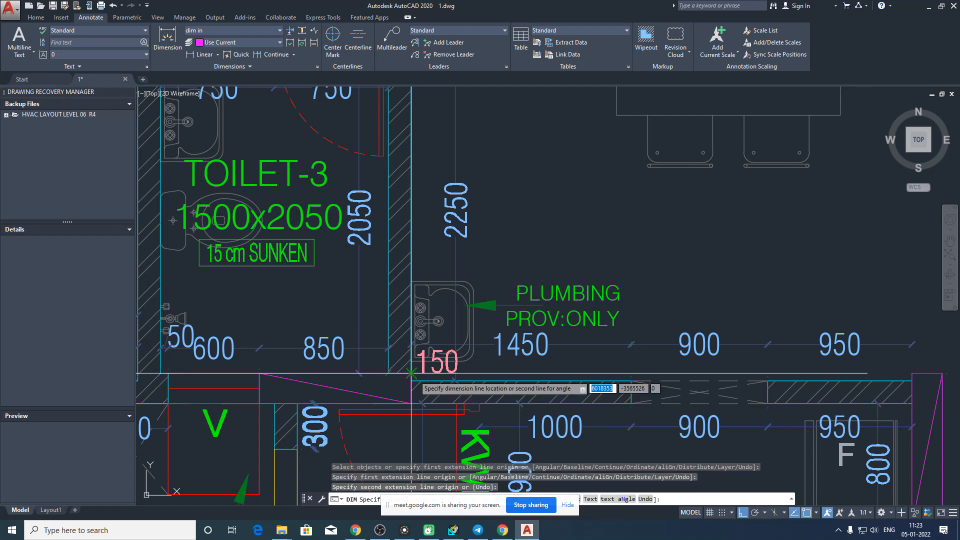
left_click(413, 263)
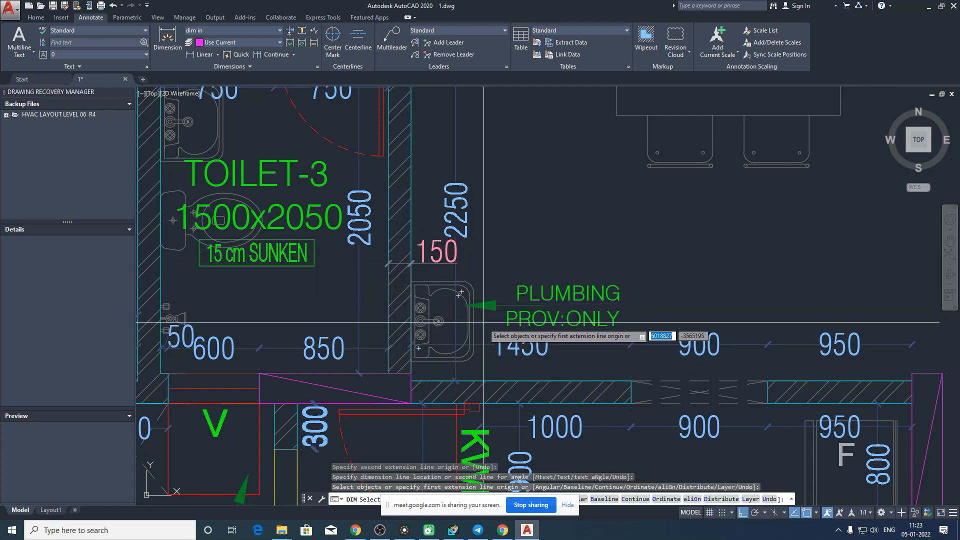
key("Escape")
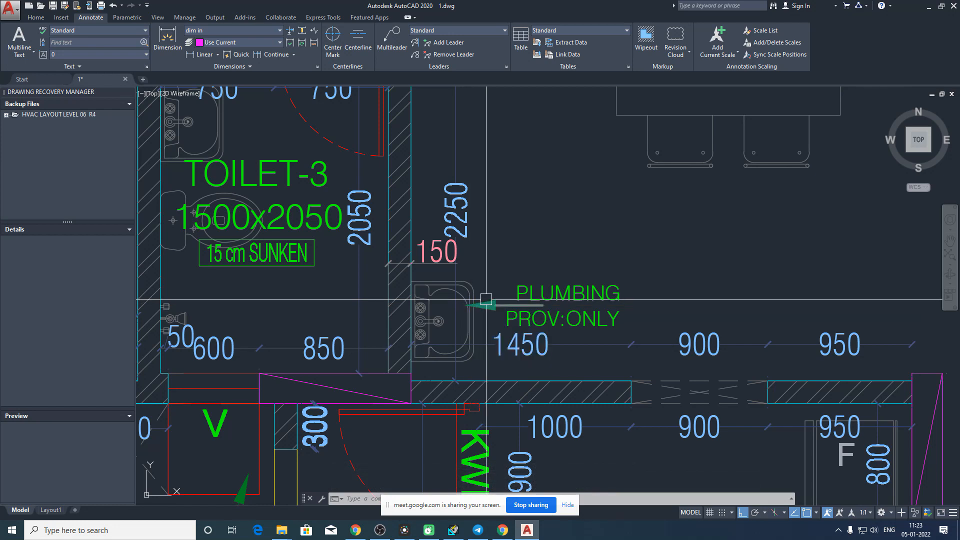
key("Escape")
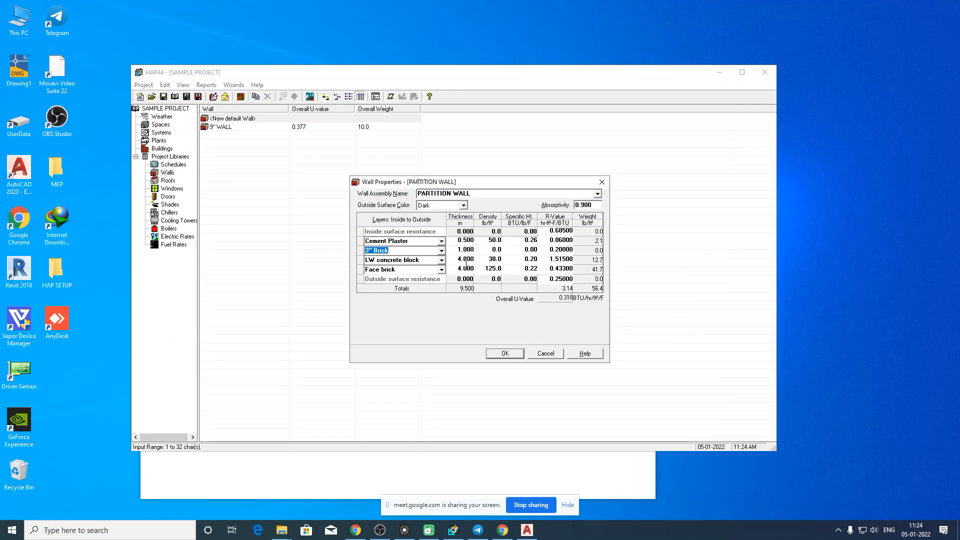
- Return to HAP, rename the partition wall's brick layer as 5" Brick and set its thickness to 5 in
left_click(367, 251)
key("BackSpace")
type("5")
left_click(473, 250)
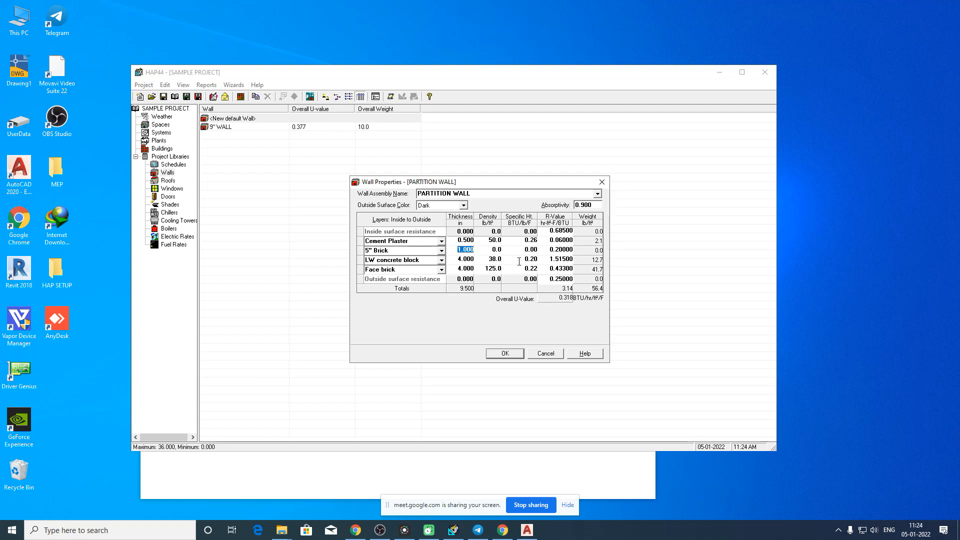
type("5.0")
left_click(567, 252)
- Rename the LW concrete block layer as Cement Plaster, with a thickness of 1 in and an R-value of 0.12
left_click(404, 262)
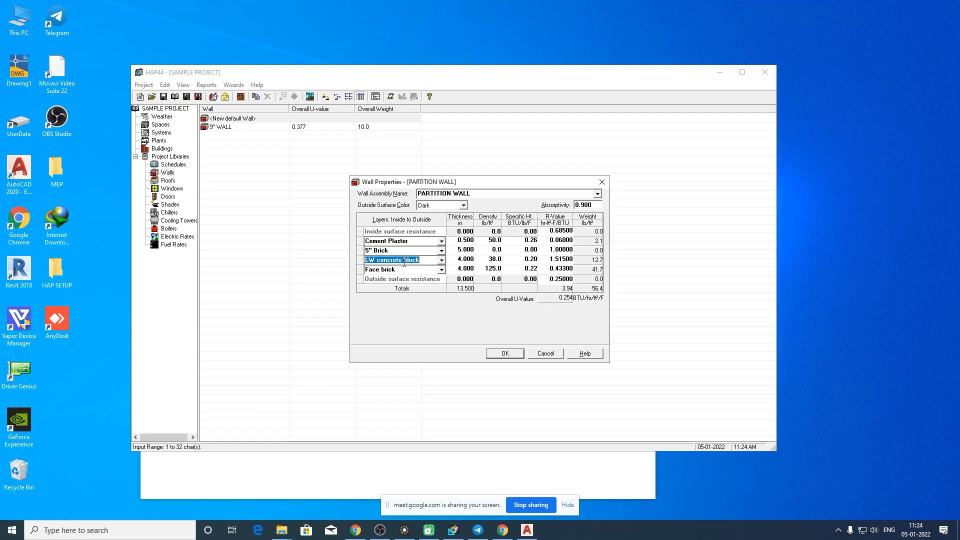
type("Cement Plaster")
left_click(465, 258)
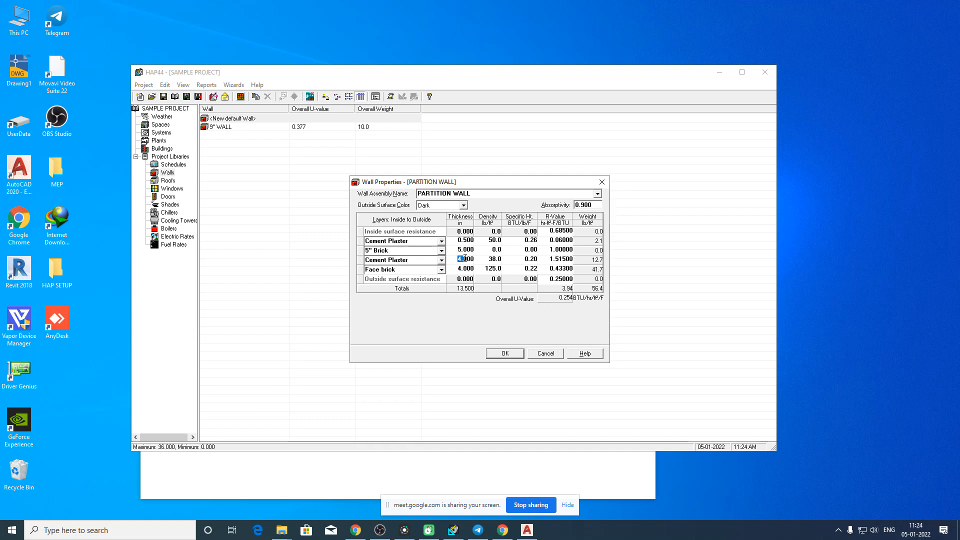
type("1.")
left_click(566, 260)
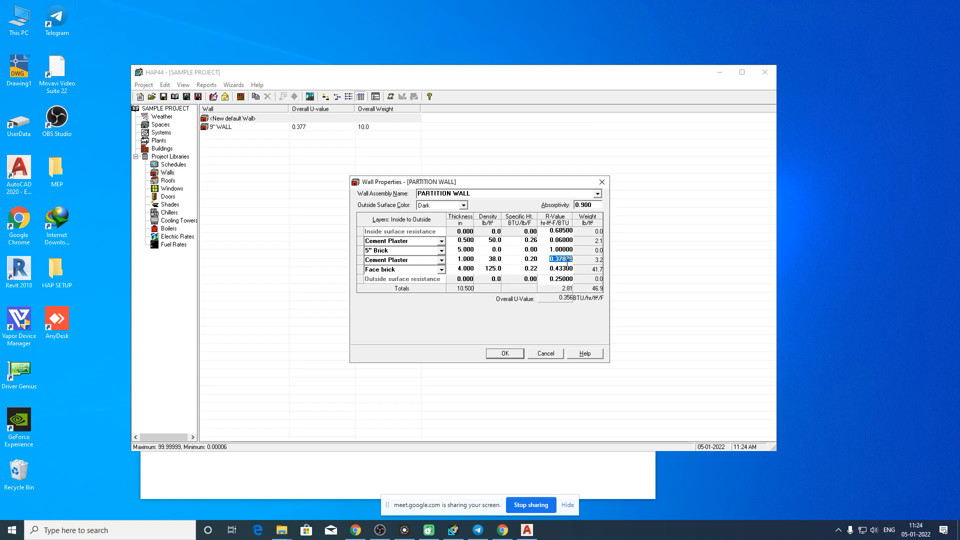
type("0.12")
- Set the outer Cement Plaster layer's thickness to 0.5 in
left_click(467, 260)
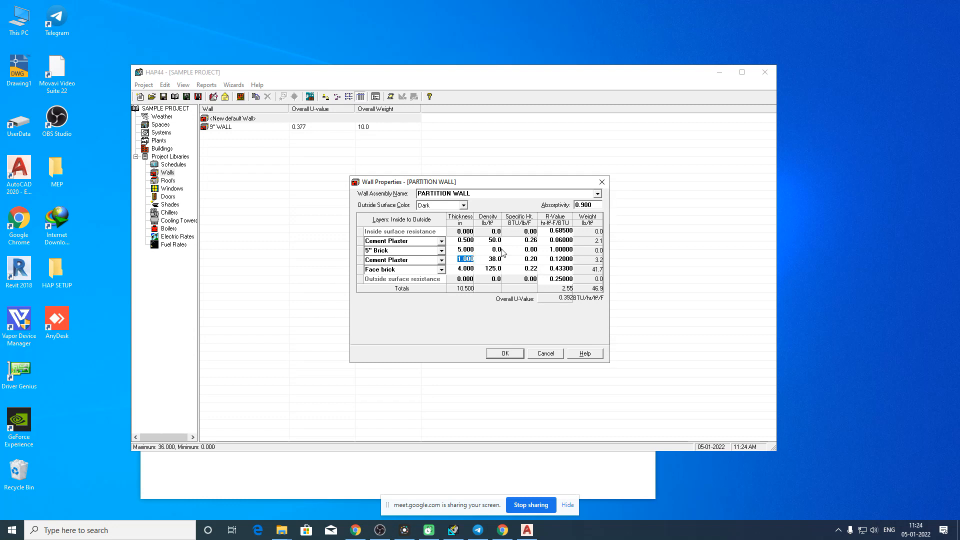
type("0.5")
left_click(568, 261)
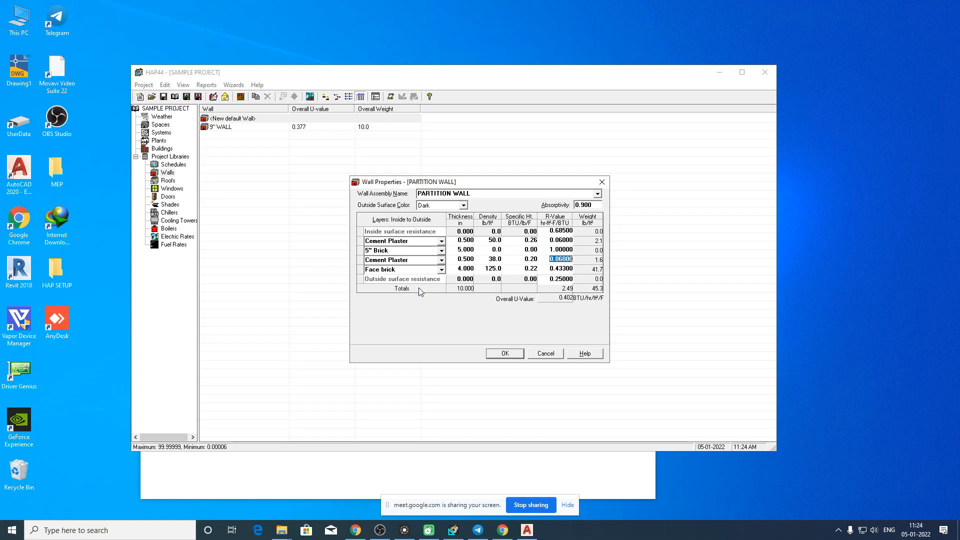
- Delete the Face brick layer from the partition wall assembly
left_click(417, 269)
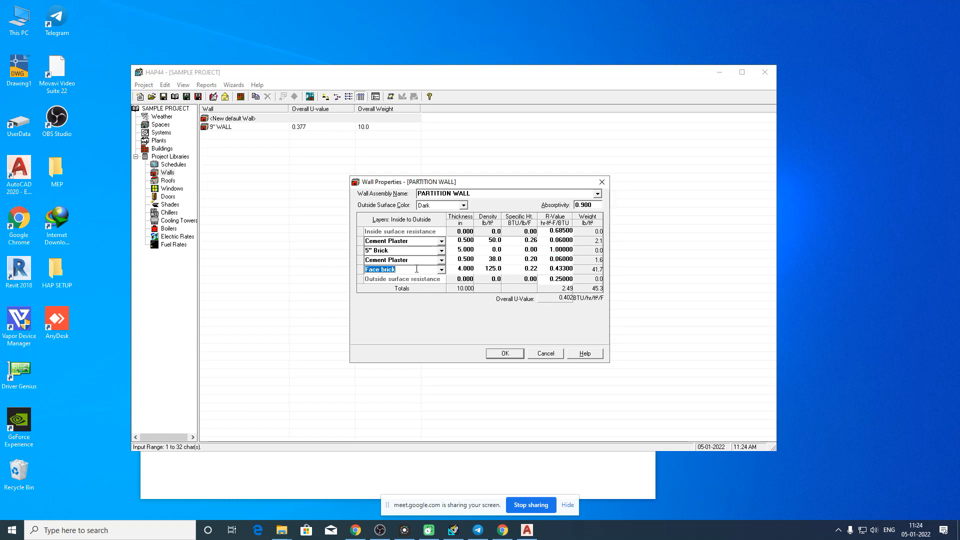
right_click(416, 270)
left_click(450, 326)
left_click(583, 261)
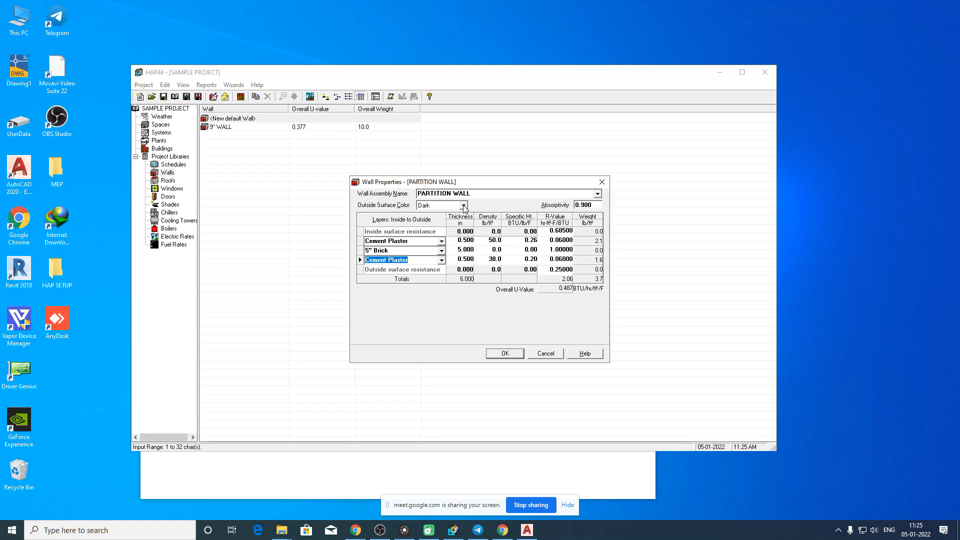
- Try to save the PARTITION WALL assembly
left_click_drag(480, 183, 434, 147)
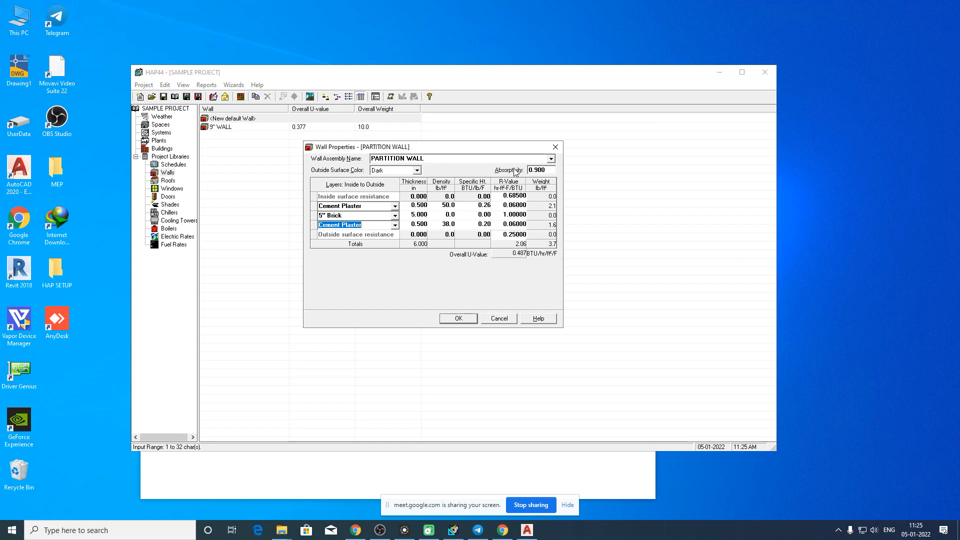
left_click(459, 319)
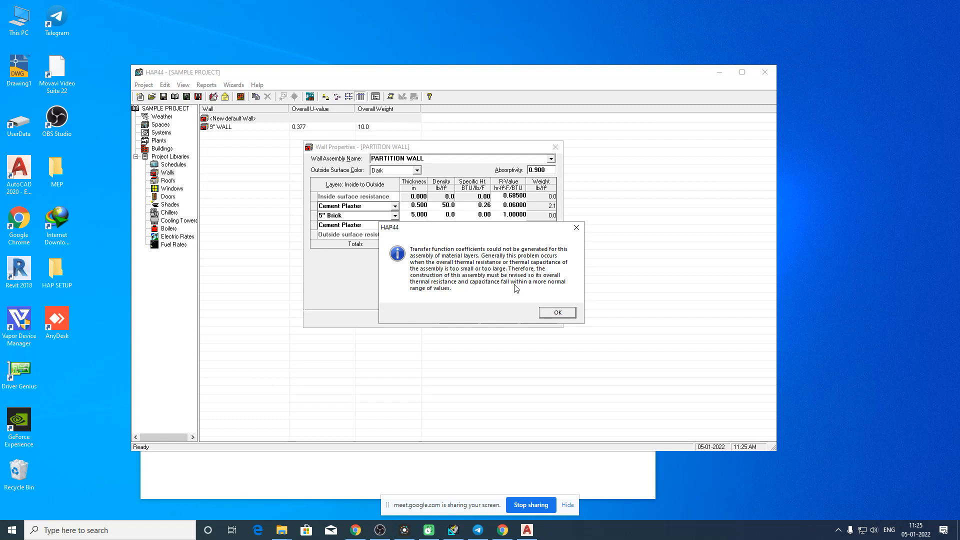
left_click(553, 312)
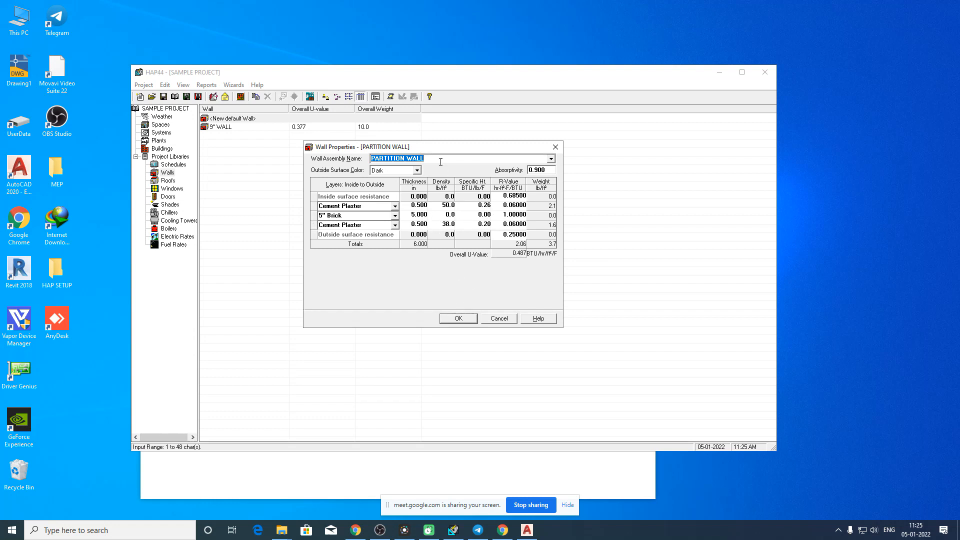
- Re-enter the 5" Brick layer's thickness, first as 1 in and finally as 5 in
left_click_drag(436, 147, 449, 122)
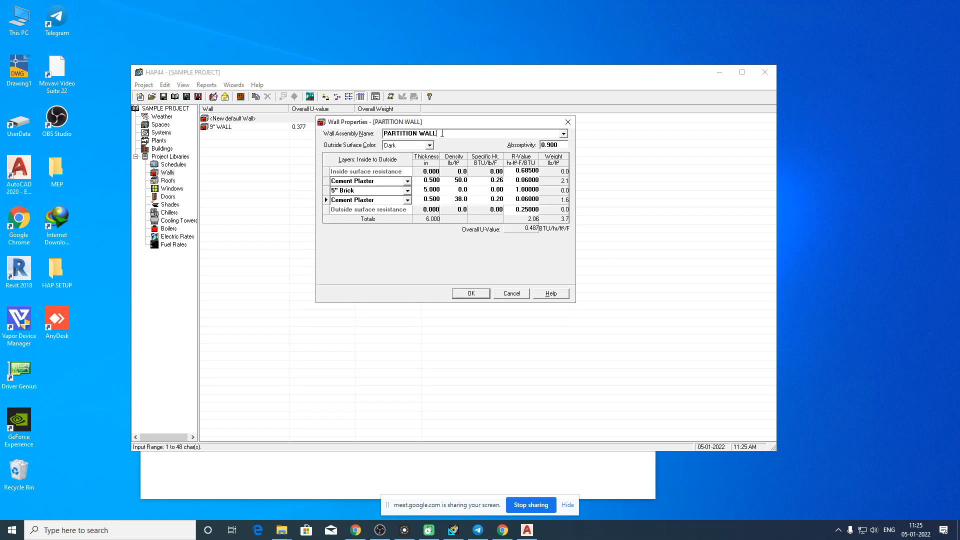
left_click(429, 201)
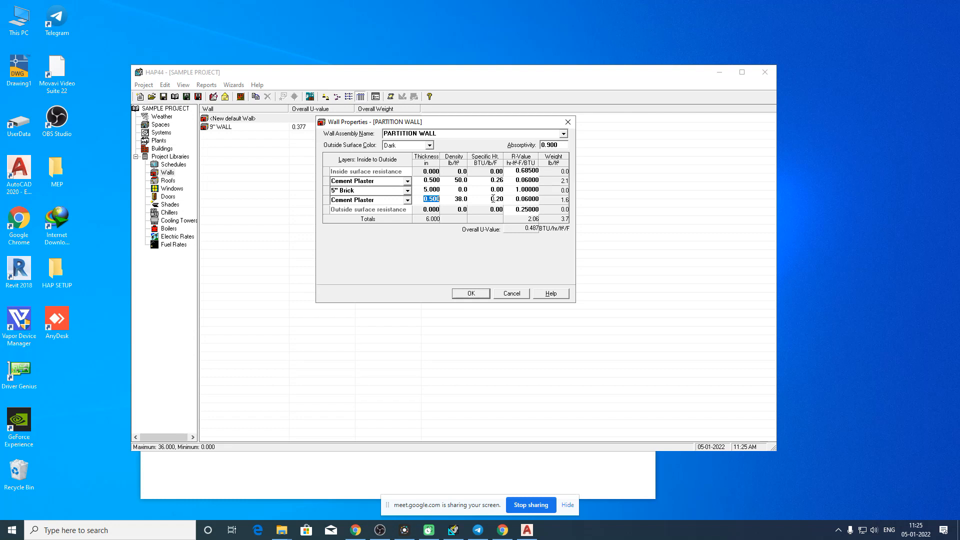
key("Up")
key("Up")
key("Down")
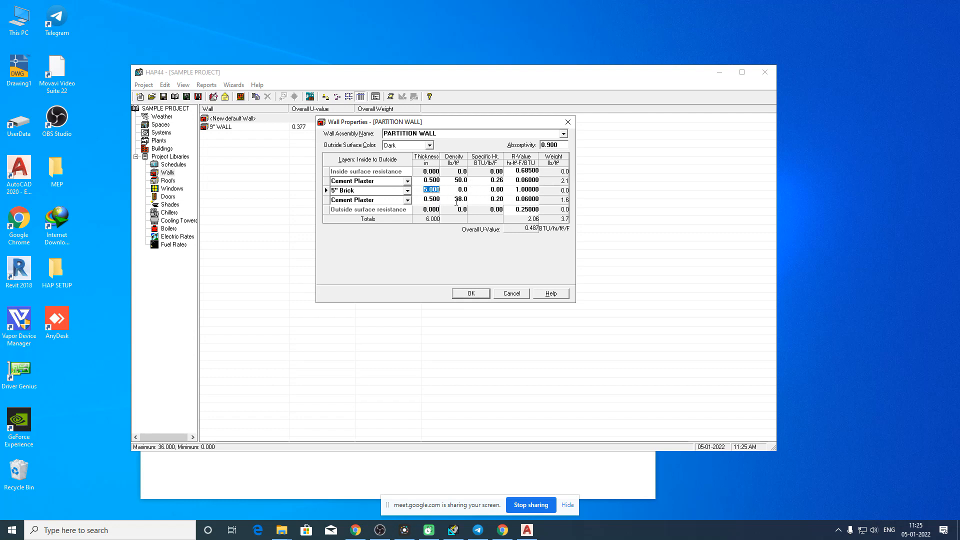
type("1")
key("Return")
left_click(431, 191)
type("5")
- Go over the outer Cement Plaster layer's entries and try again to save the partition wall
left_click(461, 199)
left_click(383, 200)
key("Tab")
key("Tab")
left_click(471, 295)
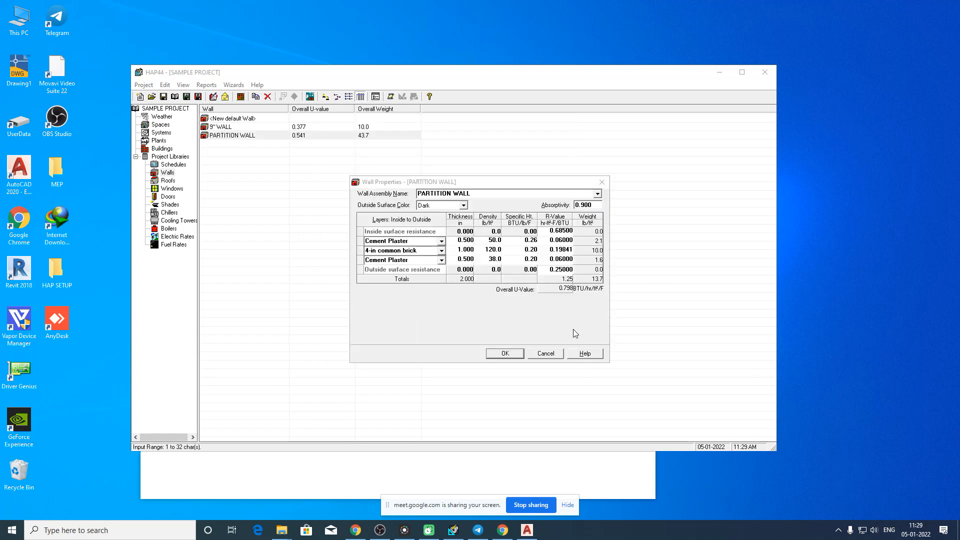
- Choose 4-in common brick as the partition wall's middle layer and save the assembly
left_click(442, 251)
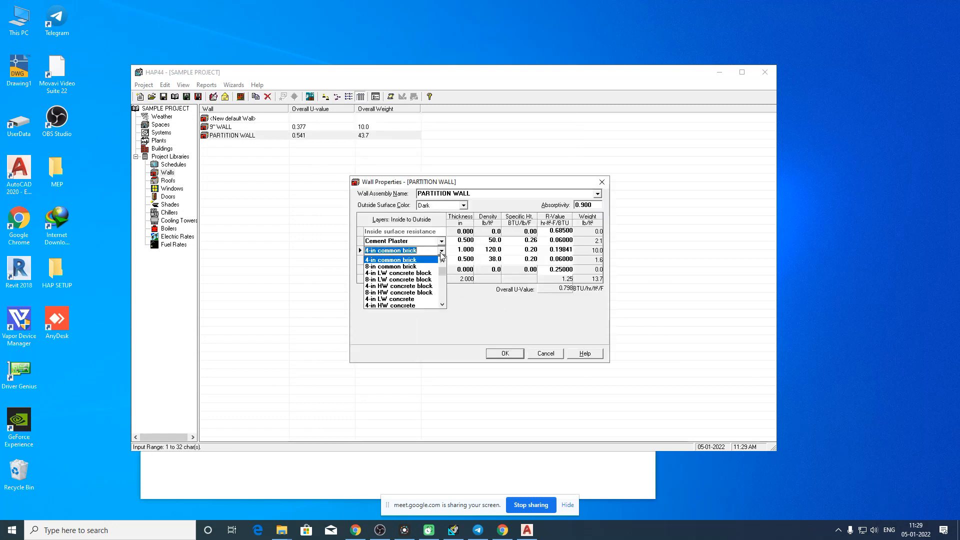
left_click(399, 263)
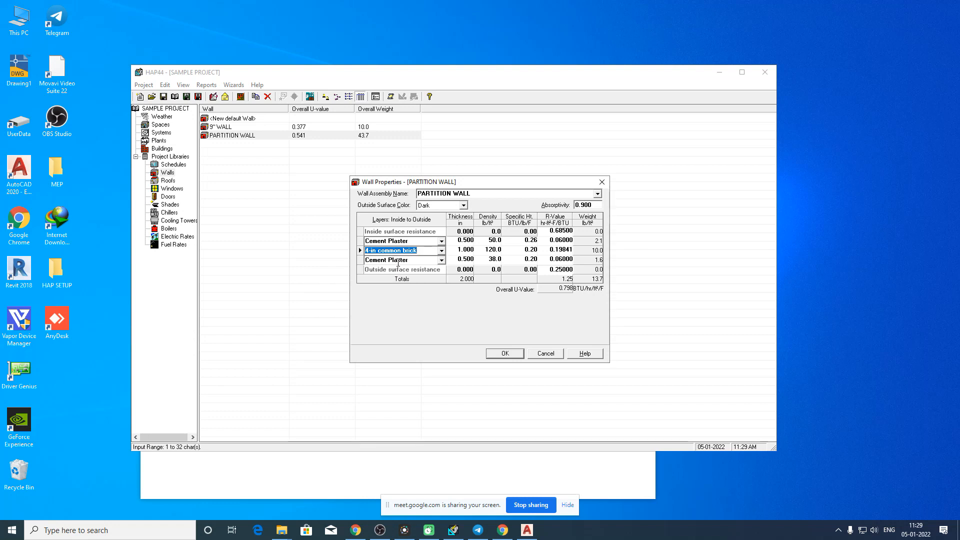
left_click(509, 352)
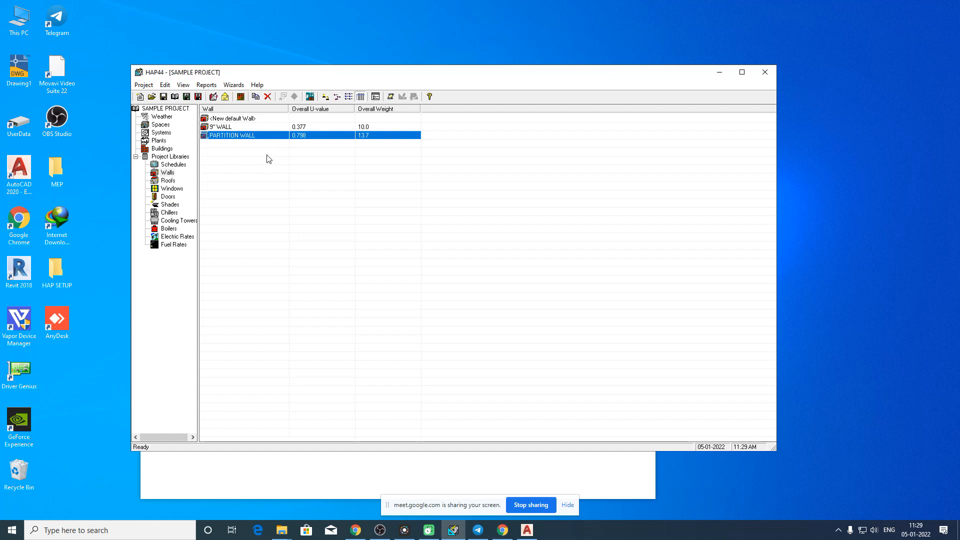
- Reopen PARTITION WALL, set the 4-in common brick layer's thickness to 4 in and save the assembly
left_click(172, 183)
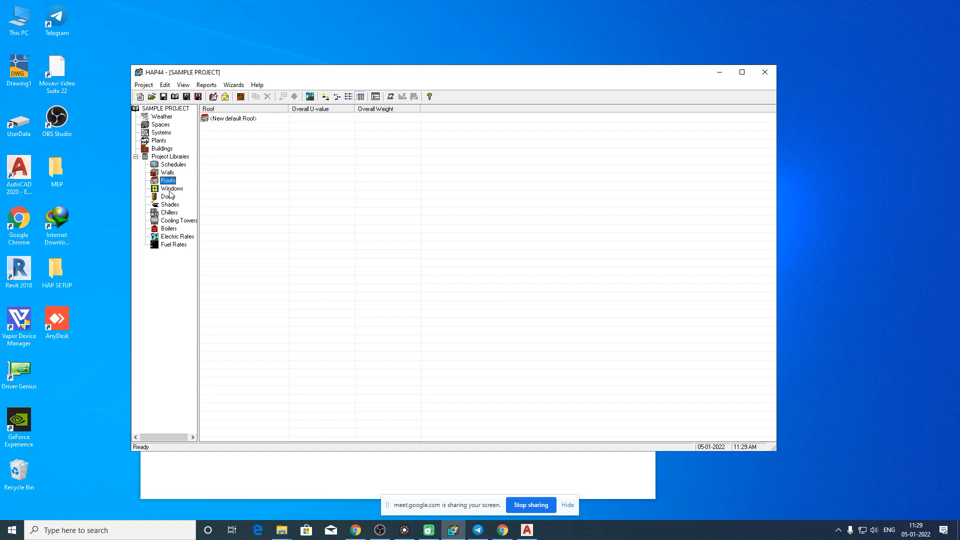
left_click(169, 172)
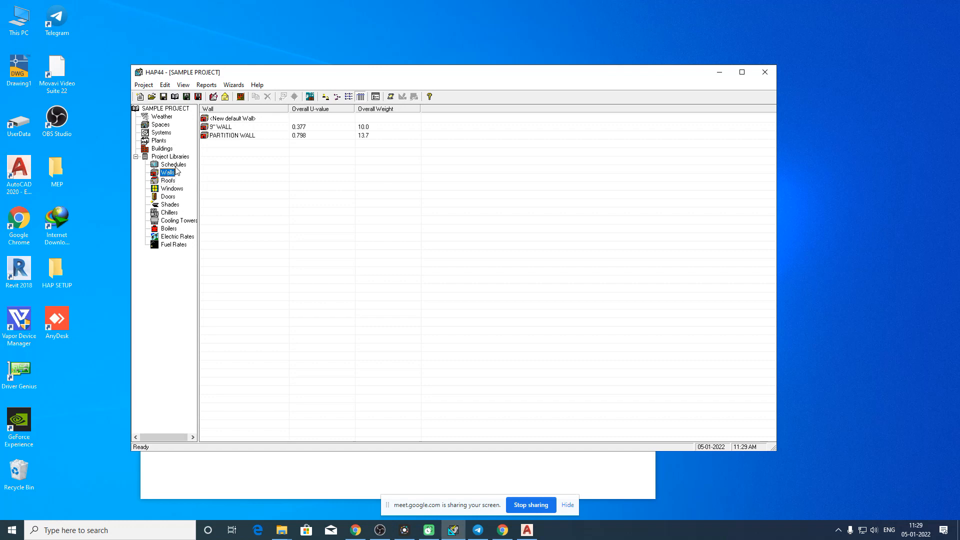
left_click(220, 138)
double_click(220, 138)
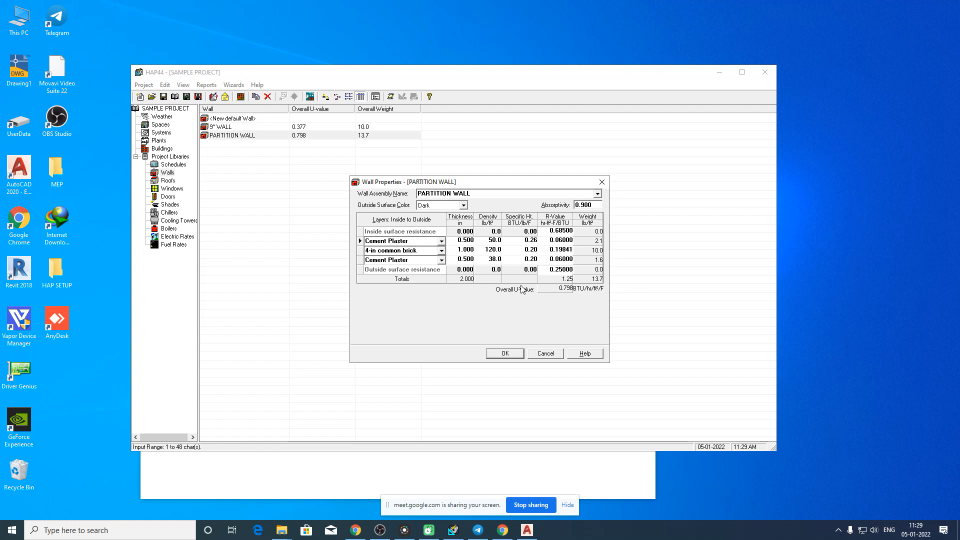
left_click_drag(460, 184, 434, 164)
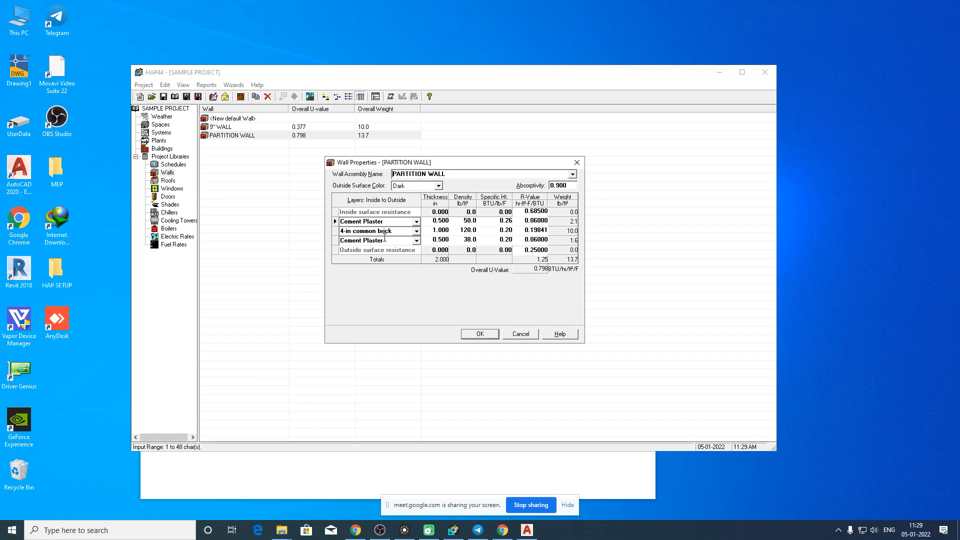
left_click(440, 230)
type("4")
left_click(484, 333)
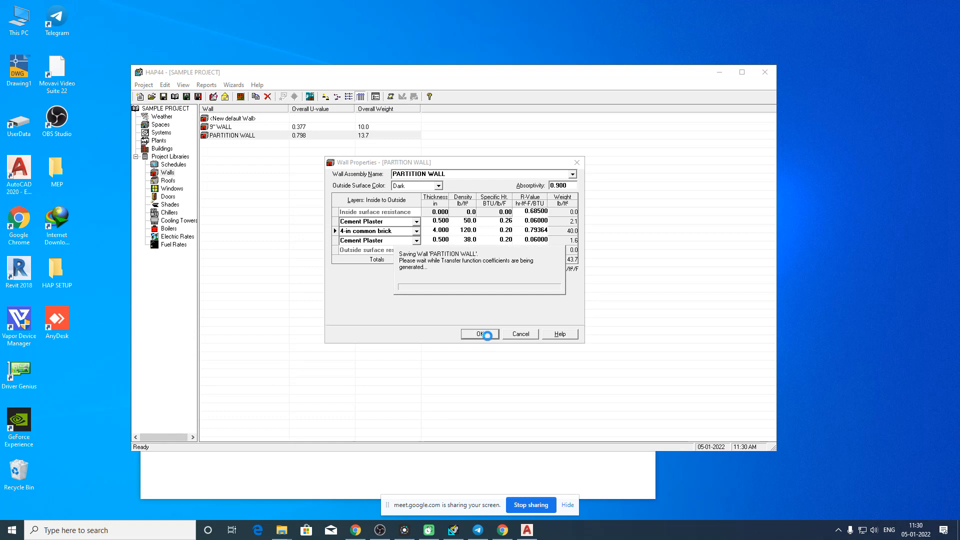
- Review the brick layer's thickness and the total thickness in the PARTITION WALL properties
double_click(229, 135)
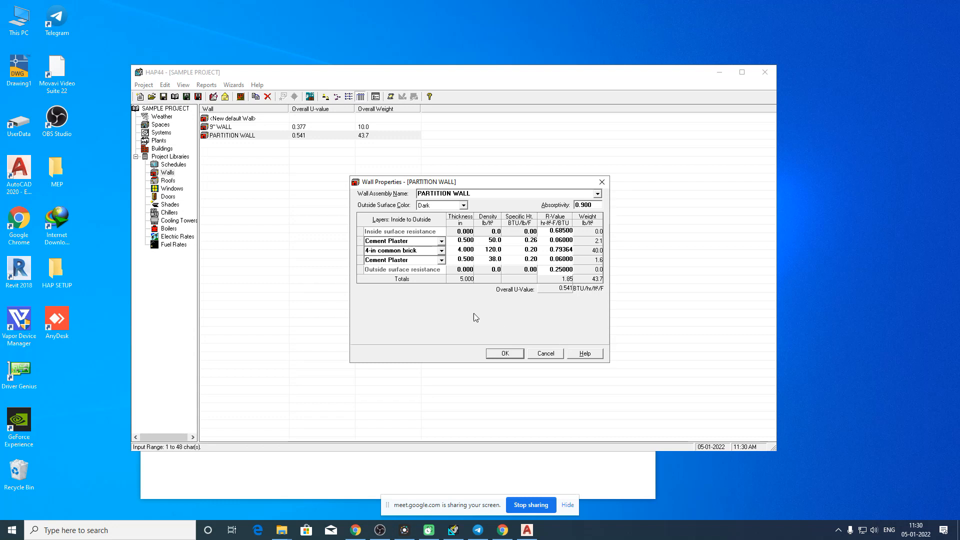
left_click(458, 250)
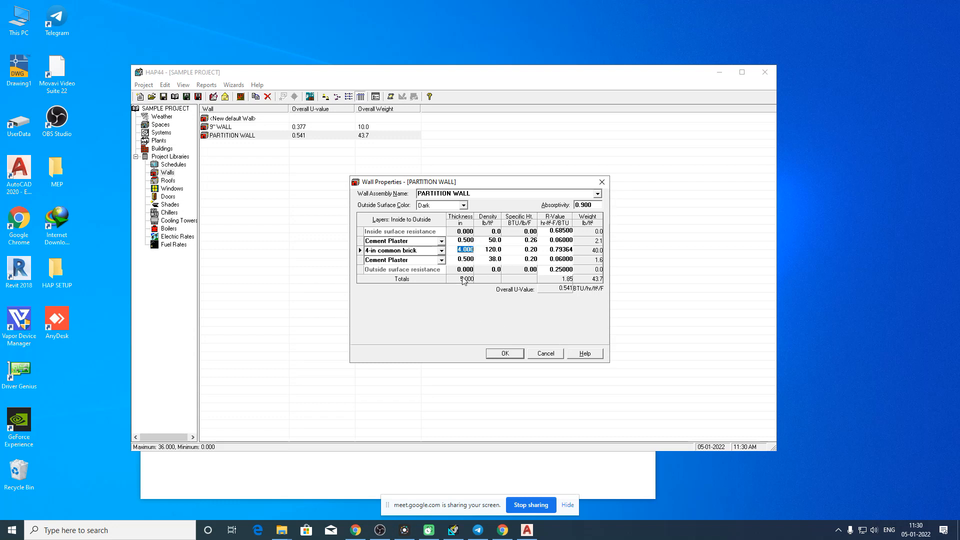
left_click(510, 353)
key("Return")
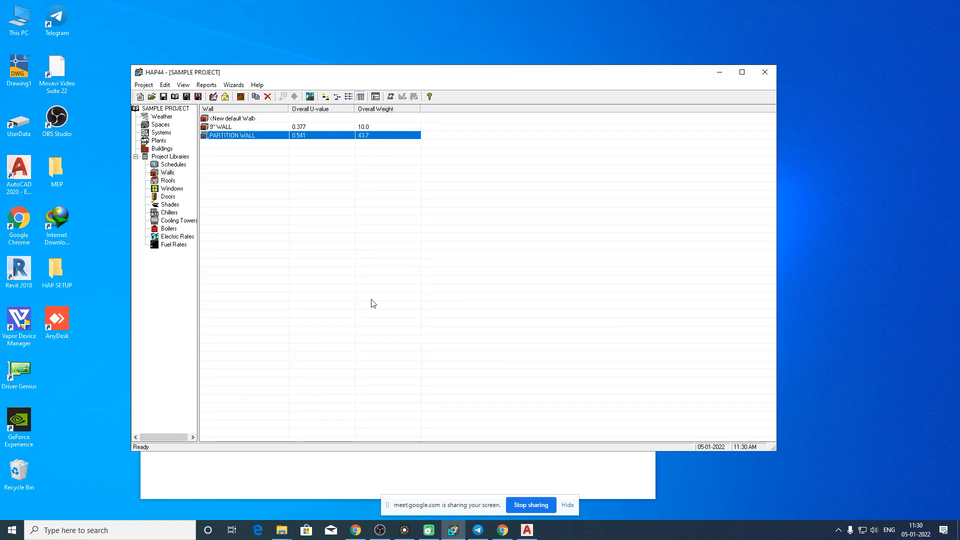
- Create a new roof assembly in the Roofs library and name it ROOF
left_click(166, 182)
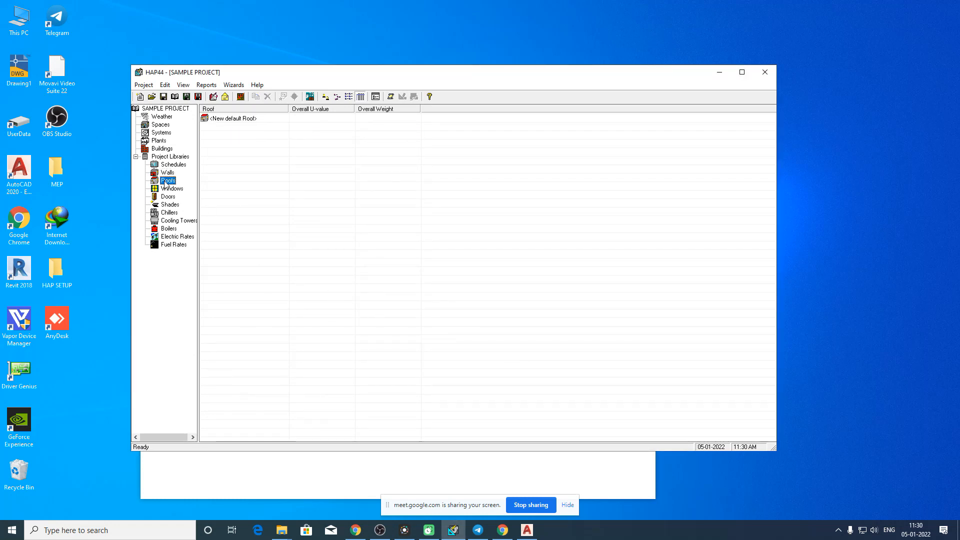
double_click(231, 121)
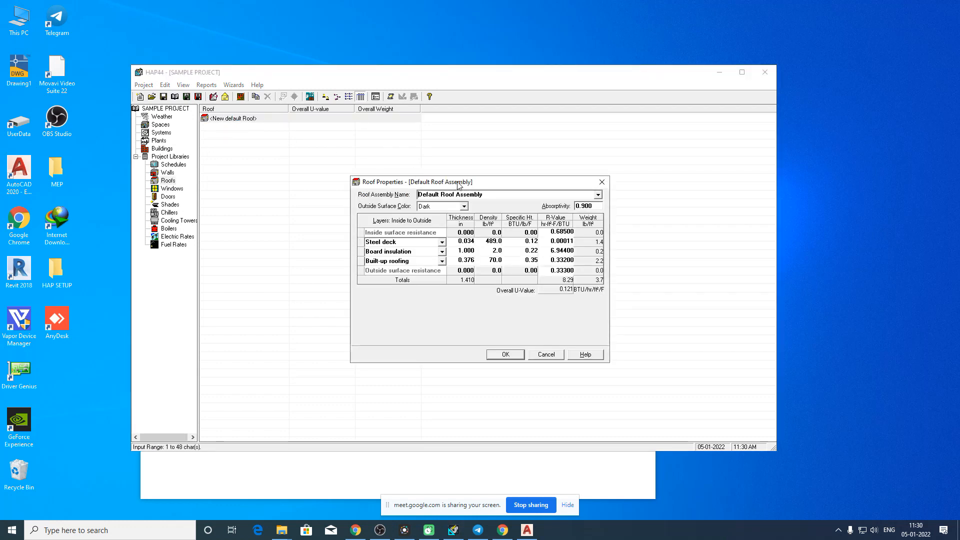
left_click_drag(461, 182, 403, 165)
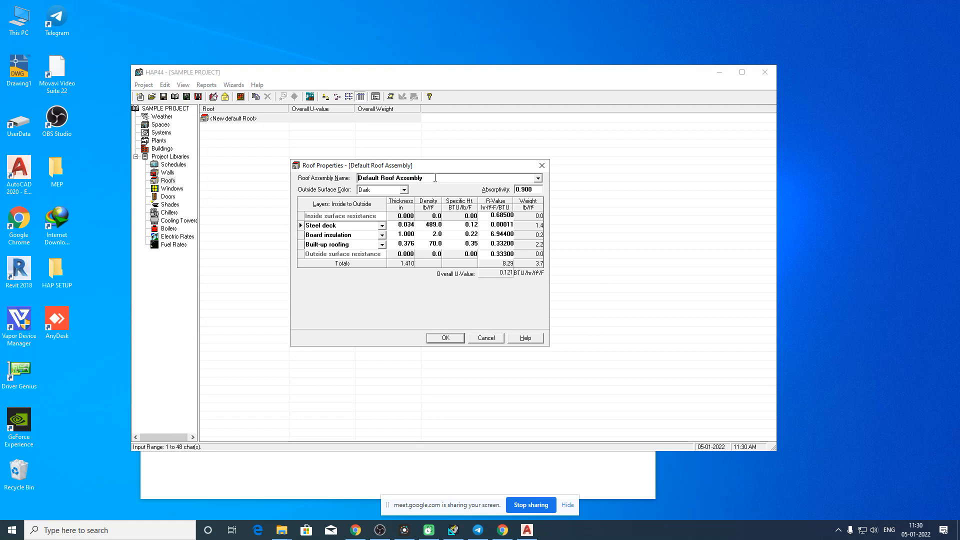
key("BackSpace")
key("BackSpace")
key("BackSpace")
key("BackSpace")
key("BackSpace")
key("BackSpace")
key("BackSpace")
key("BackSpace")
key("BackSpace")
key("BackSpace")
key("BackSpace")
key("BackSpace")
key("BackSpace")
key("BackSpace")
key("BackSpace")
key("BackSpace")
key("BackSpace")
key("BackSpace")
key("BackSpace")
key("BackSpace")
type("ROOF")
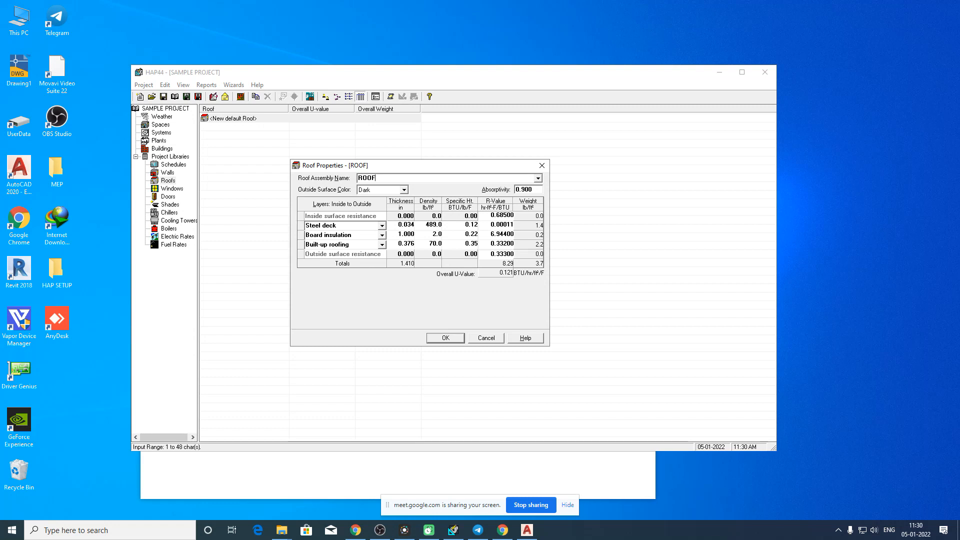
- Set the R-value of the roof's outside surface resistance to 0.25
left_click(382, 227)
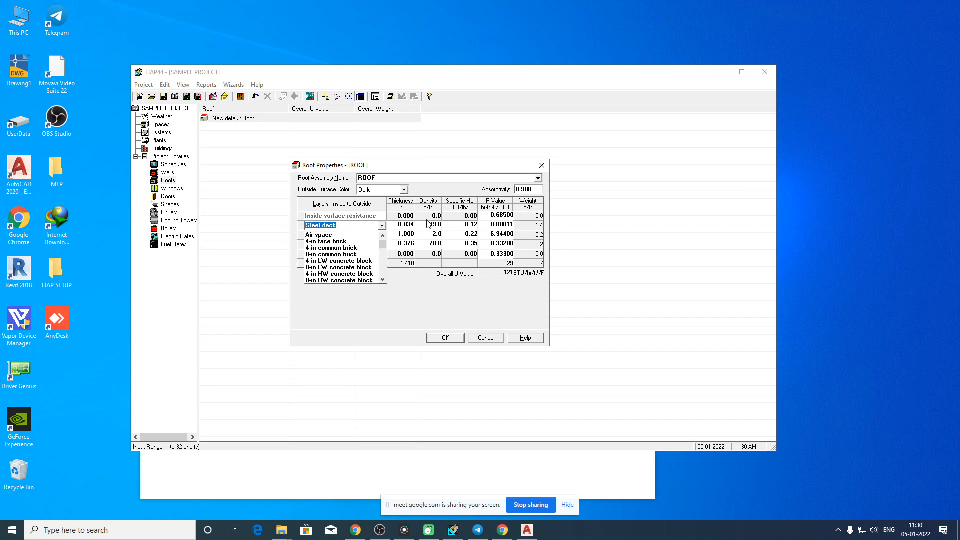
left_click(511, 284)
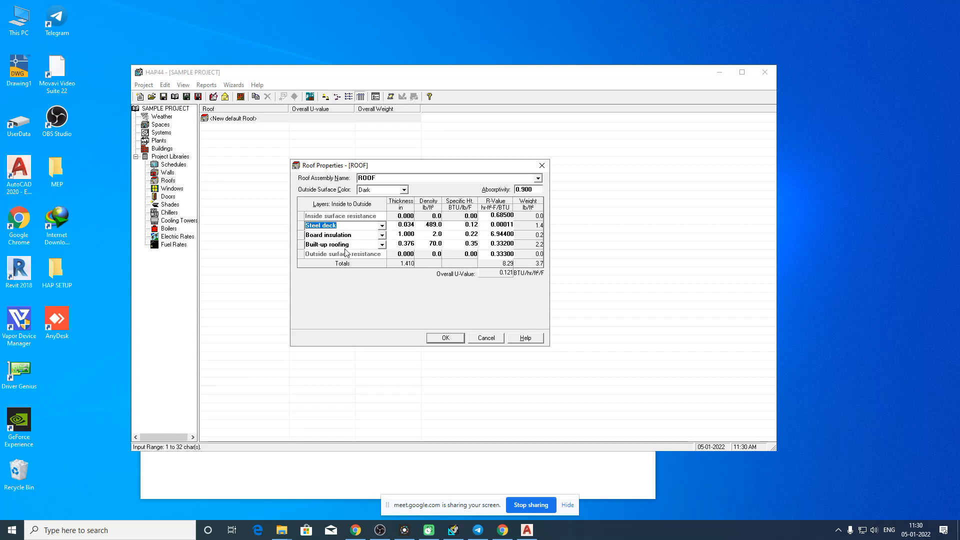
left_click(502, 253)
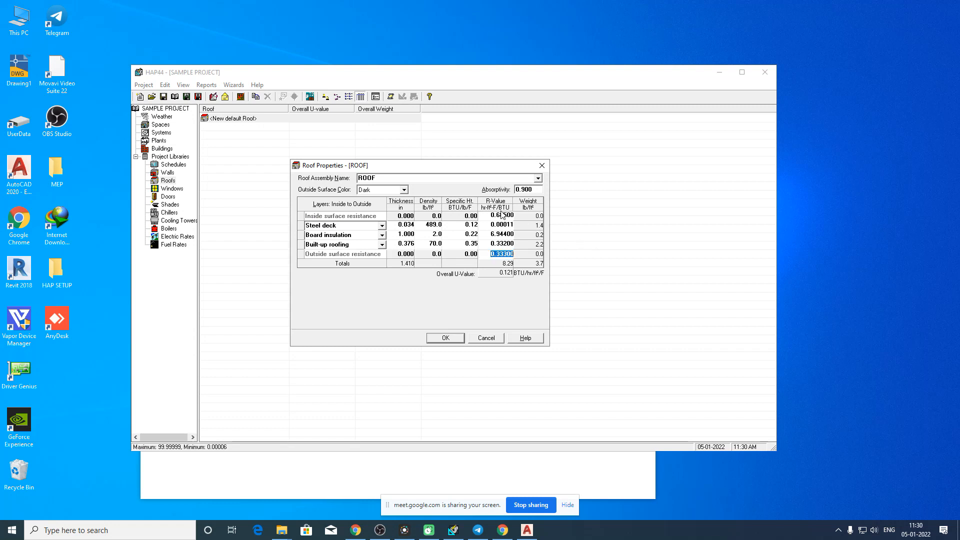
left_click(508, 216)
left_click(505, 254)
type("0.25")
- Rename the Steel deck layer as Concrete and enter a thickness of 1 in
left_click(344, 225)
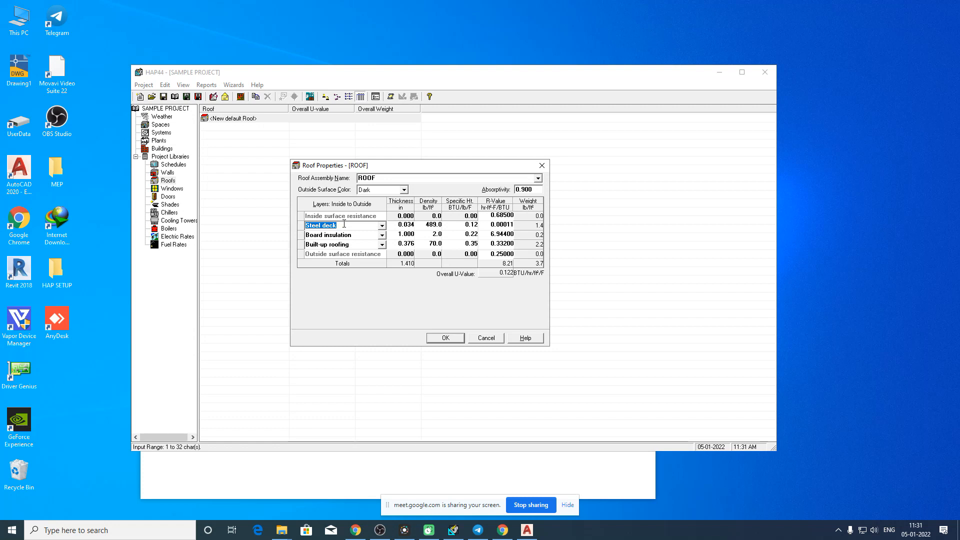
type("Concrete")
key("Tab")
type("1")
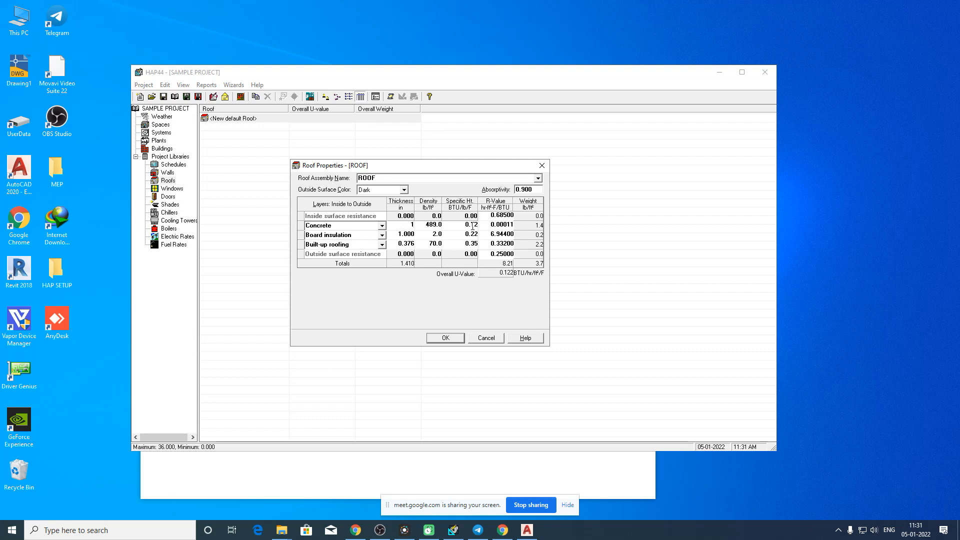
- Discard the open roof entry and create a new roof assembly named Roof in the Roofs library
key("Escape")
key("Escape")
double_click(241, 120)
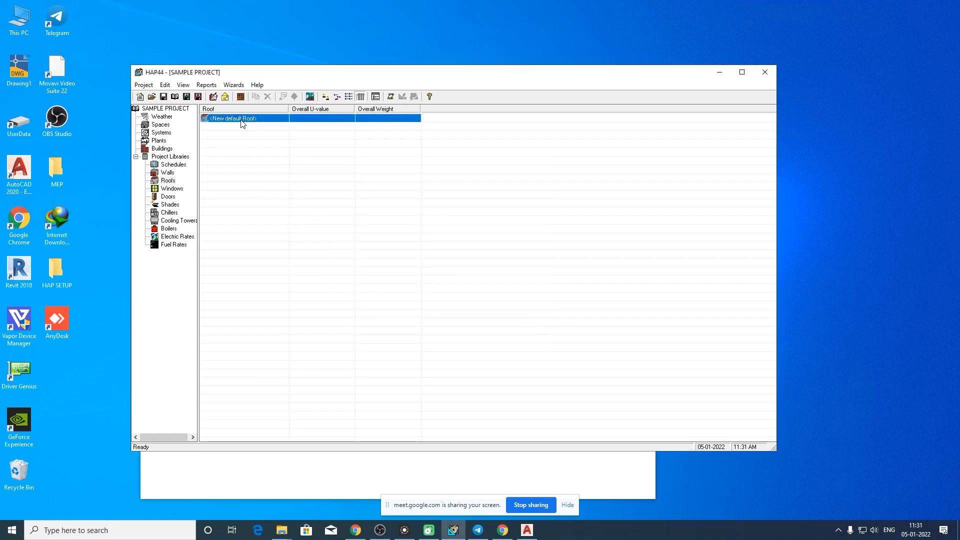
left_click_drag(457, 181, 374, 156)
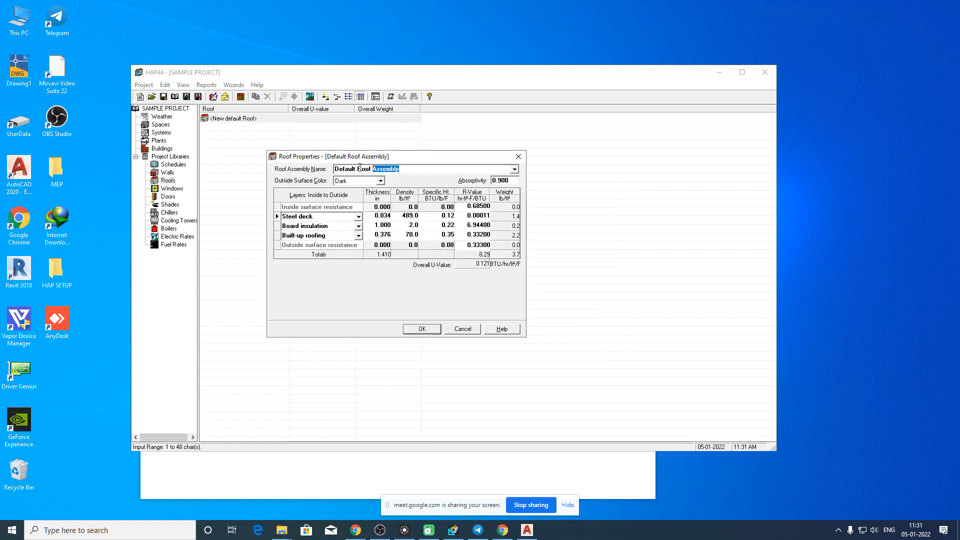
type("Roof")
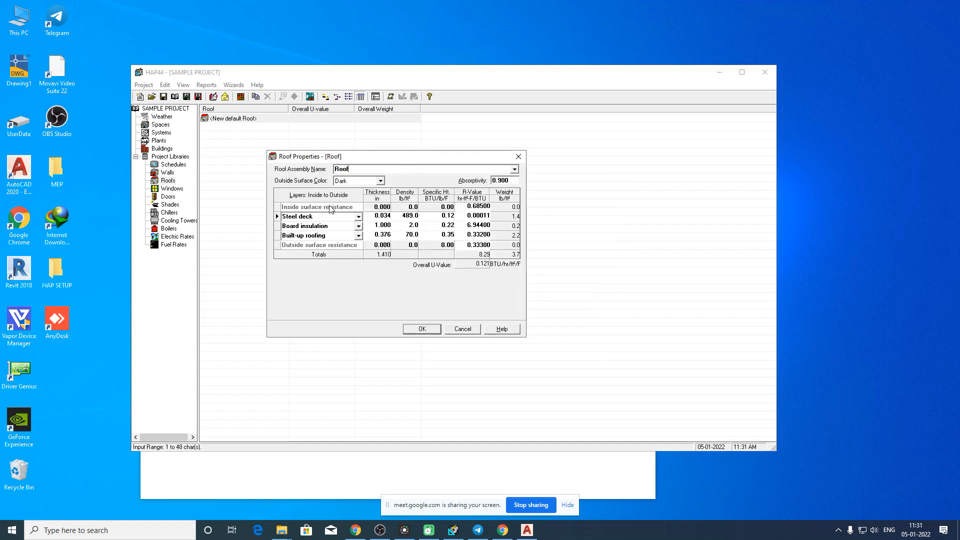
- Set the outside surface resistance R-value to 0.25 and rename the Steel deck layer as Concrete
left_click(478, 245)
type("0.25")
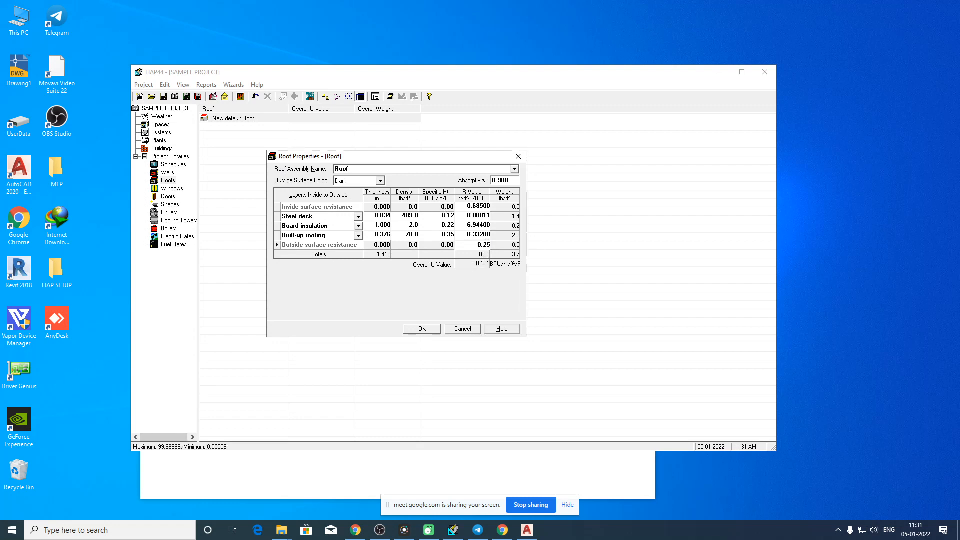
left_click(317, 218)
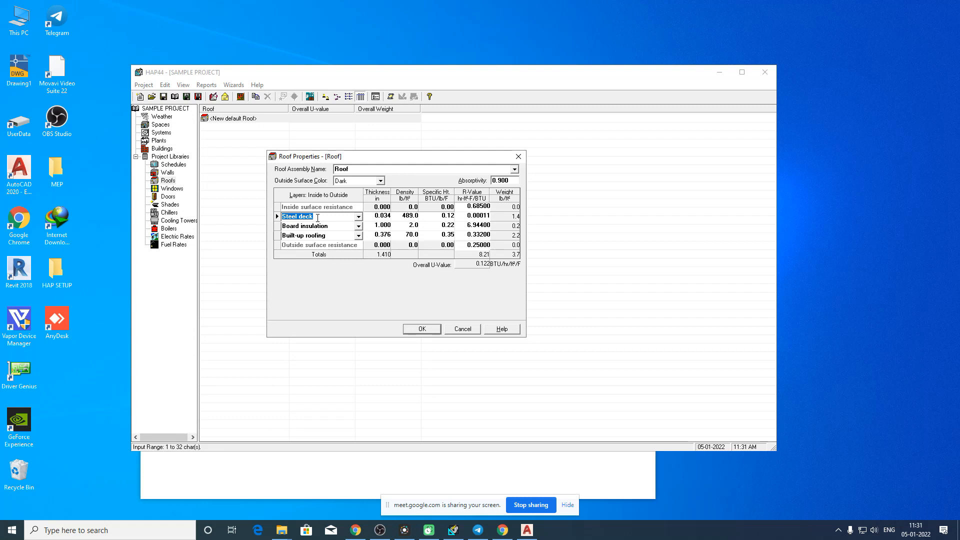
type("Concrete")
- Give the Concrete layer a thickness of 1 in and an R-value of 0.08
left_click(479, 215)
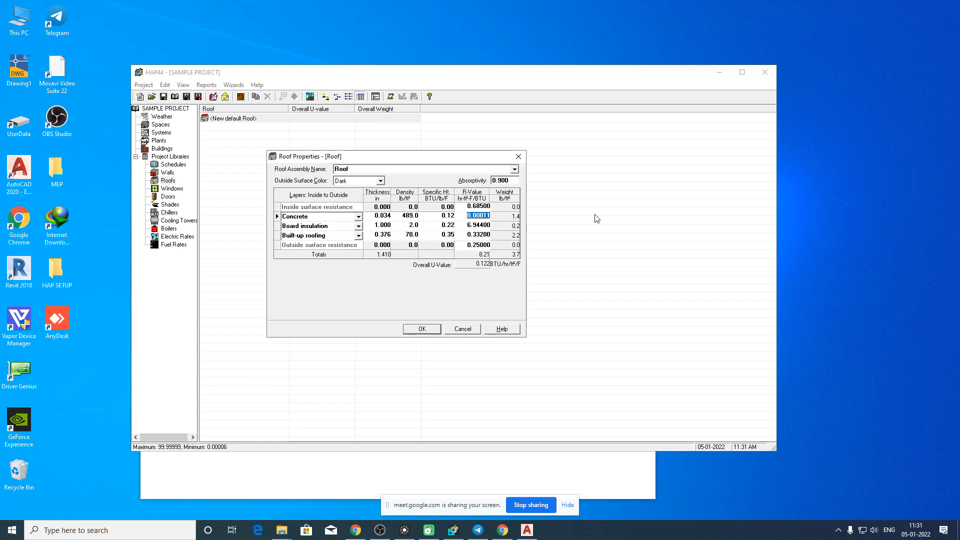
type("0.08")
left_click(483, 216)
left_click(385, 217)
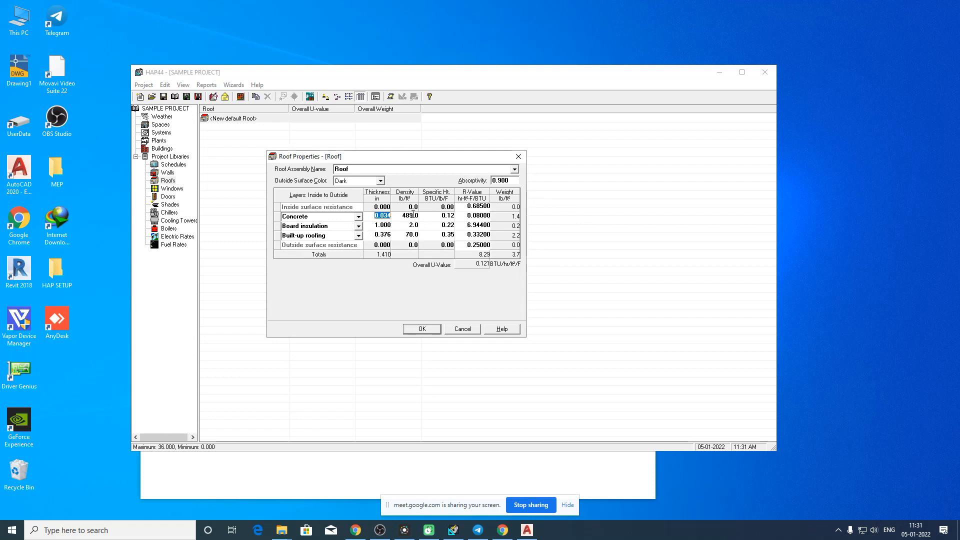
type("1")
left_click(480, 216)
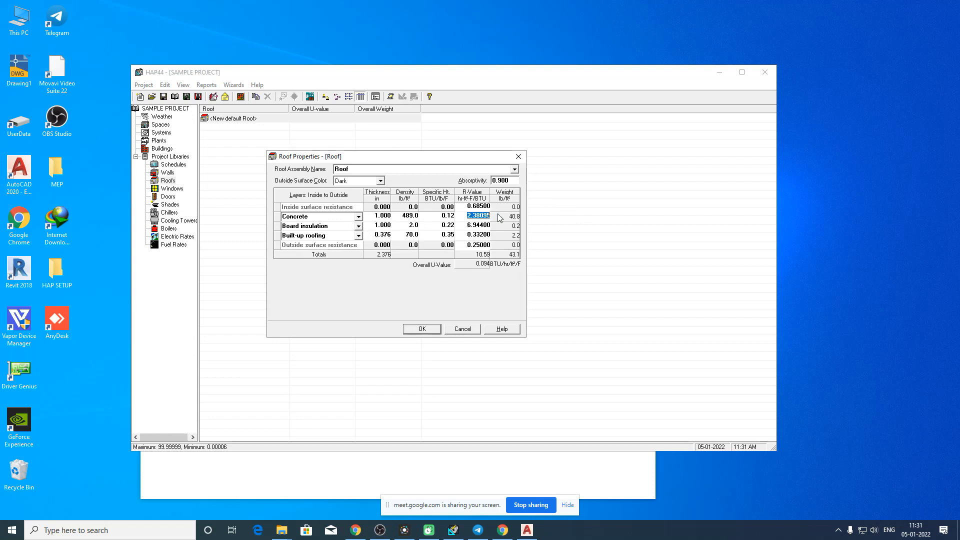
type("0.08")
- Set the Concrete layer's thickness to 8 in
left_click(379, 216)
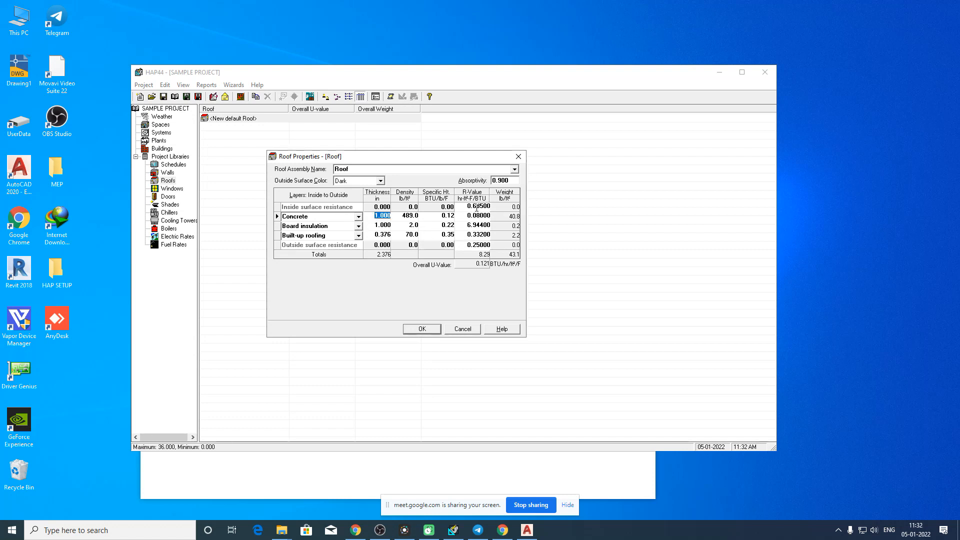
type("8")
left_click(441, 235)
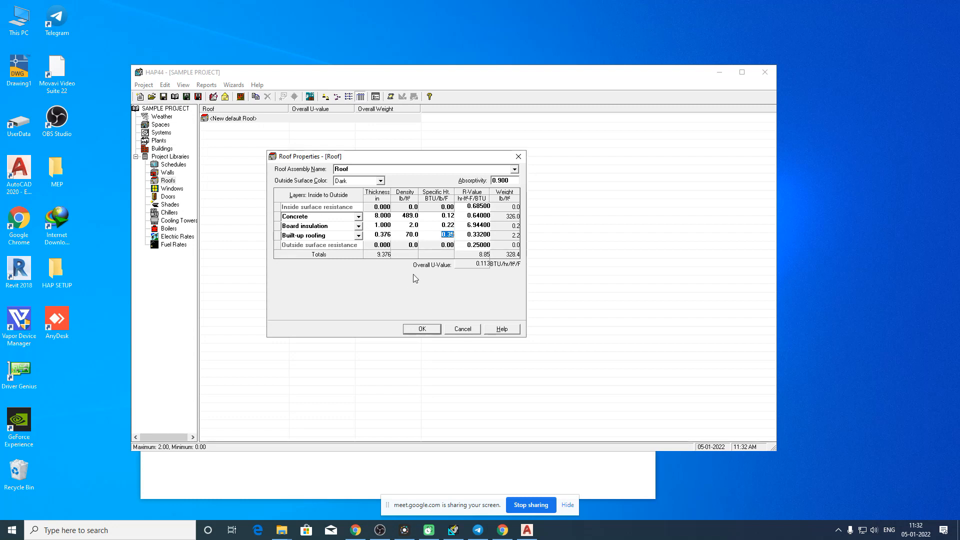
- Rename the Board insulation layer as Cement Plaster and set its R-value to 0.12
left_click(335, 229)
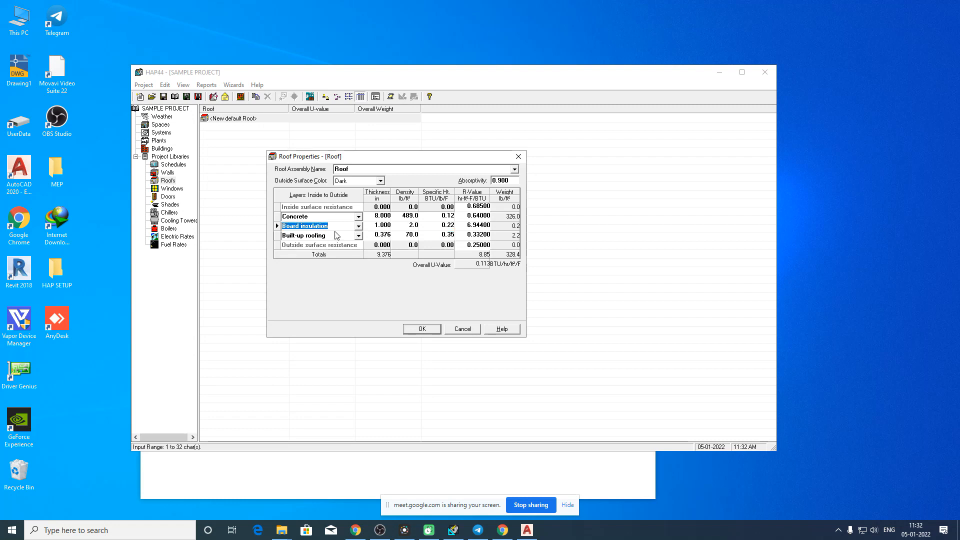
type("Cement Plaster")
key("Return")
left_click(477, 226)
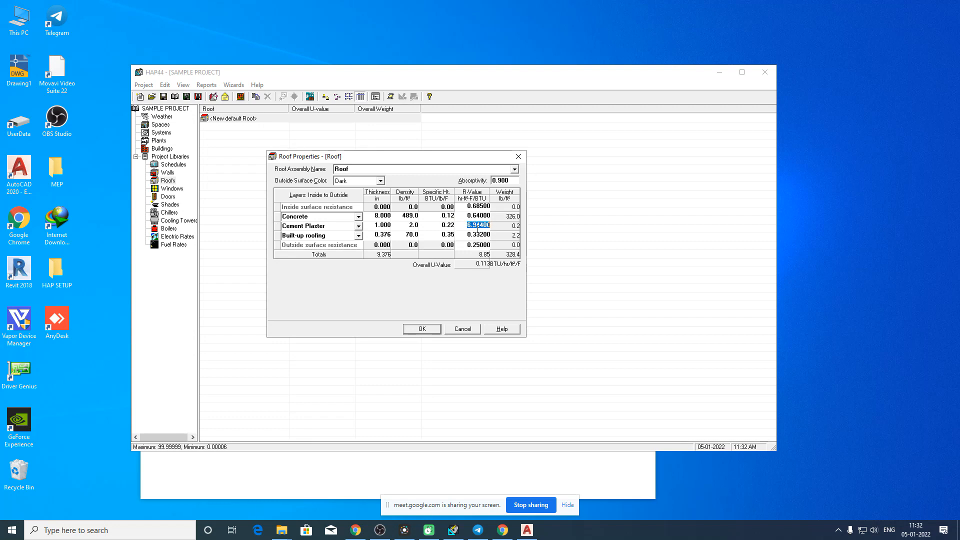
type("0.")
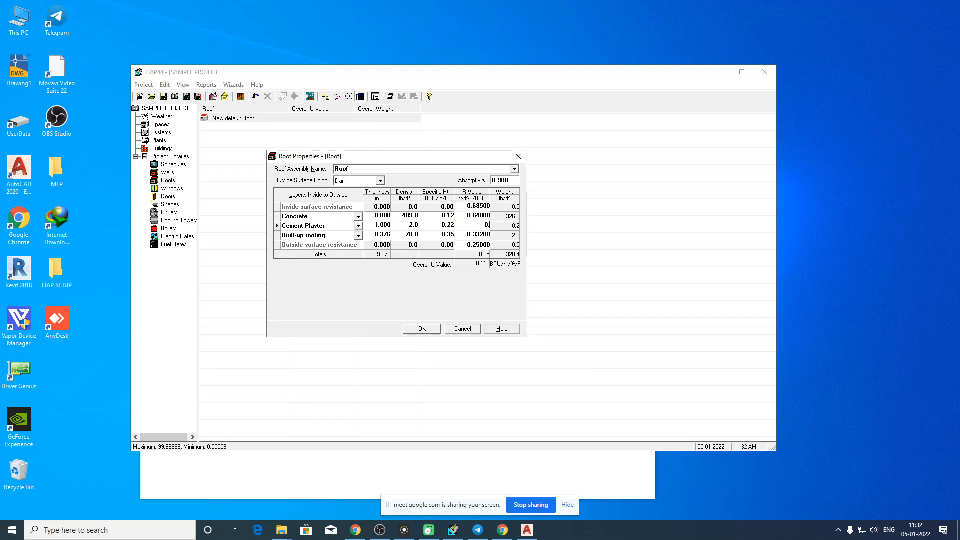
type("12")
- Delete the Built-up roofing layer and save the Roof assembly
left_click(338, 235)
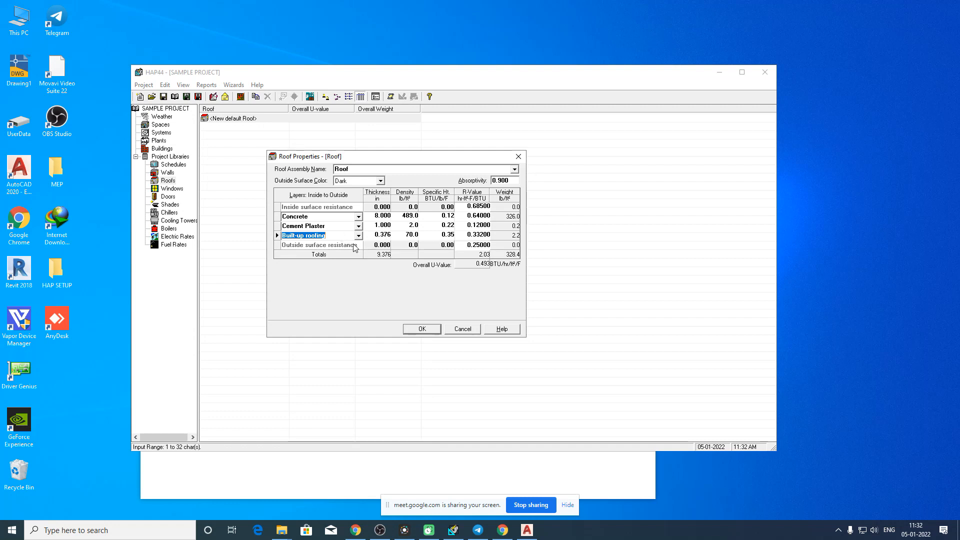
right_click(337, 235)
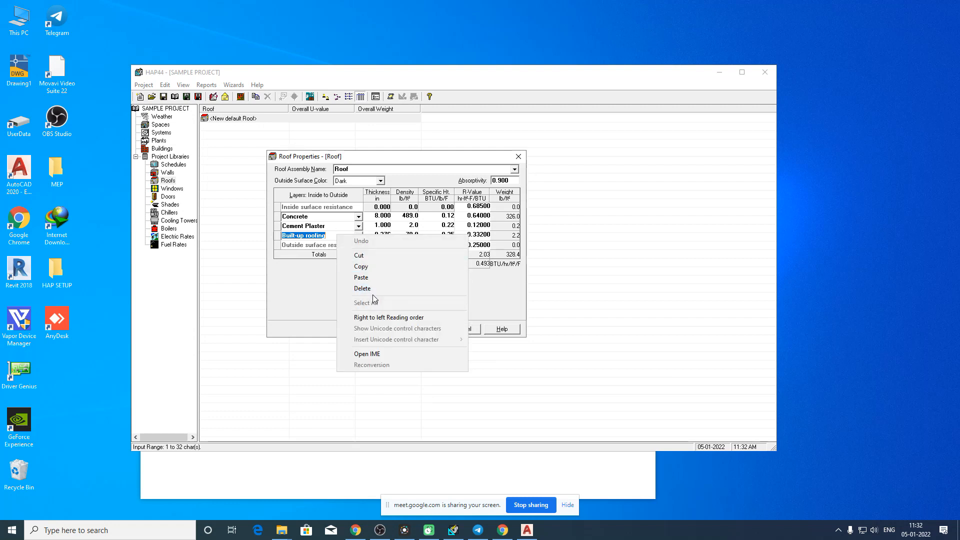
left_click(375, 289)
left_click(447, 235)
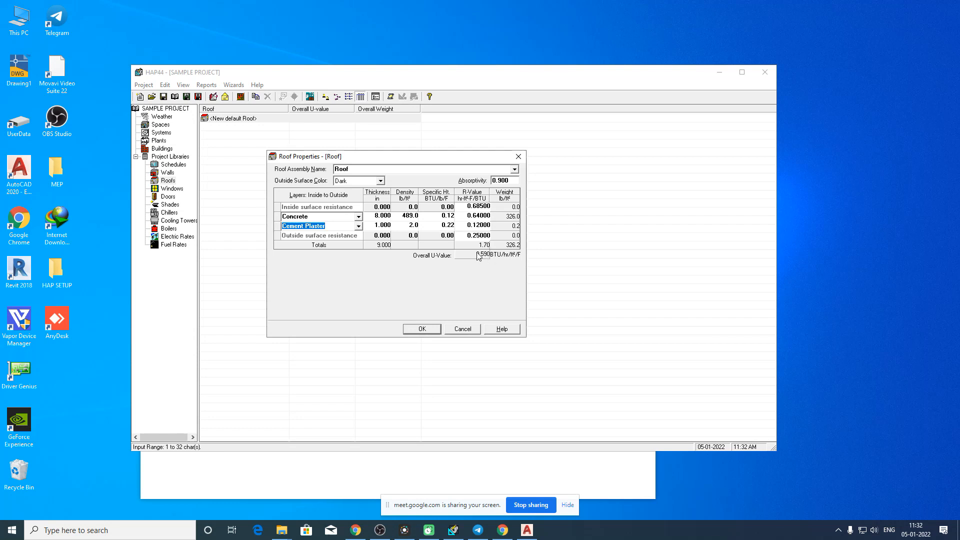
left_click(425, 329)
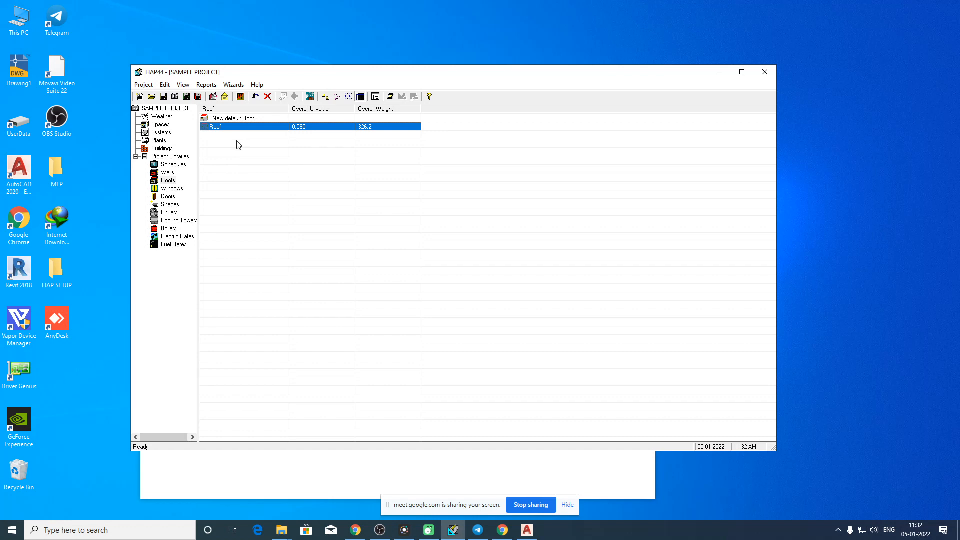
- Reopen the Roof assembly and review its layers and the edit options available for the Cement Plaster layer
double_click(226, 127)
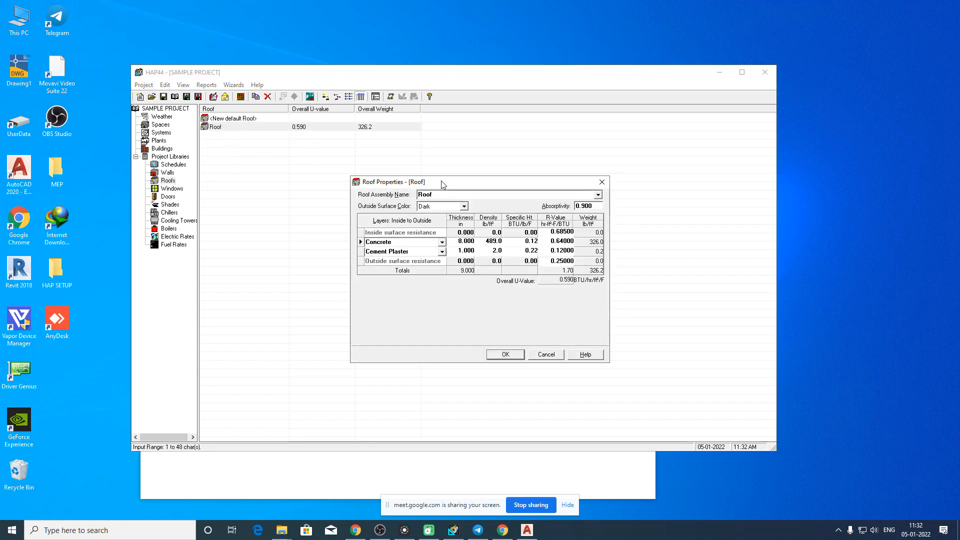
left_click_drag(420, 182, 347, 159)
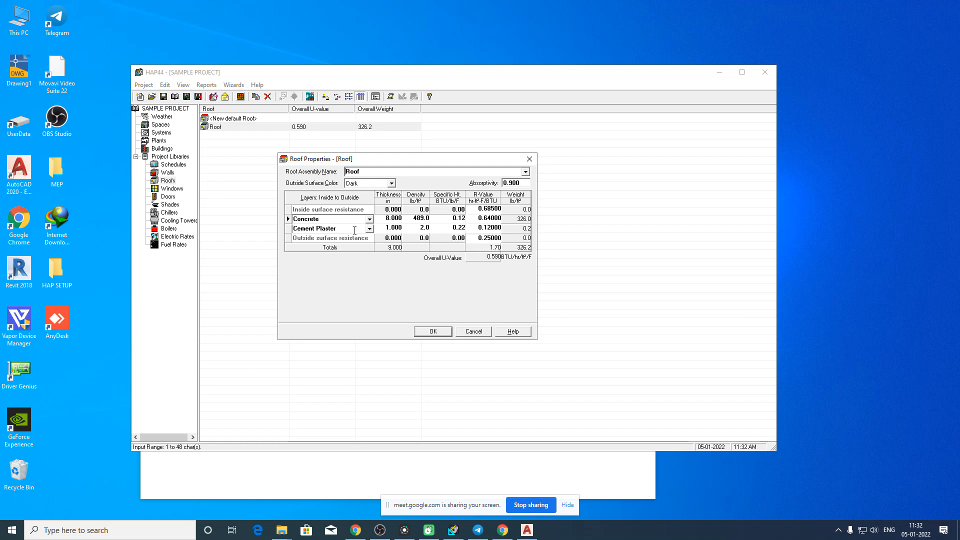
right_click(353, 233)
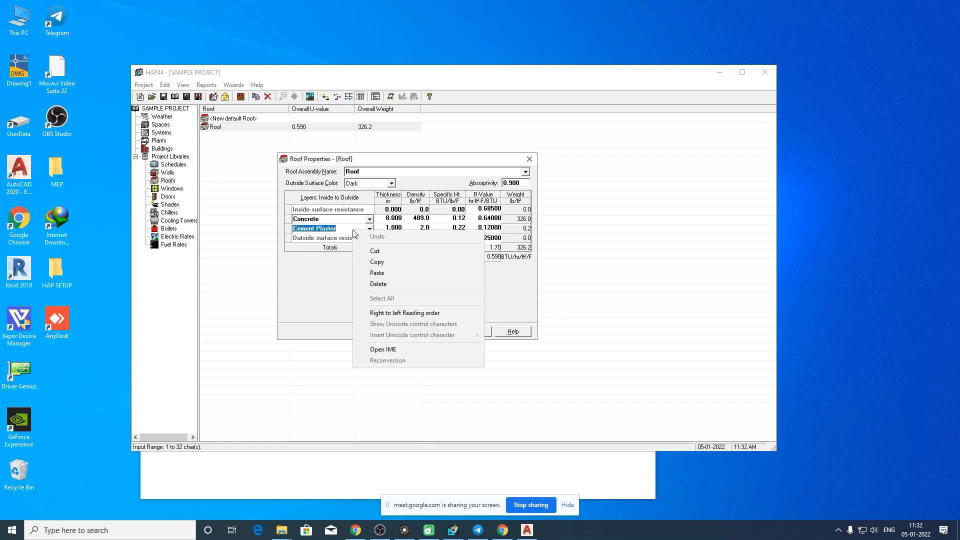
left_click(327, 246)
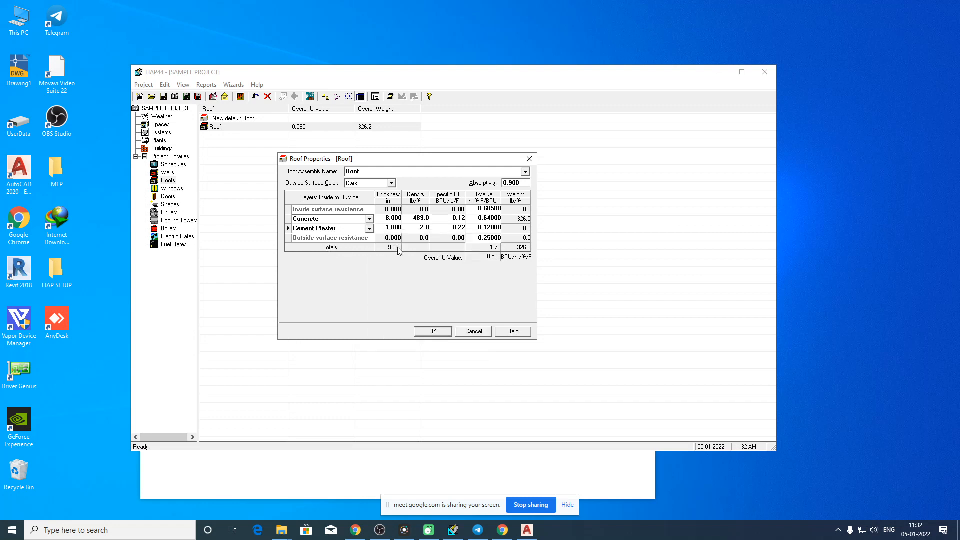
right_click(349, 230)
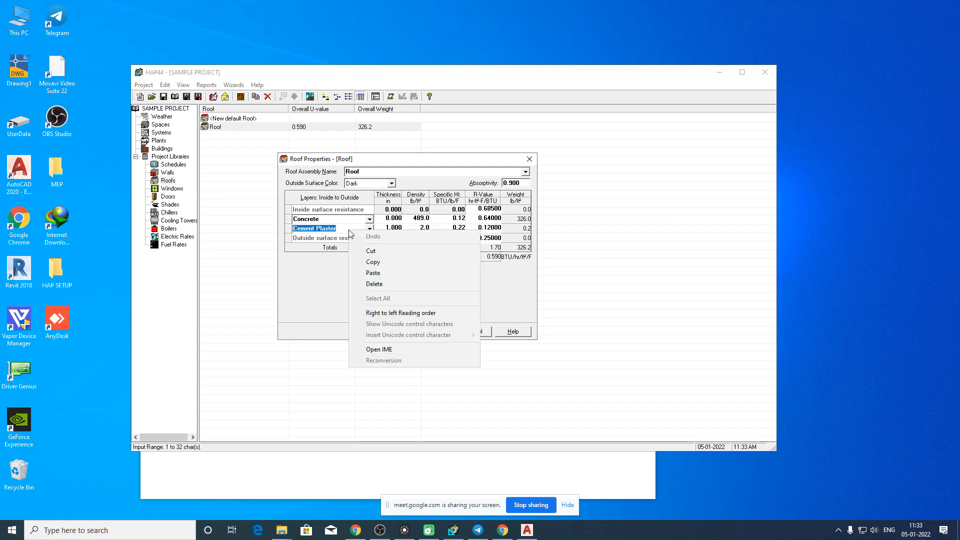
left_click(328, 278)
left_click(429, 331)
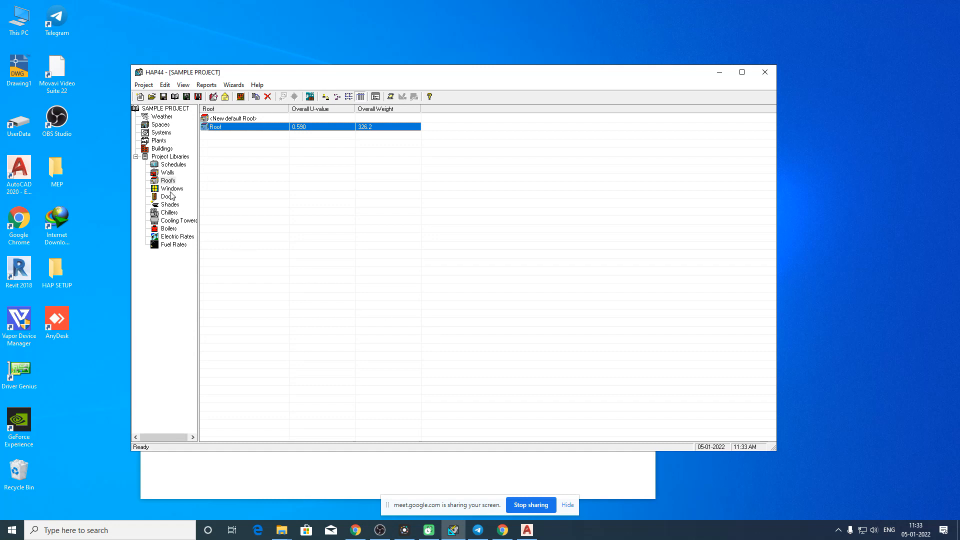
- Start a new window in the Windows library, and switch to the AutoCAD drawing to examine the schedule of windows and ventilators
left_click(171, 190)
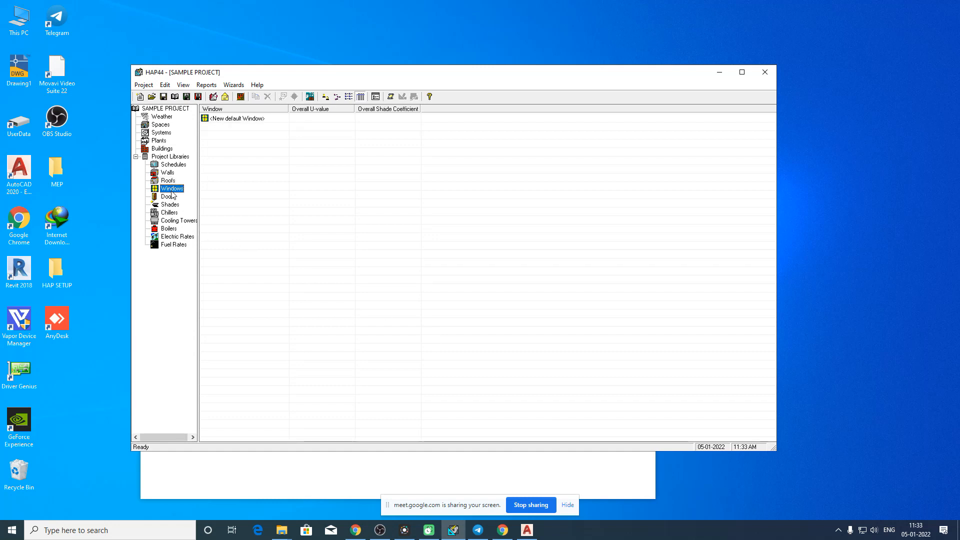
double_click(231, 122)
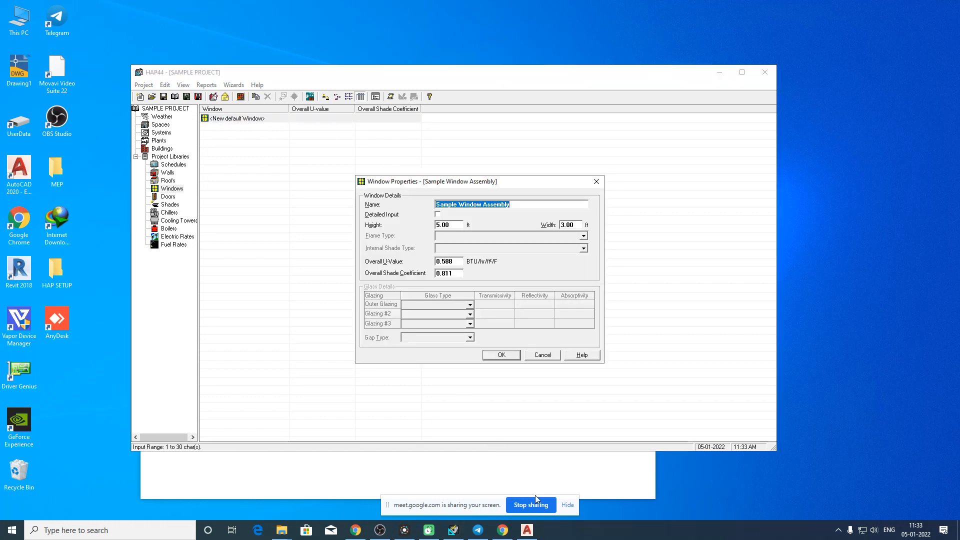
left_click(527, 530)
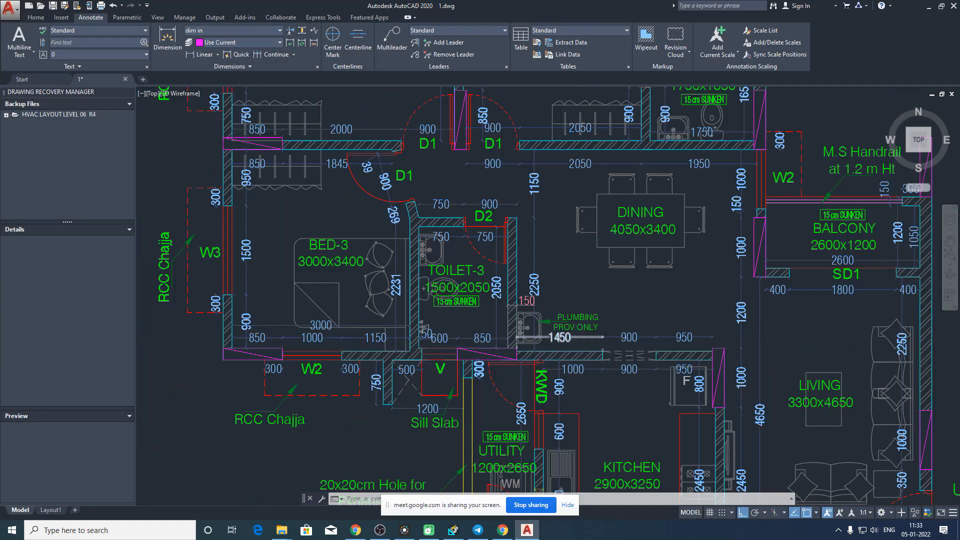
scroll(664, 336, "down", 5)
scroll(552, 296, "up", 8)
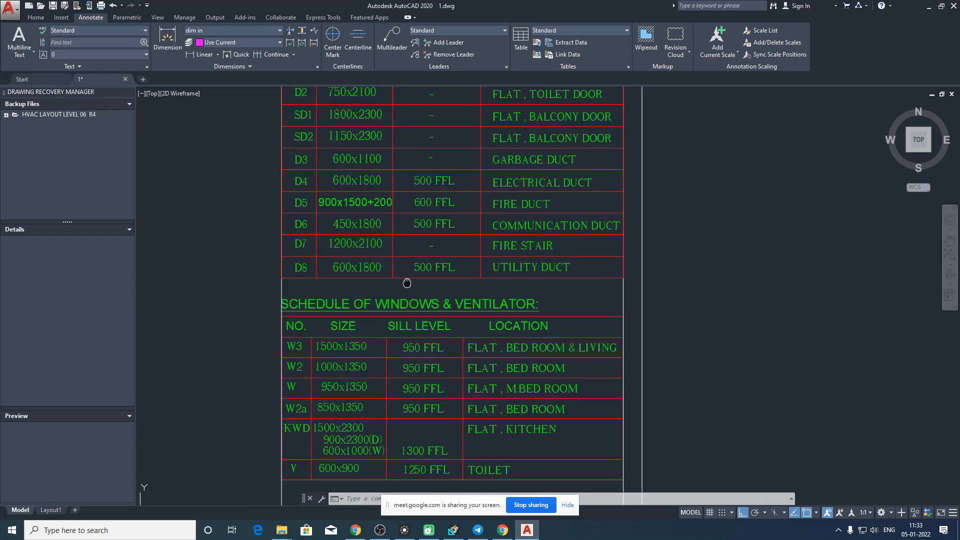
left_click_drag(408, 283, 416, 446)
mouse_move(431, 371)
left_mouse_down()
mouse_move(413, 346)
mouse_move(430, 215)
left_mouse_up()
left_click_drag(433, 303, 429, 251)
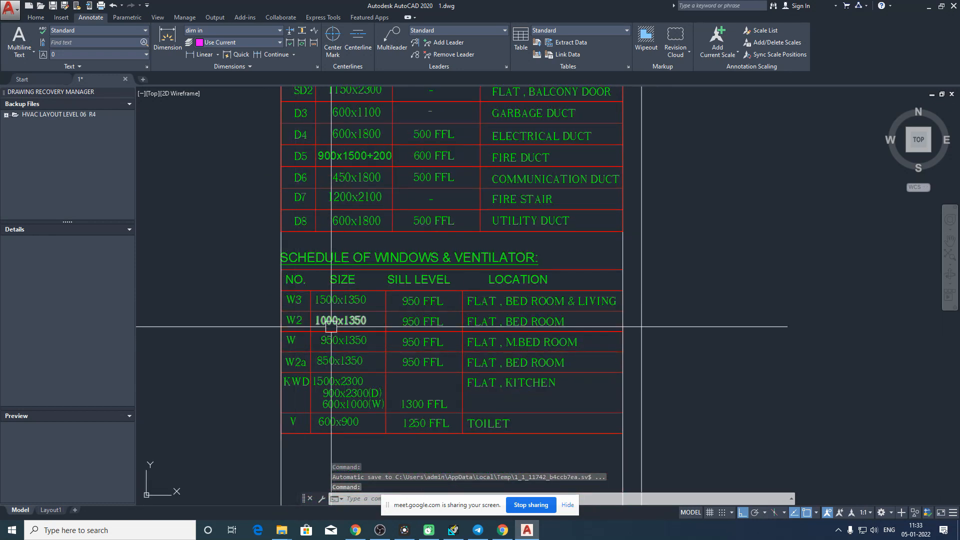
mouse_move(379, 350)
left_mouse_down()
mouse_move(375, 491)
mouse_move(373, 315)
mouse_move(315, 304)
left_mouse_up()
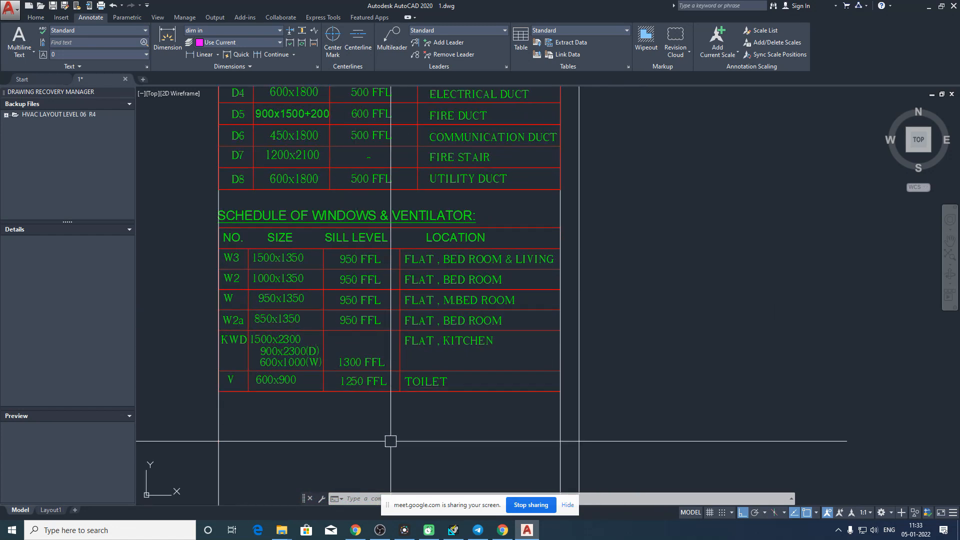
- Return to HAP, close the unsaved window properties and place the project window beside the drawing's window schedule
left_click(453, 530)
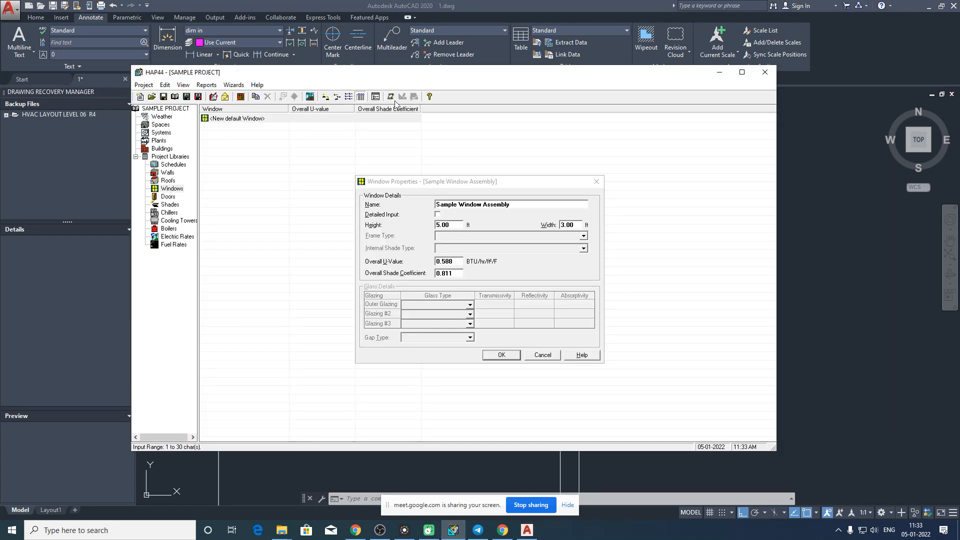
left_click(446, 189)
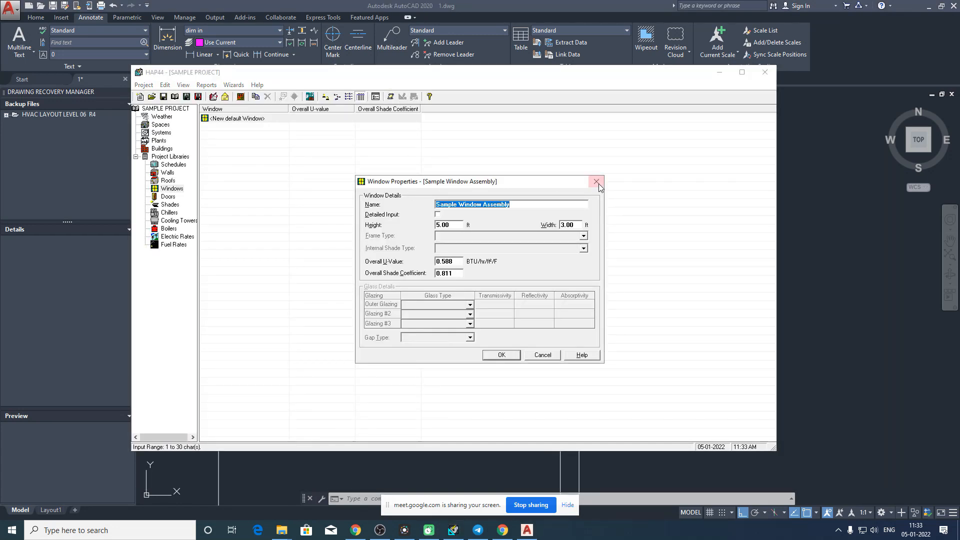
left_click(599, 184)
left_click_drag(424, 74, 790, 108)
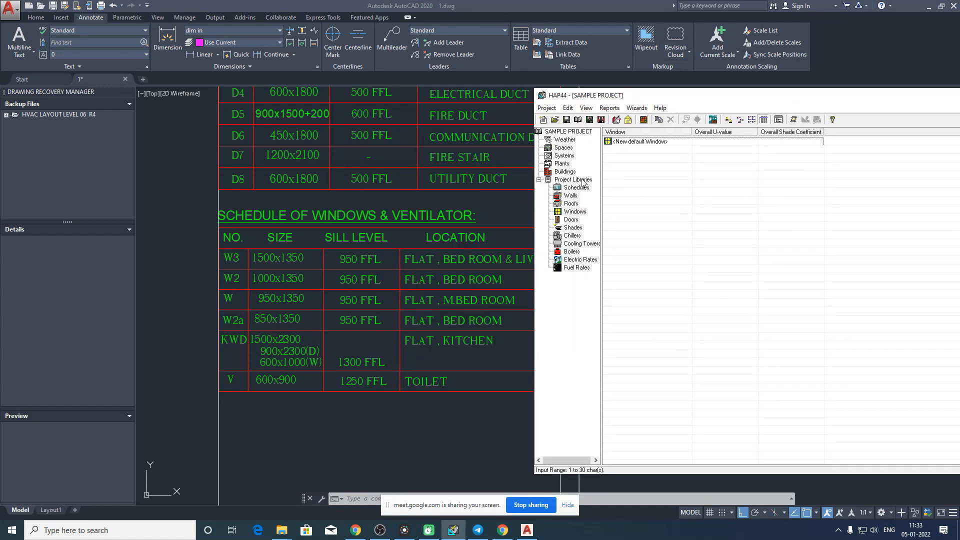
- Create a new window assembly named W3 in the Windows library and enable its detailed input
left_click(631, 142)
double_click(631, 143)
left_click_drag(526, 184, 759, 199)
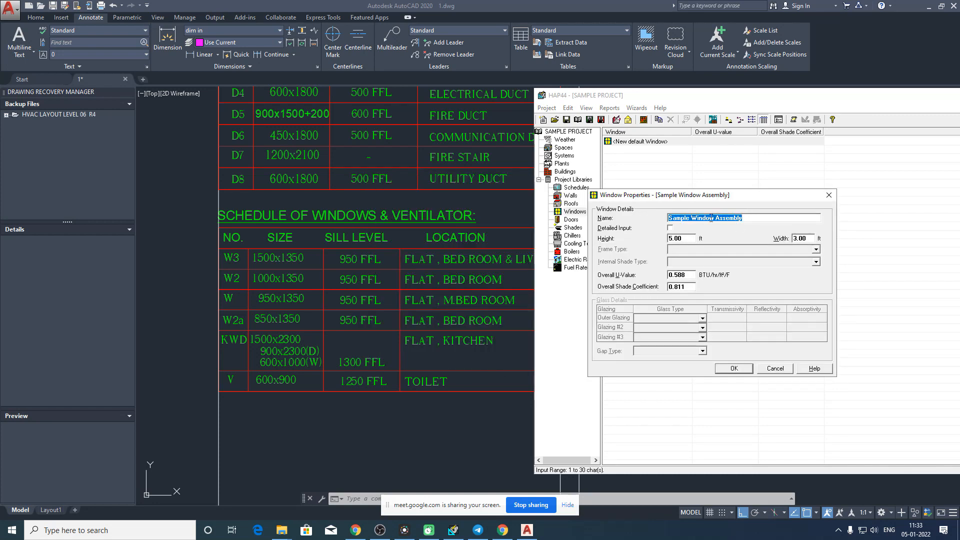
type("W3")
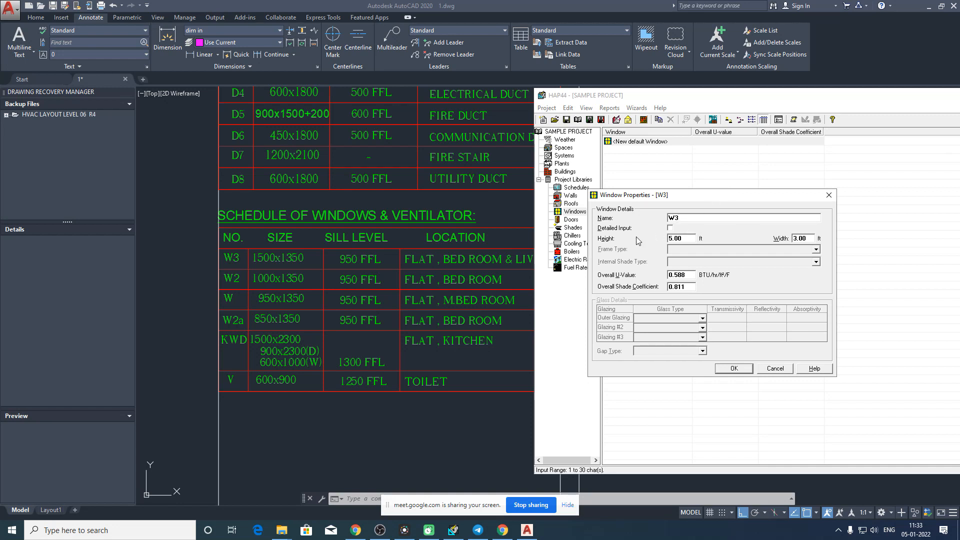
left_click(672, 229)
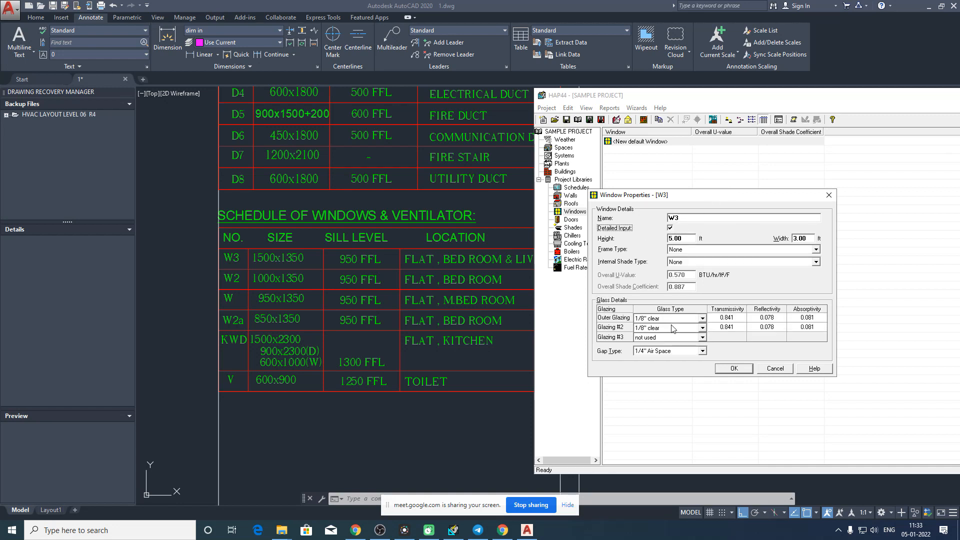
- Turn off detailed input for window W3, and open Calculator beside the drawing's window schedule
left_click(671, 229)
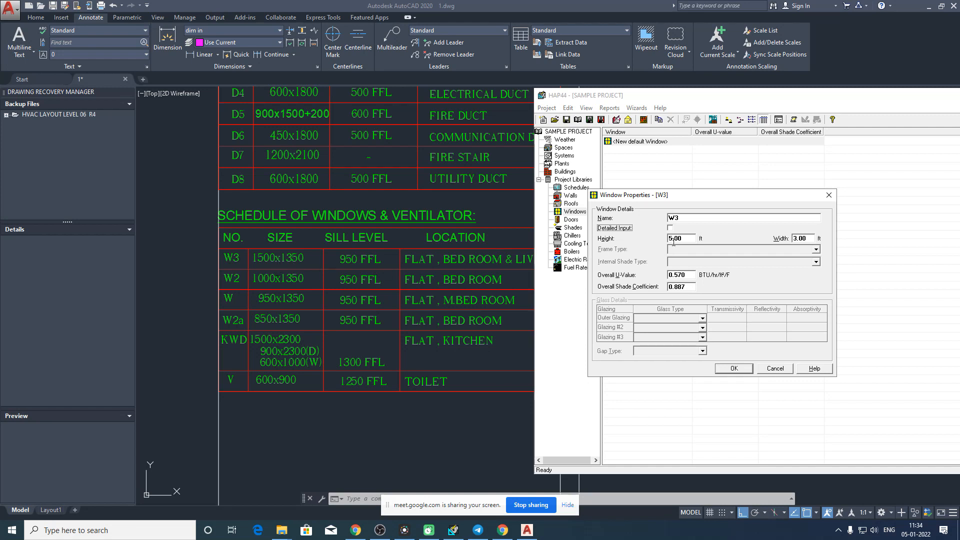
key("super")
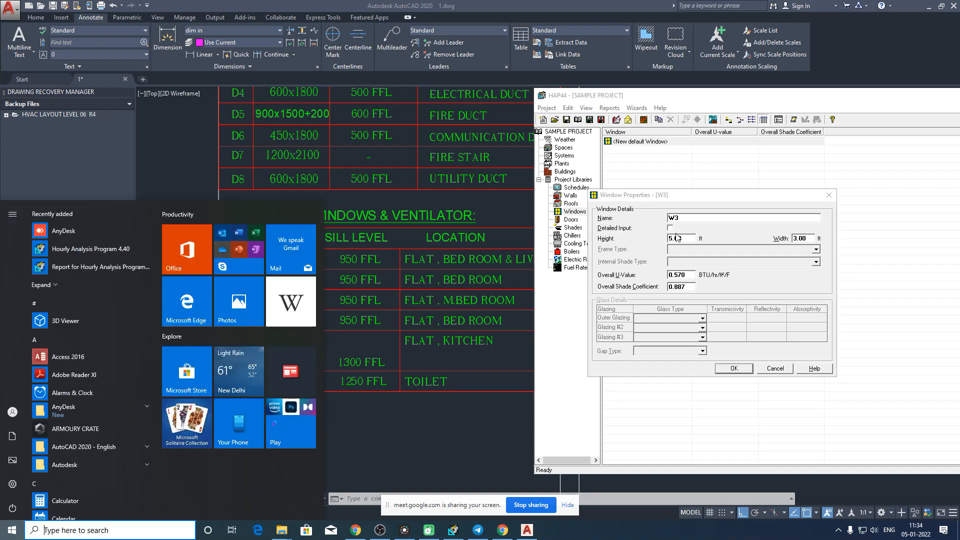
type("cal")
key("Return")
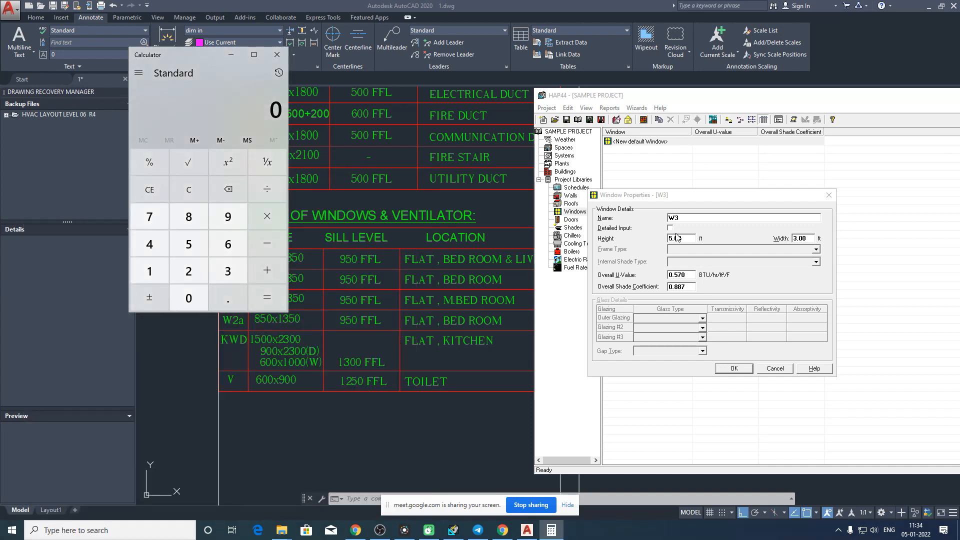
left_click_drag(176, 56, 788, 124)
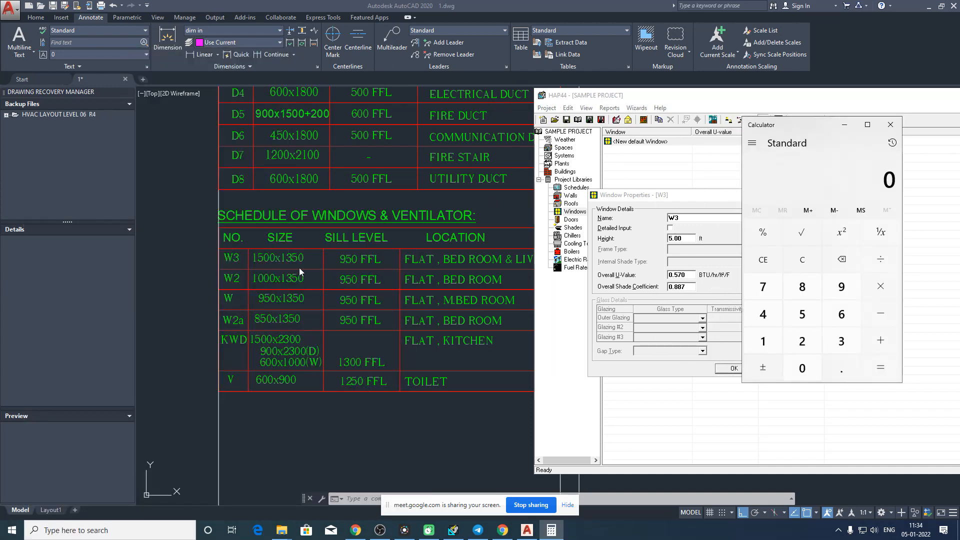
- Convert the 1.35 m schedule height to feet as 1.35 × 3.28 and set W3's height to 4.428 ft
type("12")
key("BackSpace")
key("BackSpace")
type("1.35*3.28")
key("Return")
double_click(687, 239)
type("4")
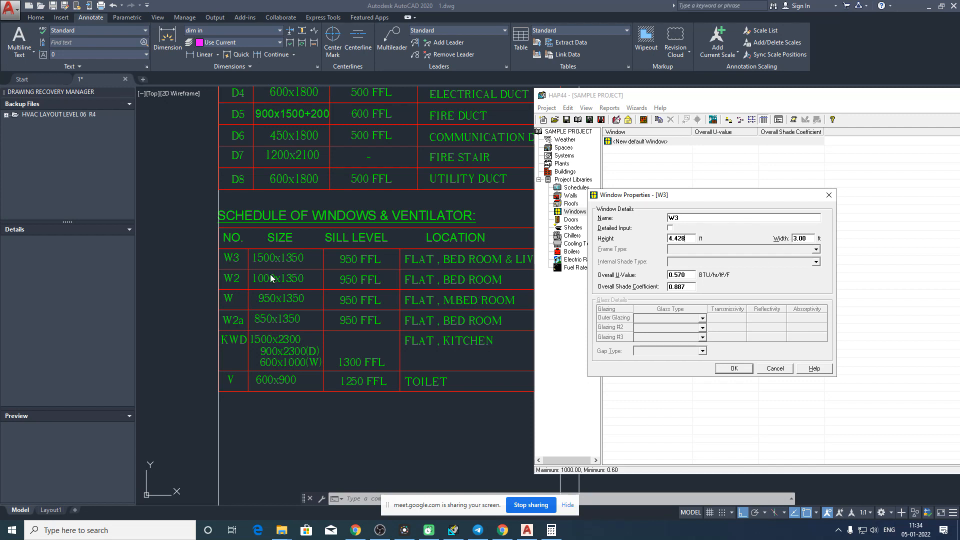
- Calculate 1.5 × 3.28 for the W3 width, set the width to 4.92 ft and save the window
left_click(551, 530)
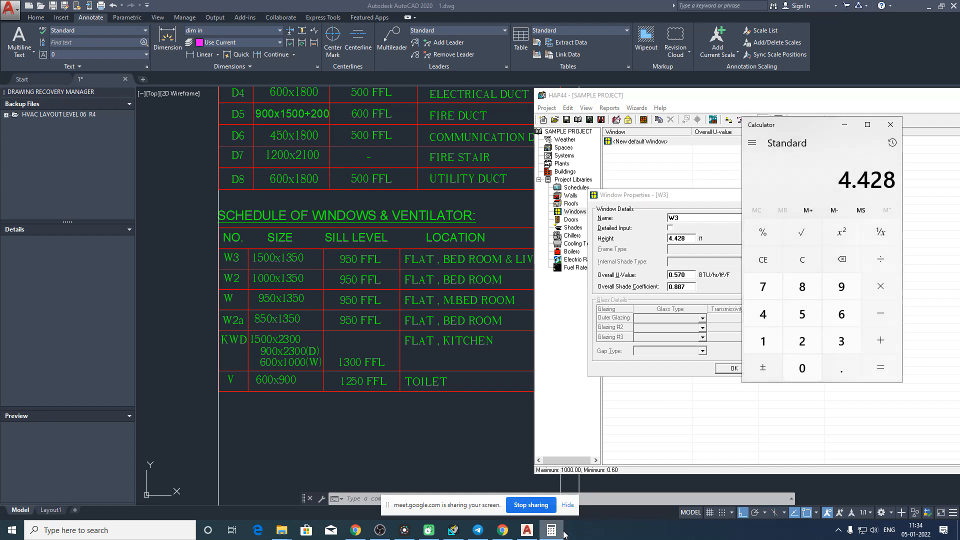
key("Escape")
type("1.")
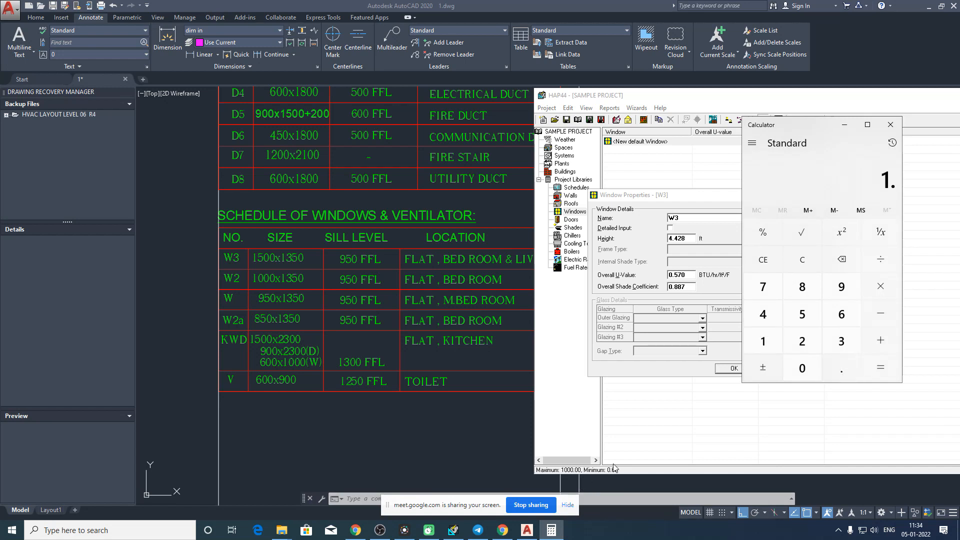
type("5*3.28")
key("Return")
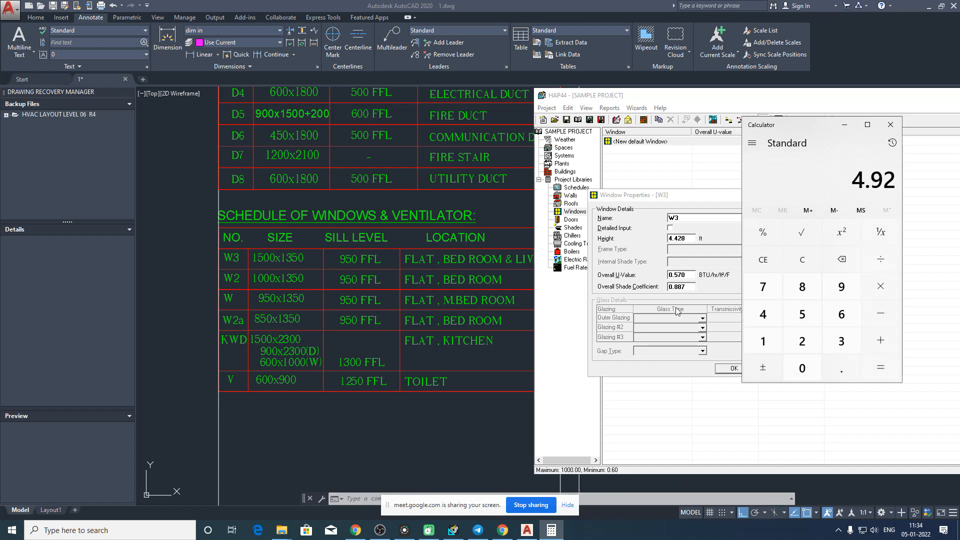
left_click(712, 250)
double_click(813, 236)
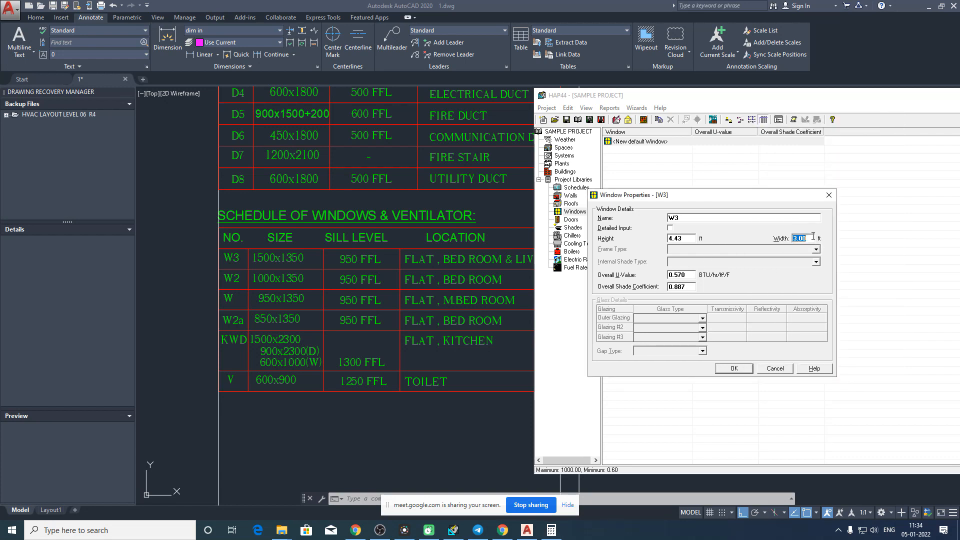
type("4.92")
left_click(734, 369)
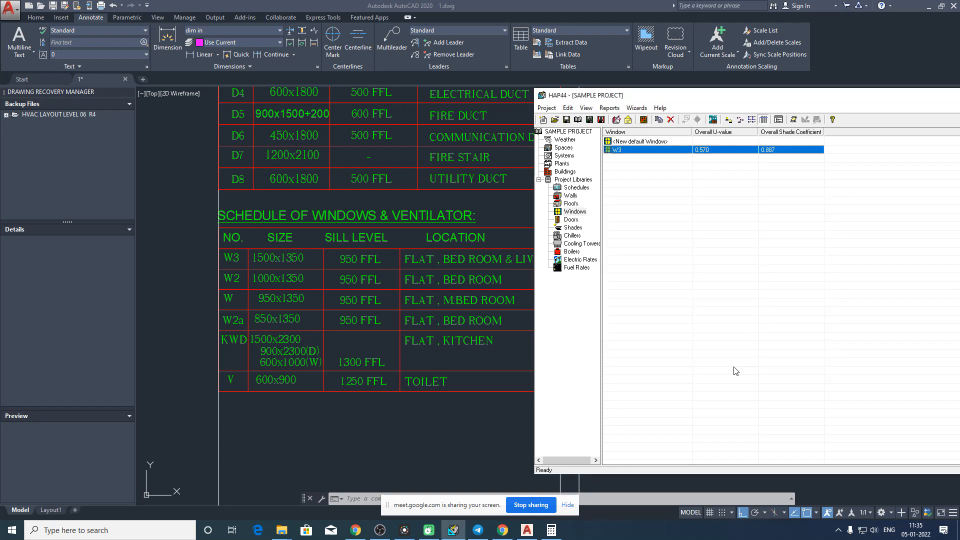
- Create and save a new window assembly named W2 in the Windows library, keeping its default dimensions
left_click(575, 214)
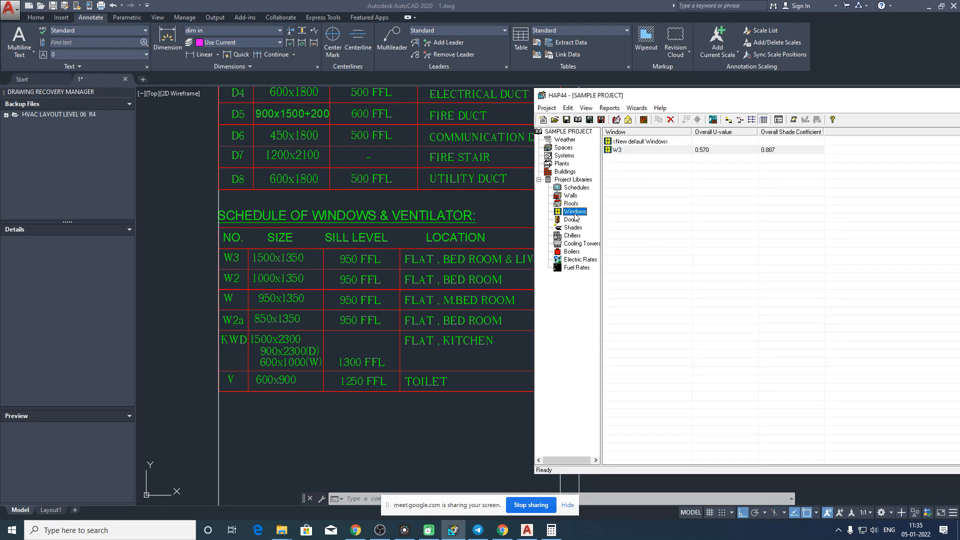
double_click(648, 141)
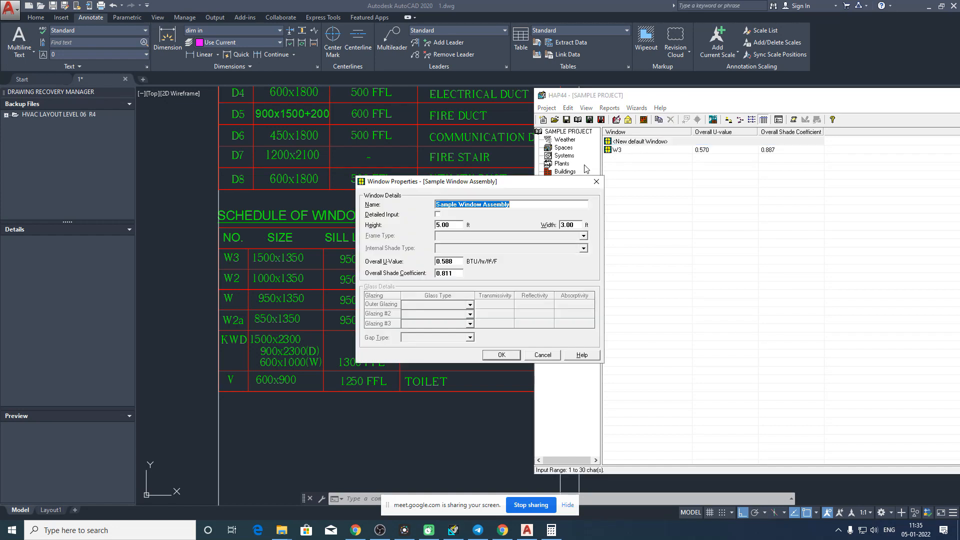
left_click_drag(508, 181, 658, 169)
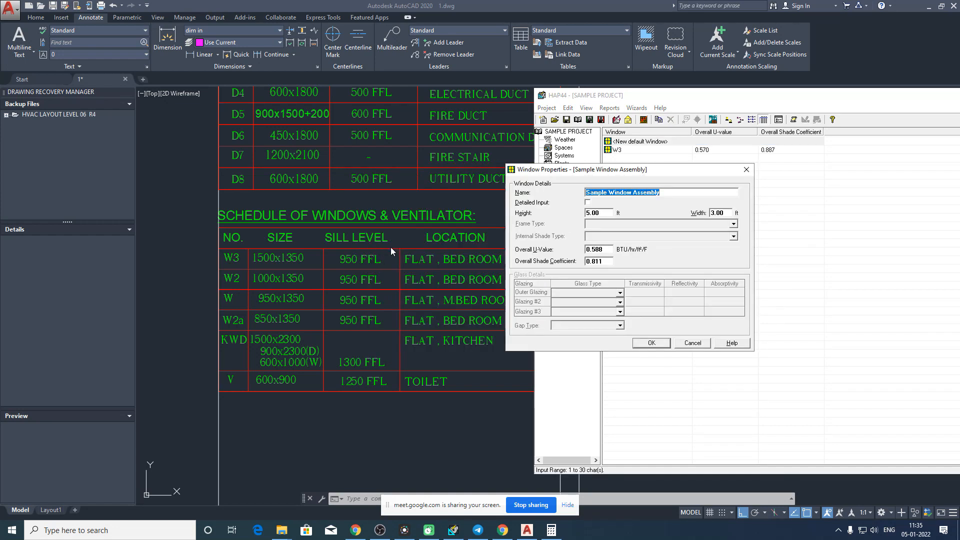
type("W2")
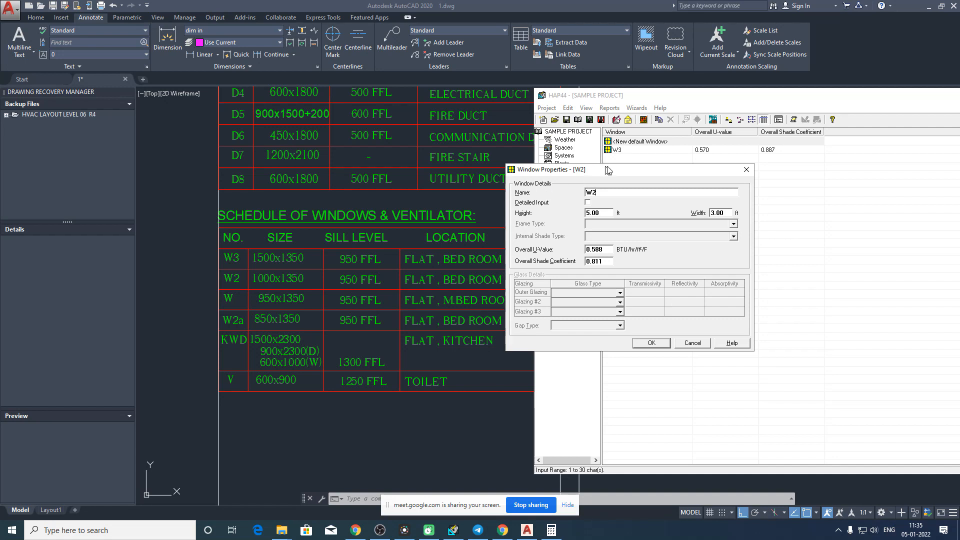
left_click_drag(607, 170, 672, 191)
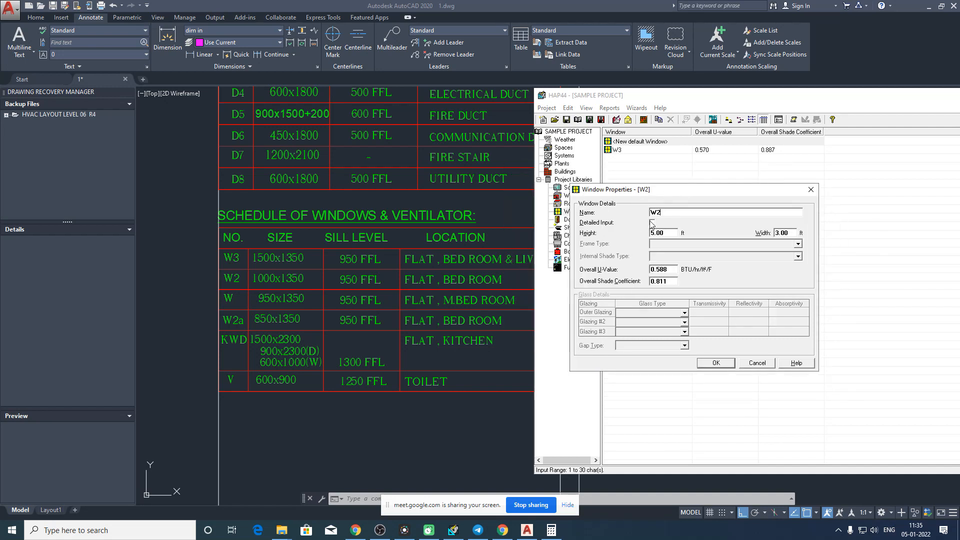
left_click(674, 231)
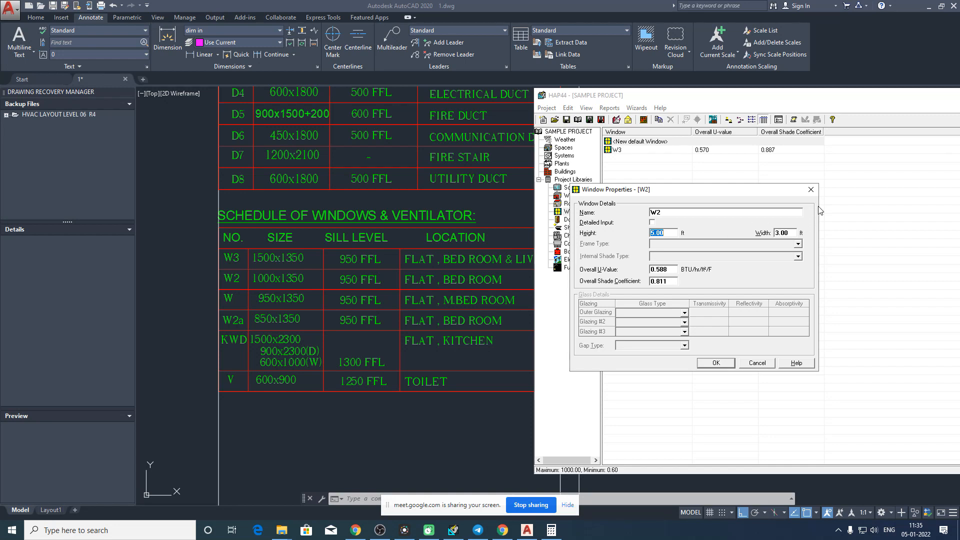
left_click(713, 366)
- Check W3's height, then reopen W2, set its height to 4.43 ft, enter its schedule width in feet and save it
double_click(628, 159)
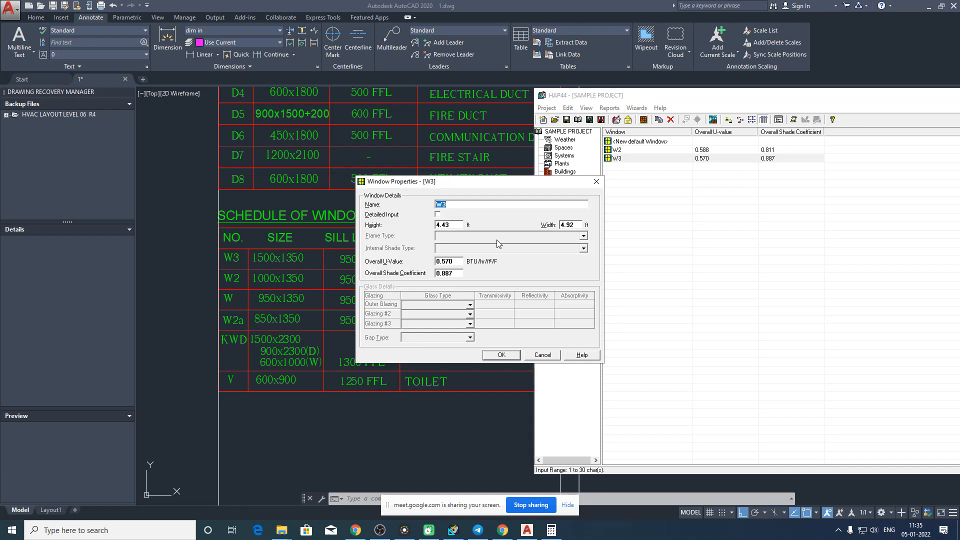
left_click(595, 183)
double_click(632, 151)
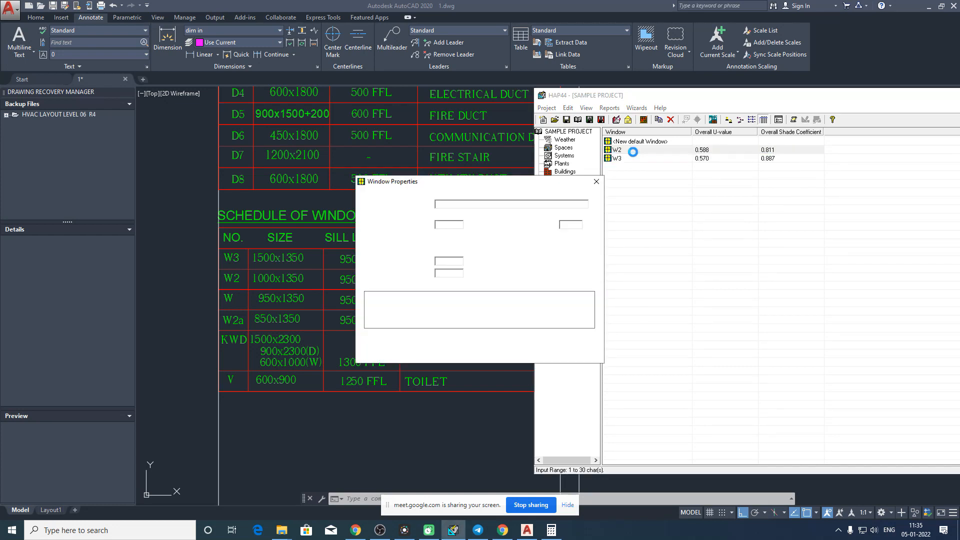
left_click(460, 224)
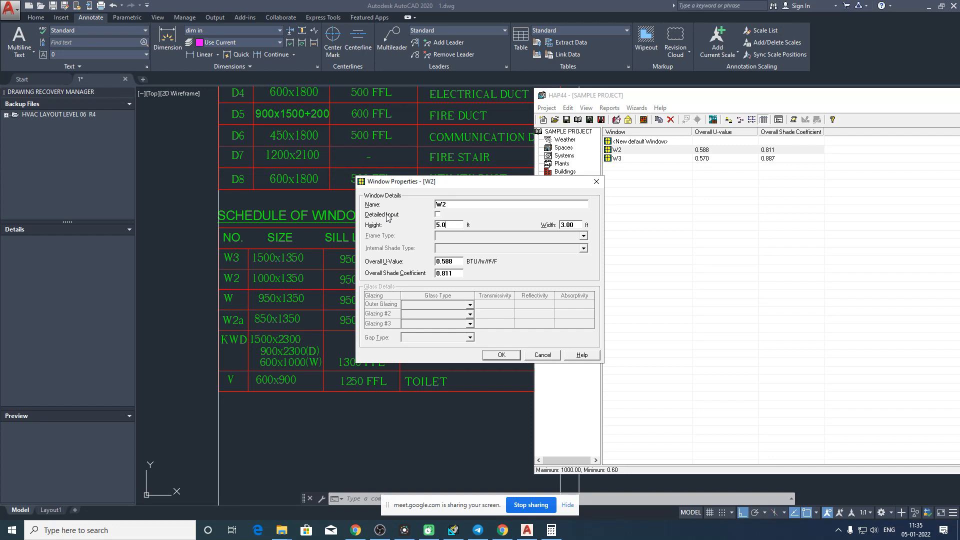
type("4.43")
left_click_drag(510, 183, 648, 180)
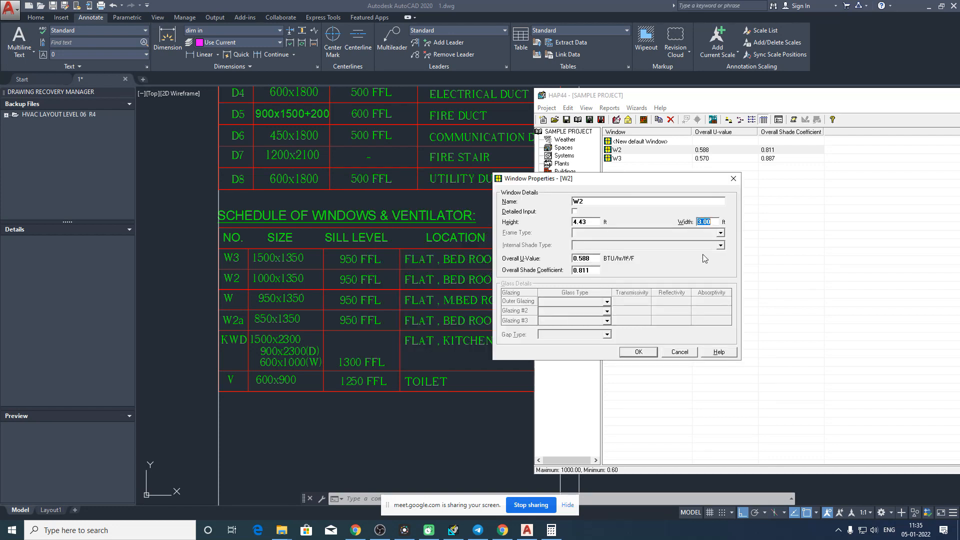
type("3")
left_click(638, 352)
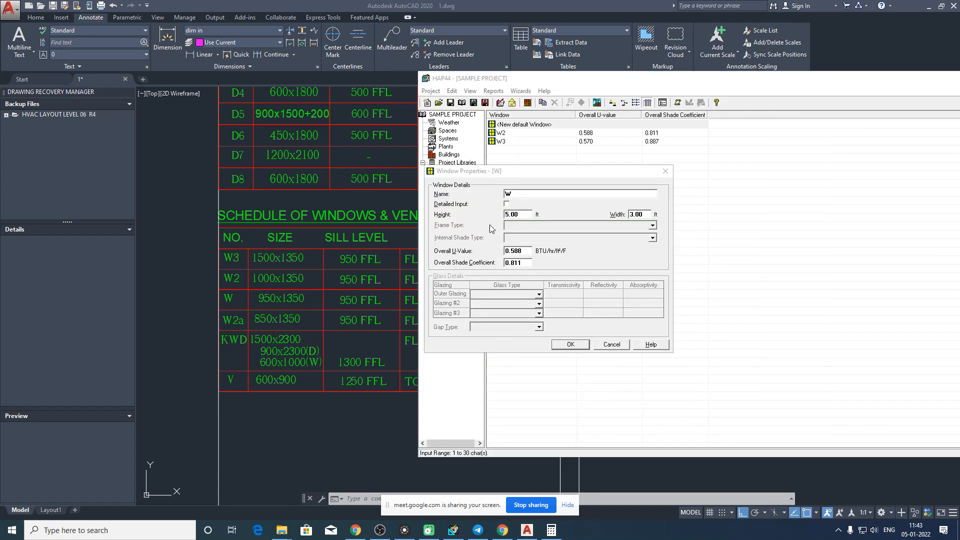
left_click(558, 530)
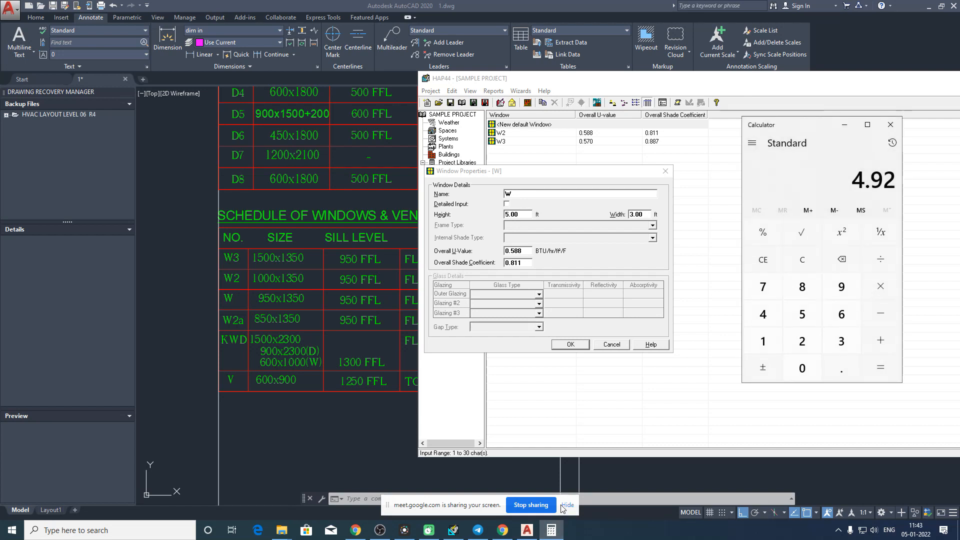
key("Escape")
type("1.5")
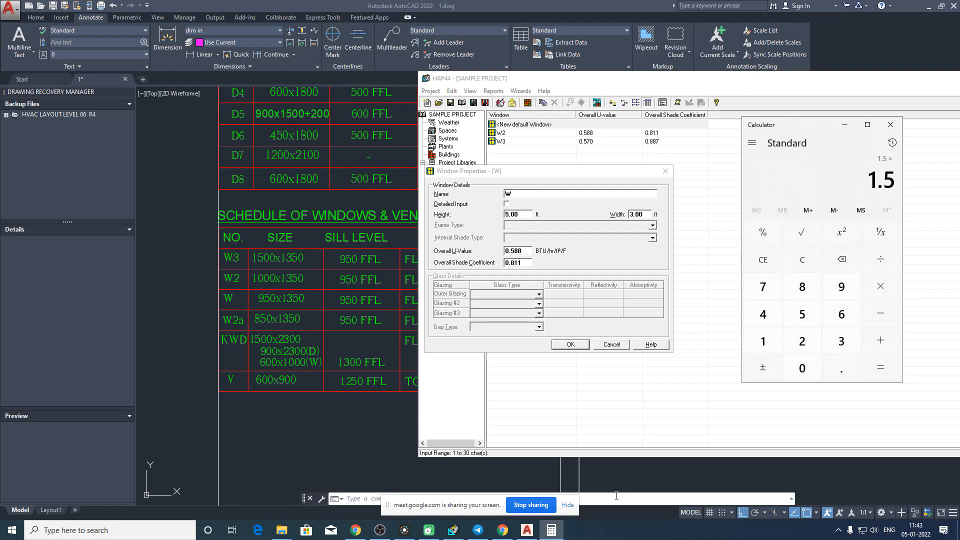
key("BackSpace")
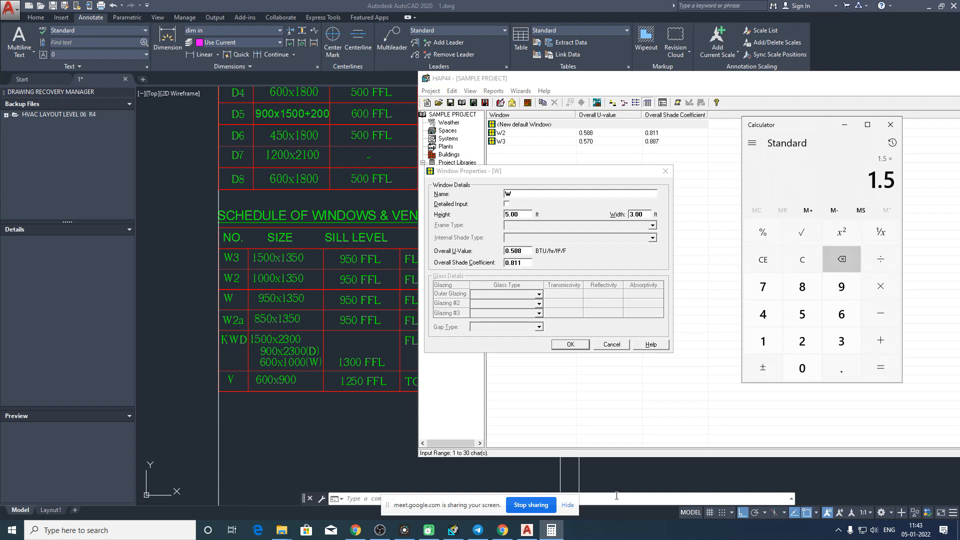
type("35*3.28")
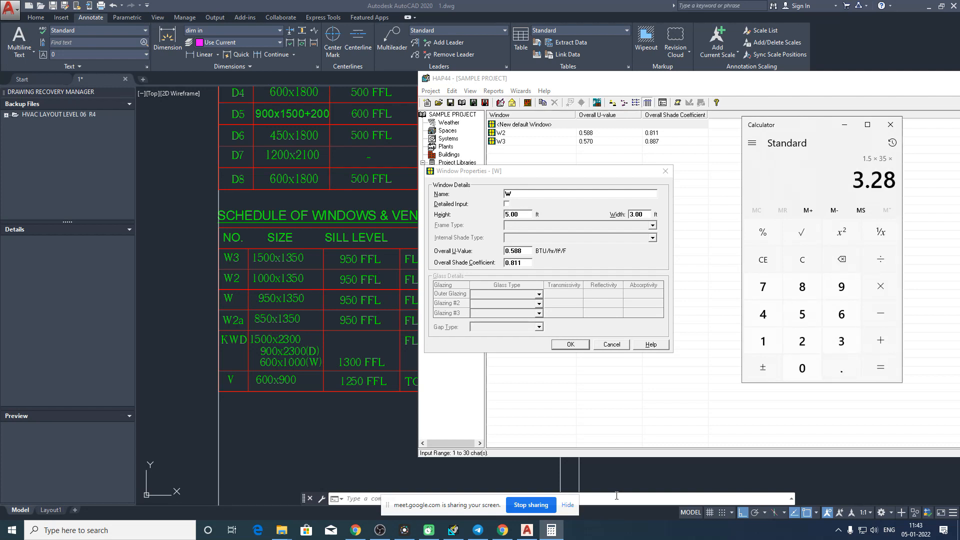
key("Return")
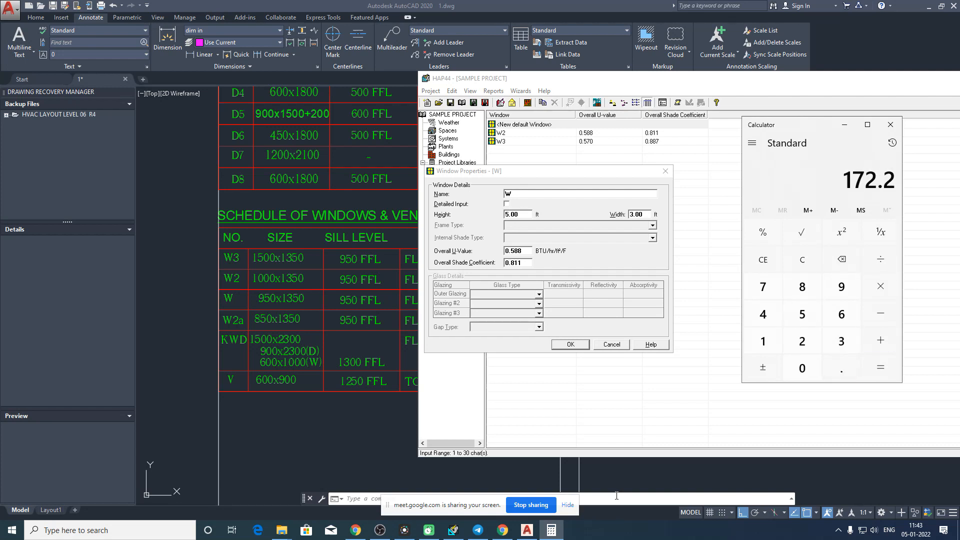
key("Escape")
- Calculate 1.35 × 3.28 in Calculator and set the height of window W to 4.428 ft
type("1.35*3.2")
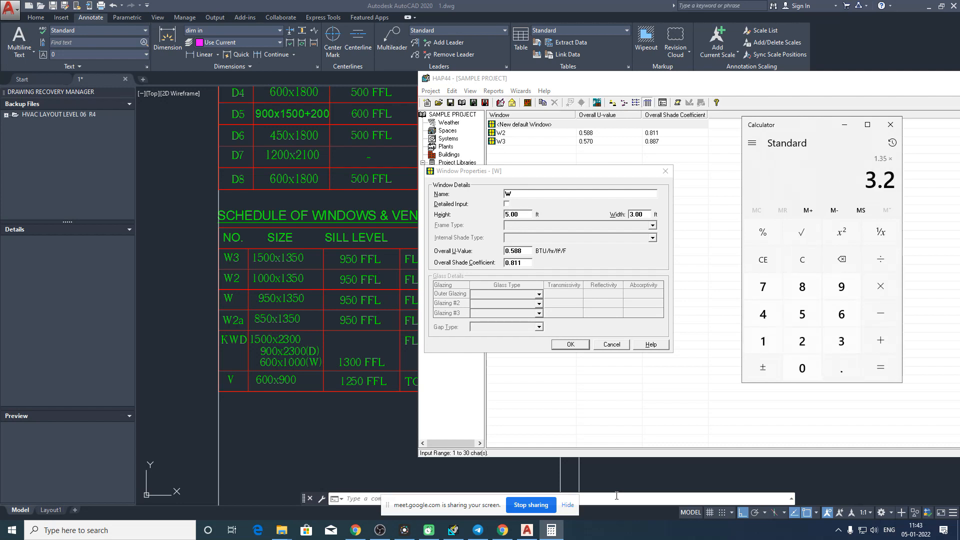
type("8")
key("Return")
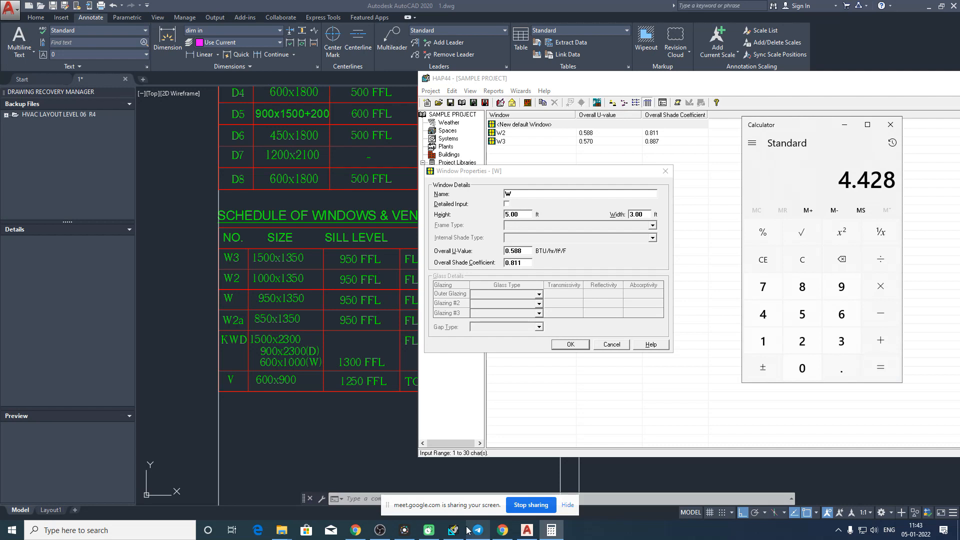
left_click(531, 215)
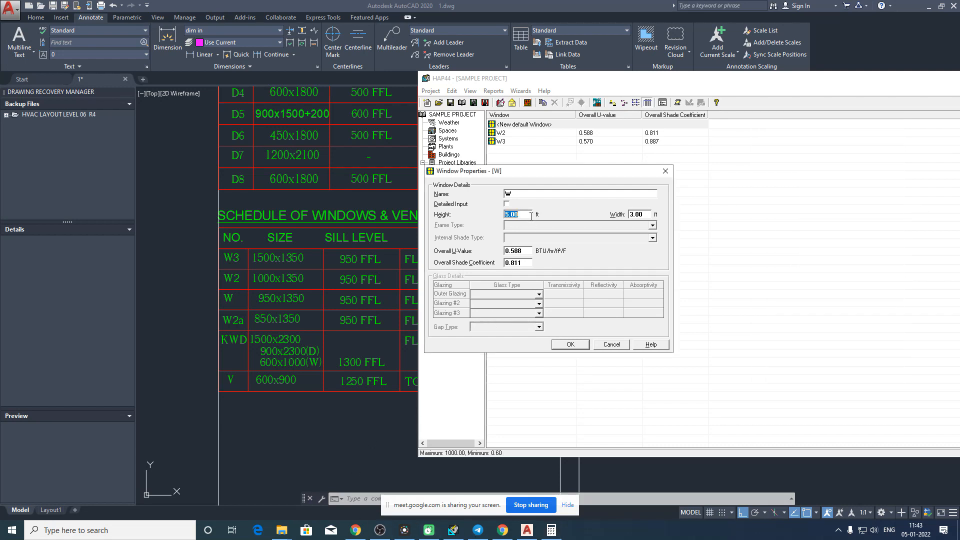
type("4.428")
- Calculate 0.95 × 3.28 in Calculator and set the width of window W to 3.116 ft
left_click(552, 530)
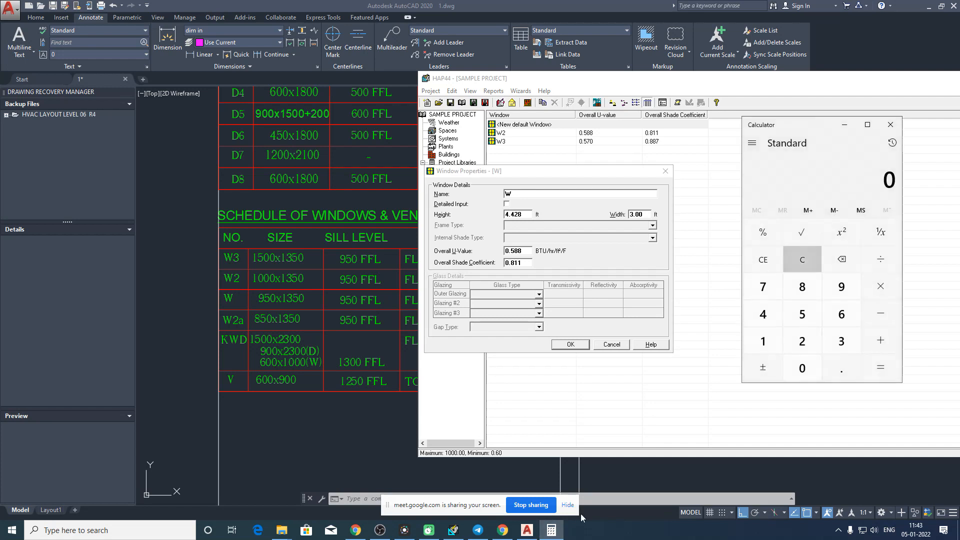
type(".95")
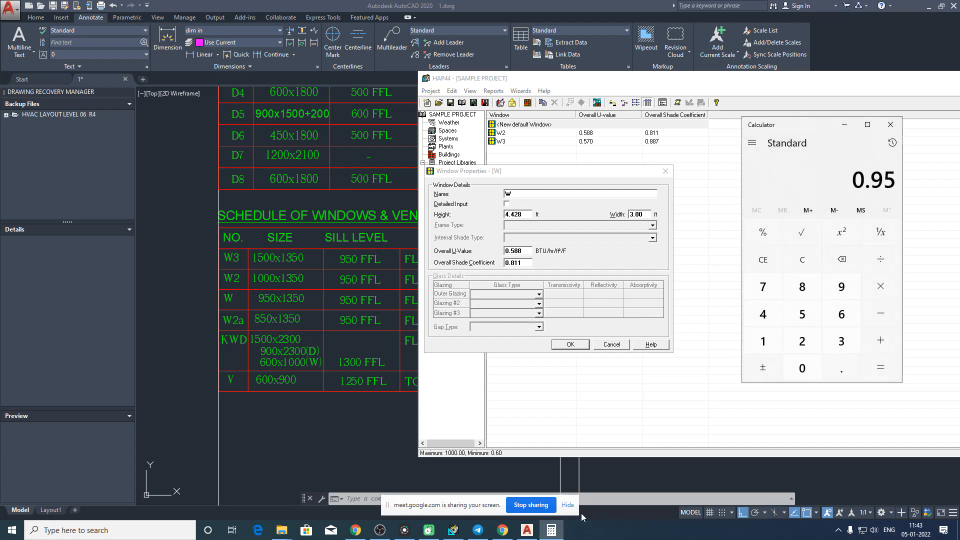
type("*3.28")
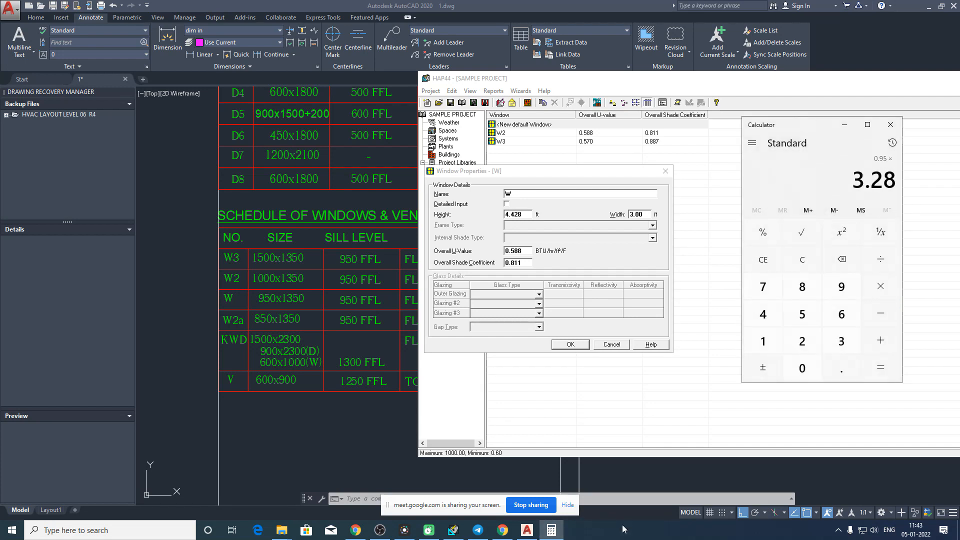
key("Return")
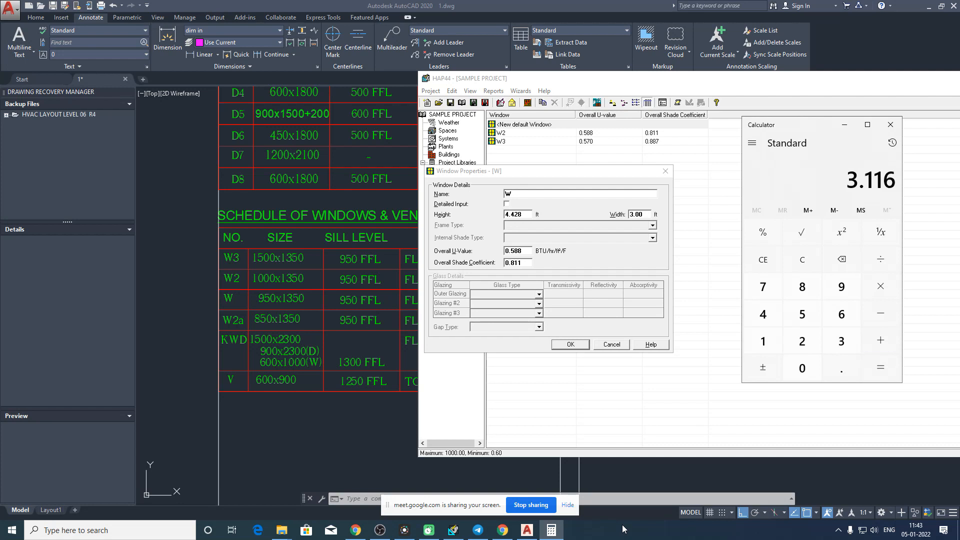
double_click(645, 214)
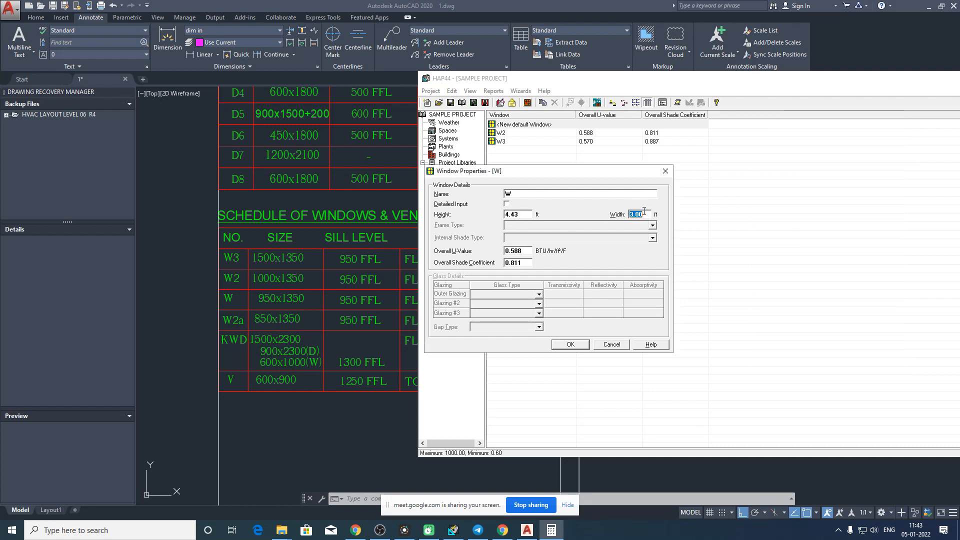
type("3.116")
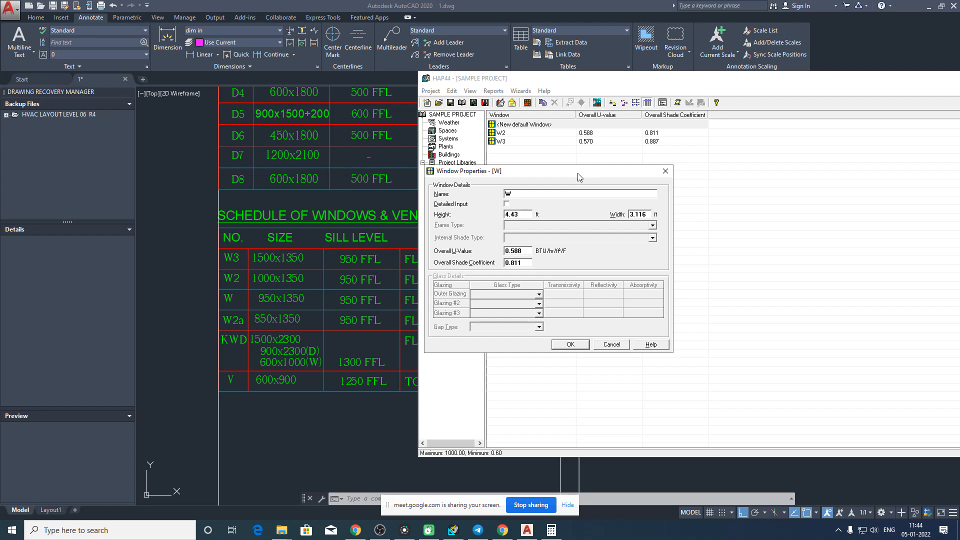
- Save the window assembly W and open a new default door assembly in the Doors library
left_click_drag(577, 173, 582, 153)
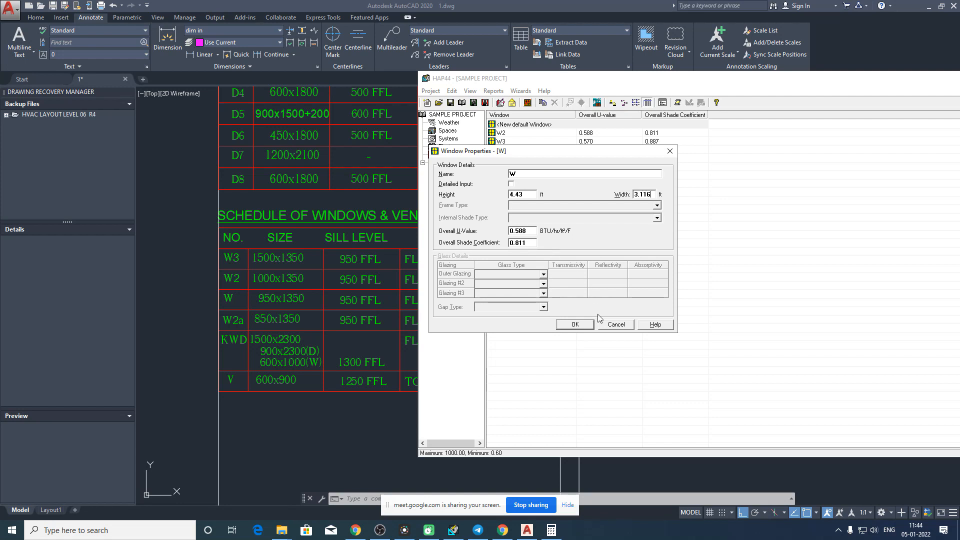
left_click(580, 325)
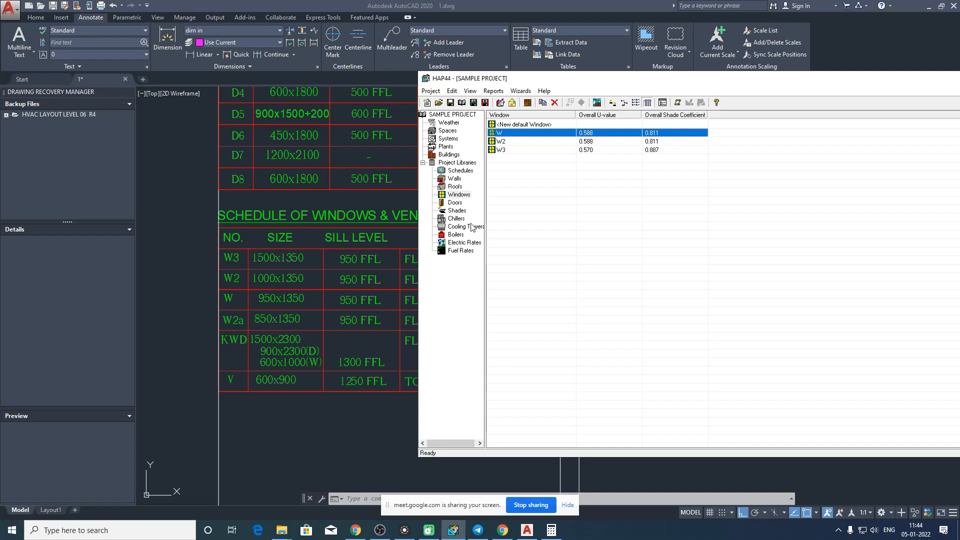
left_click(456, 203)
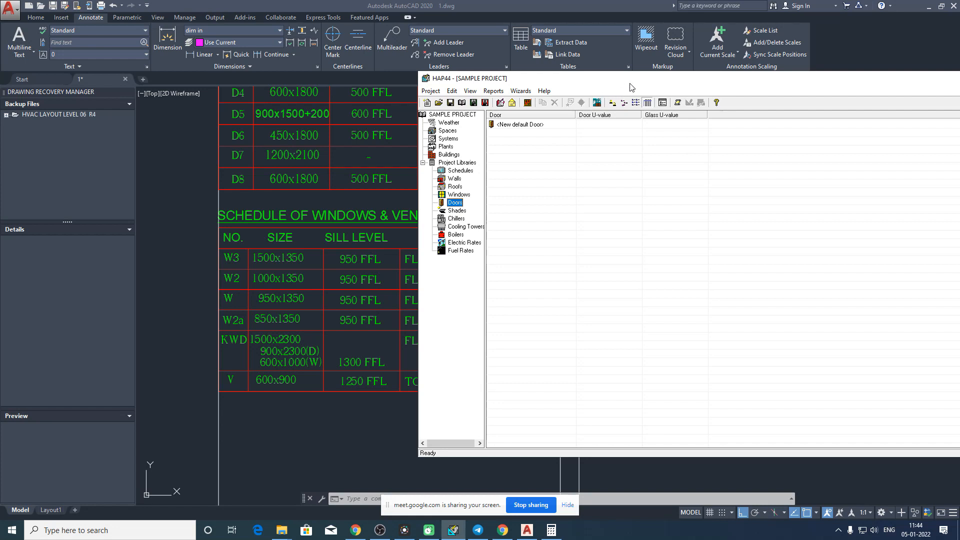
left_click_drag(631, 85, 532, 82)
double_click(422, 122)
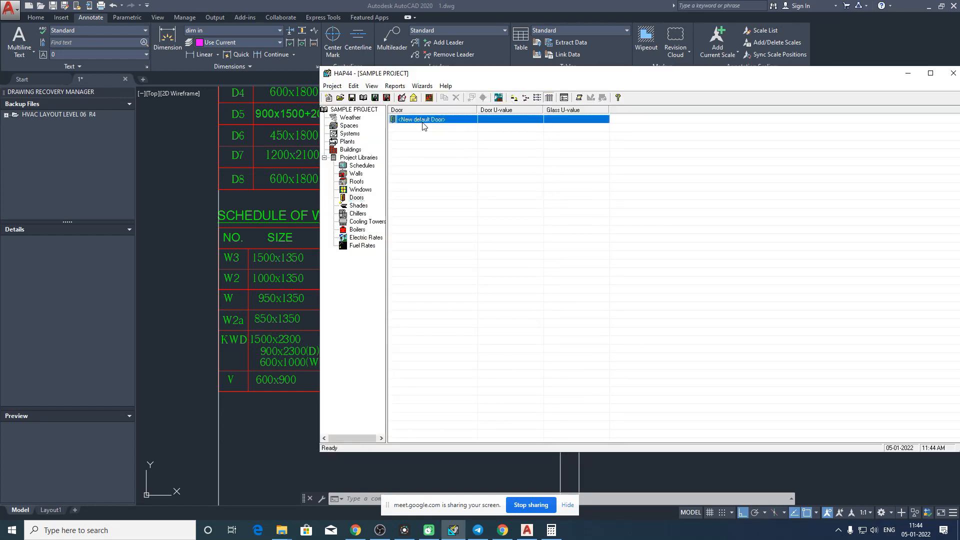
left_click_drag(454, 181, 479, 160)
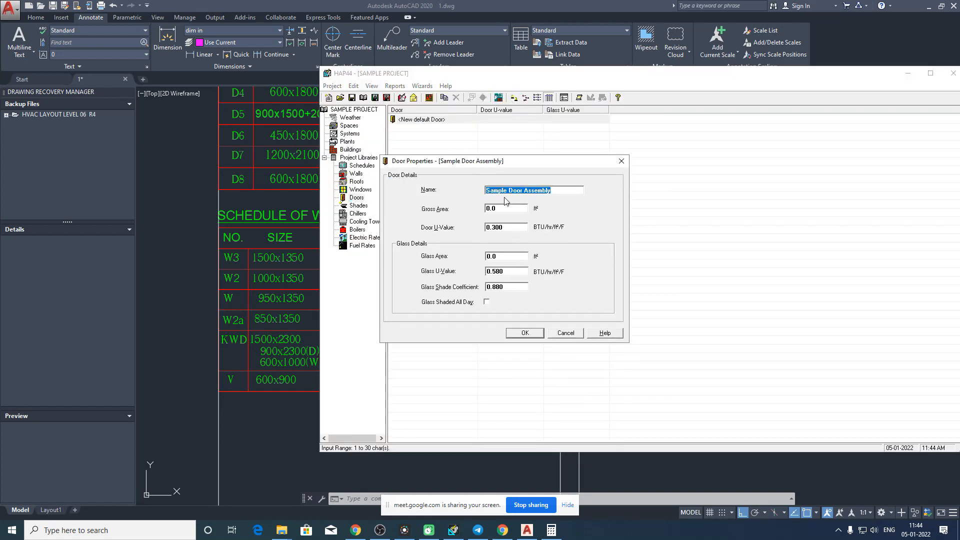
- Consult the schedule of doors in the AutoCAD drawing and name the new door assembly in HAP D1
left_click(294, 242)
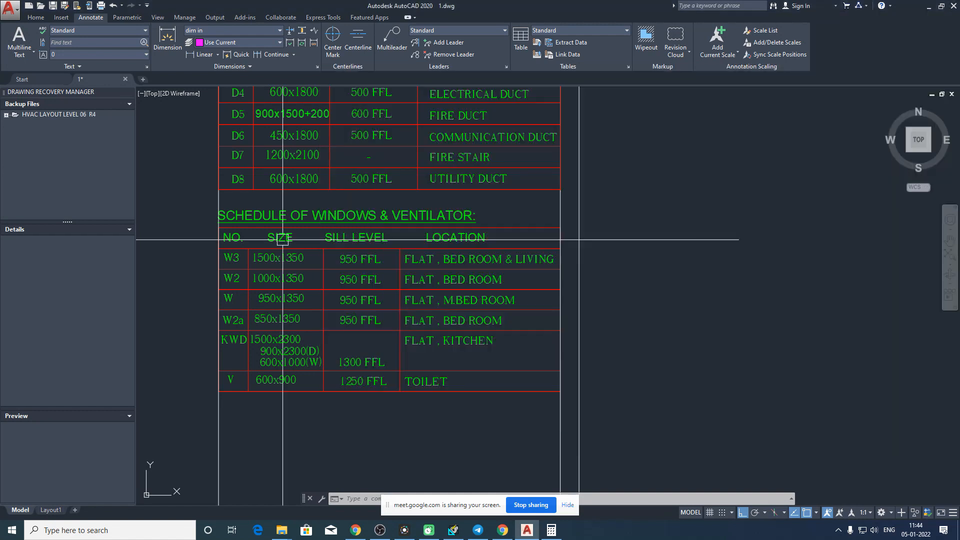
scroll(293, 223, "up", 2)
scroll(291, 225, "up", 2)
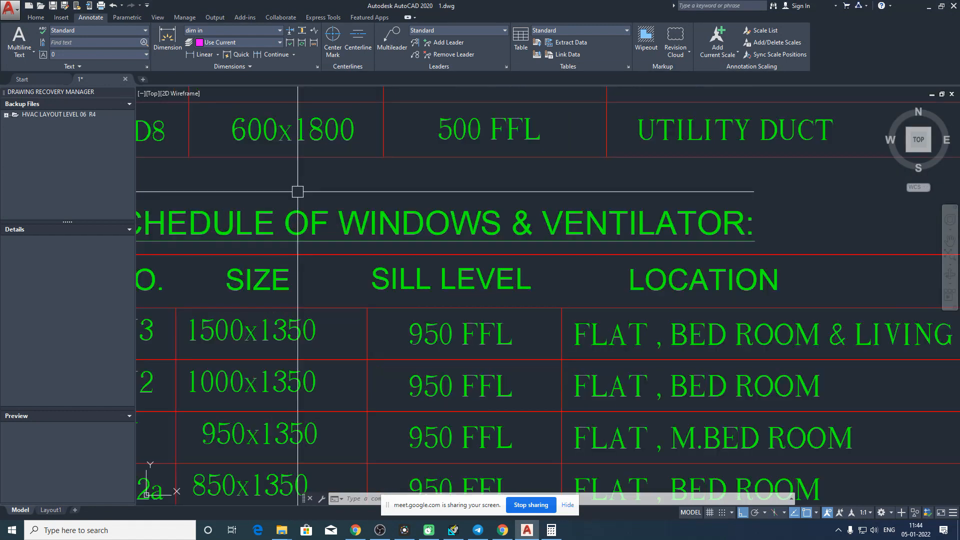
scroll(288, 259, "down", 2)
mouse_move(335, 201)
left_mouse_down()
mouse_move(367, 300)
mouse_move(388, 421)
left_mouse_up()
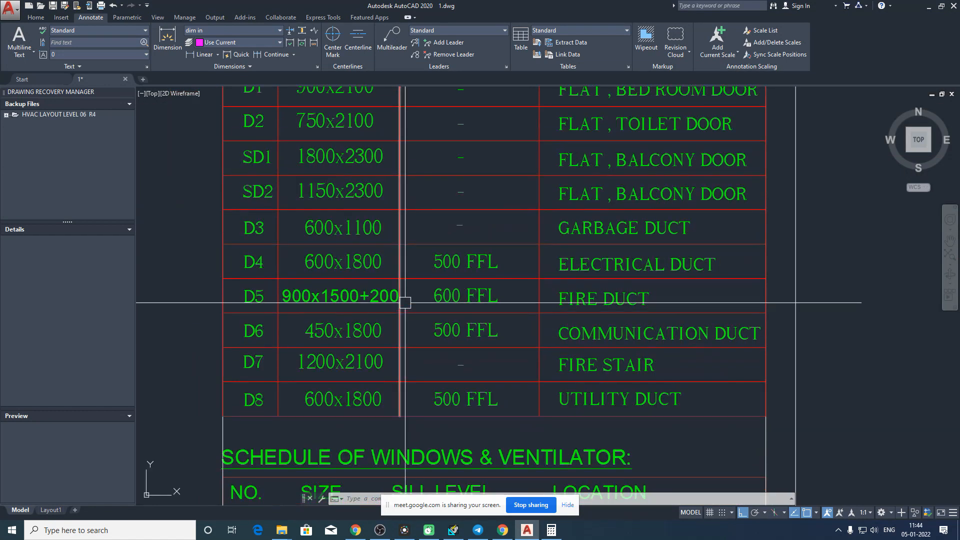
mouse_move(404, 303)
left_mouse_down()
mouse_move(388, 418)
mouse_move(389, 327)
left_mouse_up()
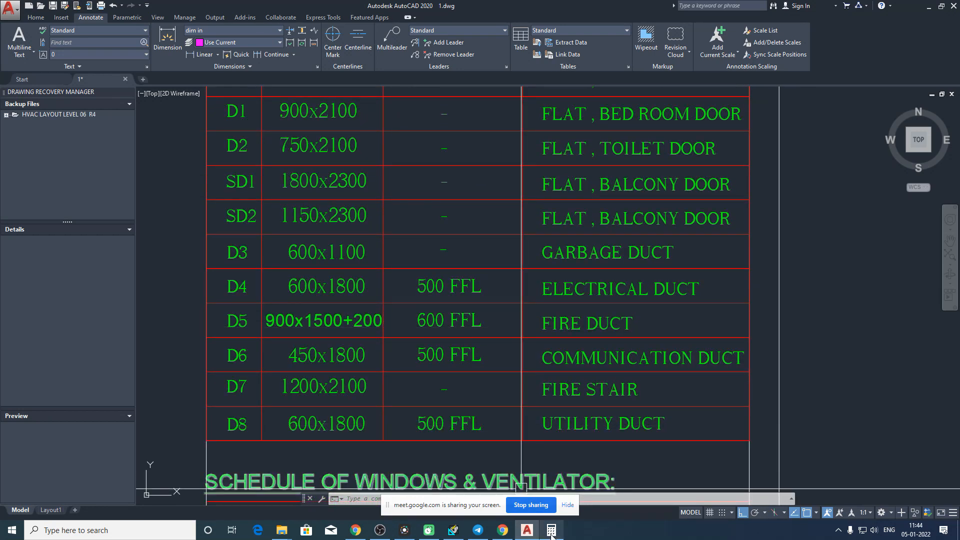
left_click(453, 530)
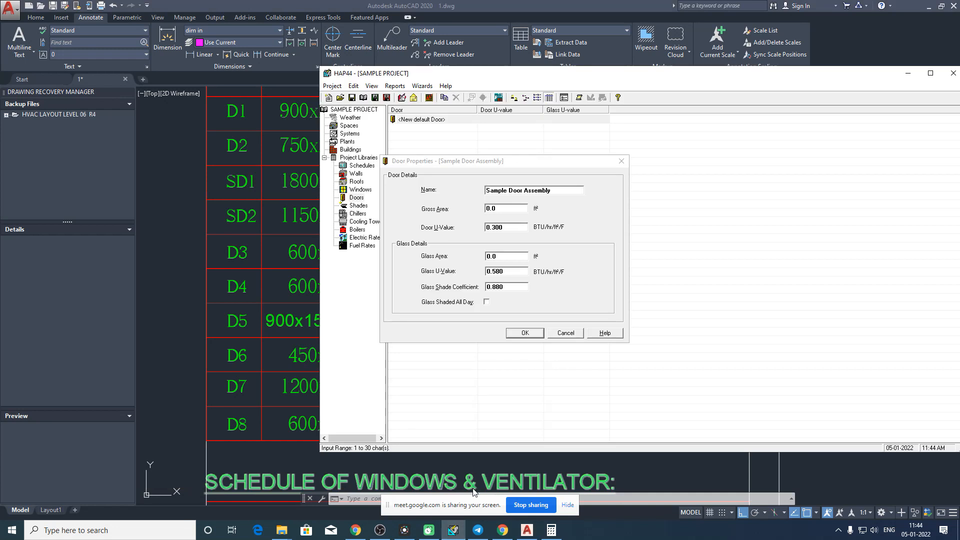
left_click(556, 196)
type("D1")
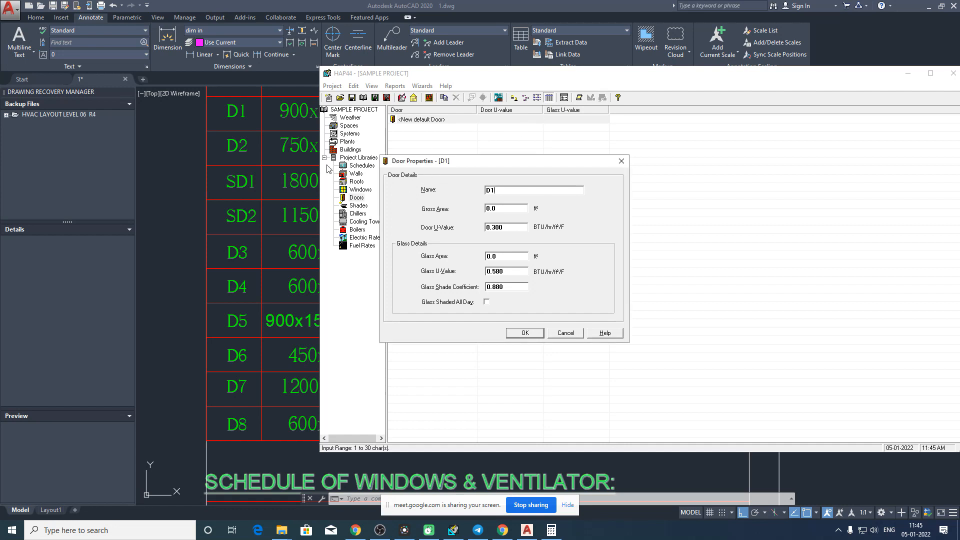
- Switch to the AutoCAD drawing and look up the size of door D1 in the schedule of doors
left_click(282, 200)
left_click_drag(321, 233, 245, 327)
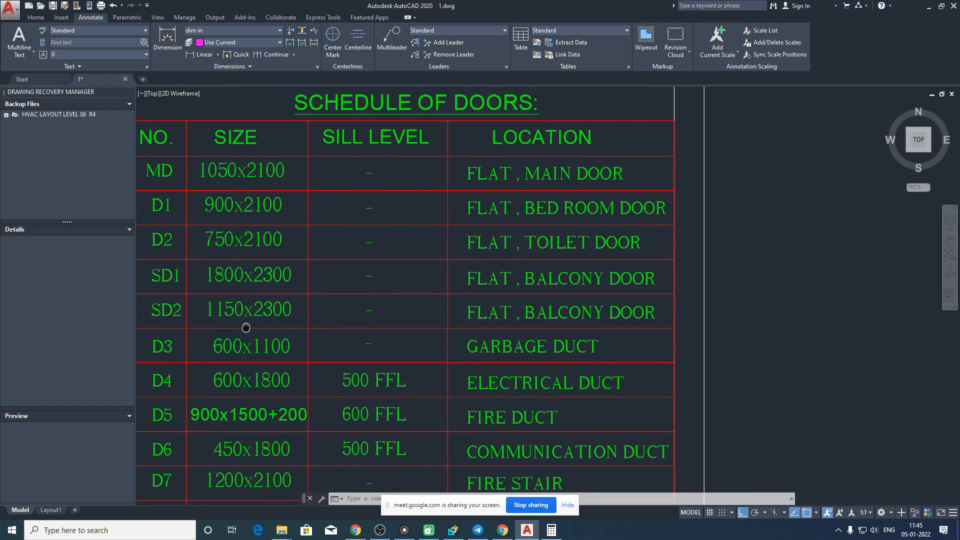
- Bring up HAP's door properties and, in Calculator, compute door D1's area in square feet as 1.05 × 2.1 × 10.76
left_click(453, 532)
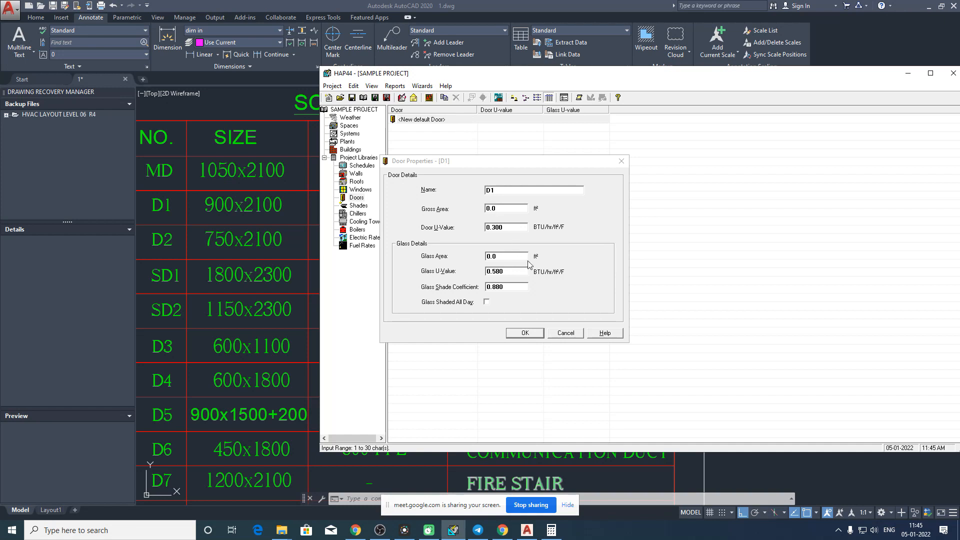
left_click(552, 531)
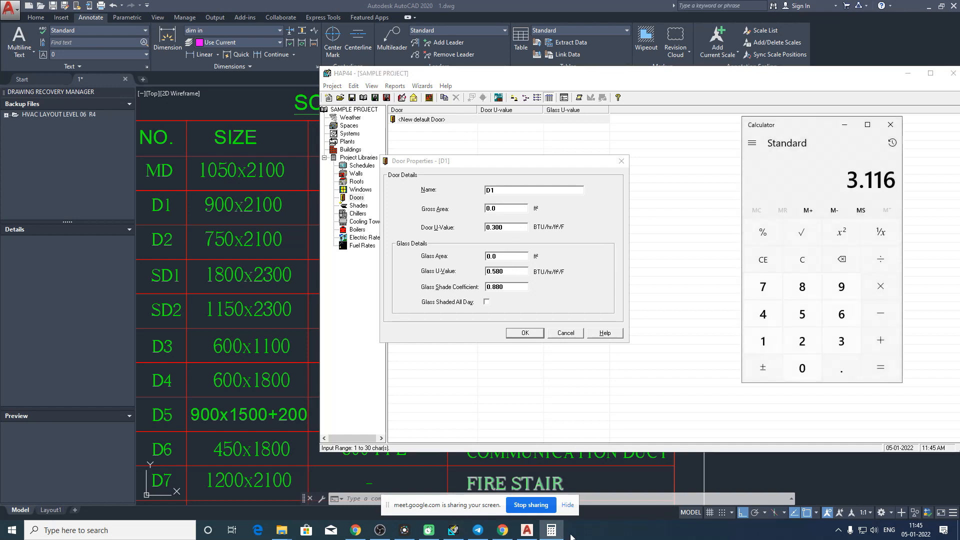
key("Escape")
type("1.05")
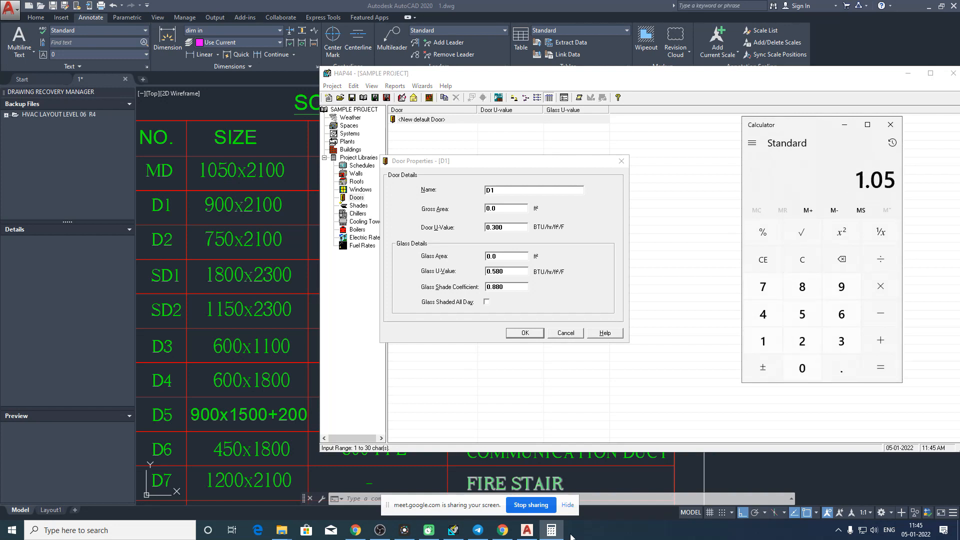
key("asterisk")
type("2.1")
key("asterisk")
type("1")
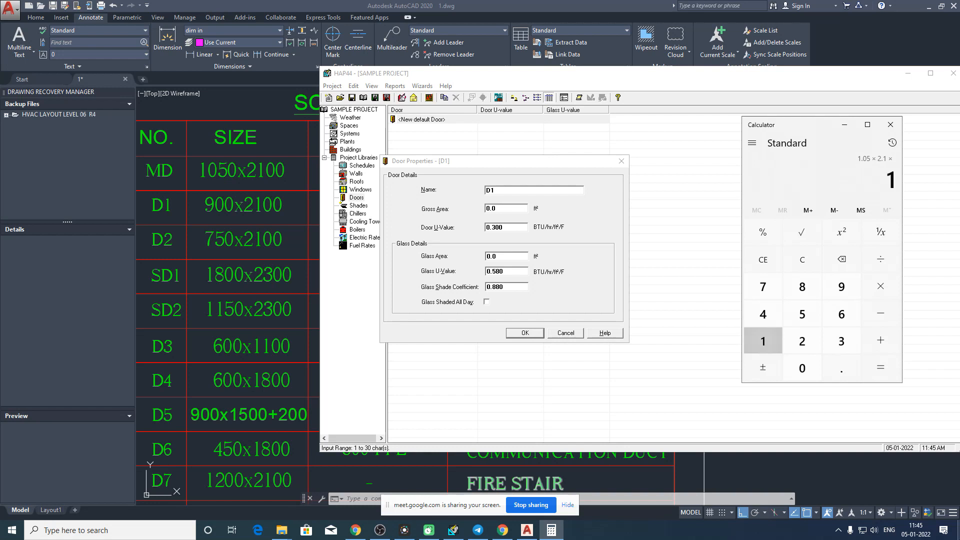
type("0.76")
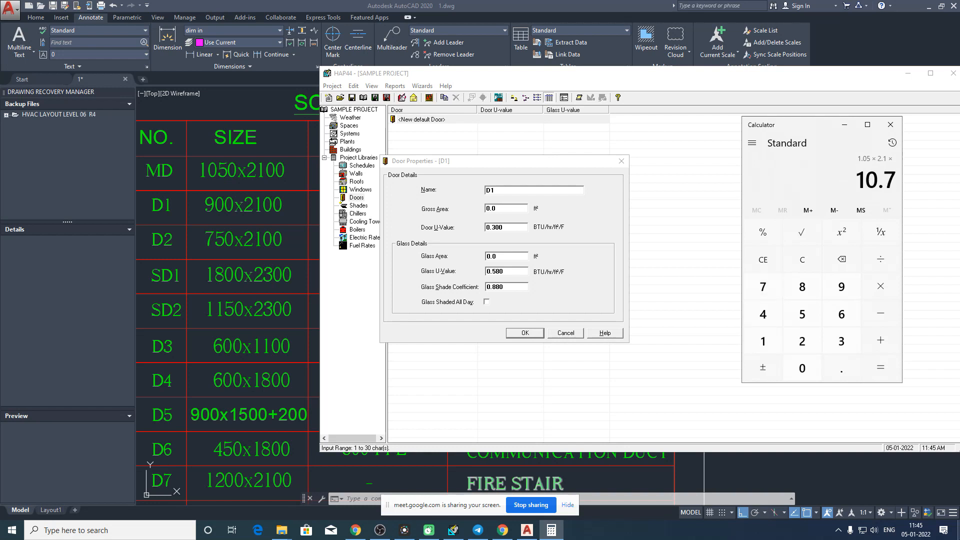
key("Return")
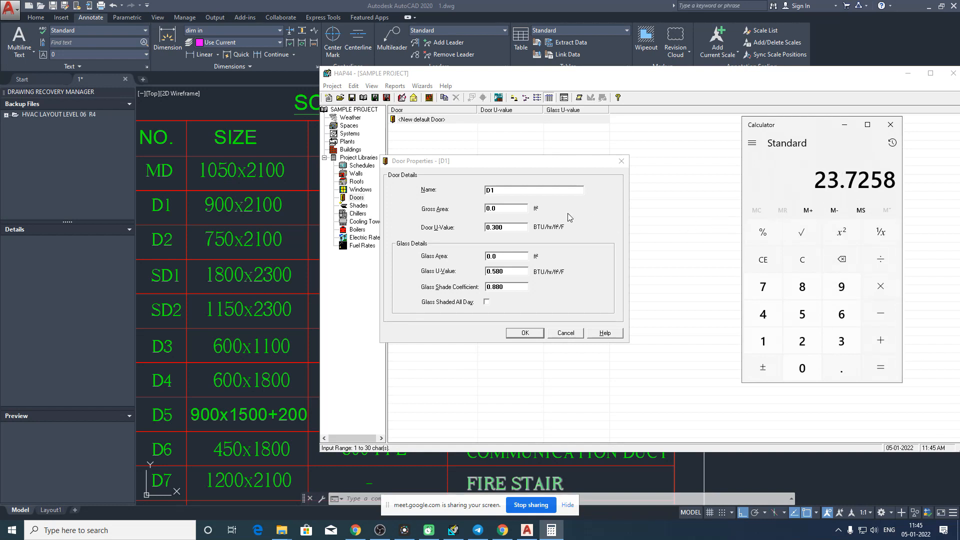
- Back in HAP, set door D1's gross area to 22.72 ft² and its U-value to 0.340, and save the door
left_click(509, 208)
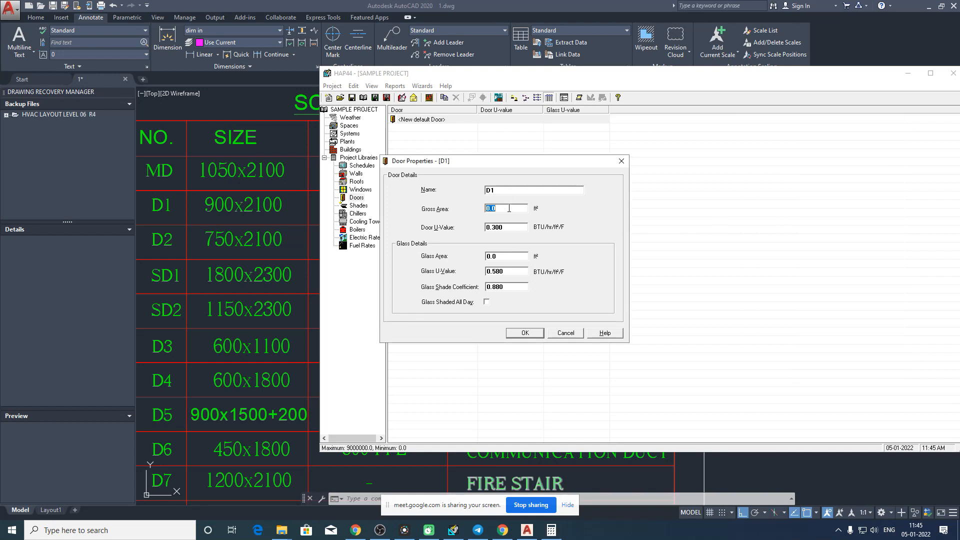
type("22.72")
left_click(516, 229)
type("0.")
left_click(523, 256)
left_click(525, 333)
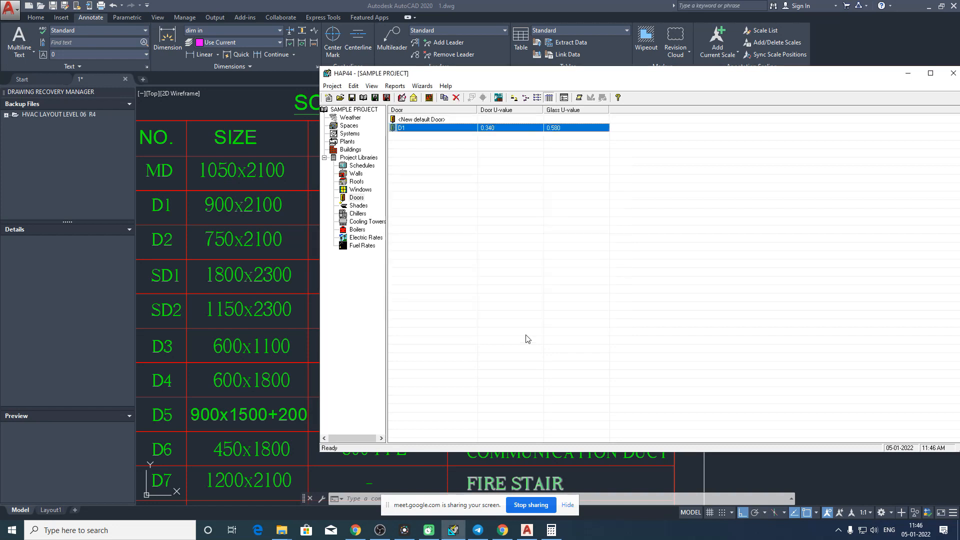
- Create two new default doors named D2 and D3, keeping their default properties
double_click(429, 121)
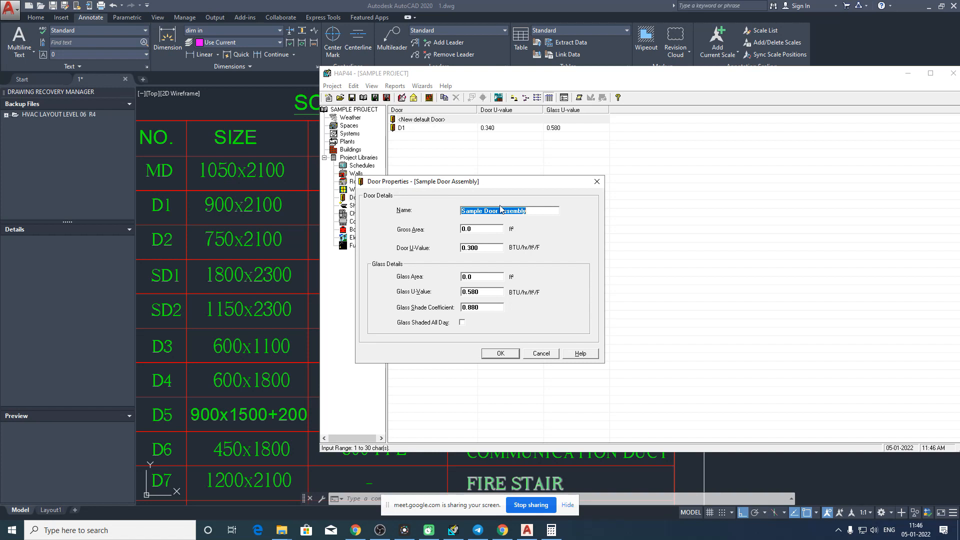
type("D2")
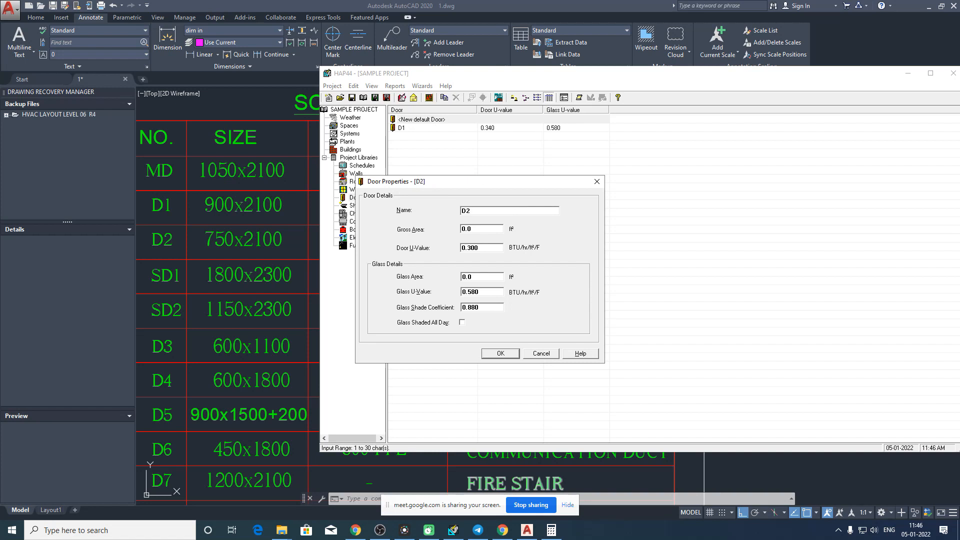
left_click(500, 353)
left_click(438, 120)
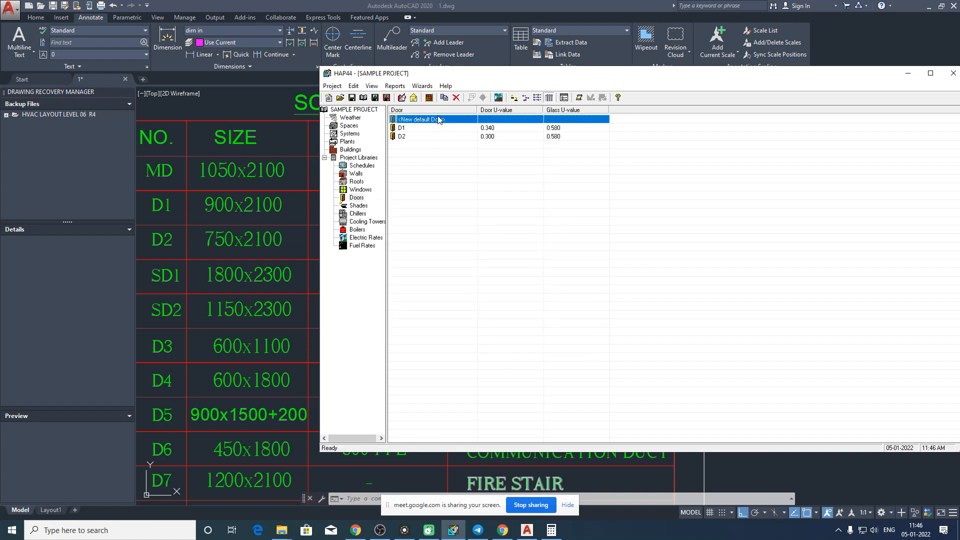
double_click(439, 120)
type("D")
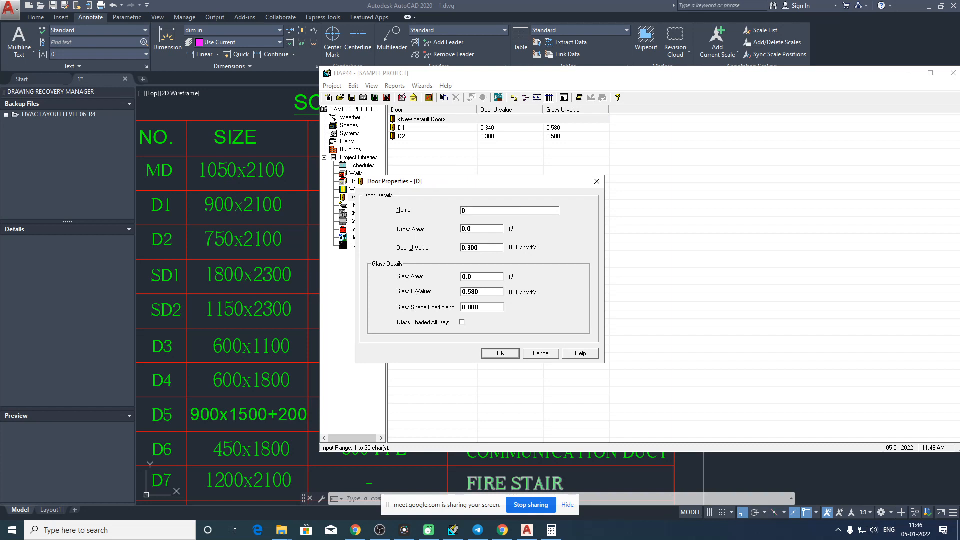
type("3")
left_click(500, 353)
- Duplicate door D1 and name the copy D4 with a capital D
right_click(417, 131)
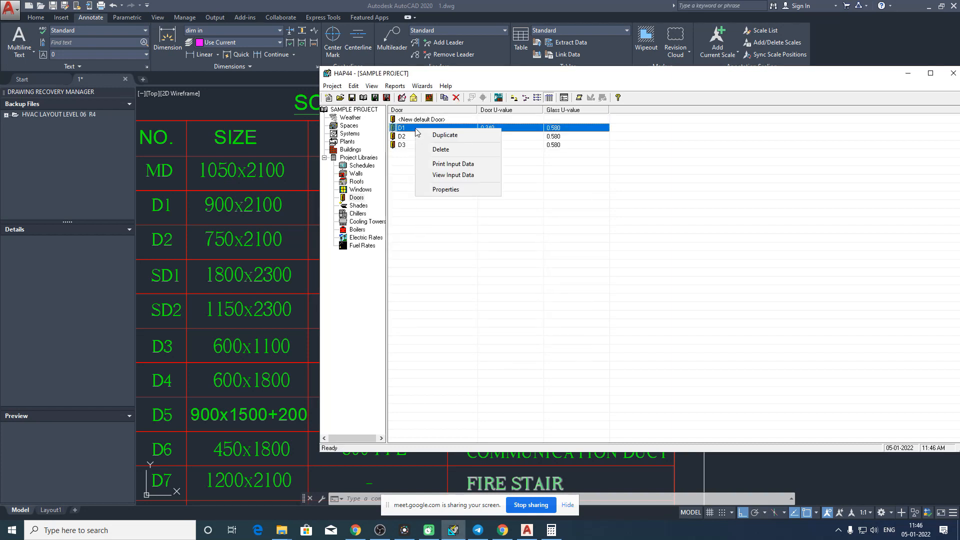
left_click(444, 135)
type("d")
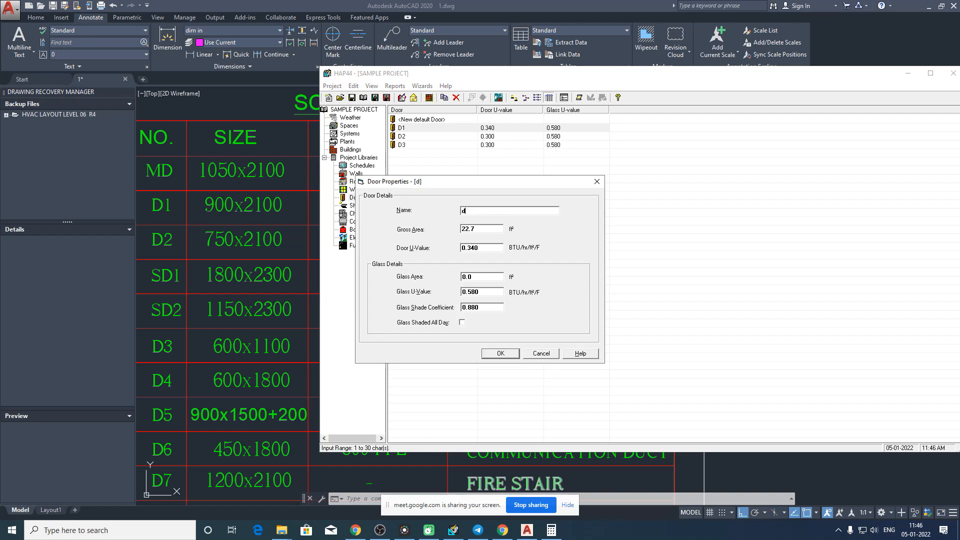
type("4")
left_click(504, 356)
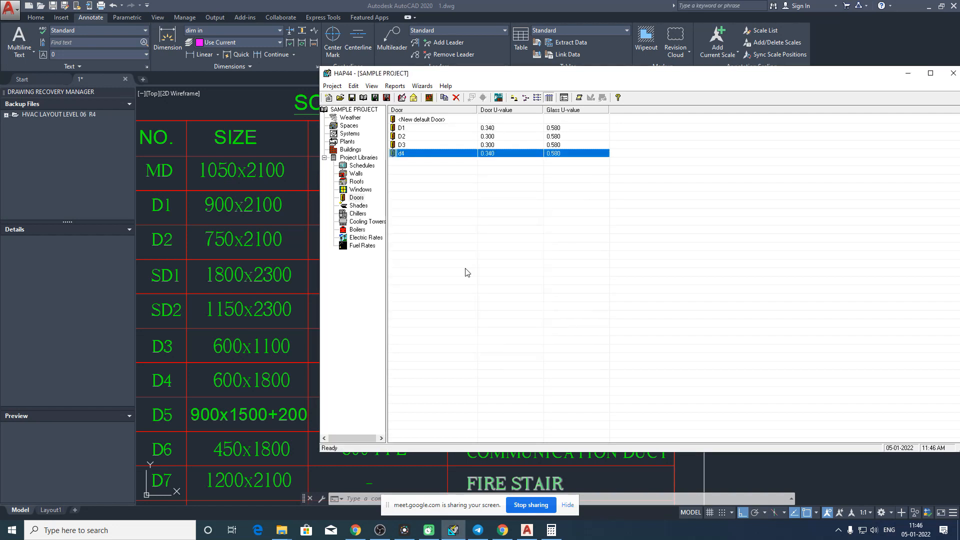
double_click(416, 155)
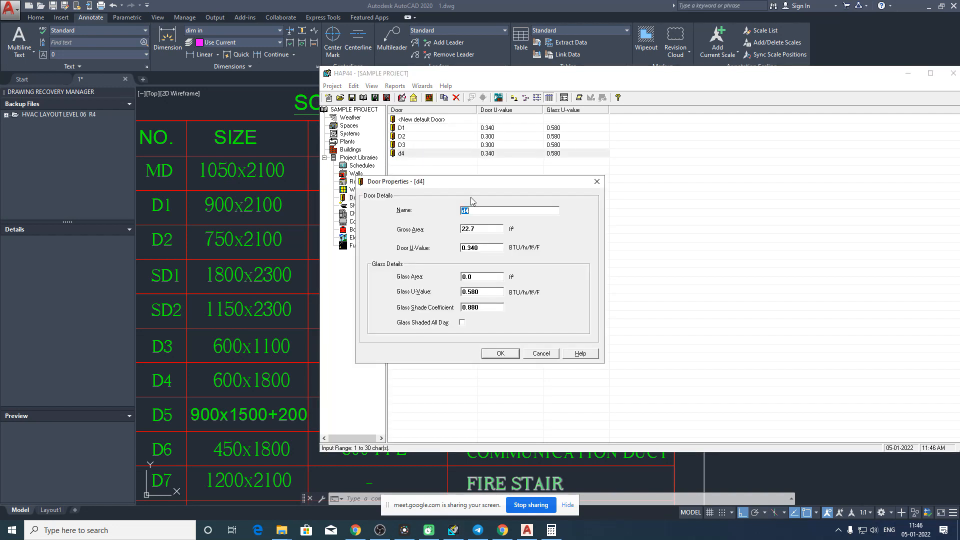
type("D4")
left_click(510, 355)
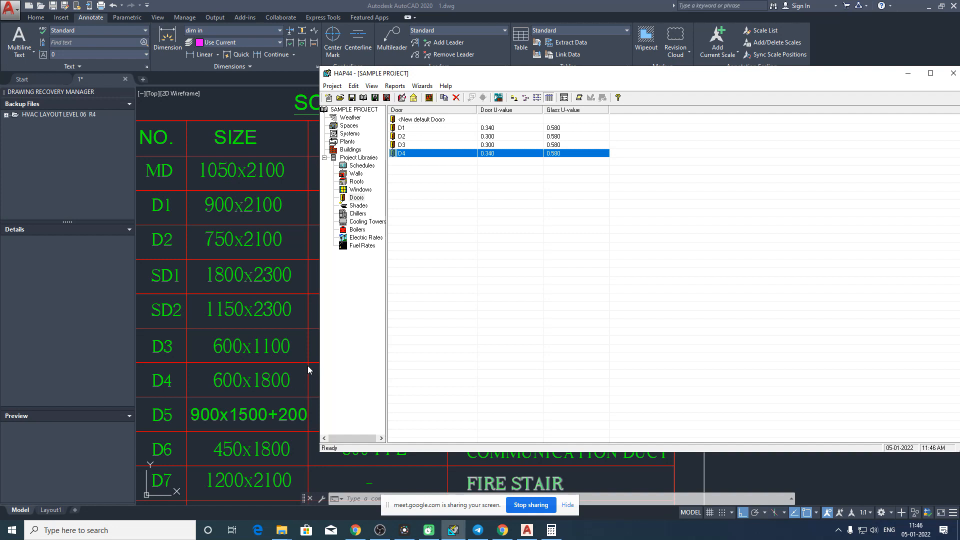
- Duplicate door D4 and name the copy D5
right_click(419, 153)
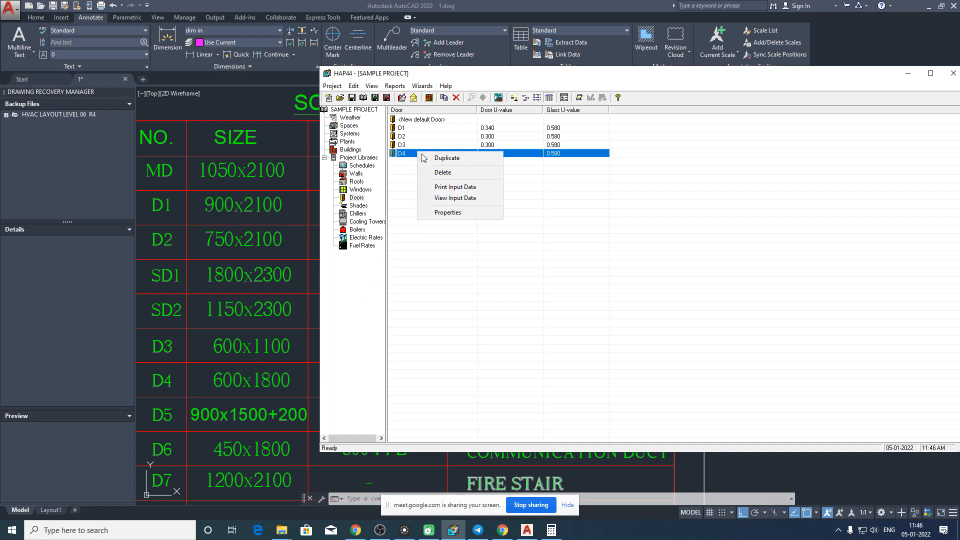
left_click(454, 157)
type("D")
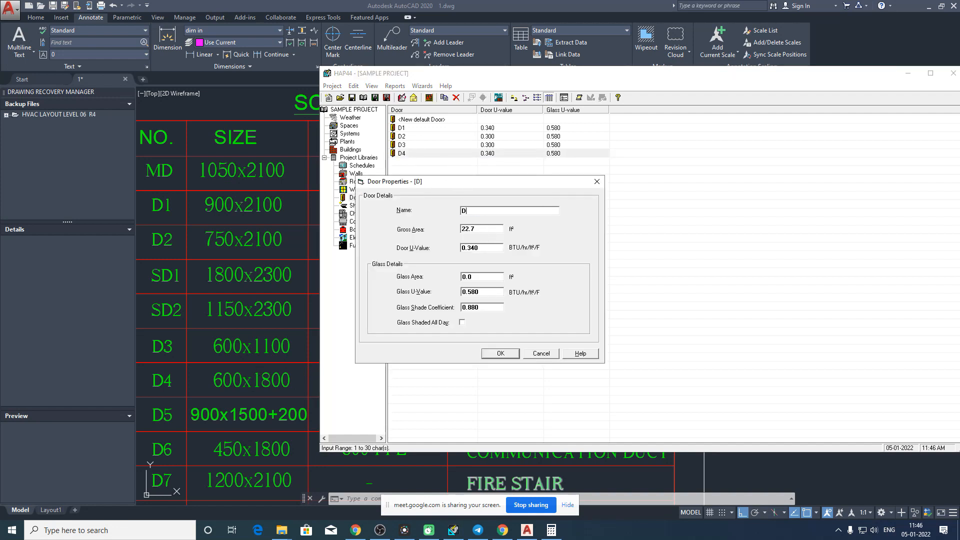
type("5")
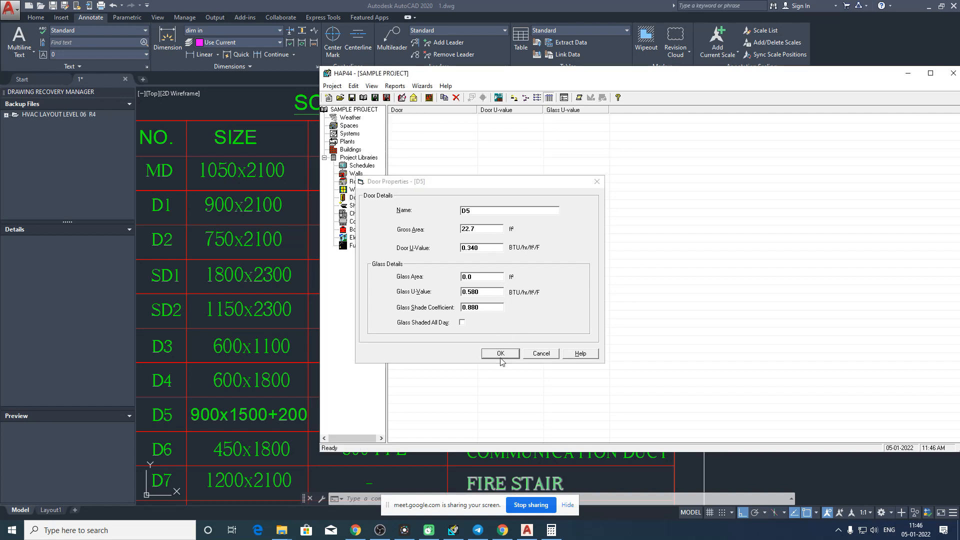
left_click(500, 353)
- Duplicate door D5 and name the copy D6
right_click(411, 166)
left_click(450, 170)
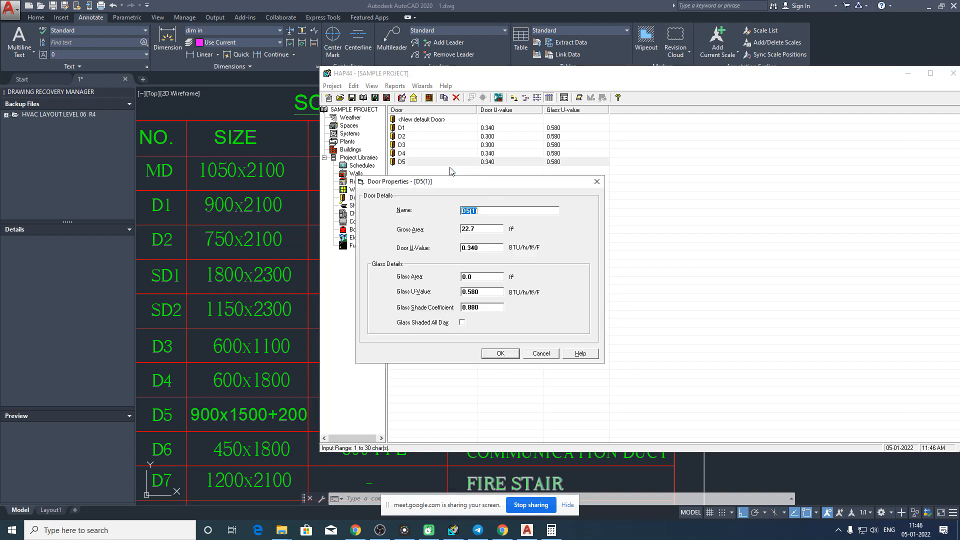
type("D6")
left_click(501, 354)
- Duplicate door D6 and name the copy D7
right_click(423, 170)
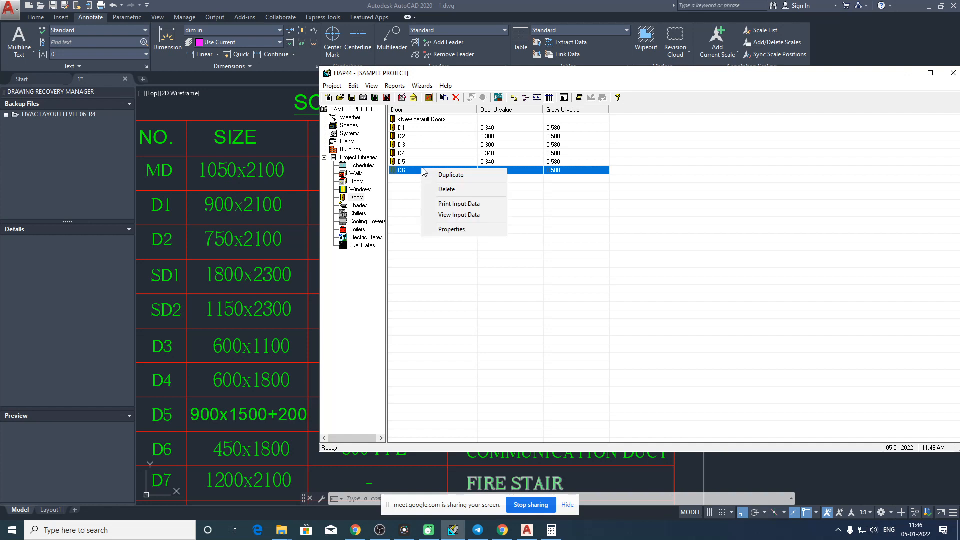
left_click(453, 177)
type("D7")
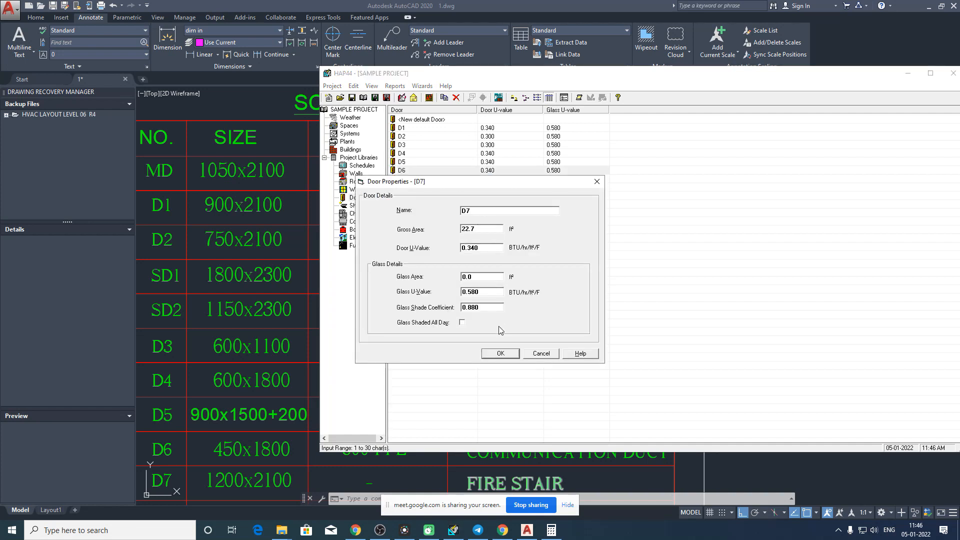
left_click(508, 356)
- Check door D1's properties, close them, and open door D2's properties
double_click(408, 128)
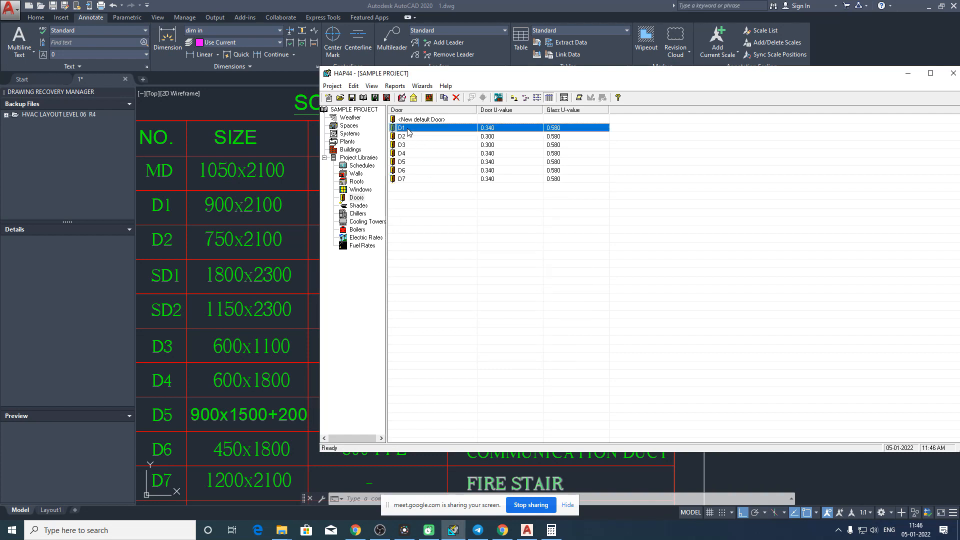
left_click(500, 354)
left_click(404, 137)
double_click(406, 138)
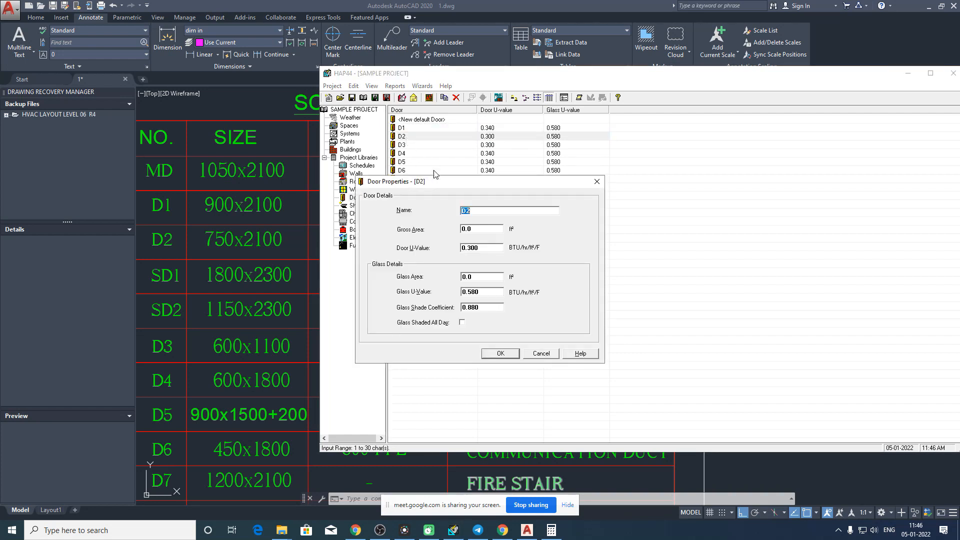
left_click_drag(483, 187, 604, 155)
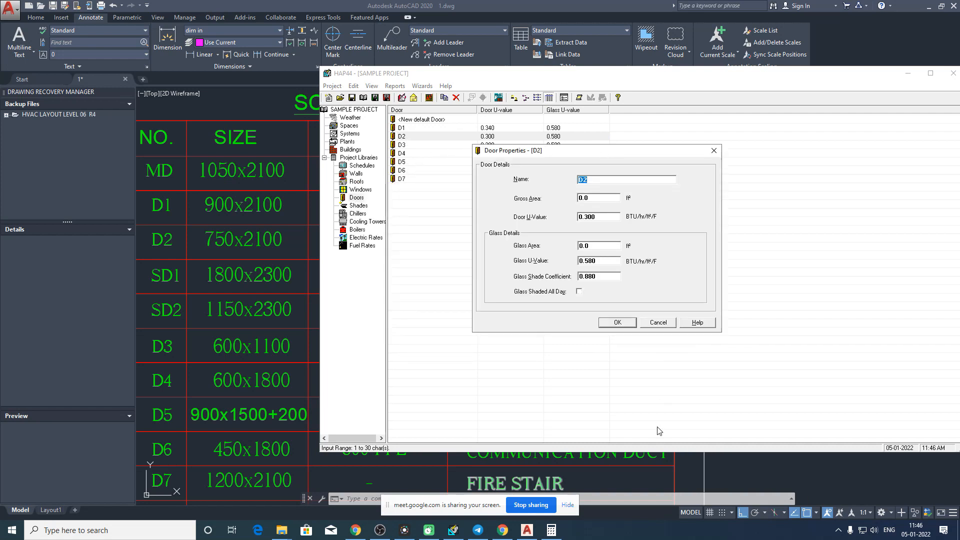
- In Calculator, compute door D2's area in square feet as 750 × 2100 ÷ 1000000 × 10.76
left_click(554, 529)
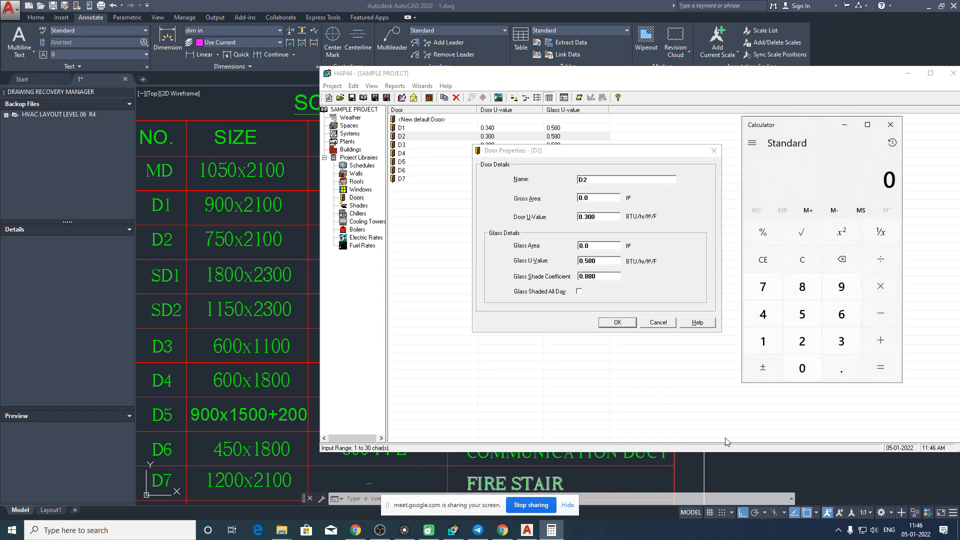
type("750")
key("asterisk")
type("2100")
key("slash")
type("10000")
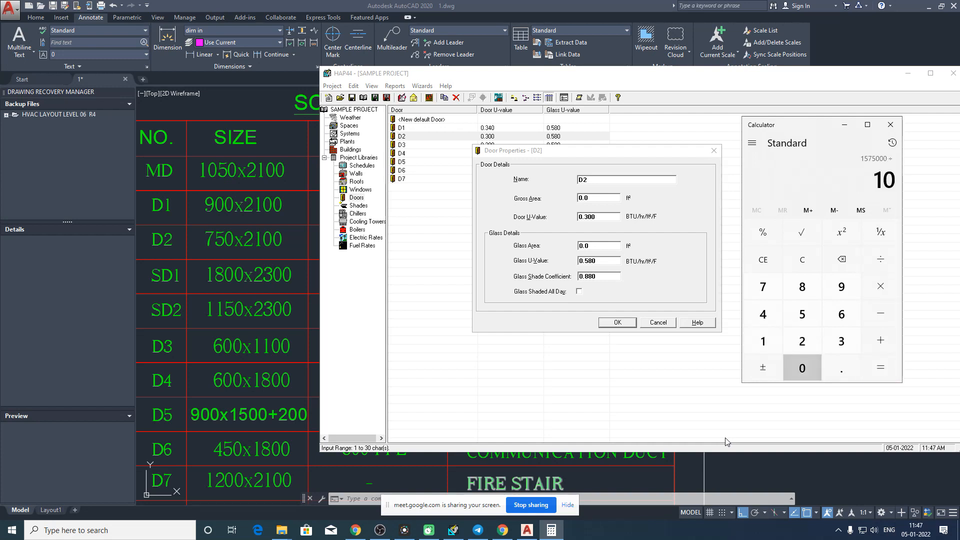
type("00,00")
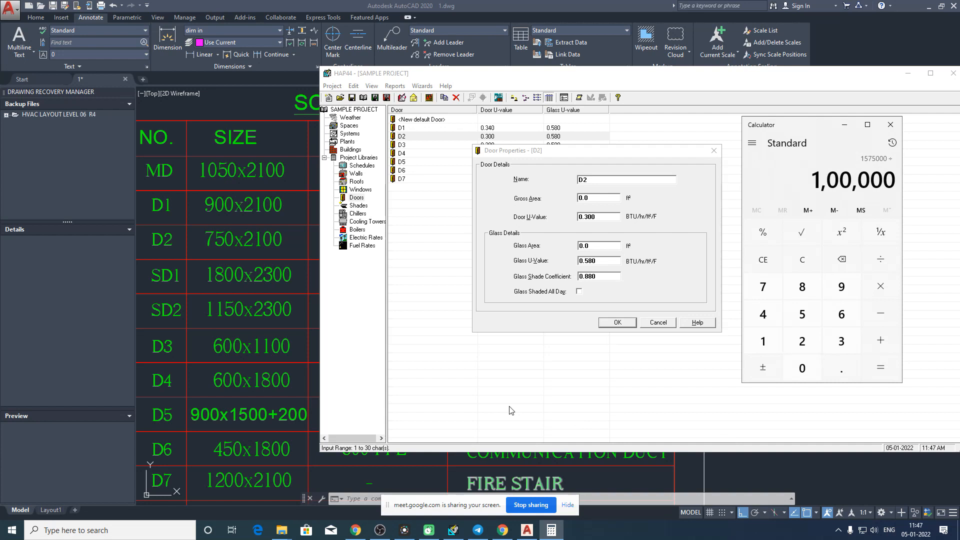
type("0")
key("Return")
key("asterisk")
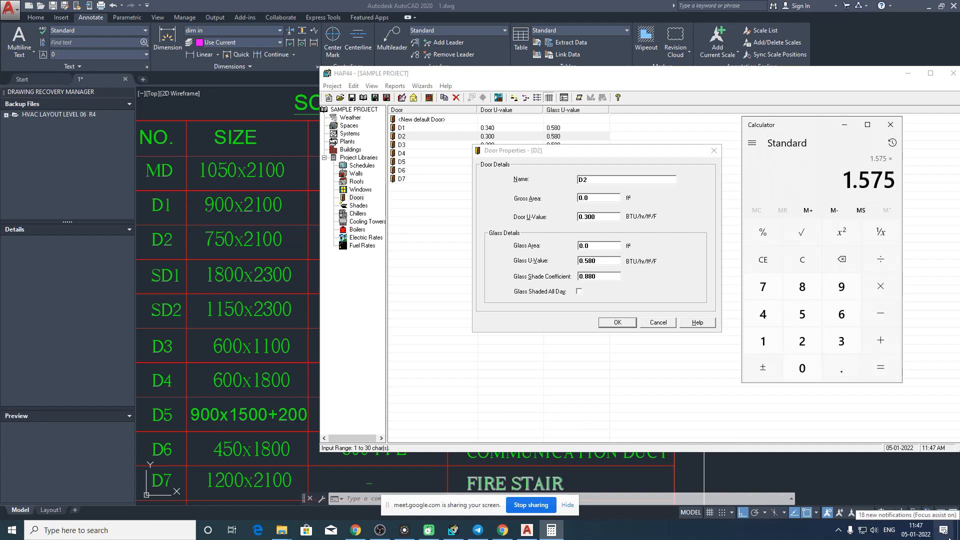
type("10.76")
key("Return")
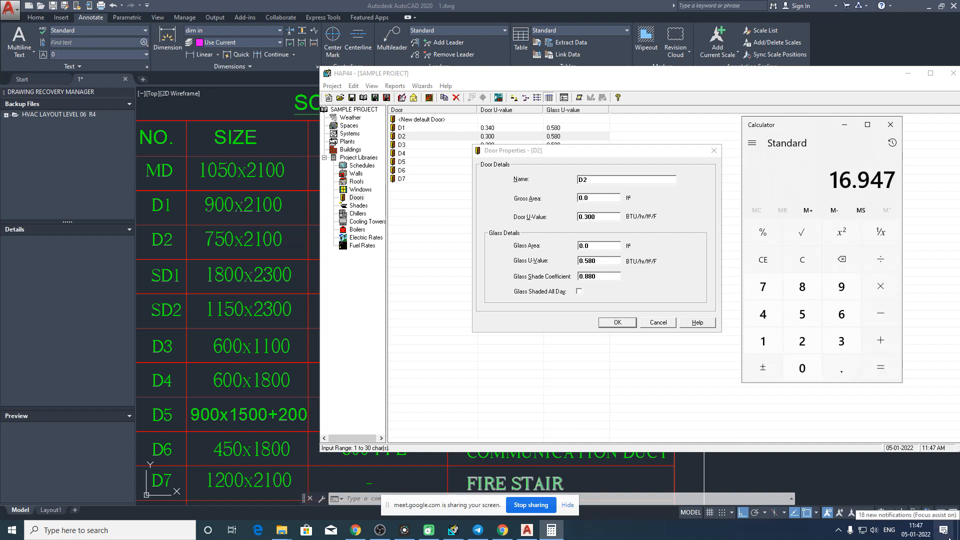
- Back in HAP, set door D2's gross area to 16.94 ft² and save the door
left_click(601, 207)
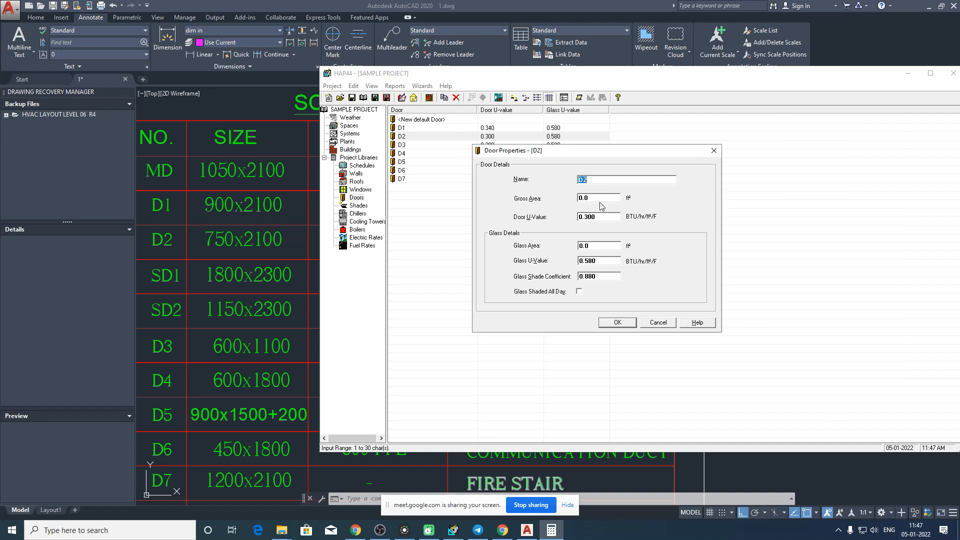
left_click(601, 197)
type("16.94")
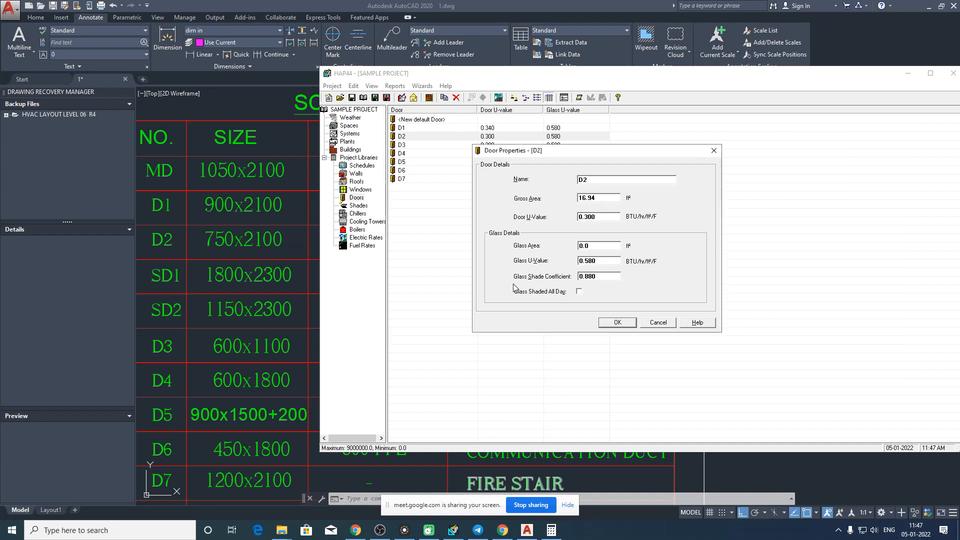
left_click(618, 323)
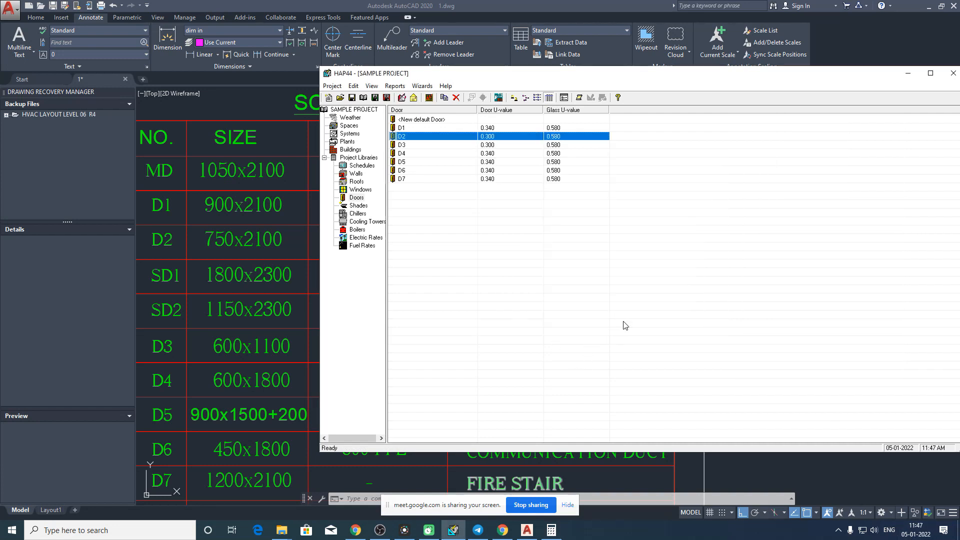
- Open door D3's properties and, in Calculator, compute its area in square feet as 0.6 × 1.1 × 10.76
left_click(408, 146)
double_click(408, 146)
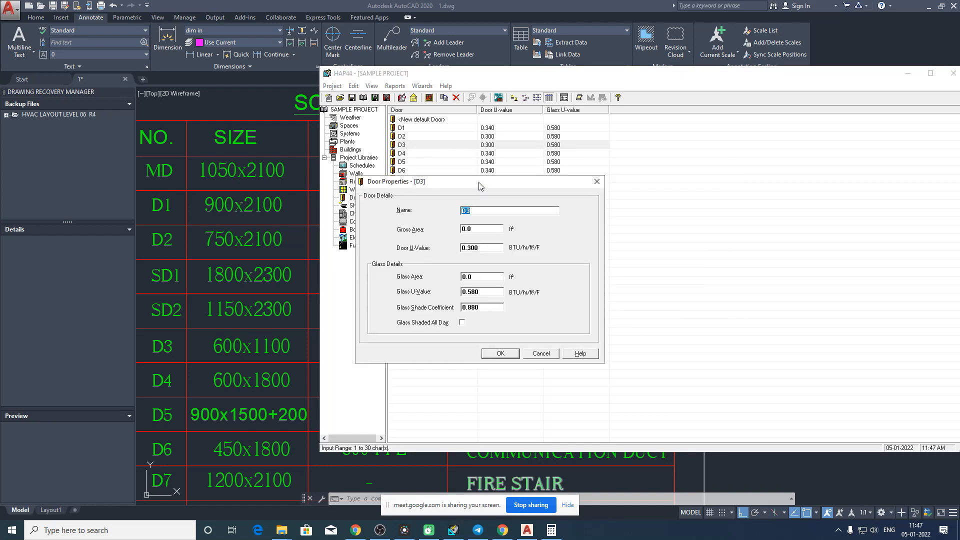
left_click_drag(479, 183, 589, 170)
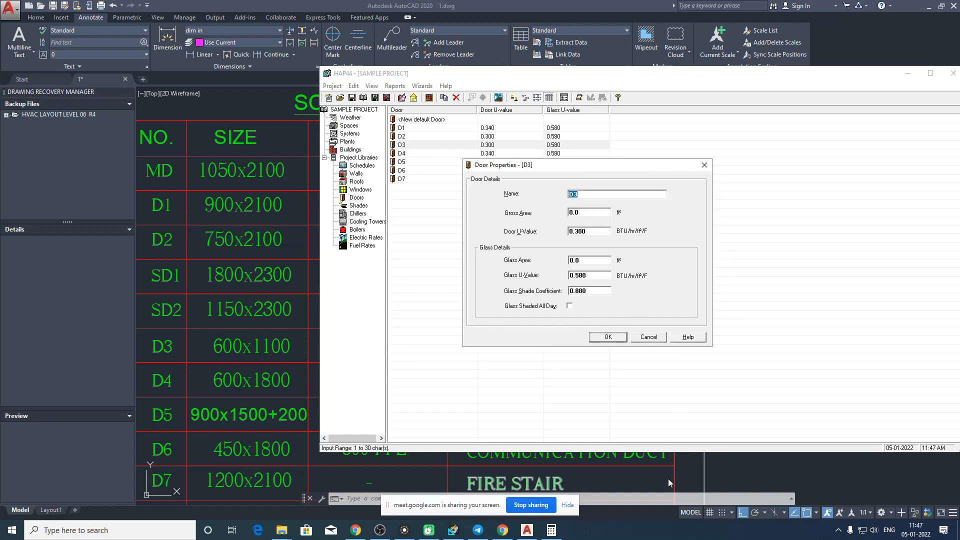
left_click(551, 530)
key("Escape")
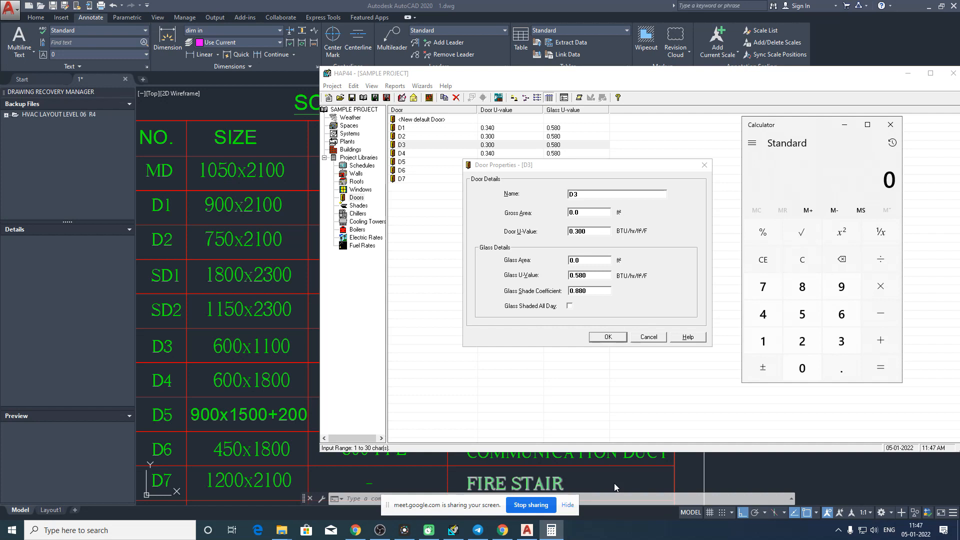
type("06*1.1*10.76=")
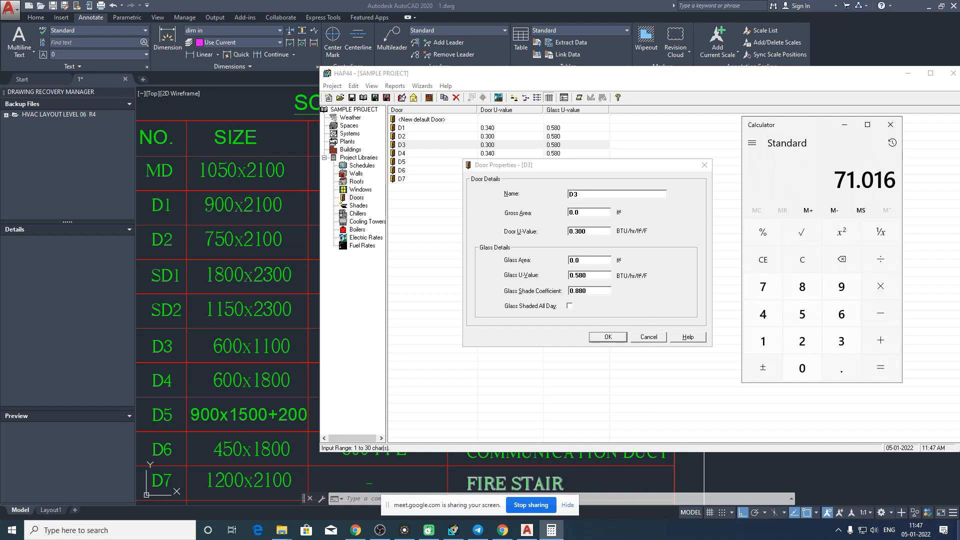
key("Escape")
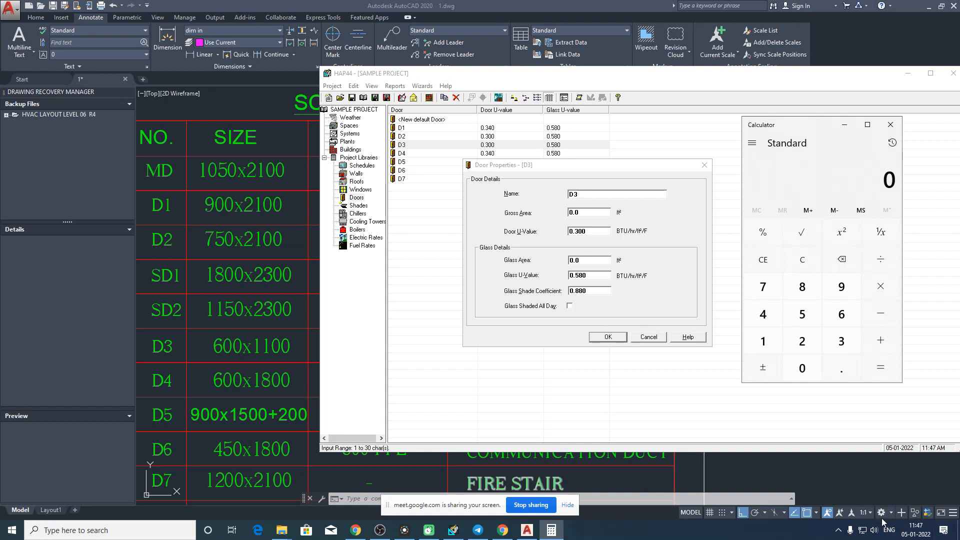
type("0.6")
key("asterisk")
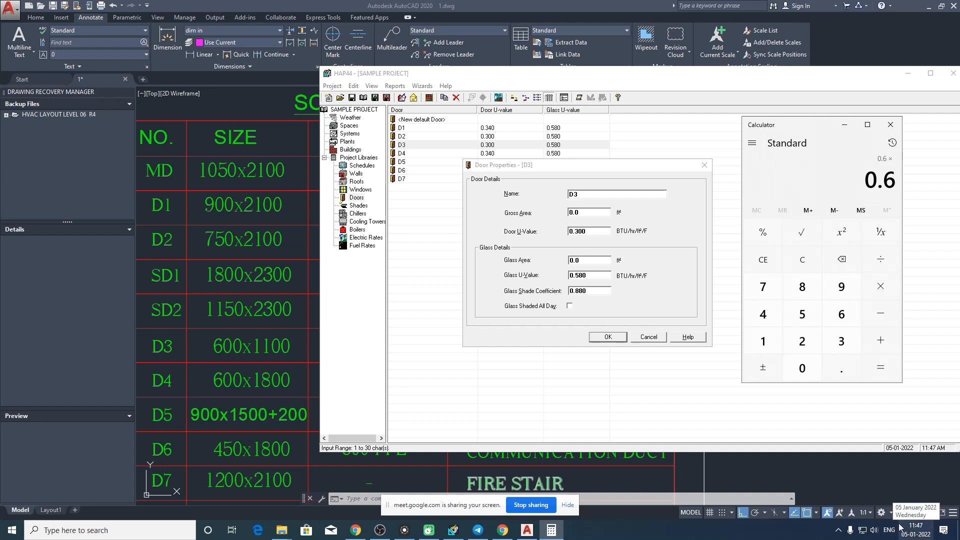
type("1.1")
key("asterisk")
type("10.76")
key("Return")
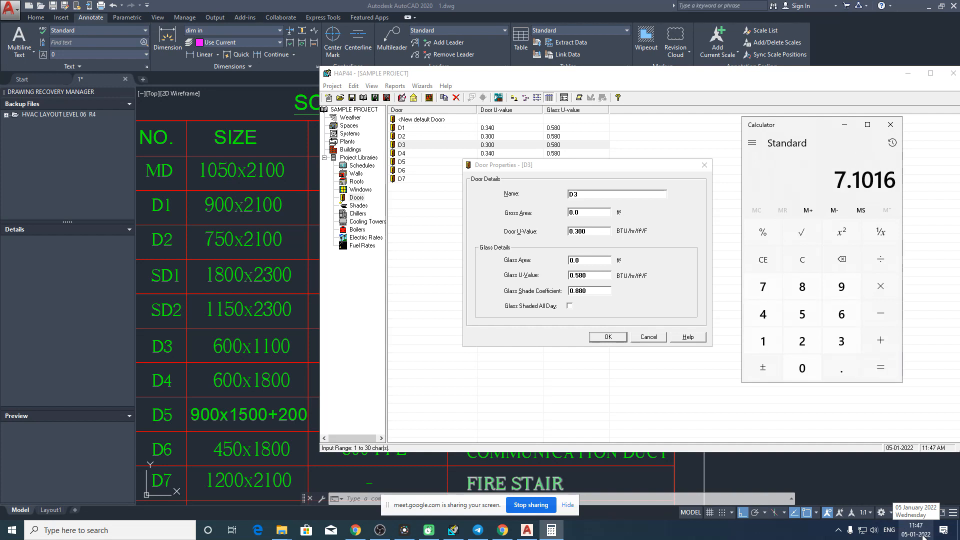
- Back in HAP, set door D3's gross area to 7.101 ft² and save the door
left_click(596, 213)
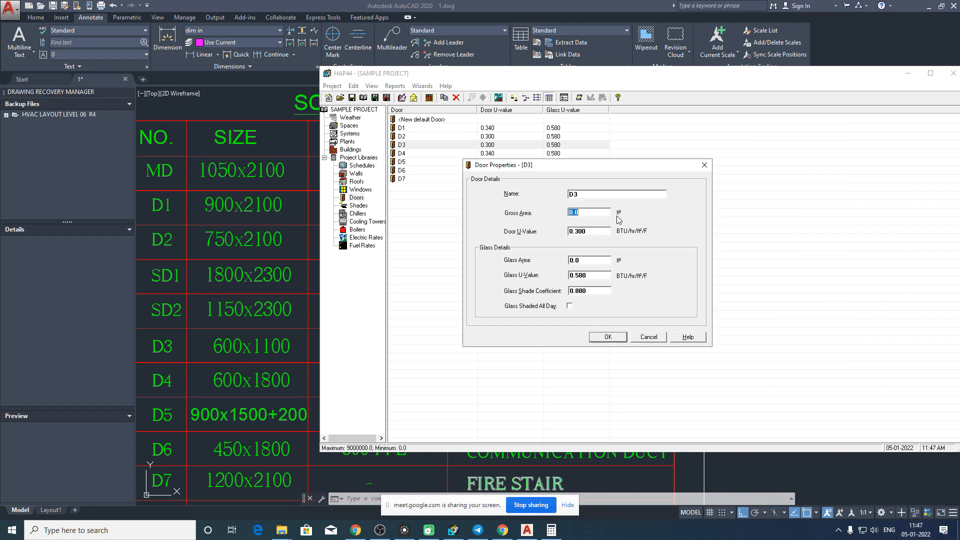
type("7.101")
left_click(608, 337)
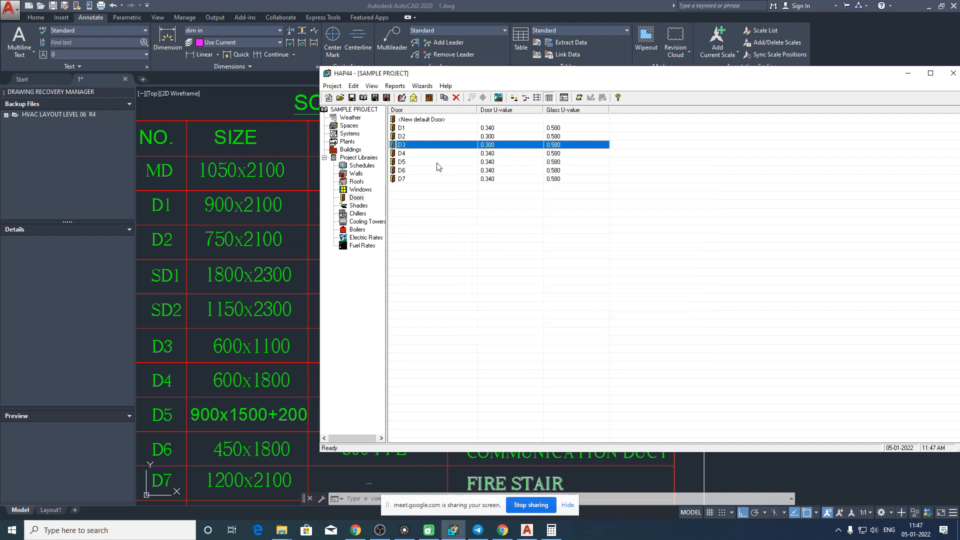
- Open door D4's properties and, in Calculator, compute an area in square feet as 0.6 × 0.8 × 10.76
double_click(421, 153)
left_click_drag(475, 181, 589, 135)
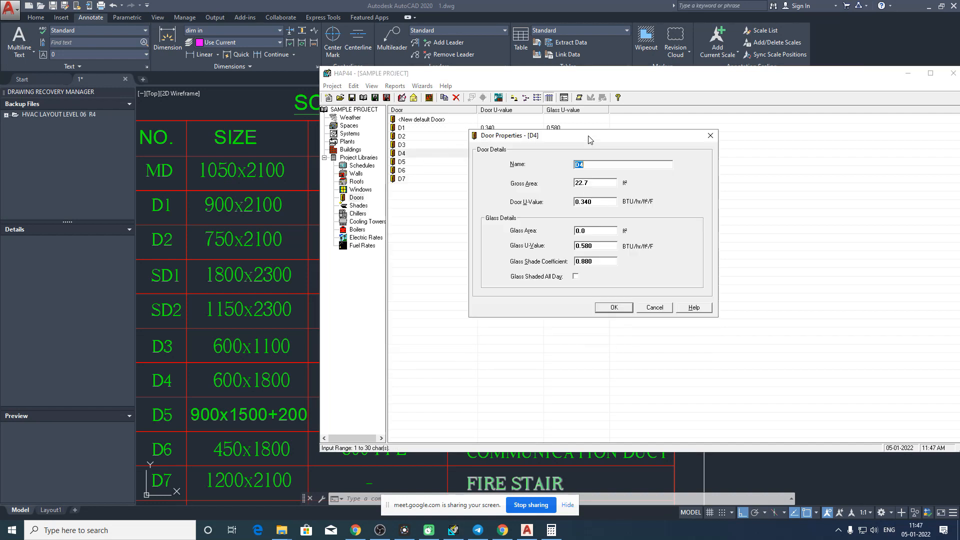
left_click(551, 531)
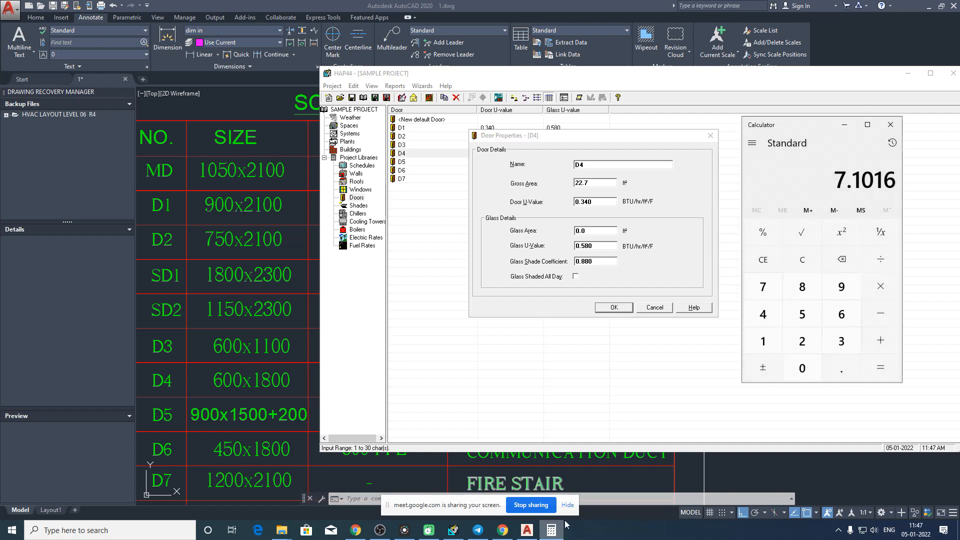
key("Escape")
type("0.6")
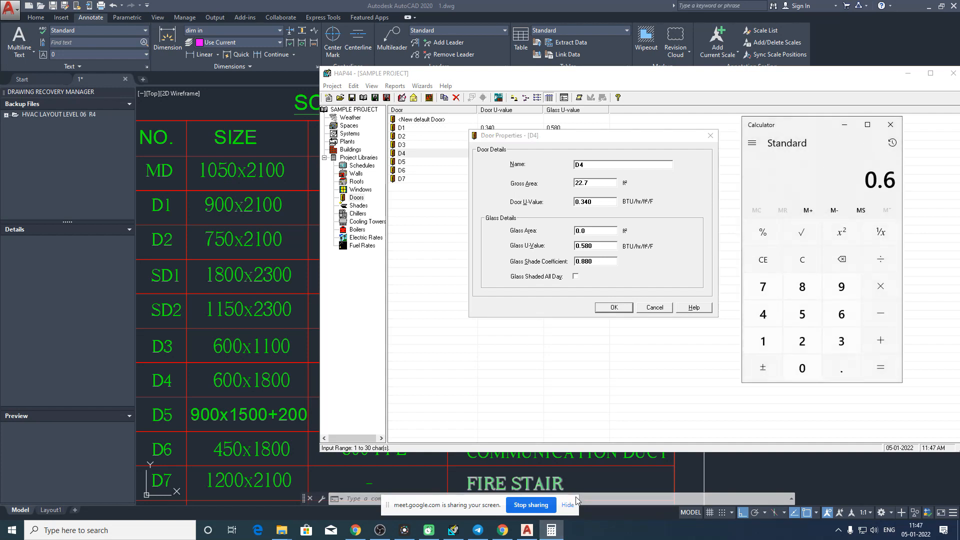
type("*.8*10.76")
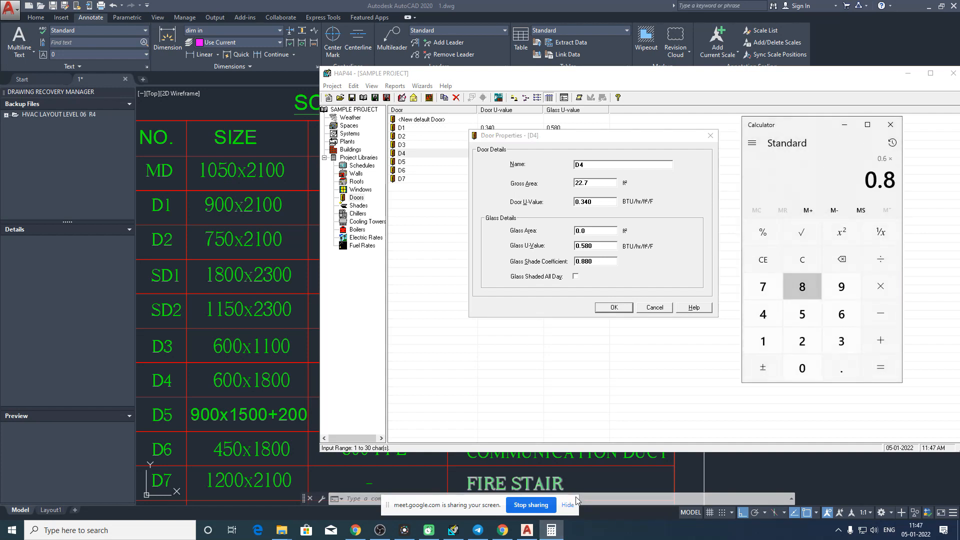
key("Return")
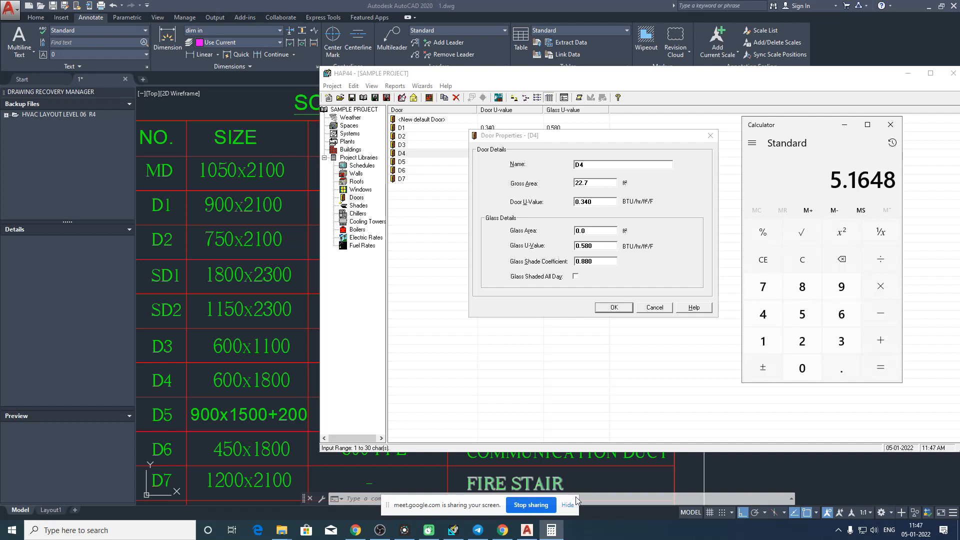
- Back in HAP, set door D4's gross area to 5.16 ft² and save the door
left_click(605, 181)
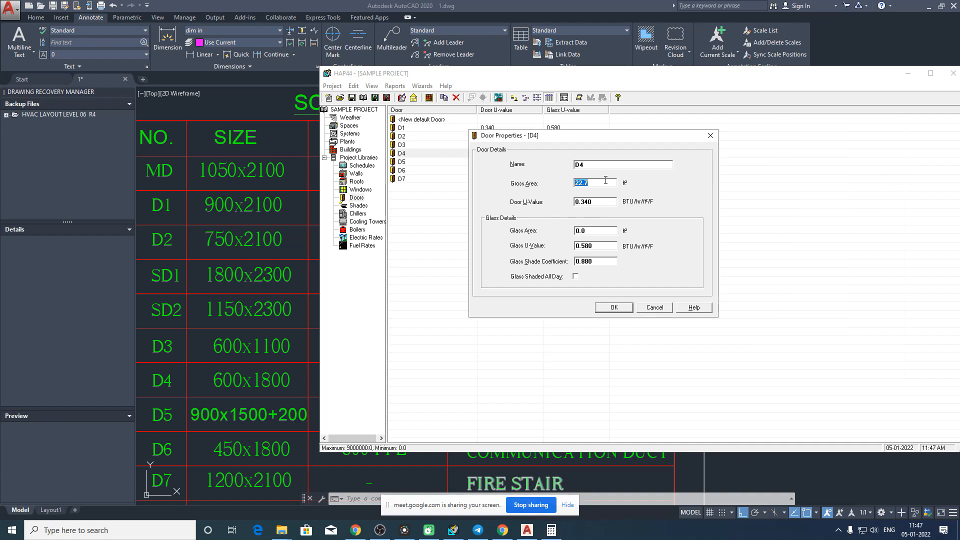
type("5.16")
left_click(614, 307)
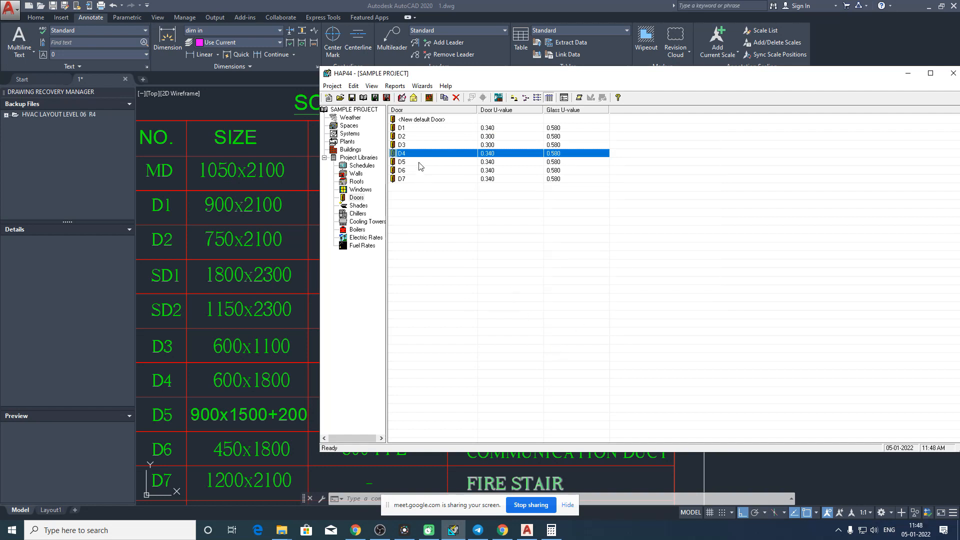
- Open door D5's properties and, in Calculator, compute its area in square feet as 900 × 1500 ÷ 1000000 × 10.76
double_click(420, 163)
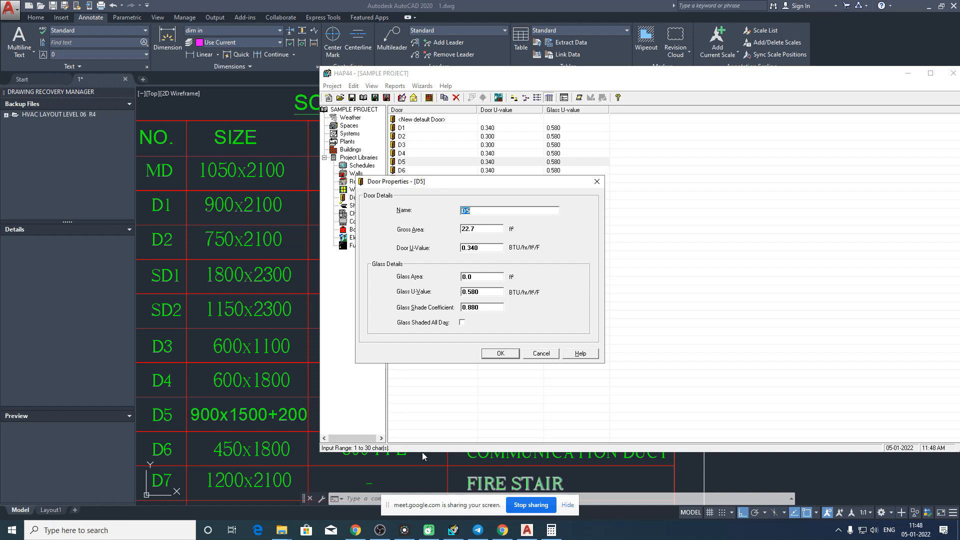
left_click(551, 530)
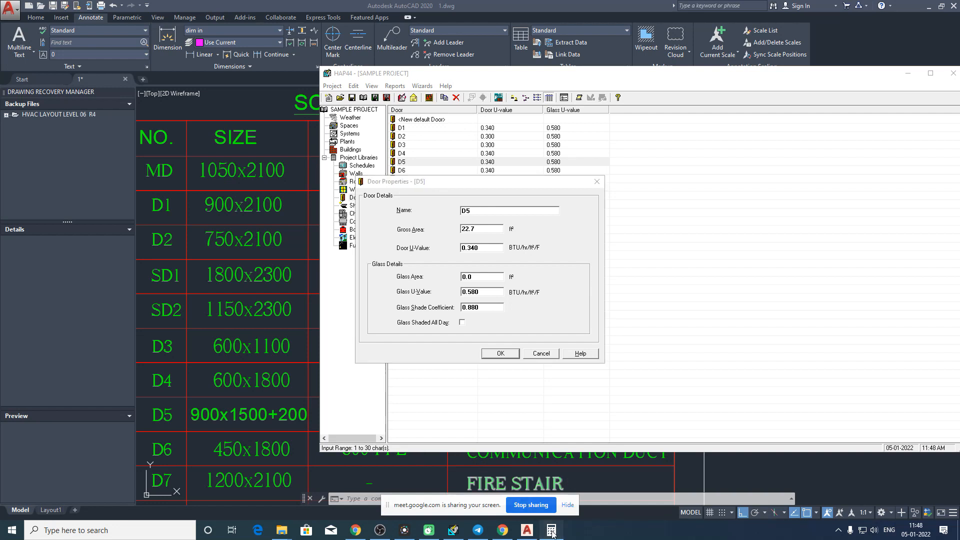
key("Escape")
type("900")
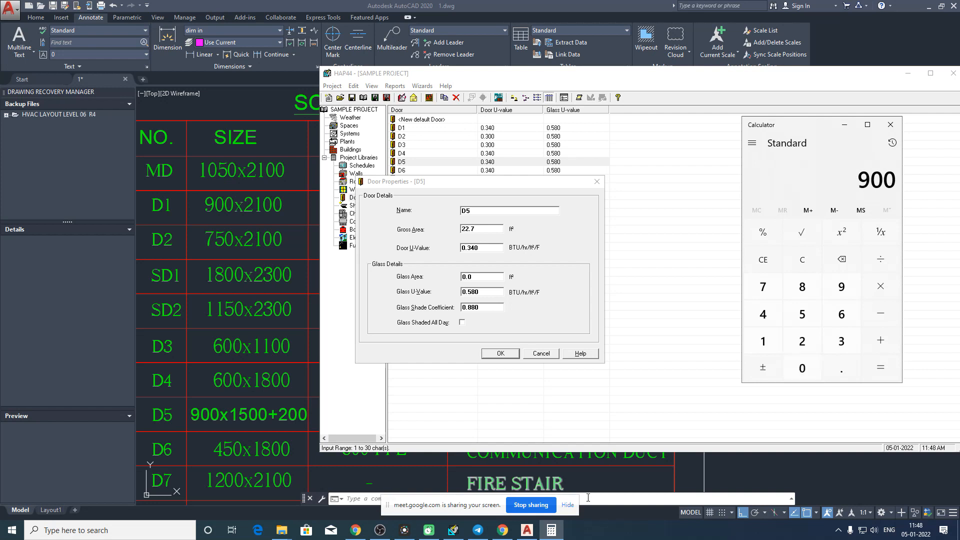
type("x1500")
key("Return")
type("/1000000")
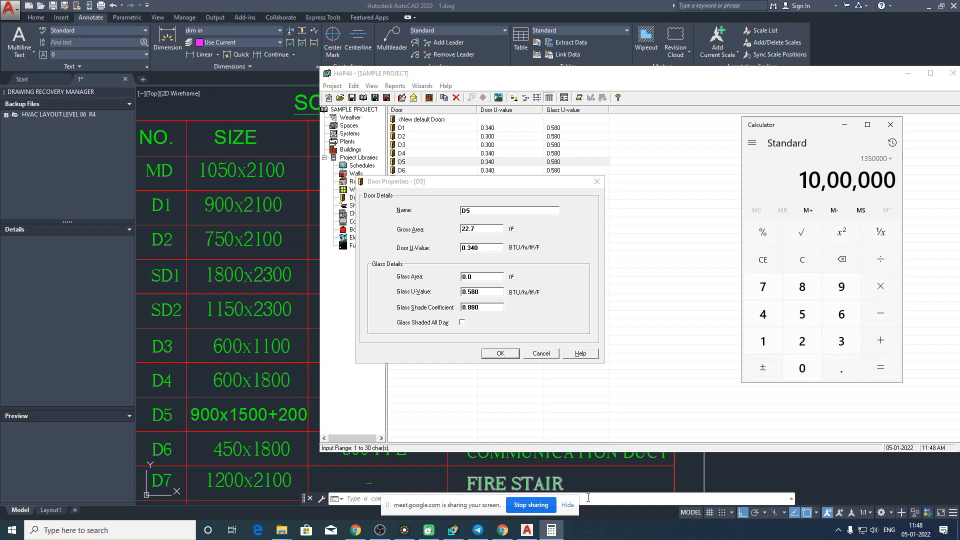
key("Return")
type("*100")
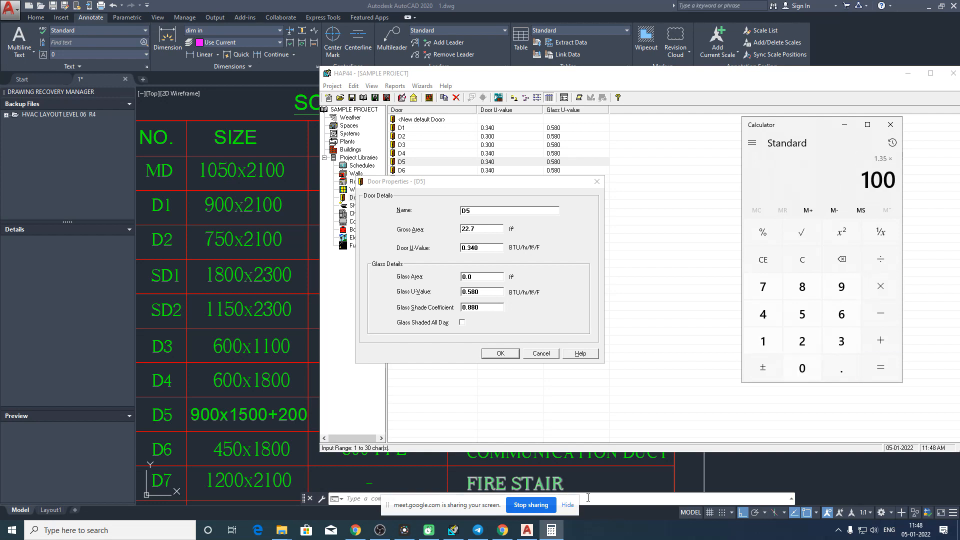
key("BackSpace")
type(".7")
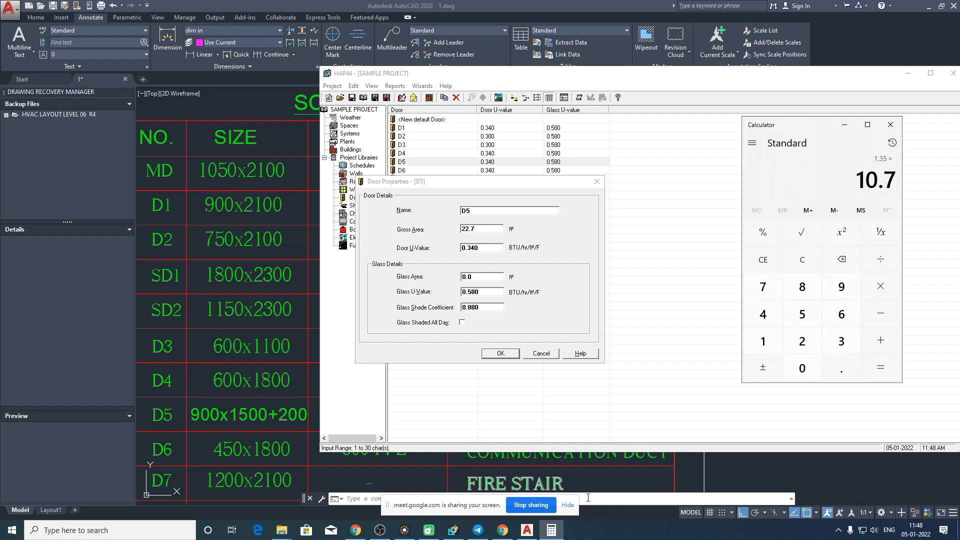
type("6")
key("Return")
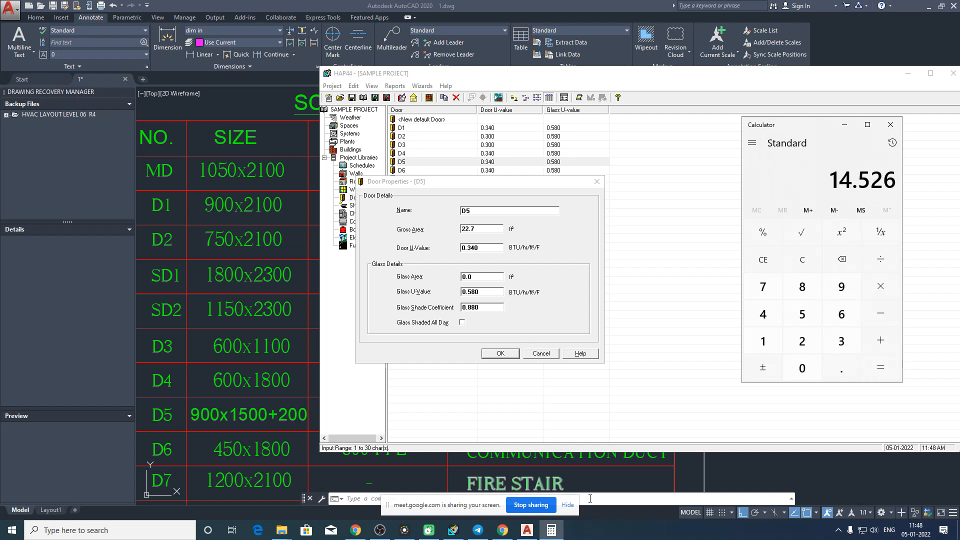
- Back in HAP, set door D5's gross area to 14.526 ft² and save the door
left_click(482, 231)
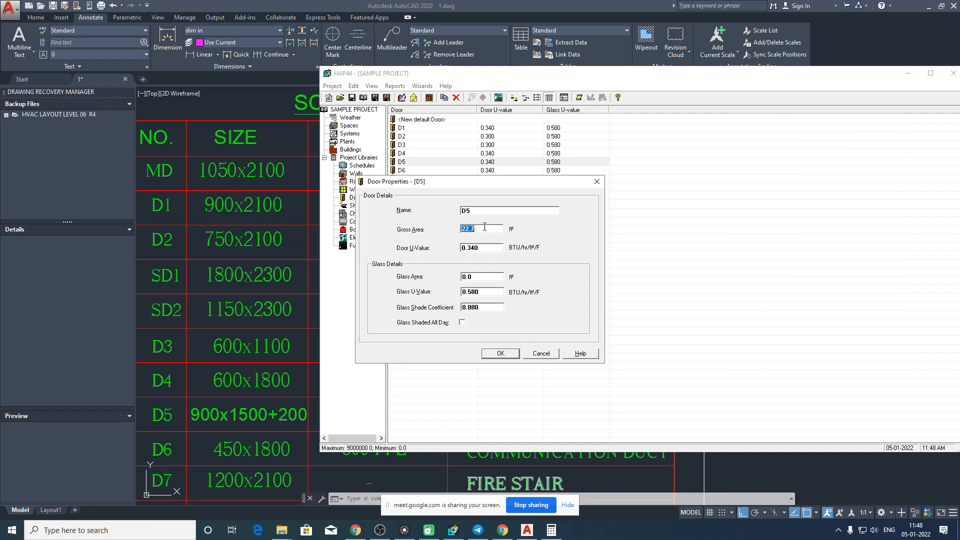
type("14.526")
left_click(501, 354)
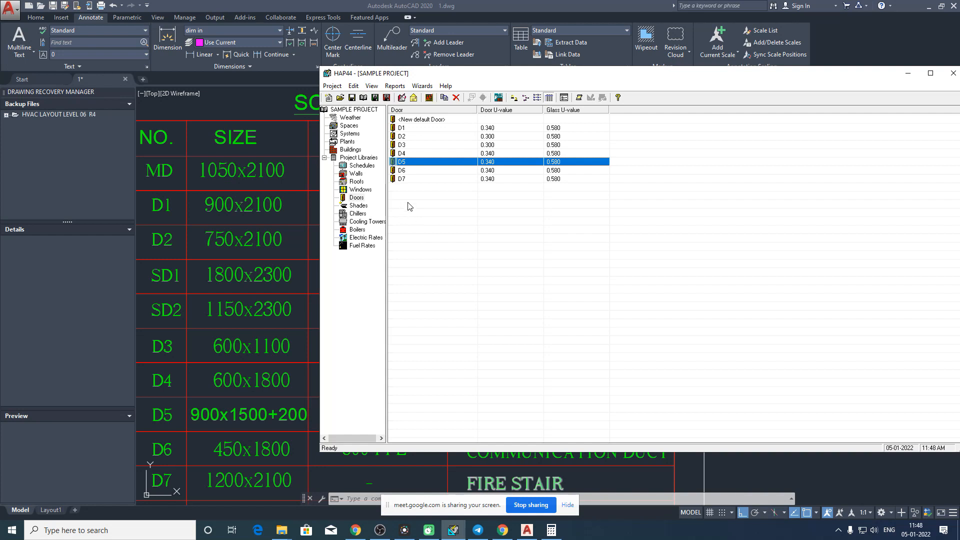
- Start a new shading geometry in the project's shades library and name it RD4"
left_click(364, 206)
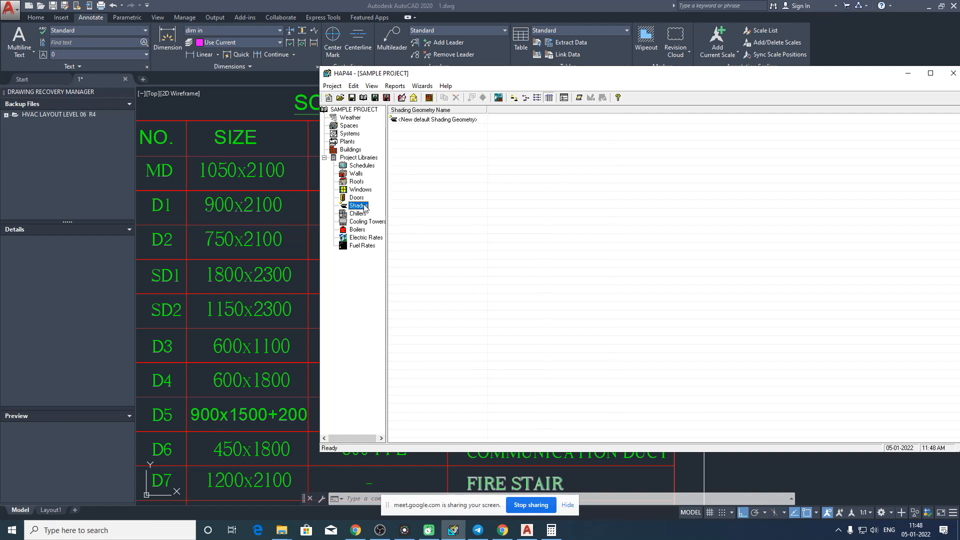
double_click(414, 120)
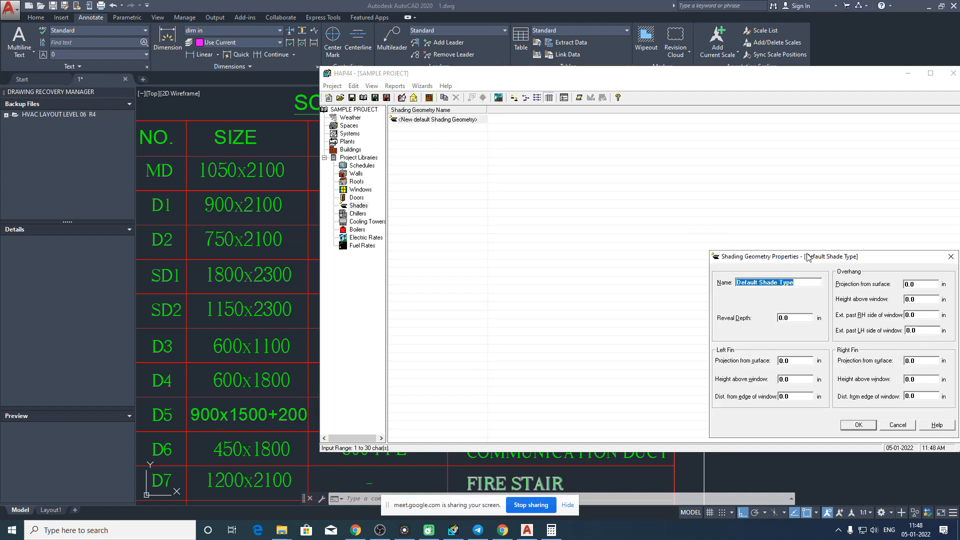
left_click_drag(810, 257, 565, 172)
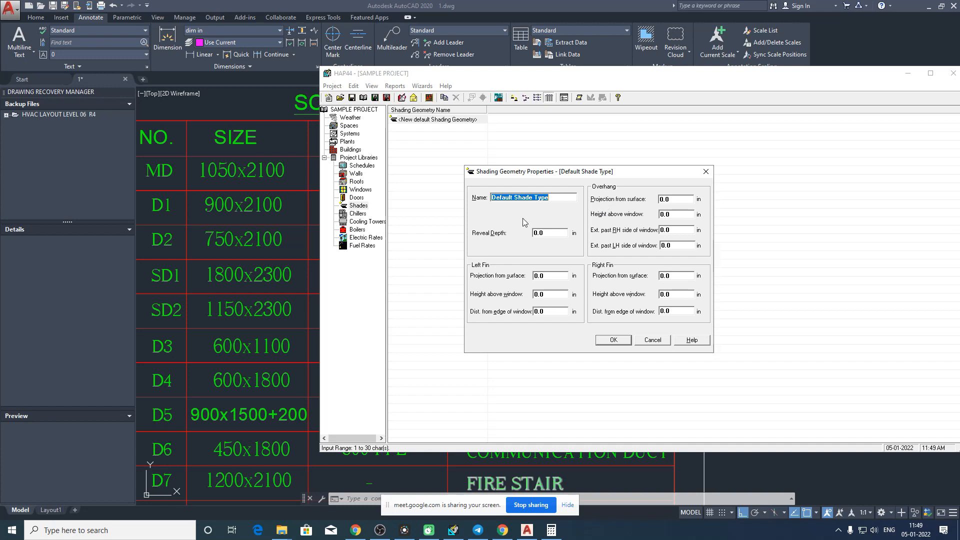
type("D")
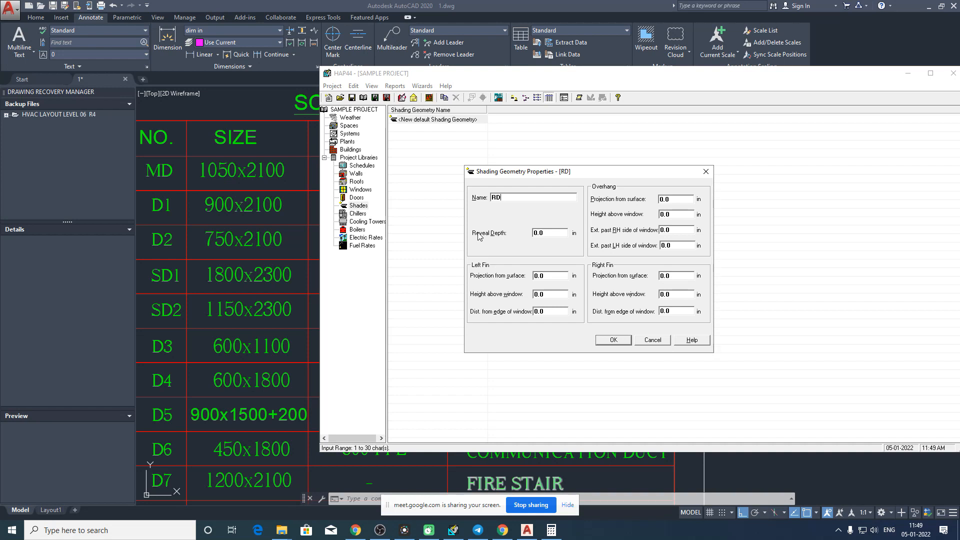
type("4")
- Open the help for the shading geometry properties, skim the Microsoft support page and close it
key("F1")
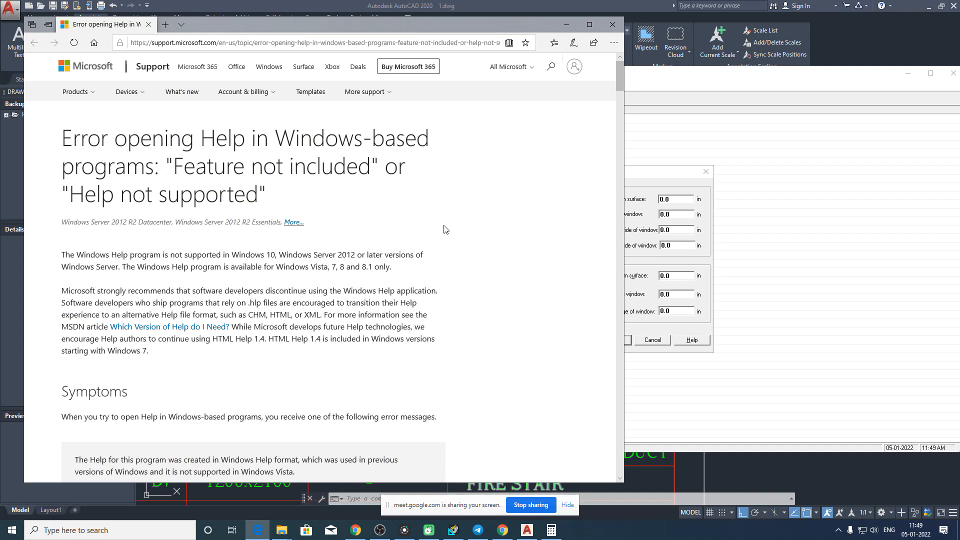
scroll(387, 289, "down", 15)
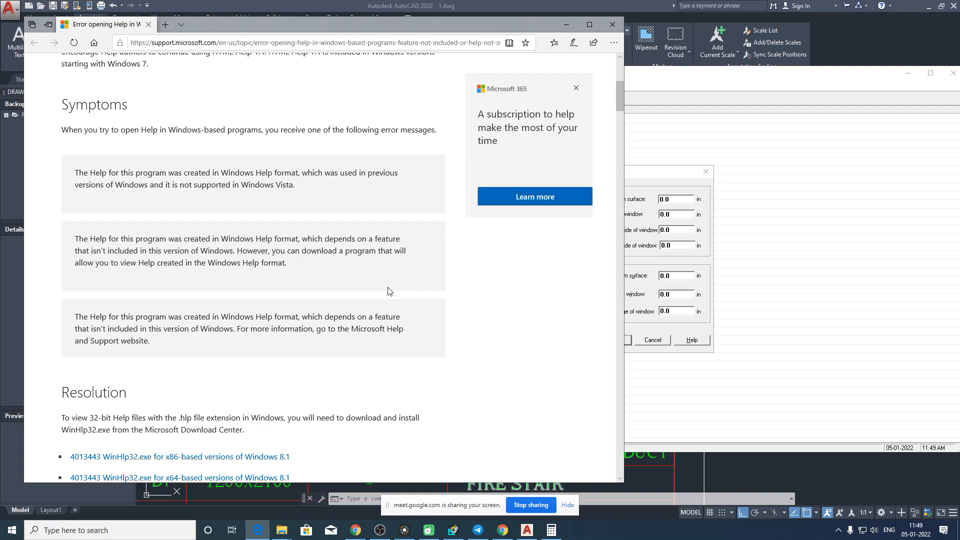
scroll(389, 291, "down", 15)
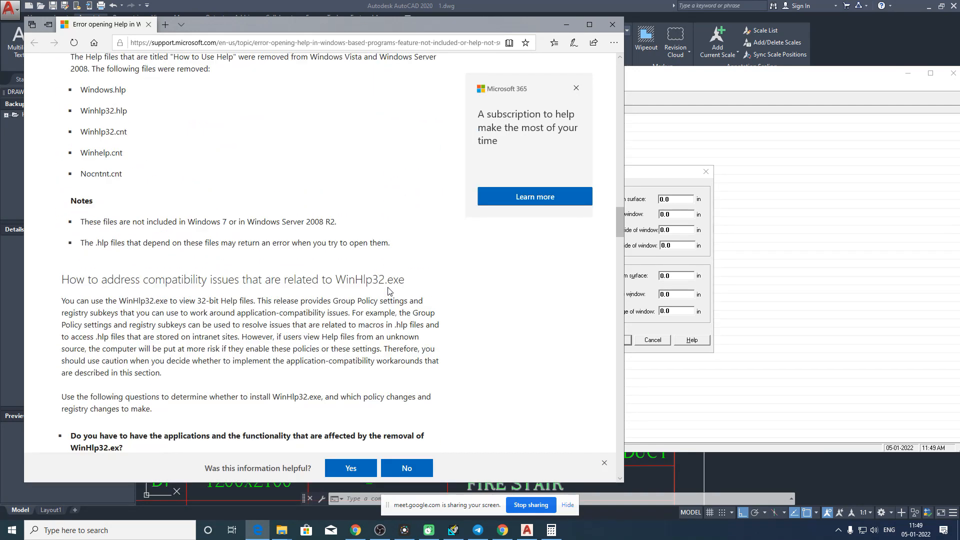
left_click(619, 30)
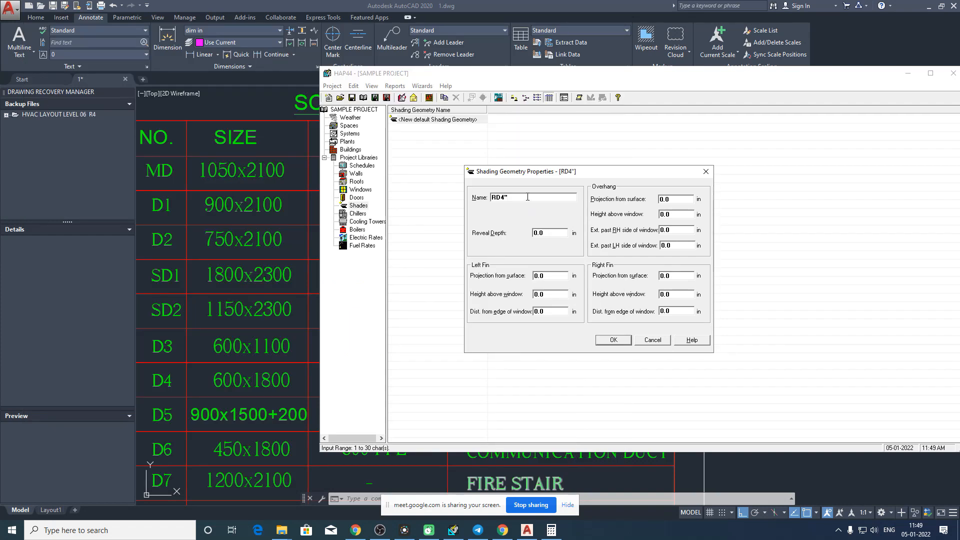
- Switch to Chrome and search Google for "reveal depth" in a new tab
right_click(527, 198)
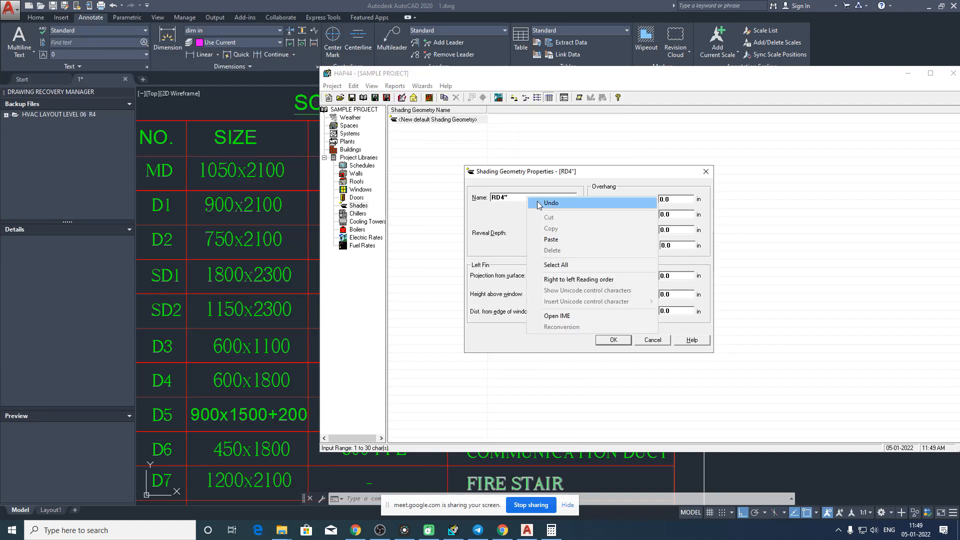
left_click(503, 528)
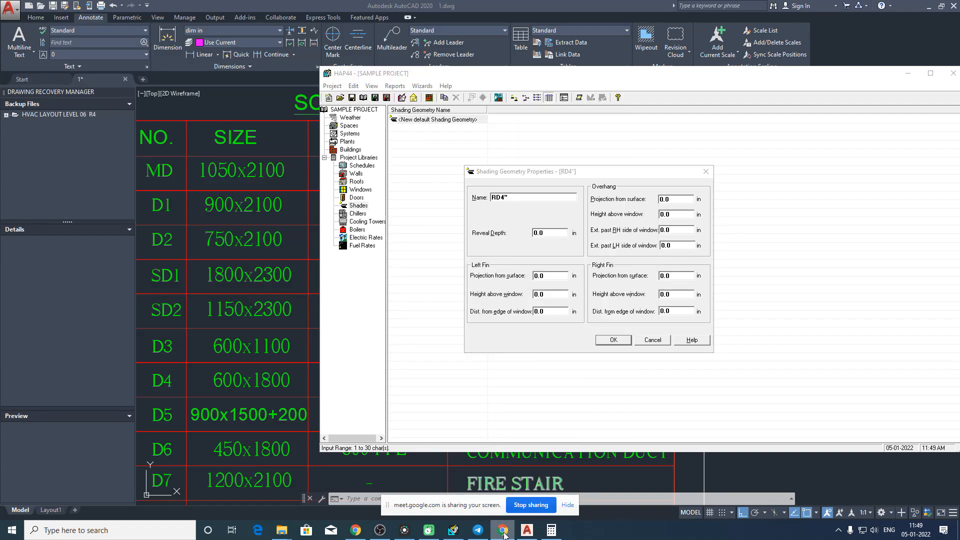
mouse_move(504, 535)
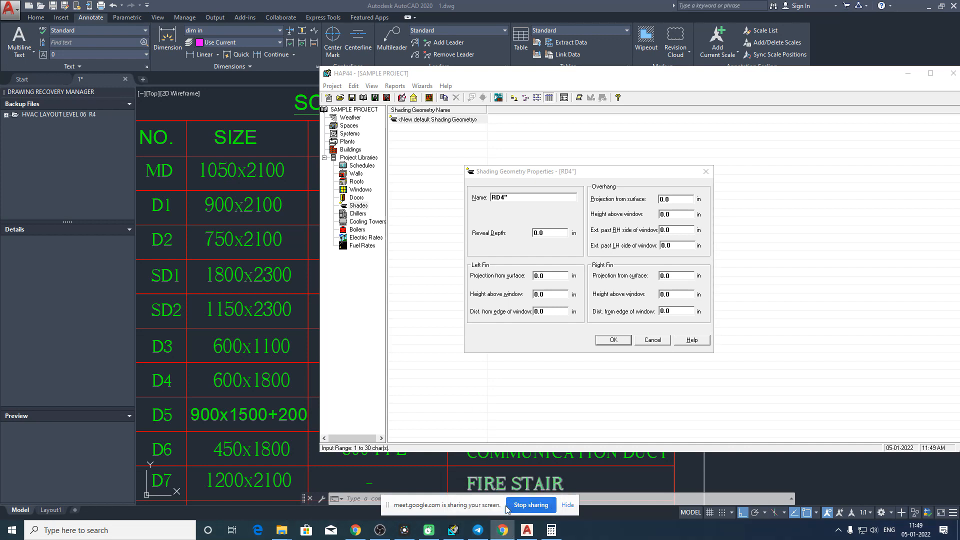
key("super")
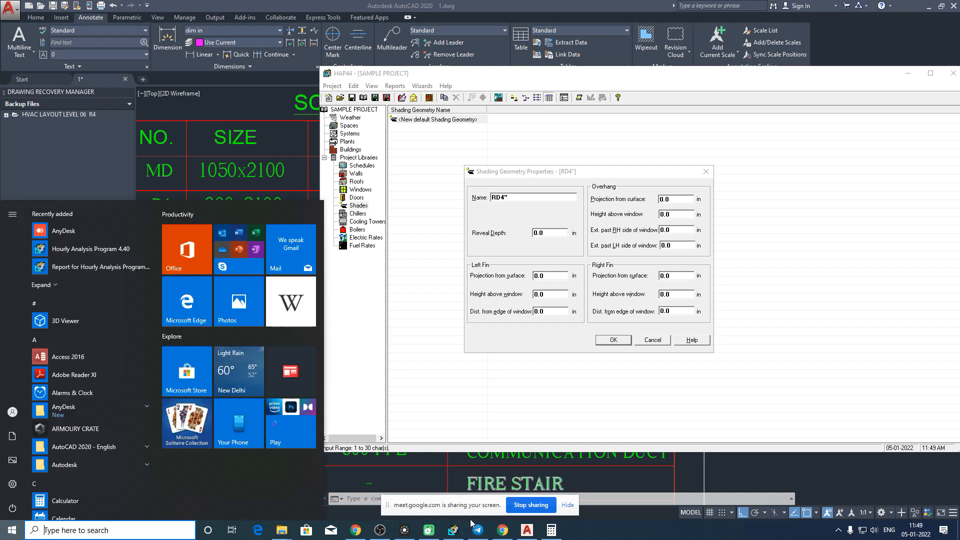
key("super+d")
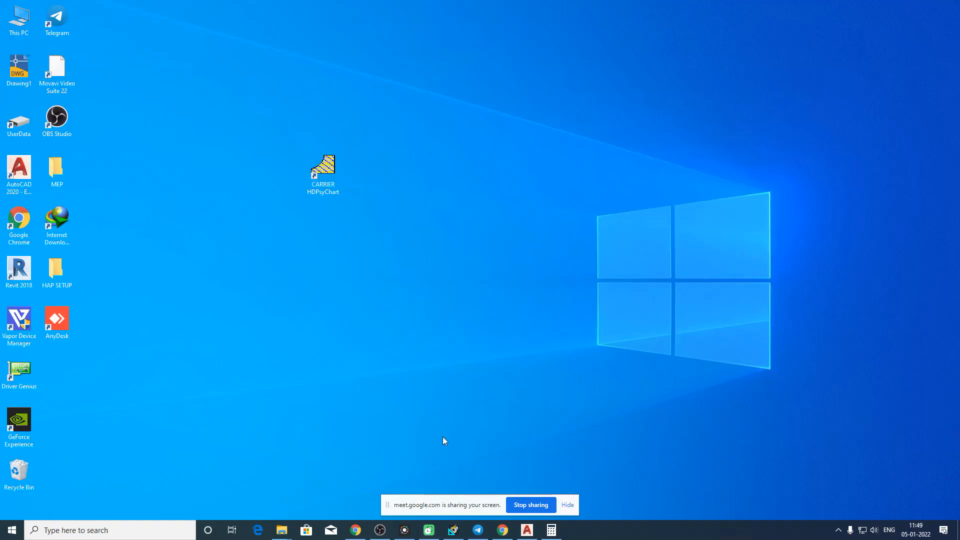
left_click(355, 530)
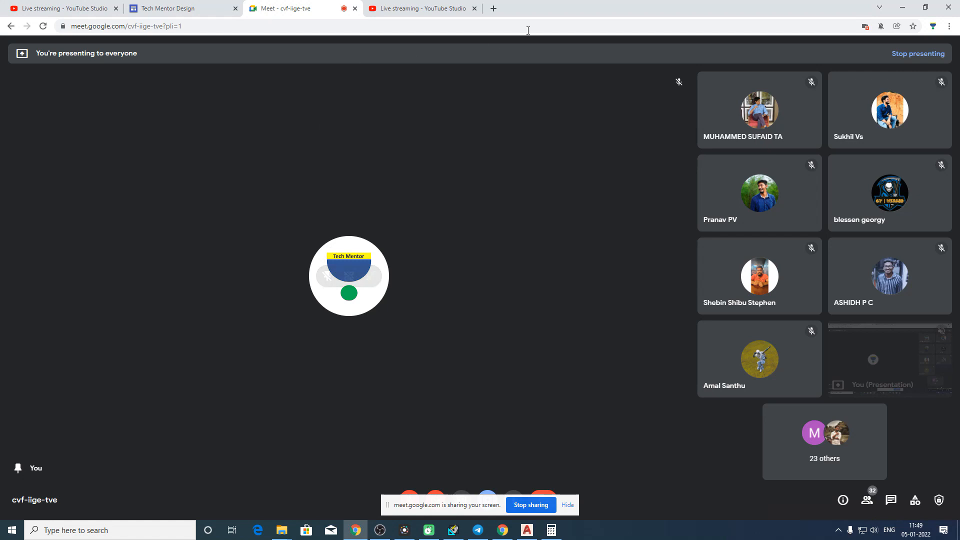
left_click(489, 9)
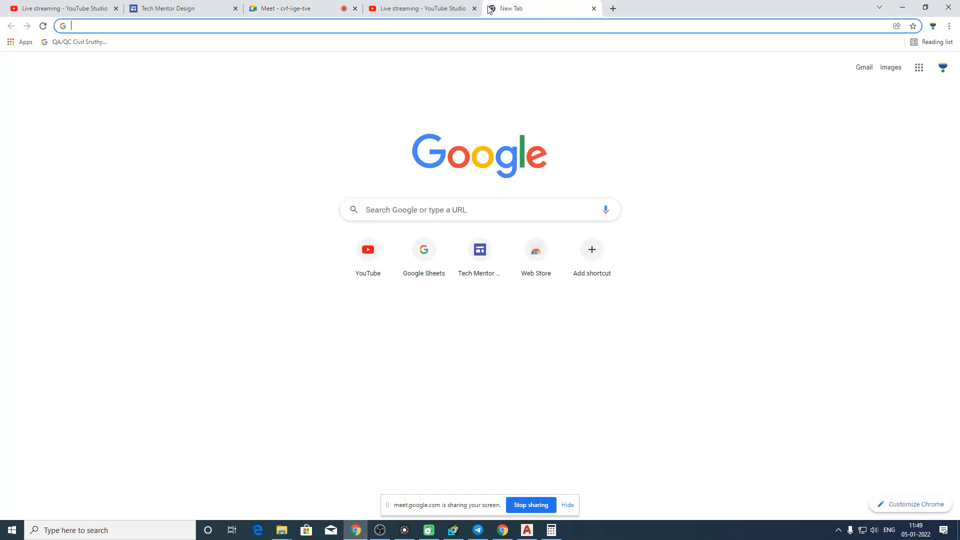
type("reve")
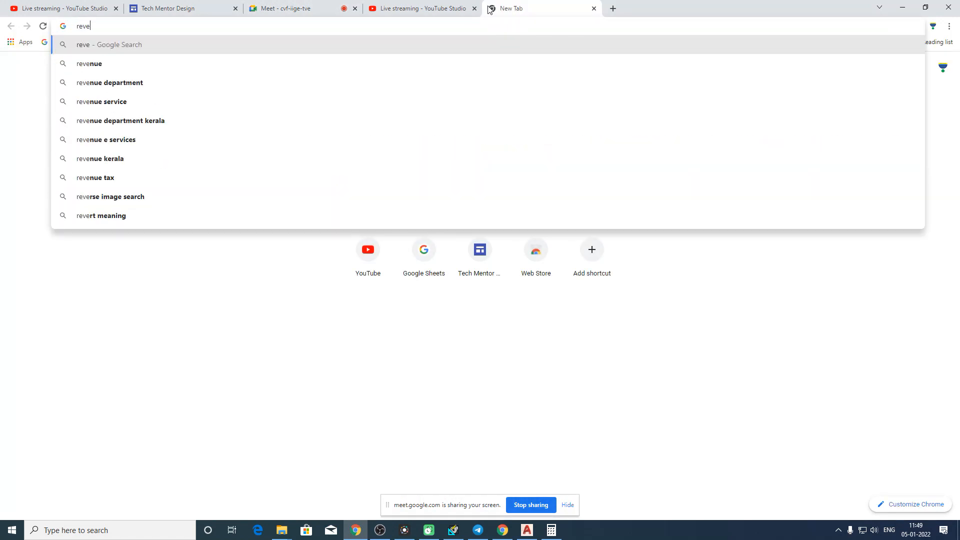
type("l depth")
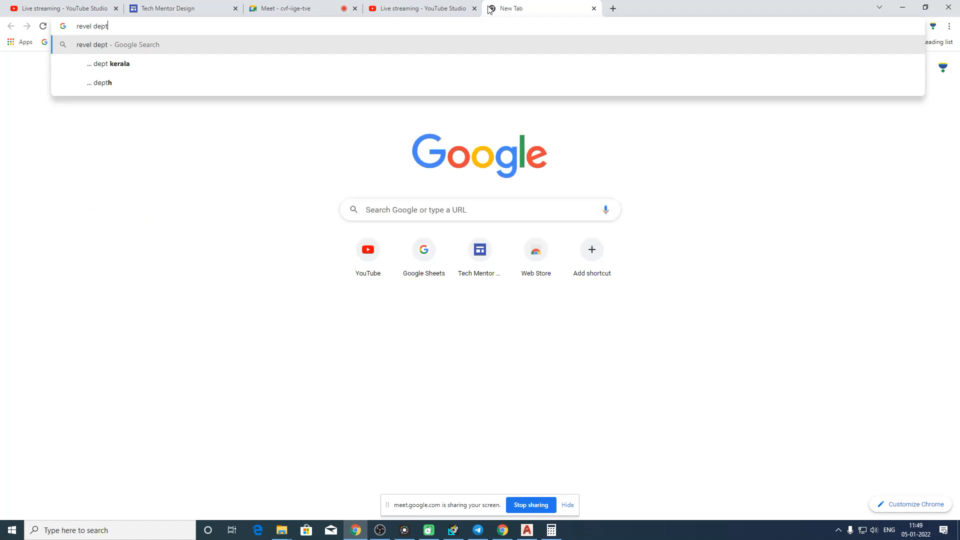
key("Return")
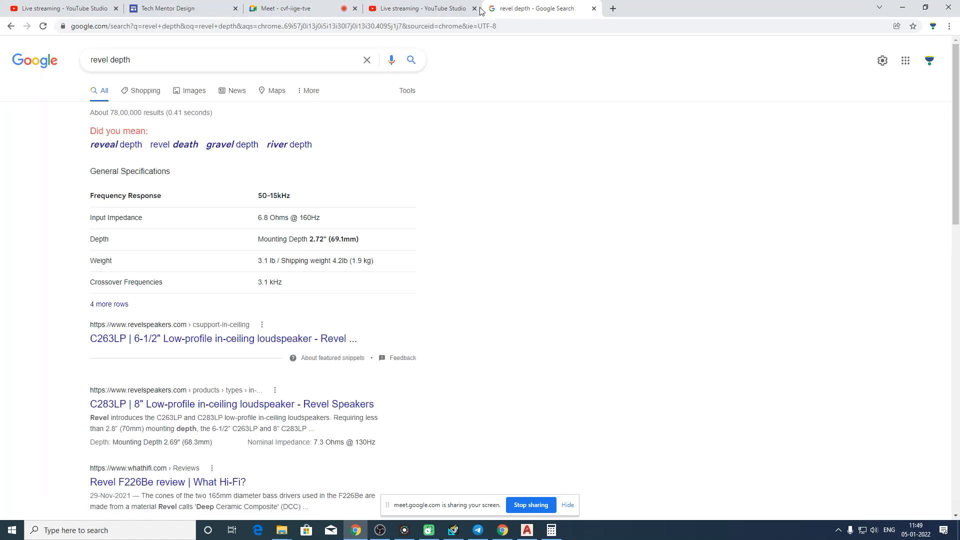
left_click(103, 145)
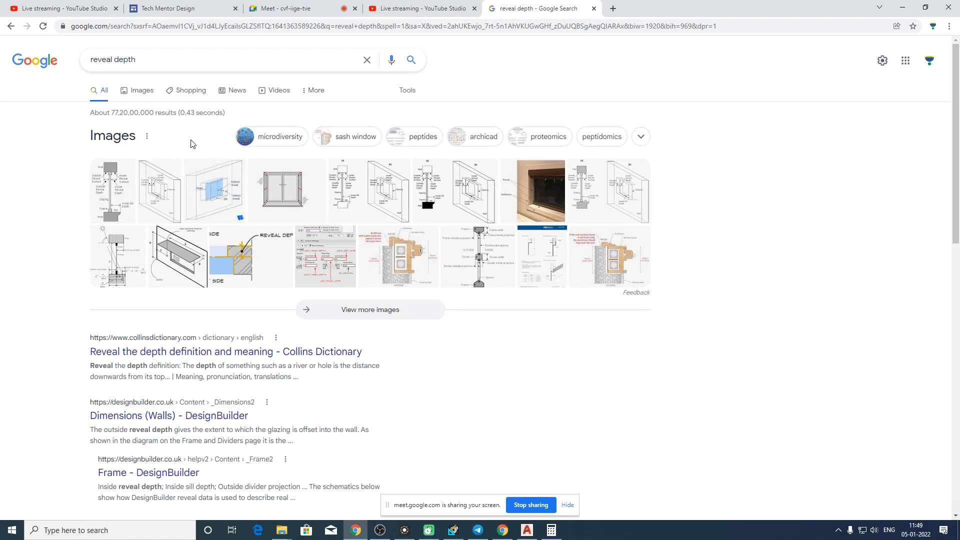
- View the image results for reveal depth, enlarging the "Window reveal design" diagram and the "Timber Reveals on Aluminium Windows" photo
left_click(135, 92)
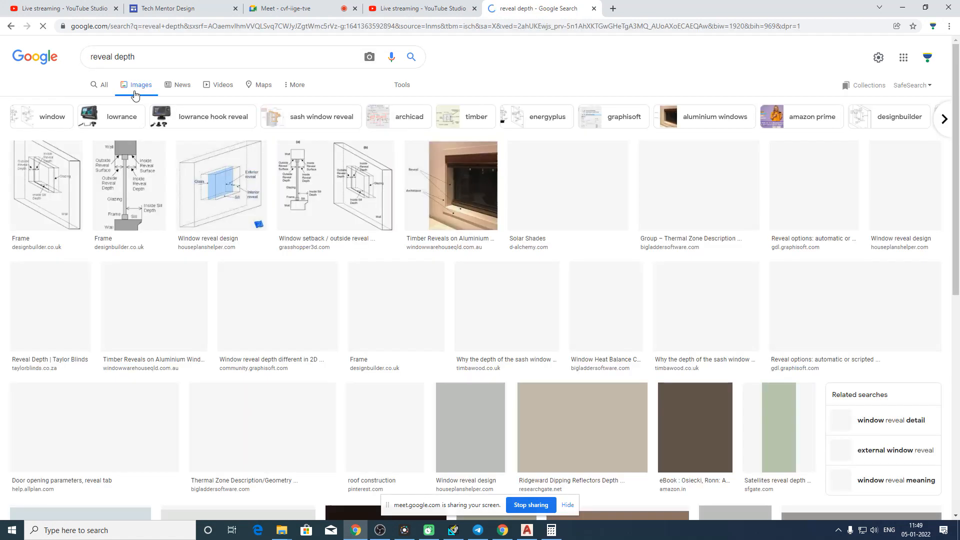
left_click(226, 204)
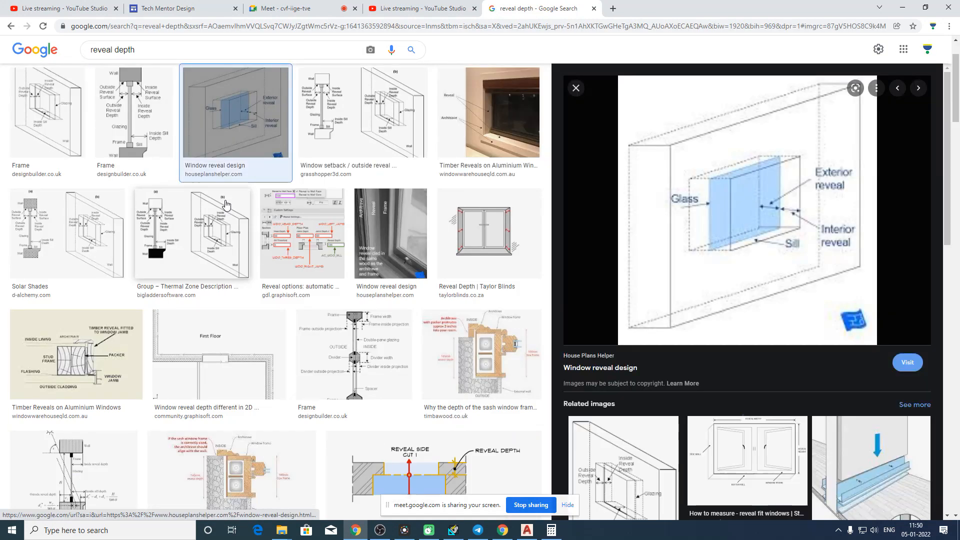
left_click(482, 137)
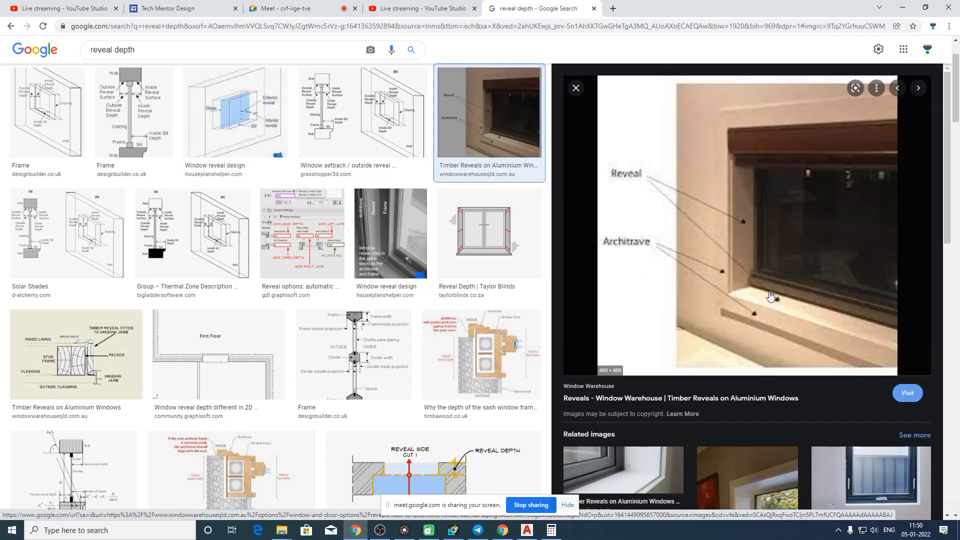
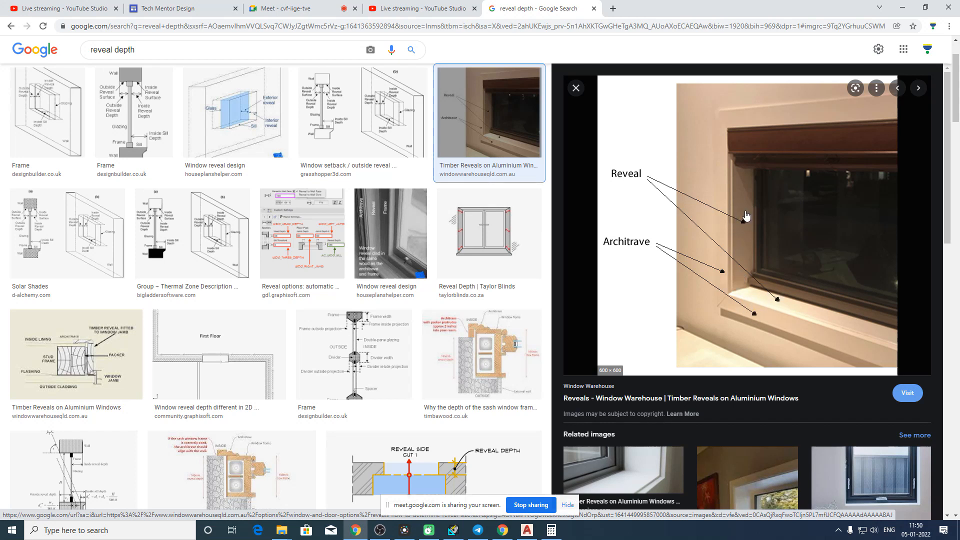
- Back in HAP, set the RD4" shading geometry's reveal depth to 4 in, confirm it and save the project
left_click(907, 13)
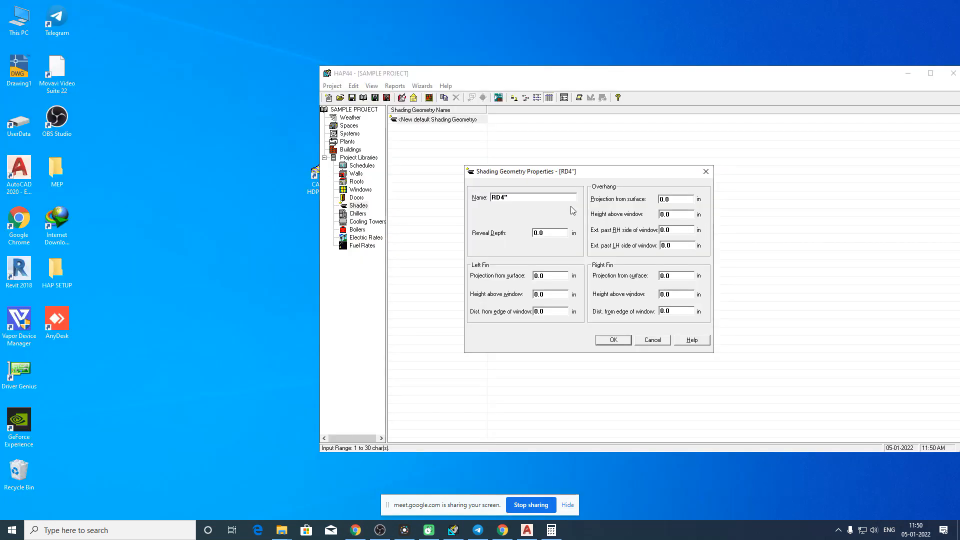
left_click_drag(558, 172, 517, 160)
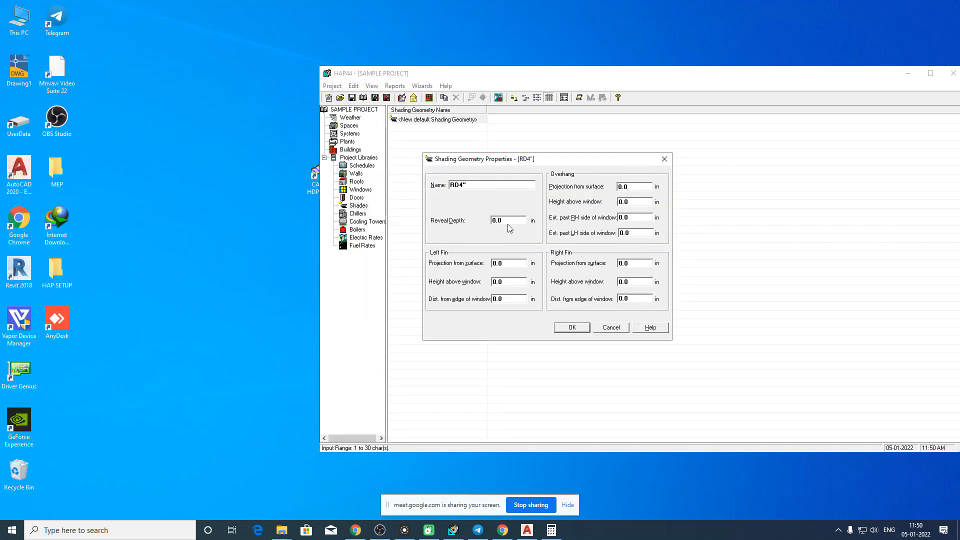
left_click(506, 221)
type("4")
left_click(565, 330)
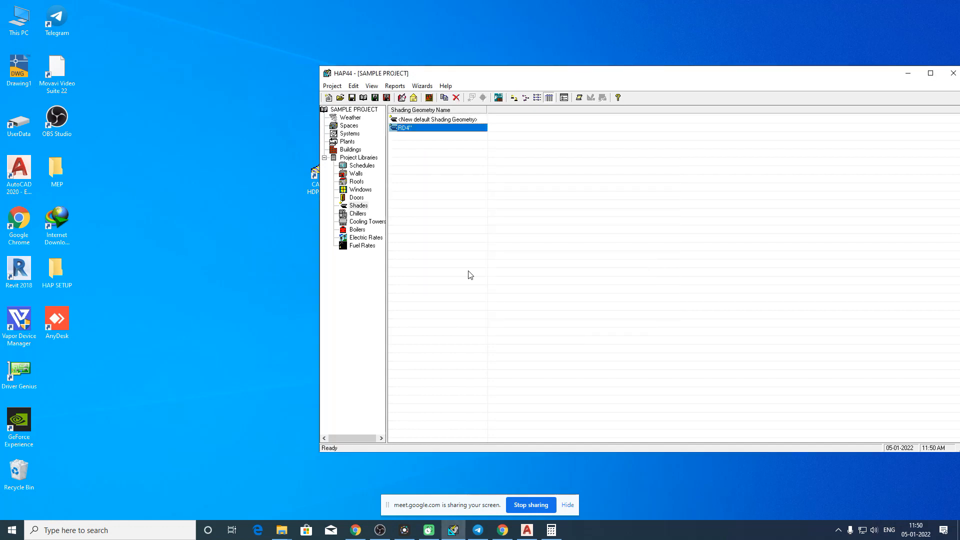
left_click(353, 98)
left_click(538, 302)
left_click_drag(611, 79, 400, 79)
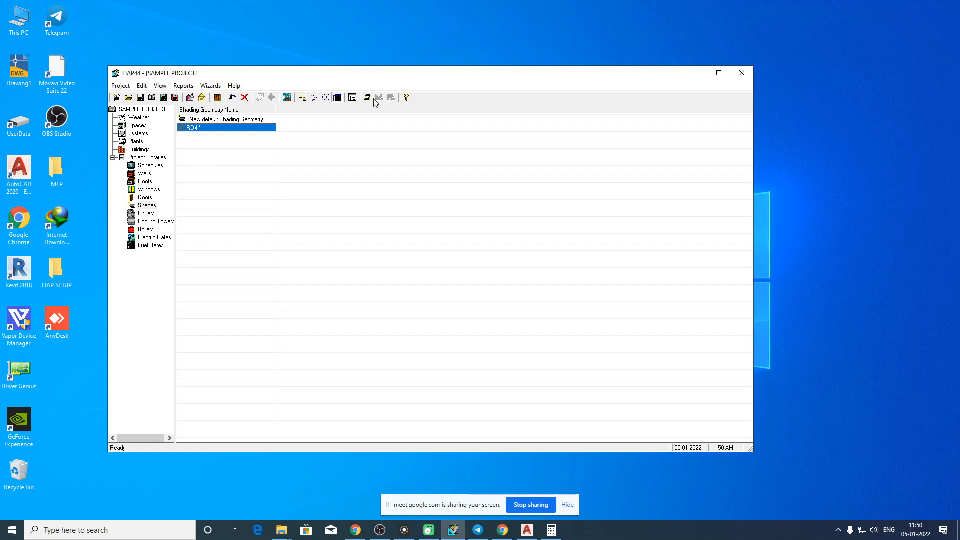
- Start a new window assembly in the project's windows library and name it SkyLight
left_click(149, 191)
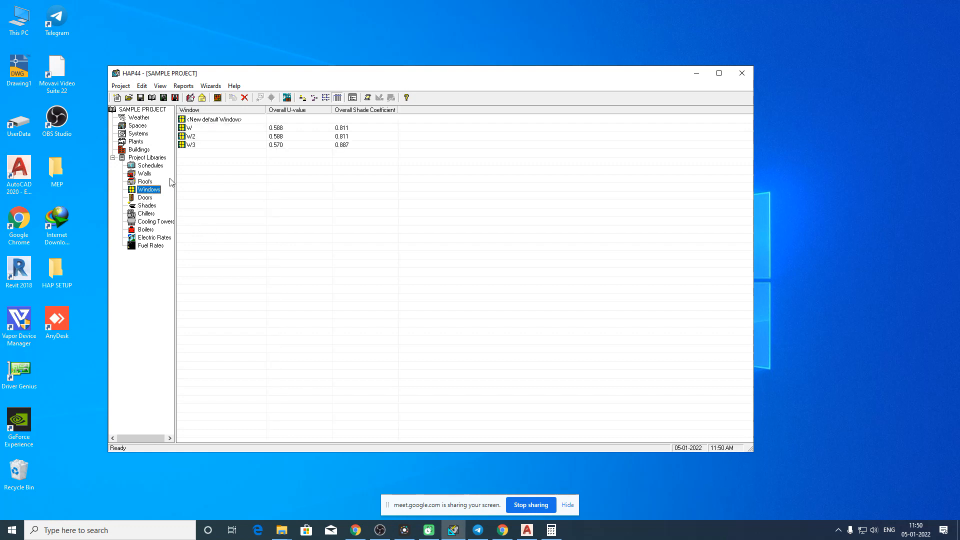
right_click(212, 120)
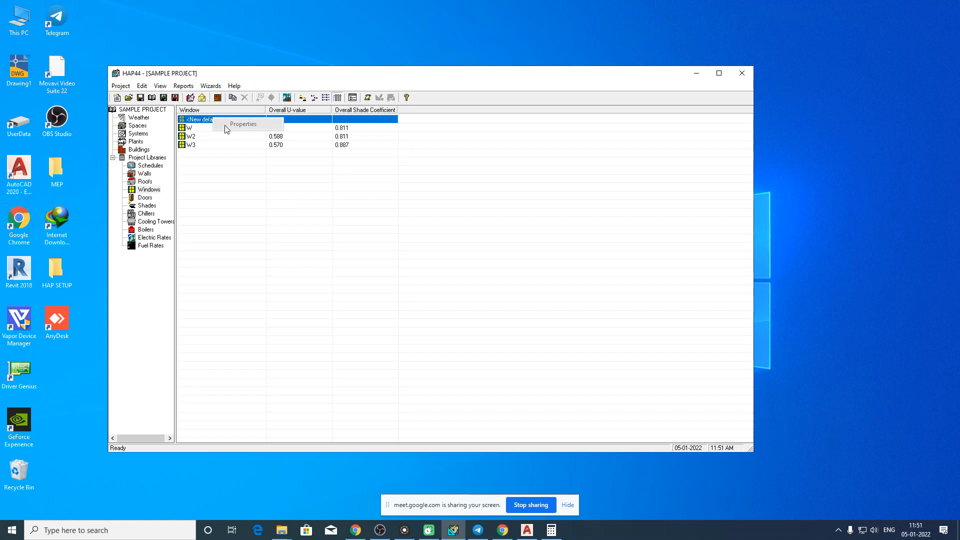
left_click(207, 160)
double_click(198, 119)
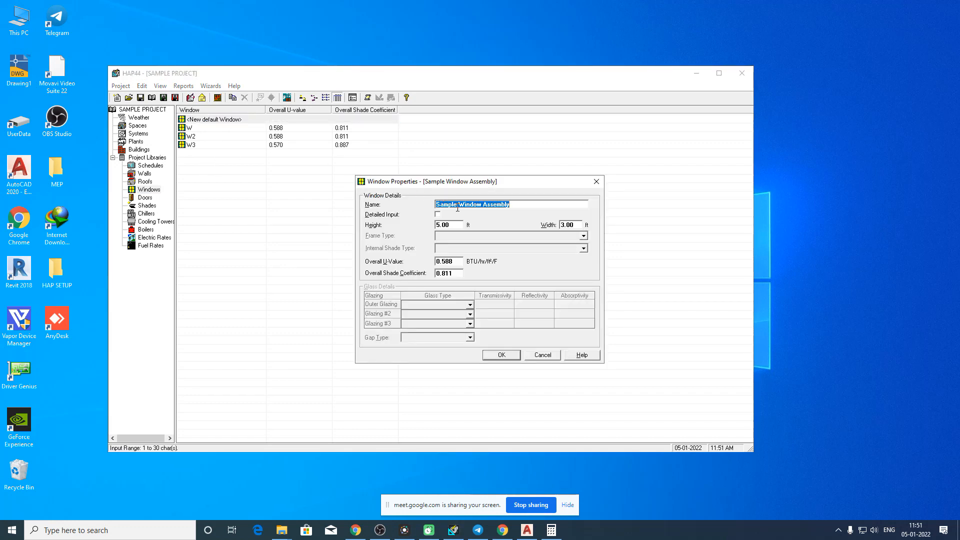
type("Sky")
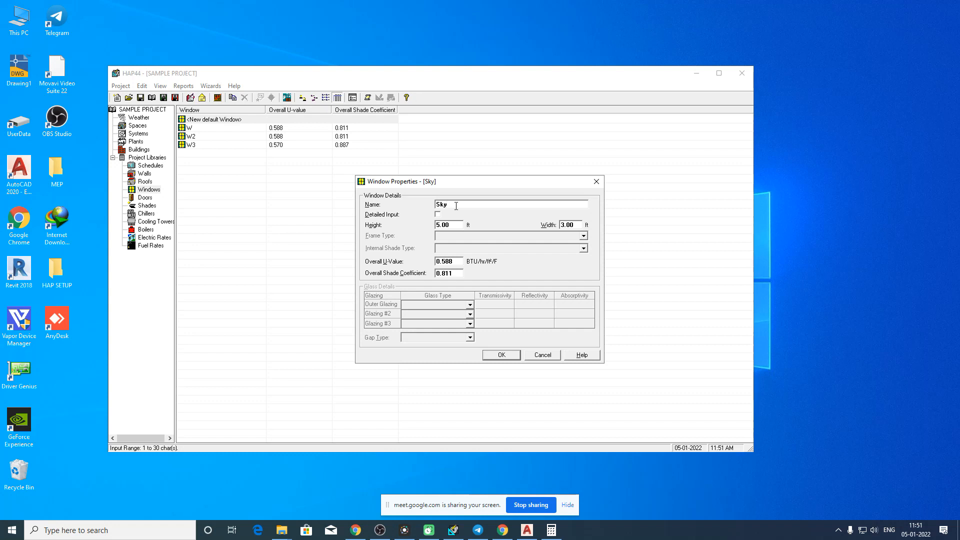
type("Light")
- Enter the skylight's height, set its width to 2 ft and save the window assembly
left_click(457, 225)
type("4")
type("2")
left_click(574, 224)
type("2")
key("Tab")
left_click(500, 358)
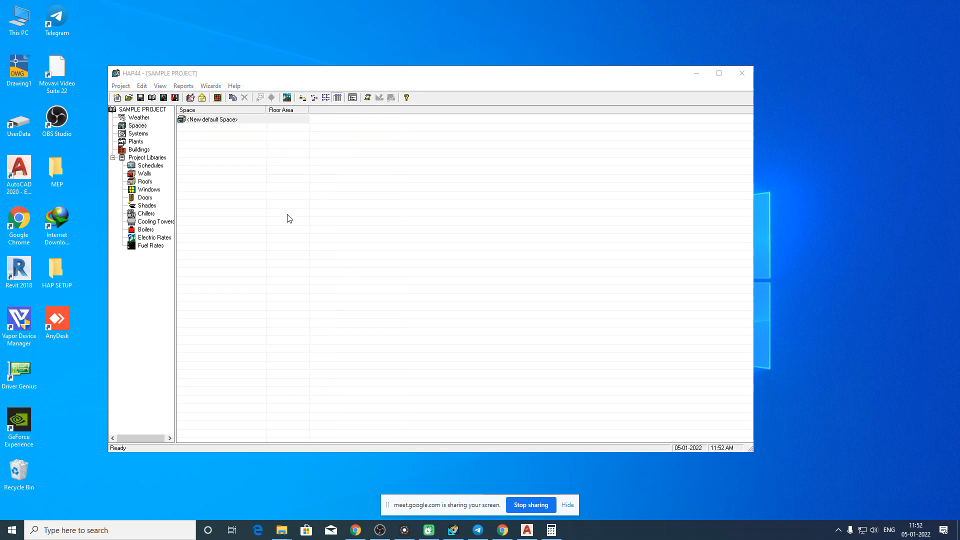
- Start a new space in the project and place its properties dialog clear of the centre
left_click(206, 120)
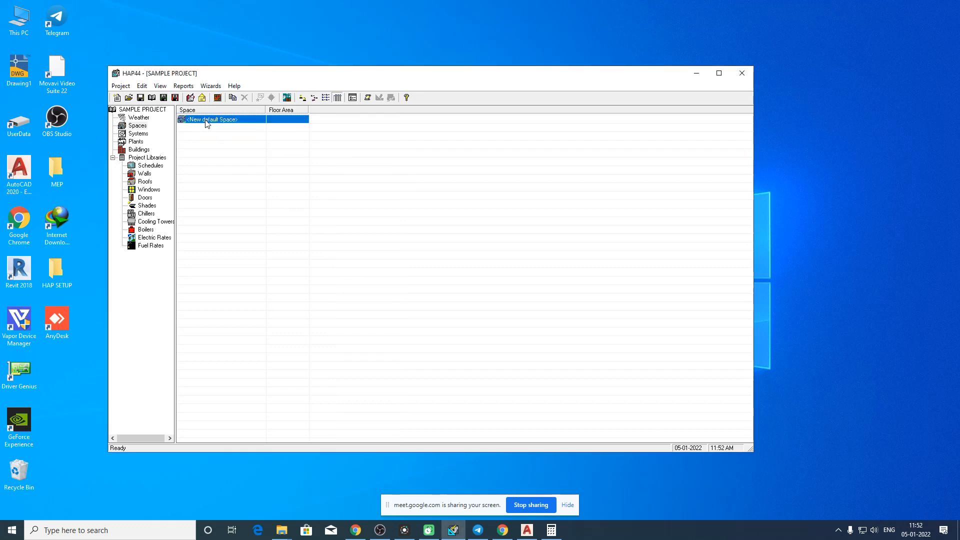
double_click(206, 121)
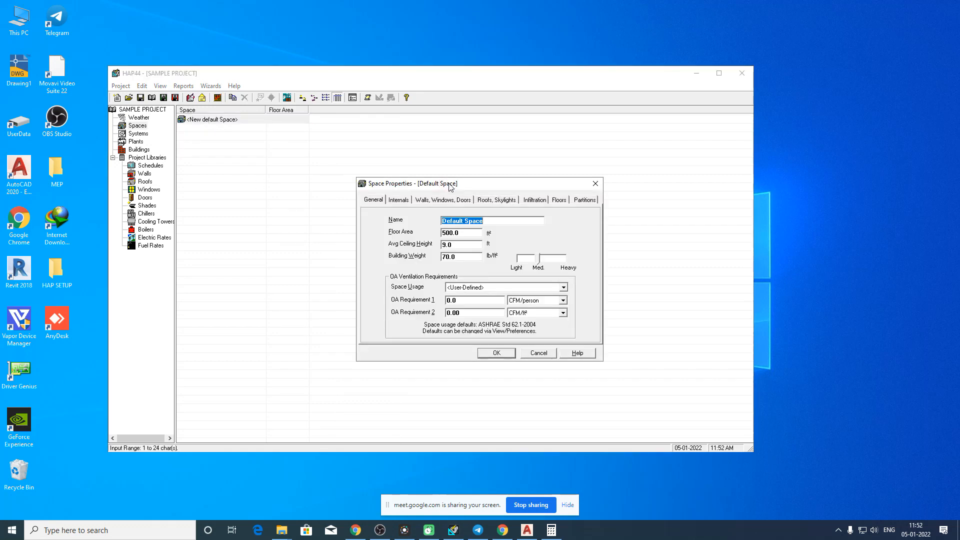
left_click_drag(453, 186, 362, 143)
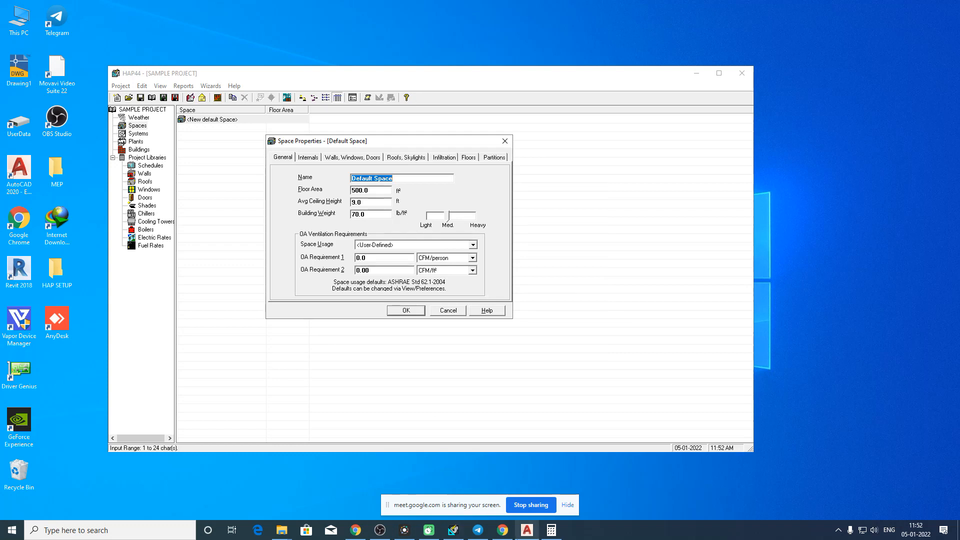
- Locate the master bedroom on the AutoCAD floor plan, and name the new space in HAP M BED ROOM
left_click(527, 530)
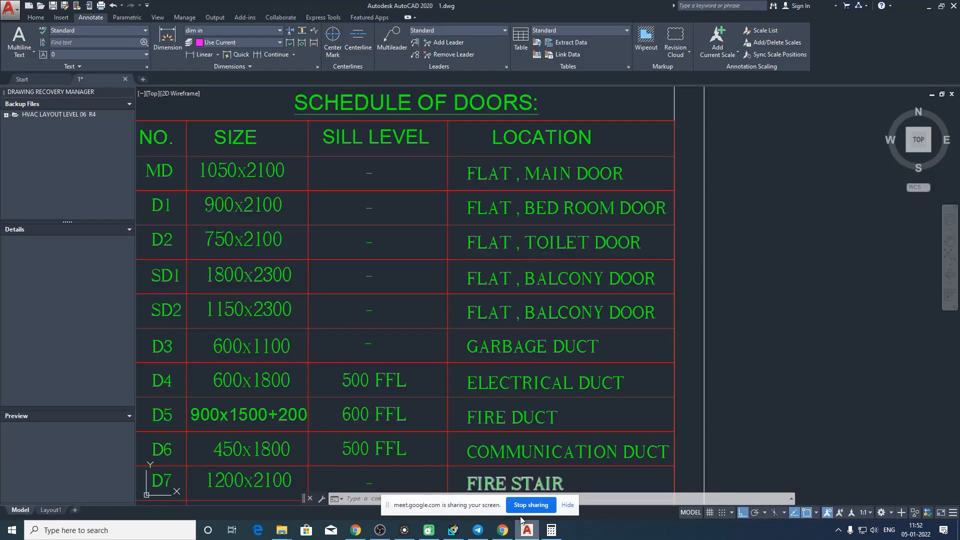
scroll(358, 323, "down", 3)
left_click_drag(257, 311, 508, 305)
scroll(425, 310, "down", 3)
scroll(343, 288, "up", 5)
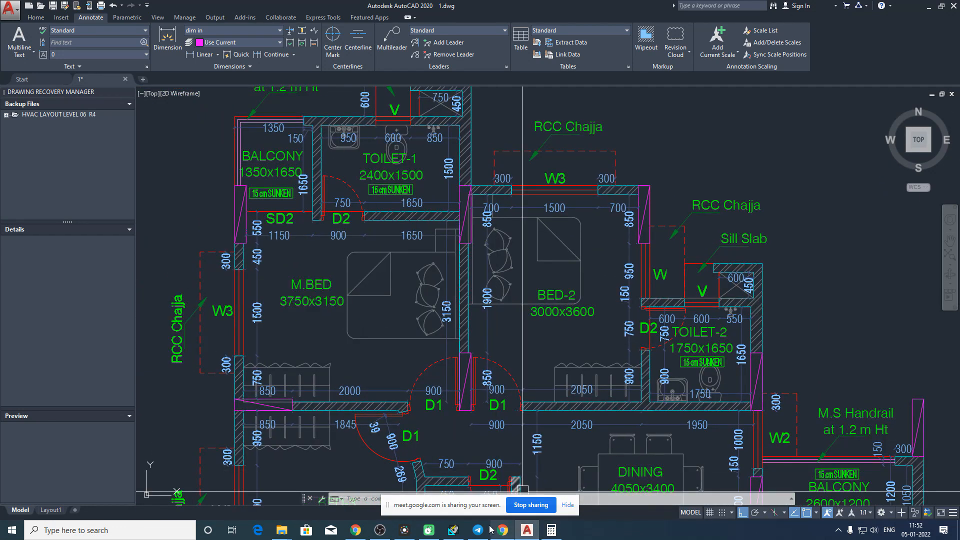
left_click(455, 531)
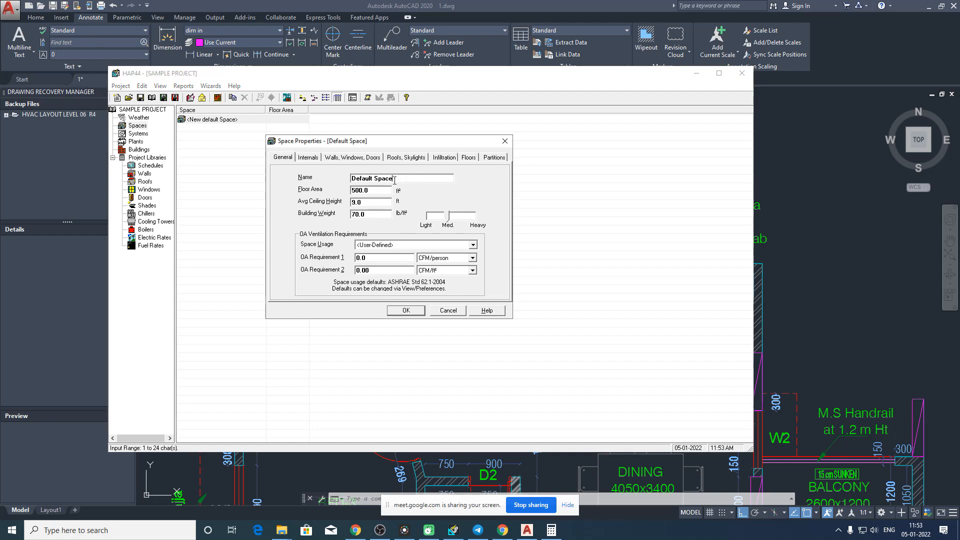
type("M BED ROOM")
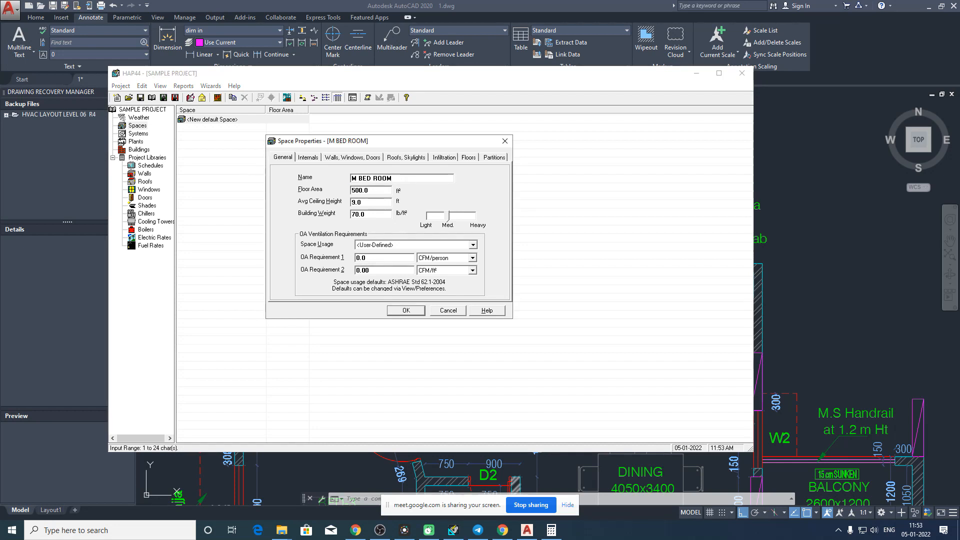
- In Calculator, compute the master bedroom's floor area in square feet as 3.75 × 3.15 × 10.76, and return to HAP's space properties
key("alt+Tab")
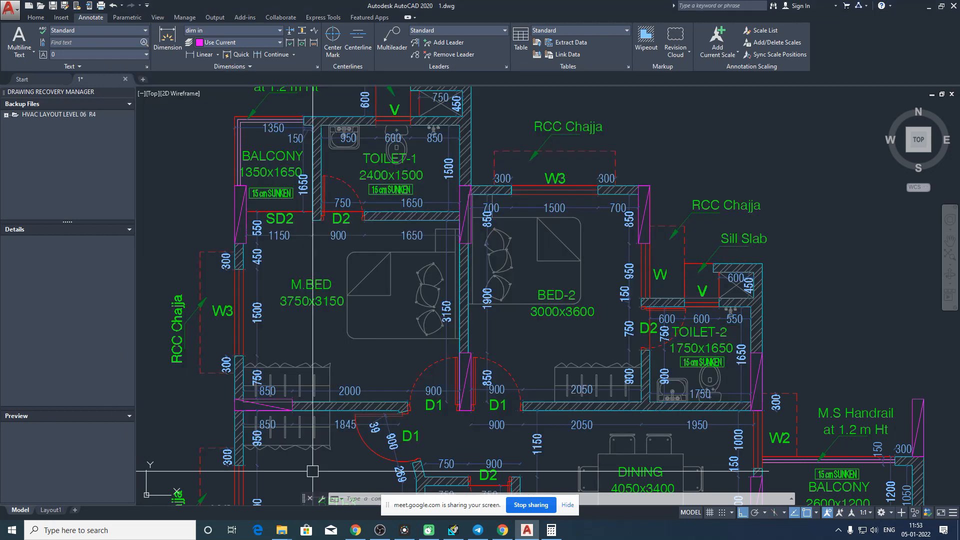
left_click(551, 531)
key("Escape")
type("3")
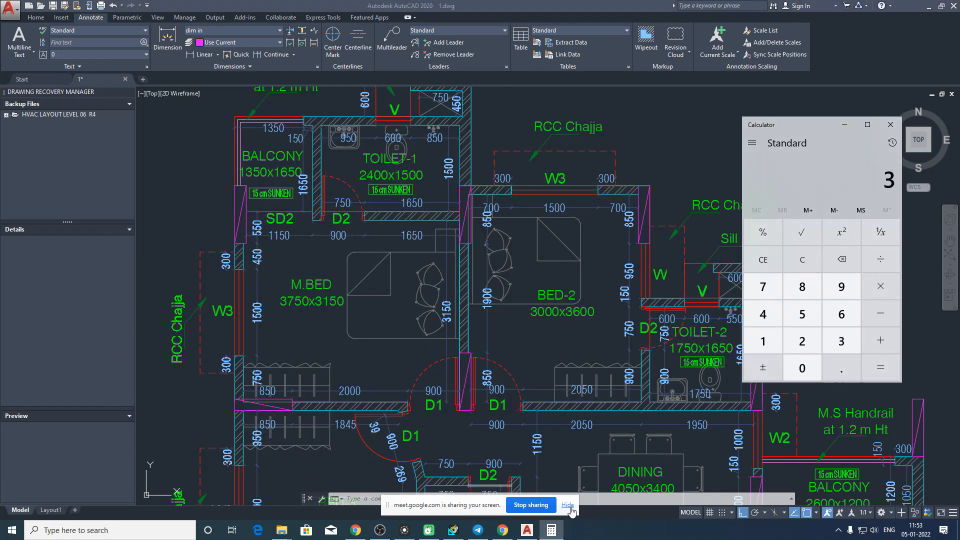
type(".75*3.15*10.76")
key("Return")
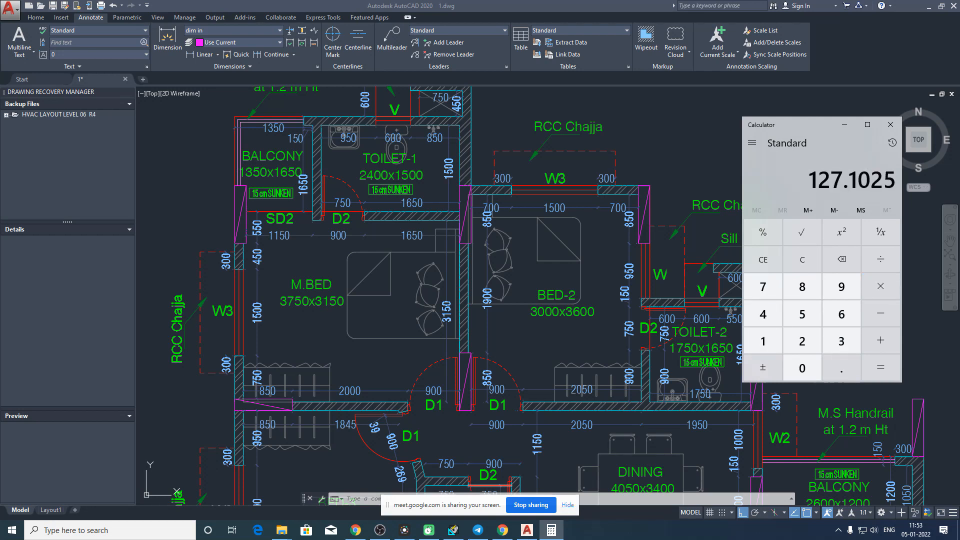
left_click(453, 530)
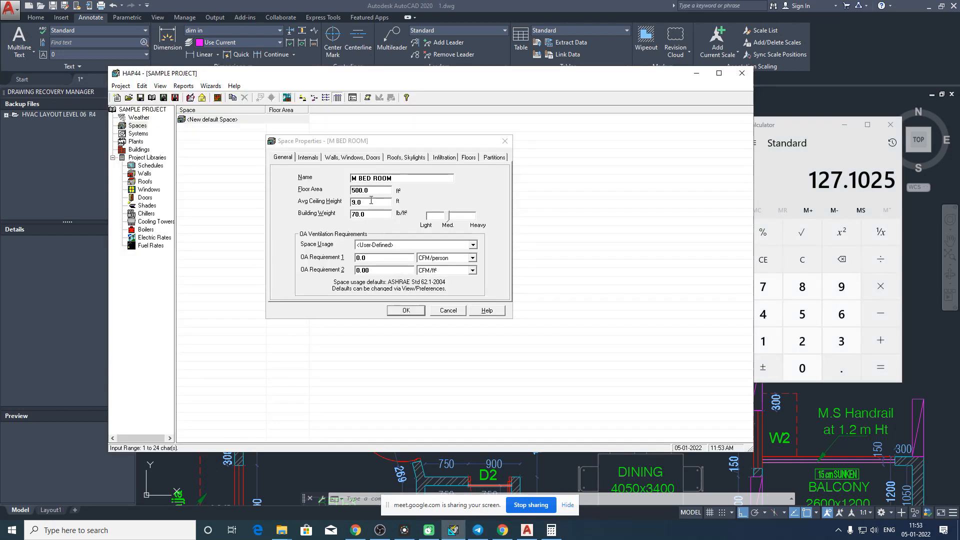
- Set the master bedroom's floor area to 127.1 ft² and its average ceiling height to 10 ft
left_click(353, 190)
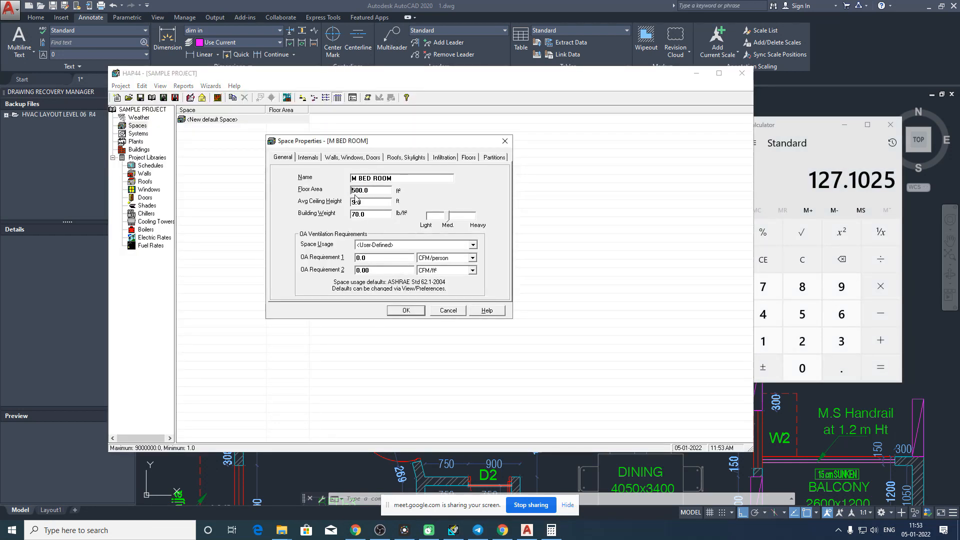
left_click_drag(370, 190, 303, 191)
type("127.1")
double_click(372, 201)
type("10")
left_click(258, 264)
- Try HOTEL: Bedroom/living room as the space usage, and switch it back to <User-Defined>
left_click(411, 250)
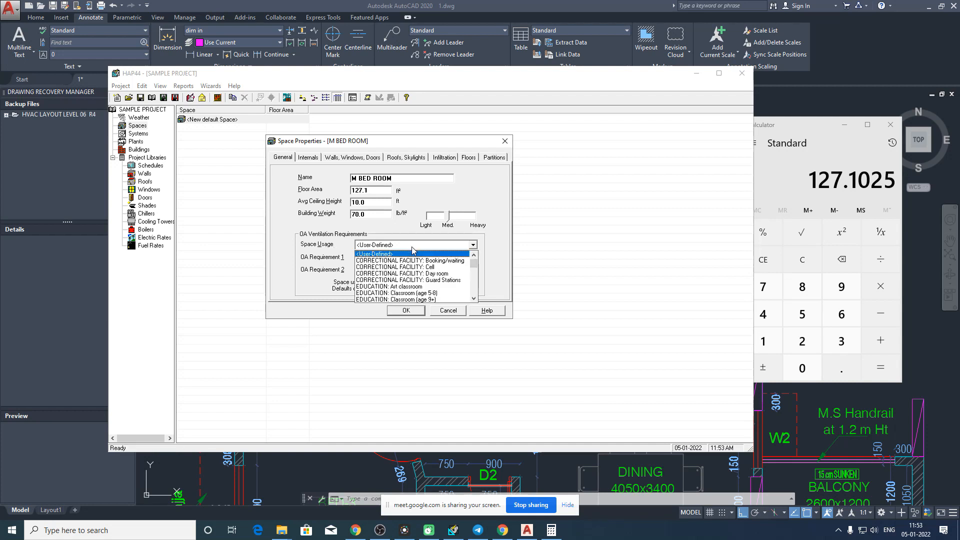
left_click_drag(474, 268, 475, 278)
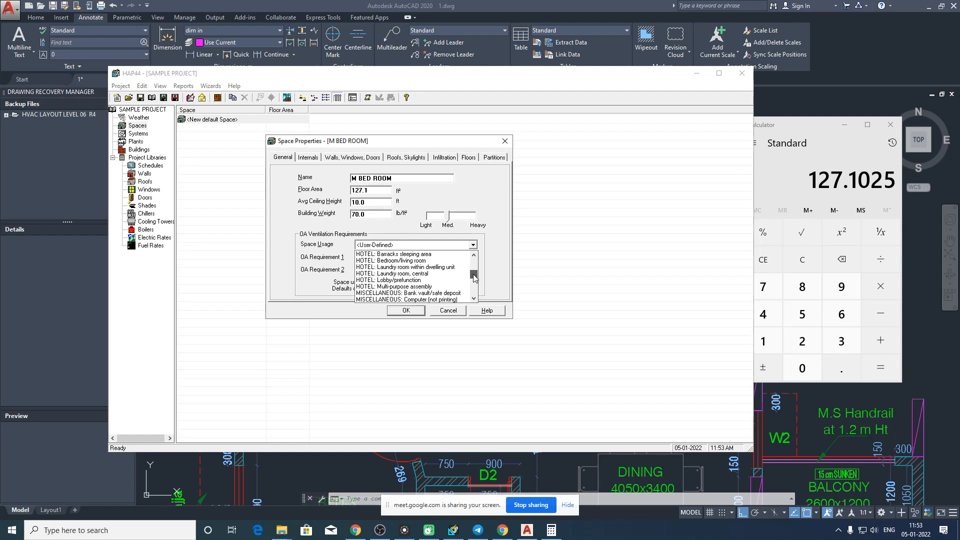
left_click(407, 261)
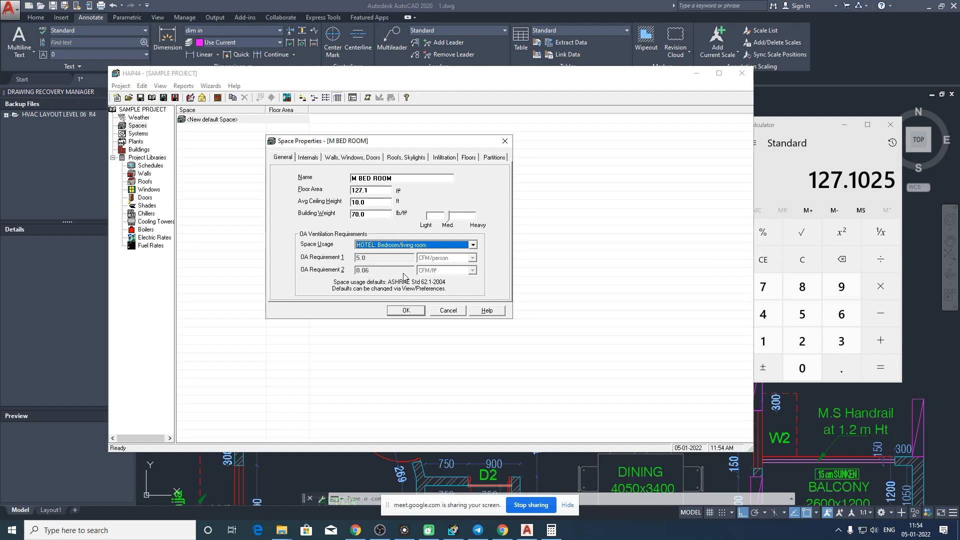
left_click(446, 247)
left_click_drag(473, 275, 472, 250)
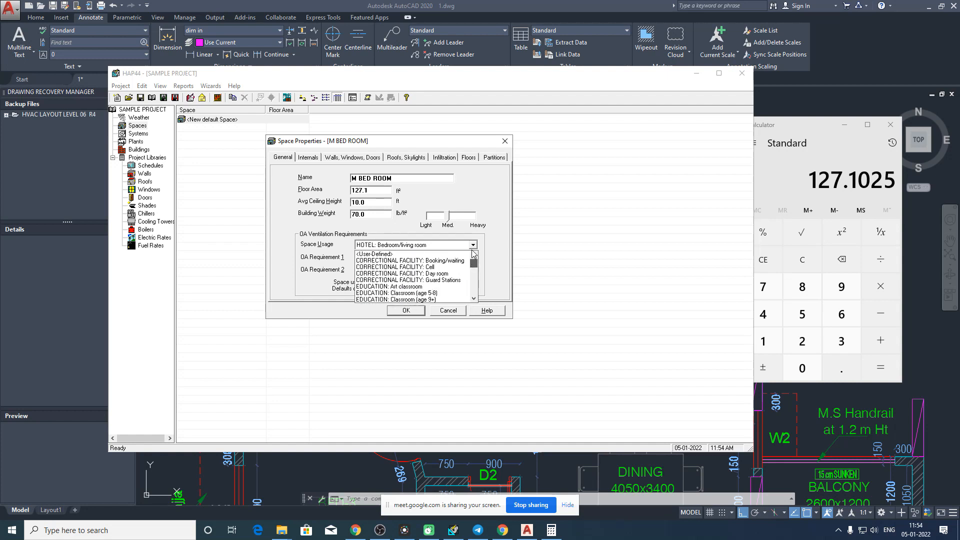
left_click(410, 254)
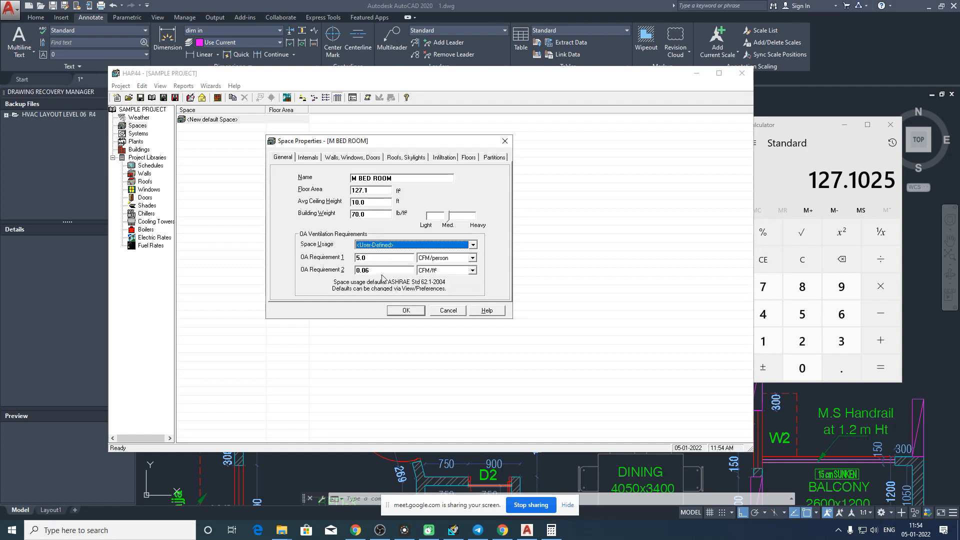
- Browse the predefined space usages and assign HOTEL: Bedroom/living room to the master bedroom's ventilation requirements
left_click(472, 246)
left_click(474, 299)
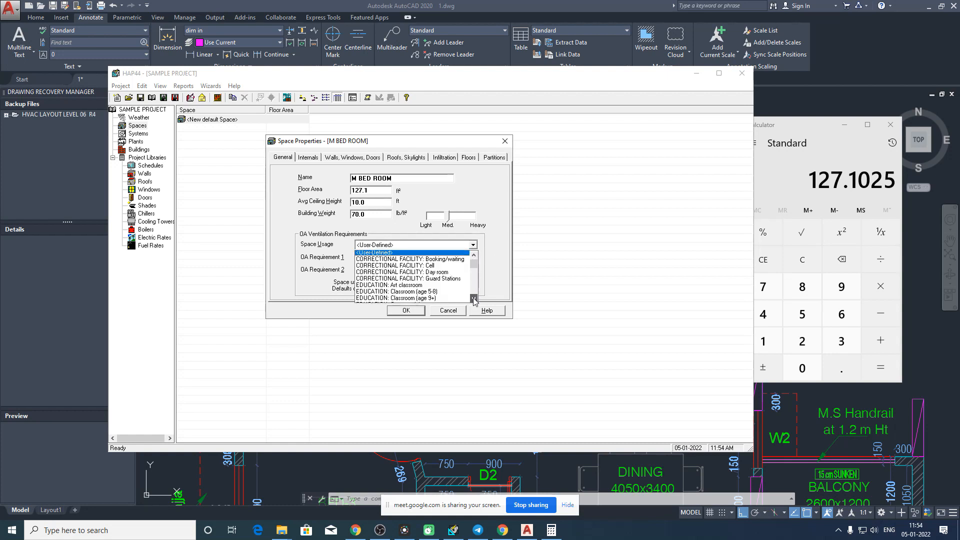
left_click_drag(474, 298, 474, 300)
scroll(435, 280, "up", 5)
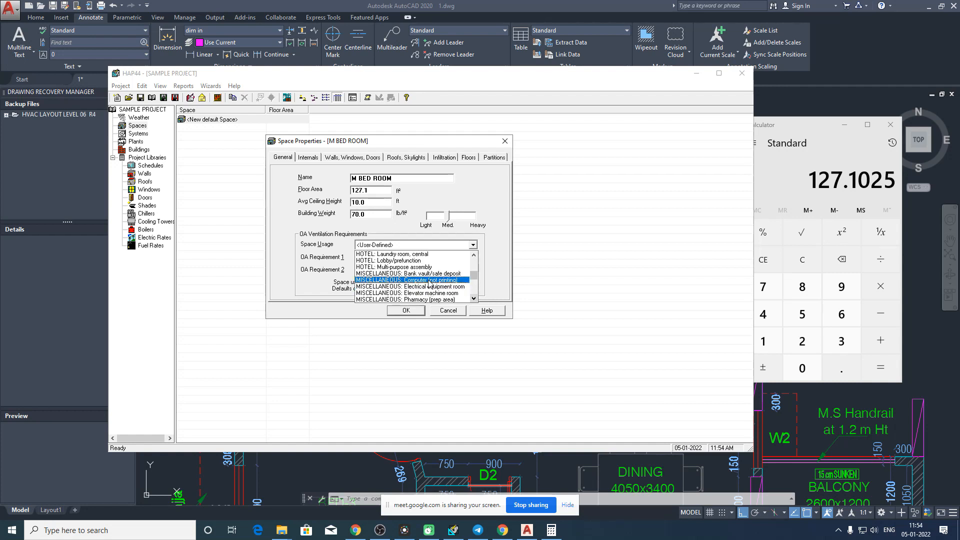
scroll(427, 291, "down", 5)
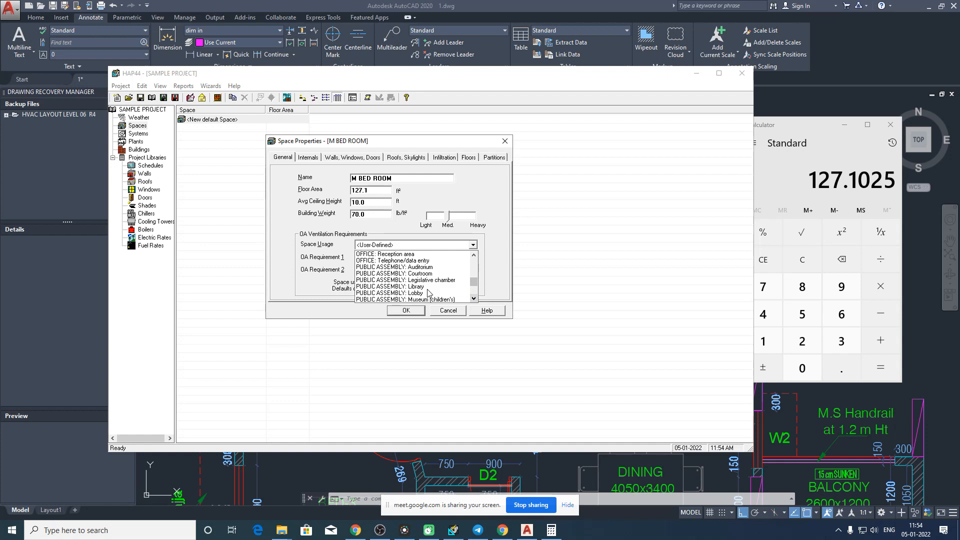
scroll(428, 291, "up", 5)
scroll(467, 273, "up", 2)
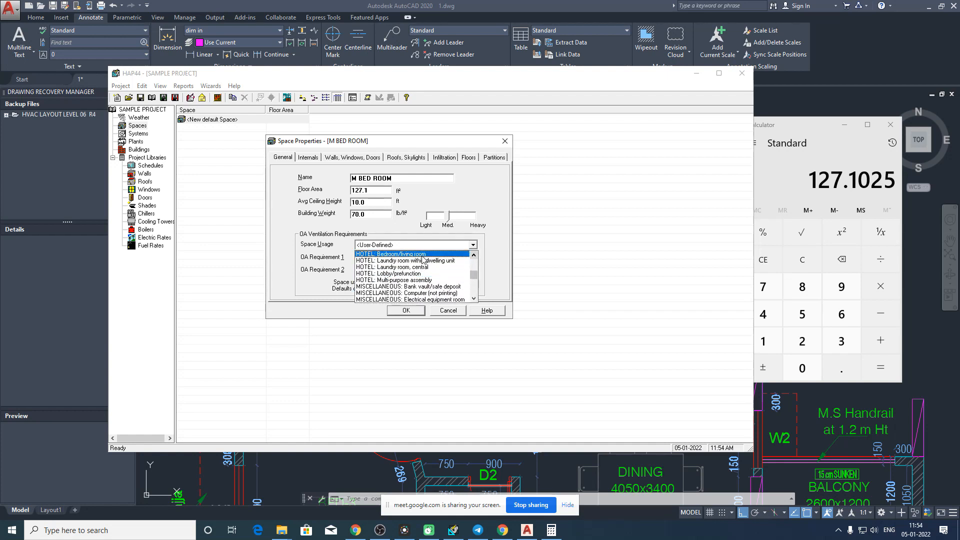
left_click(423, 255)
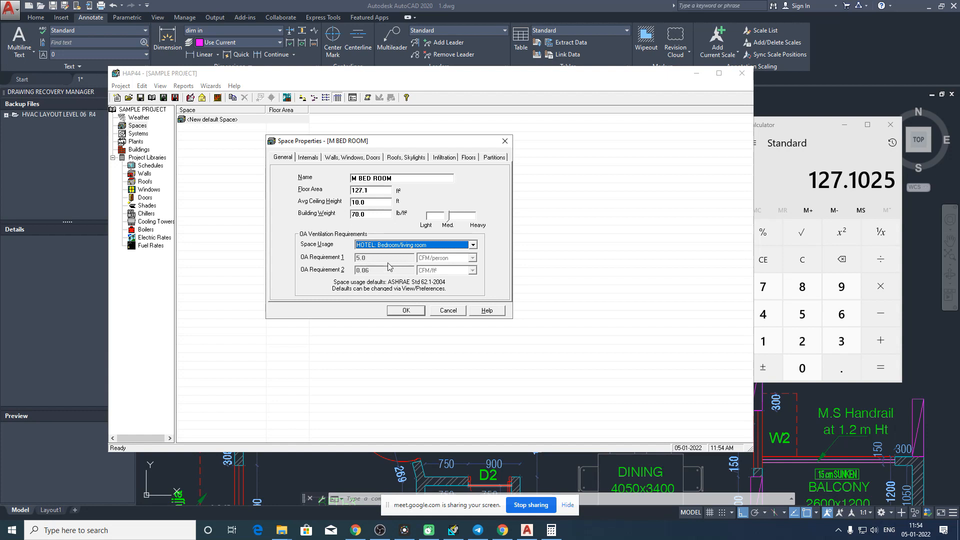
left_click(284, 159)
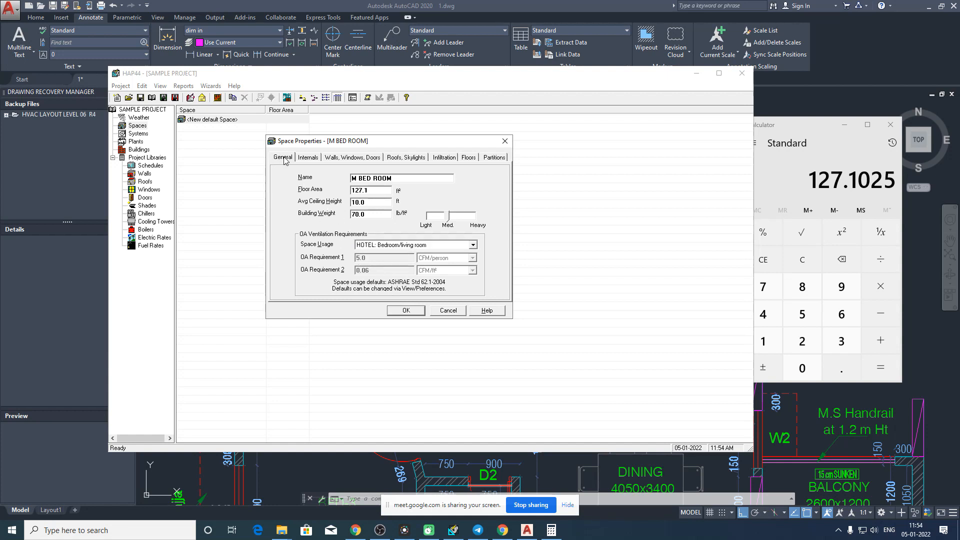
- View the overhead lighting fixture types in the space's internals, and look up images of free hanging lights on Google in Chrome
left_click(311, 158)
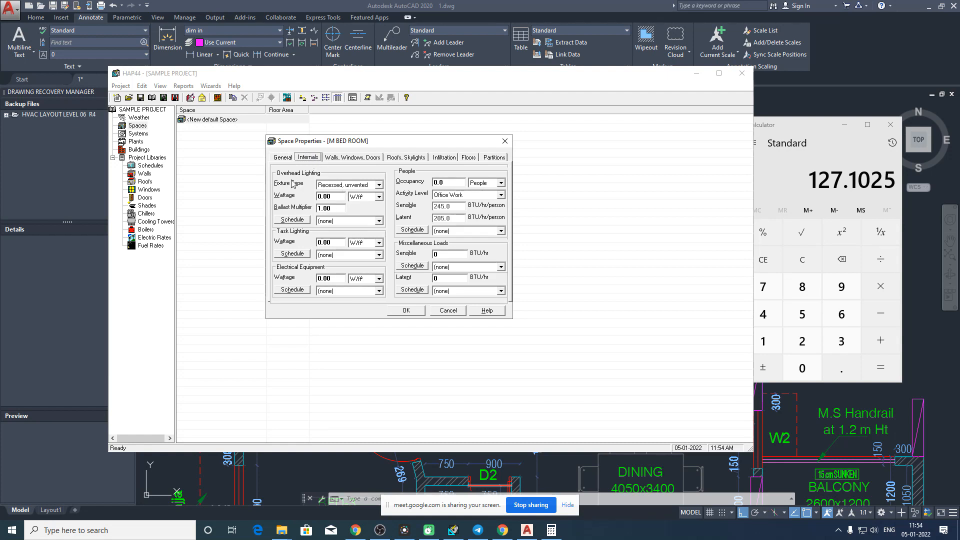
left_click(346, 186)
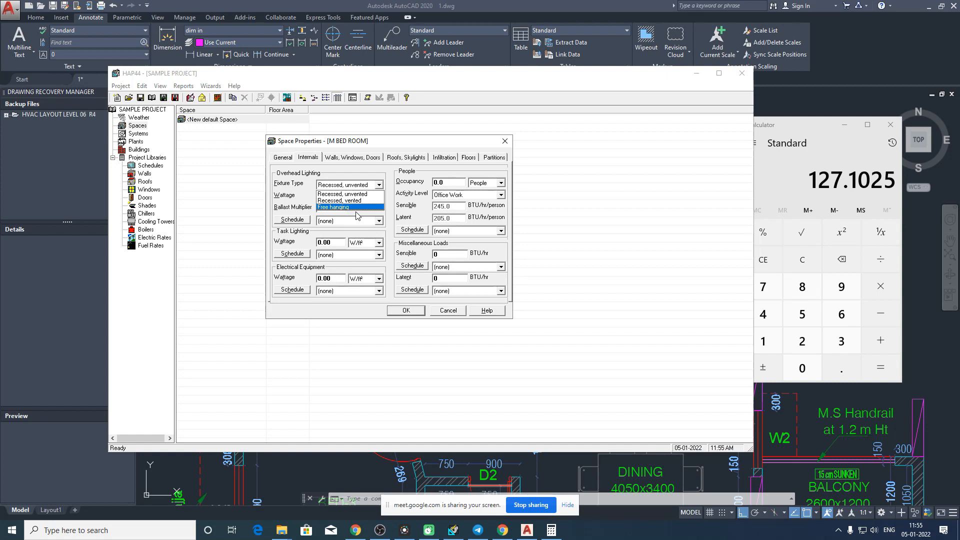
left_click(354, 531)
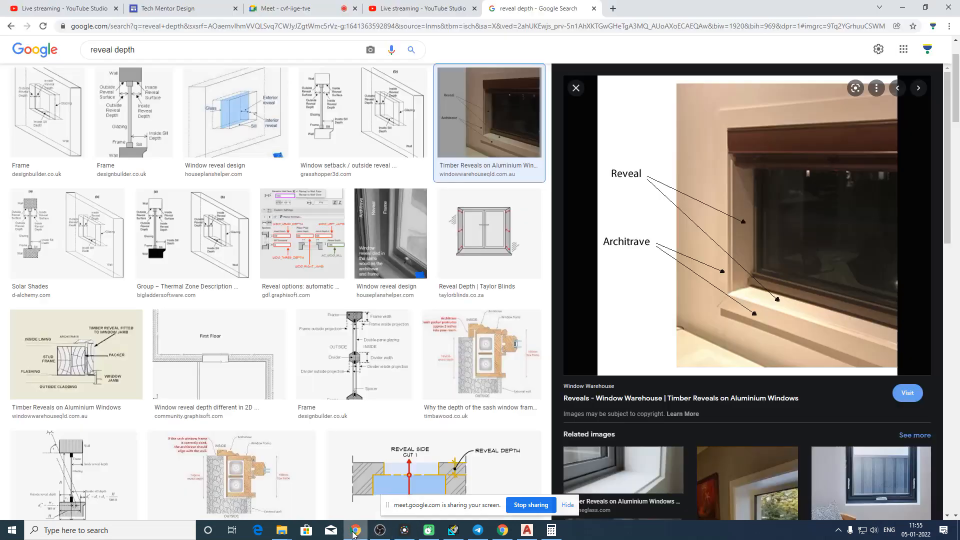
left_click_drag(136, 49, 3, 45)
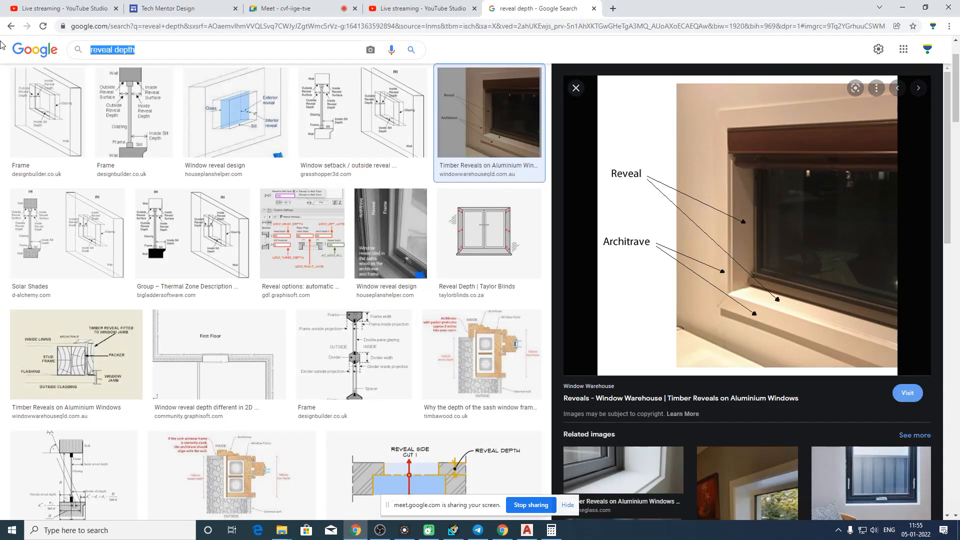
type("free han")
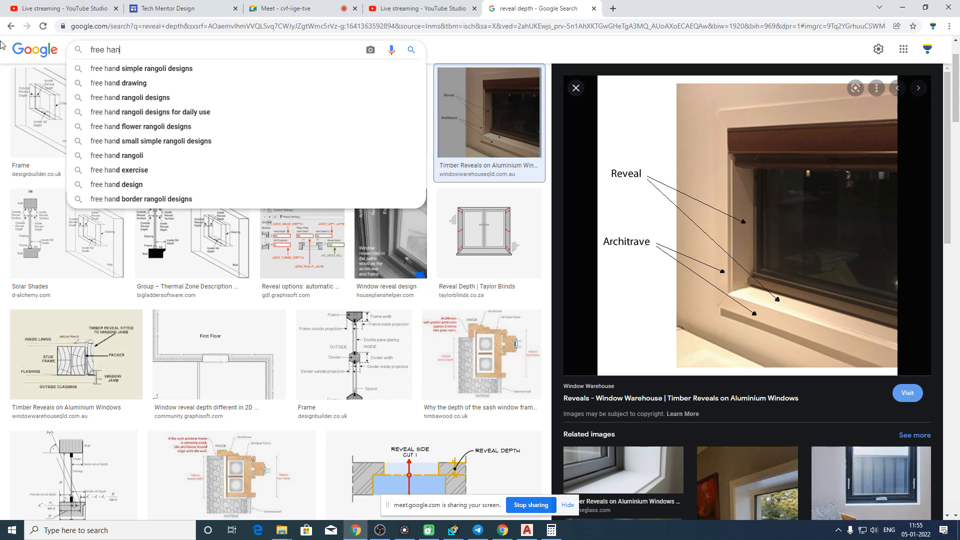
type("gining")
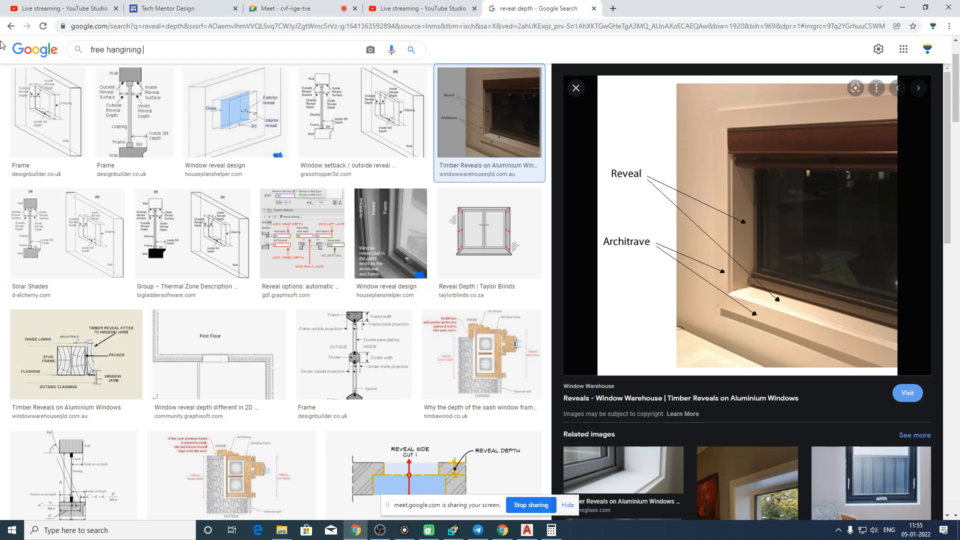
type(" light")
key("Return")
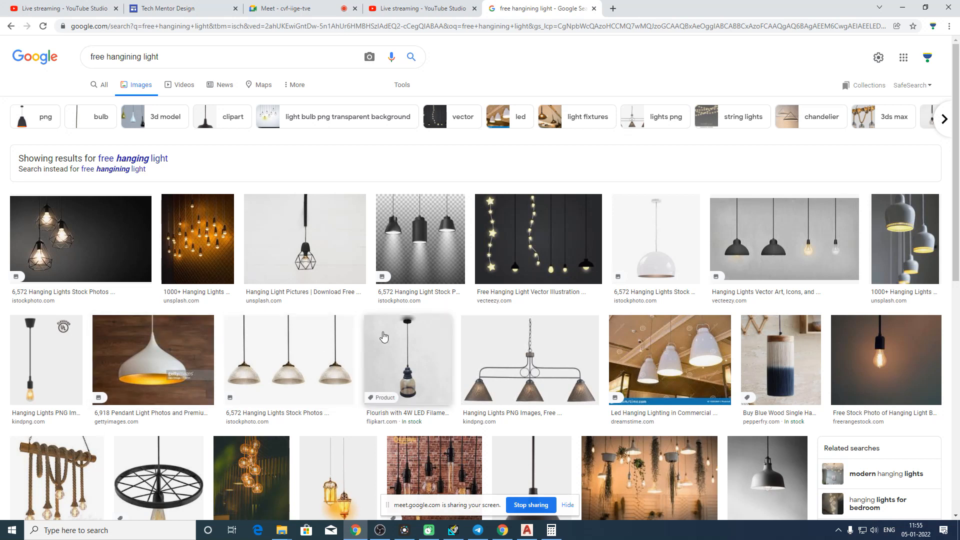
scroll(383, 336, "down", 6)
scroll(220, 320, "up", 6)
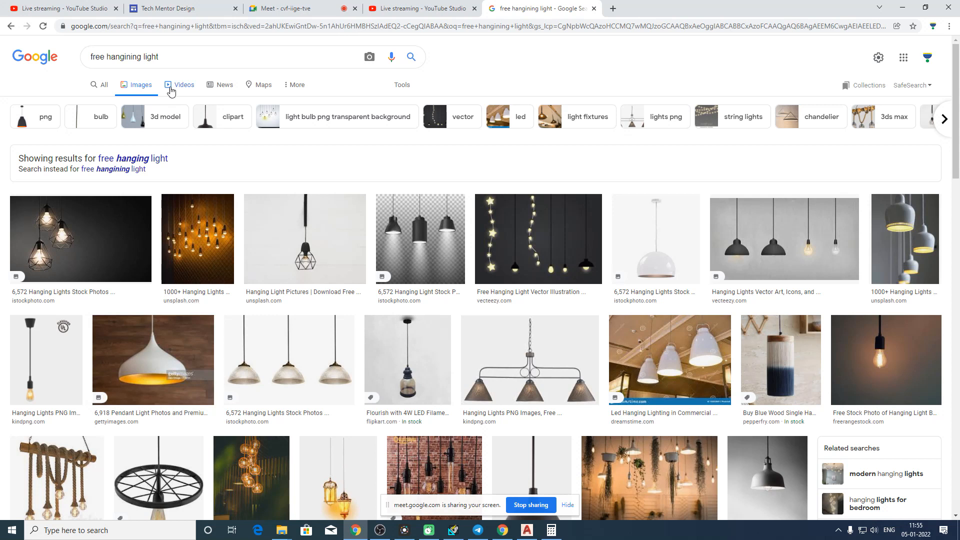
- Search Google Images for recessed lighting
left_click(139, 58)
left_click(139, 57)
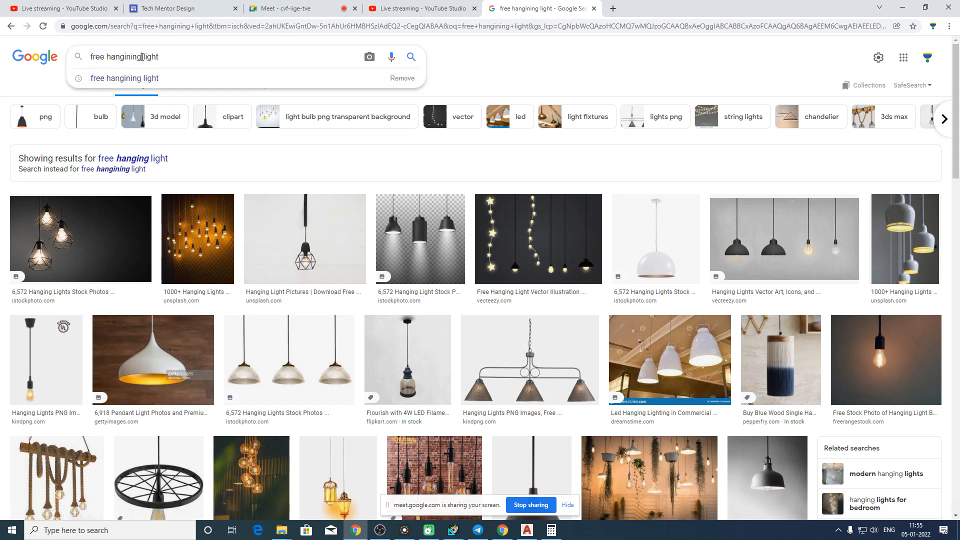
left_click_drag(142, 56, 4, 53)
key("BackSpace")
type("rece ")
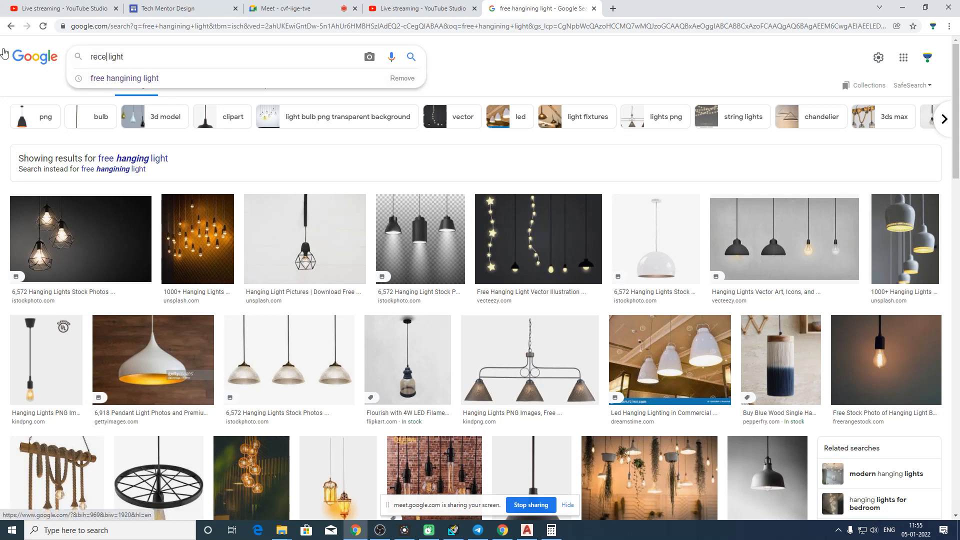
type("ssed")
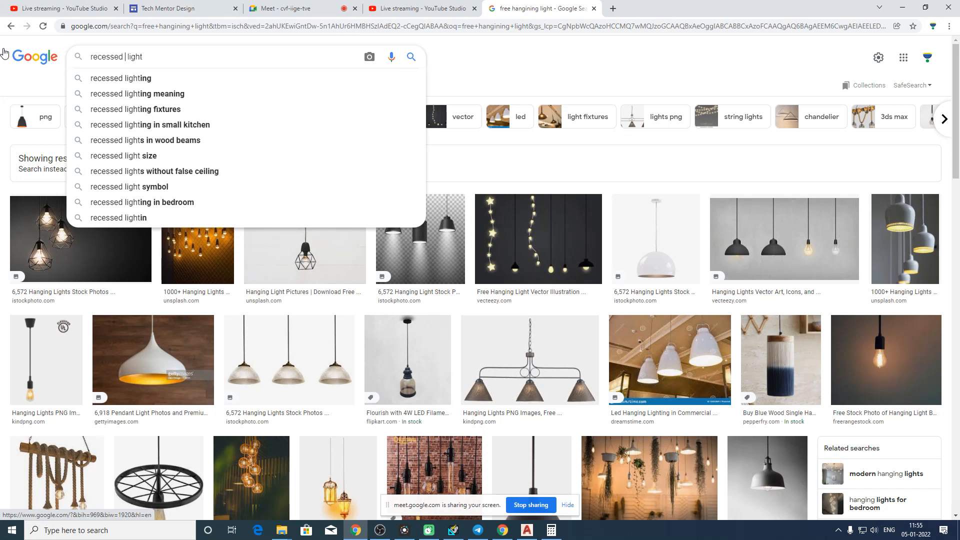
key("Down")
key("Return")
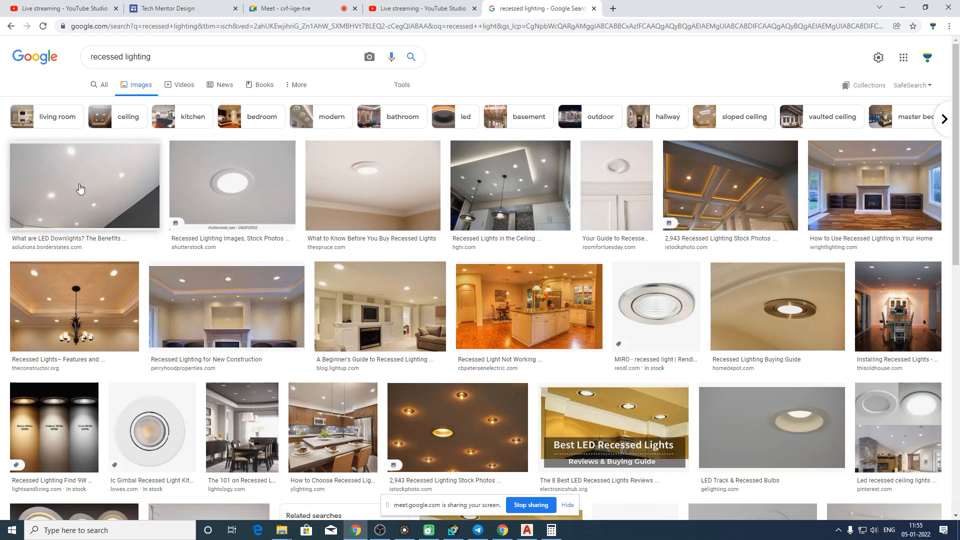
- Narrow the image search to recessed unvented lighting and browse the results for examples of the fixture
left_click(125, 56)
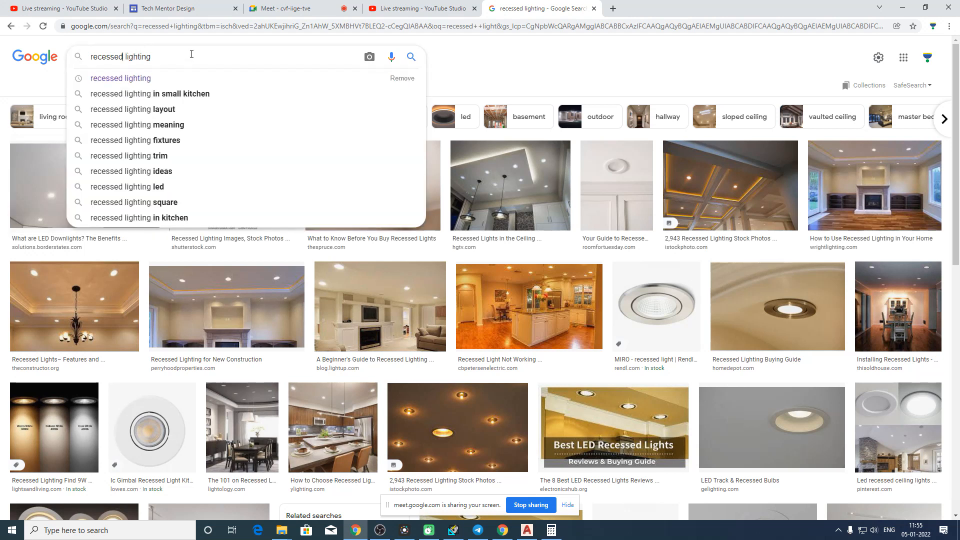
type("un ")
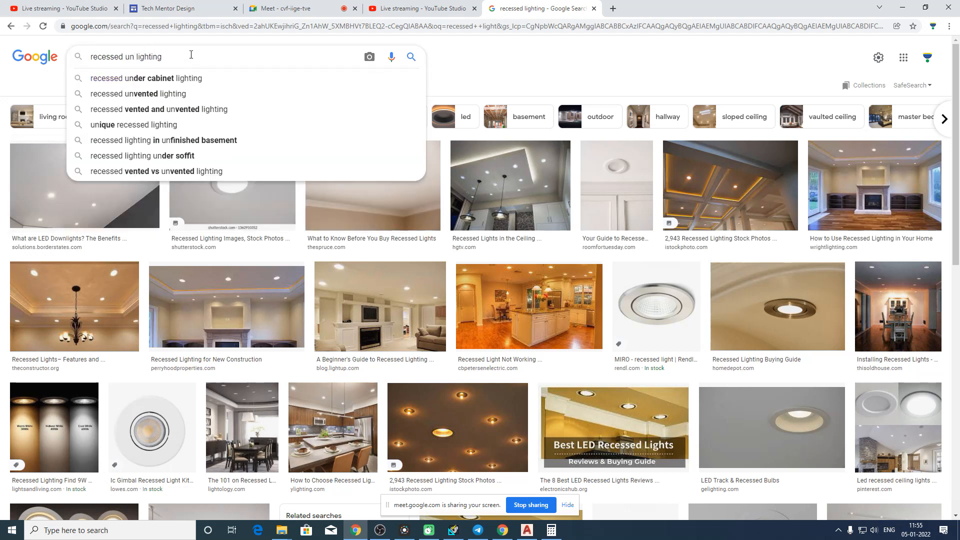
type("vented")
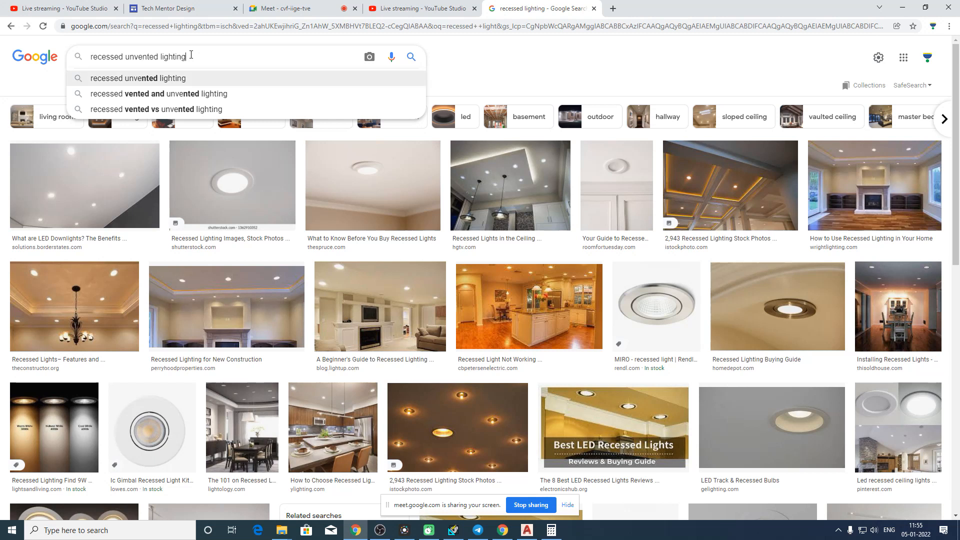
key("Return")
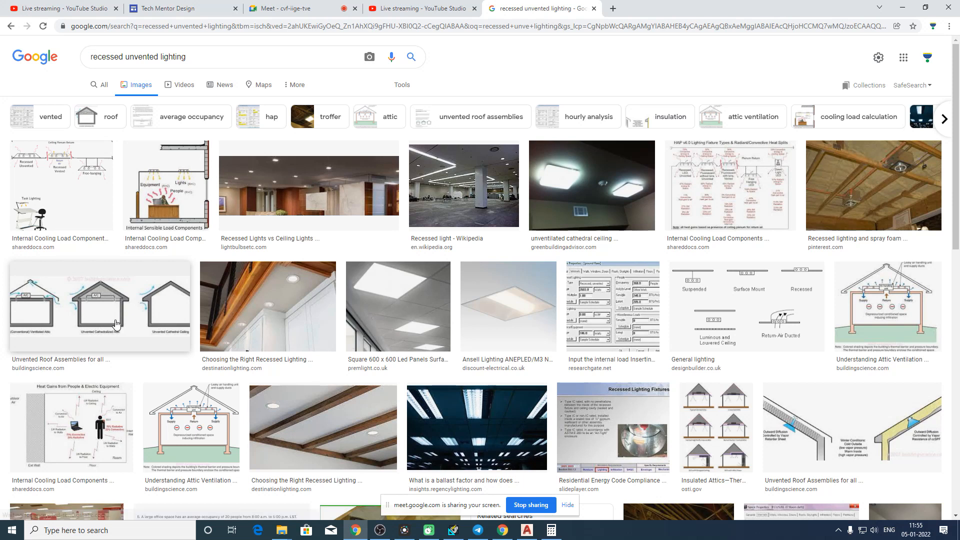
scroll(117, 307, "down", 5)
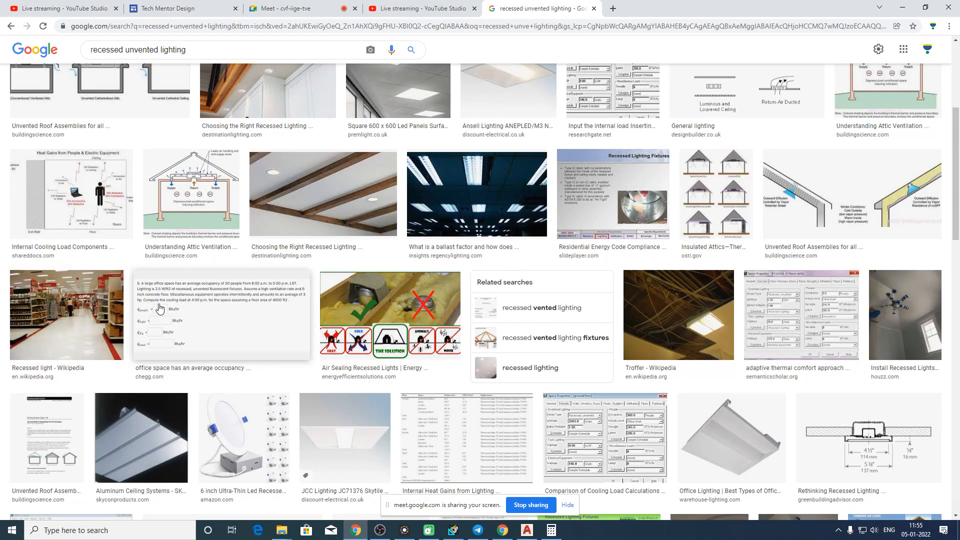
scroll(159, 308, "down", 10)
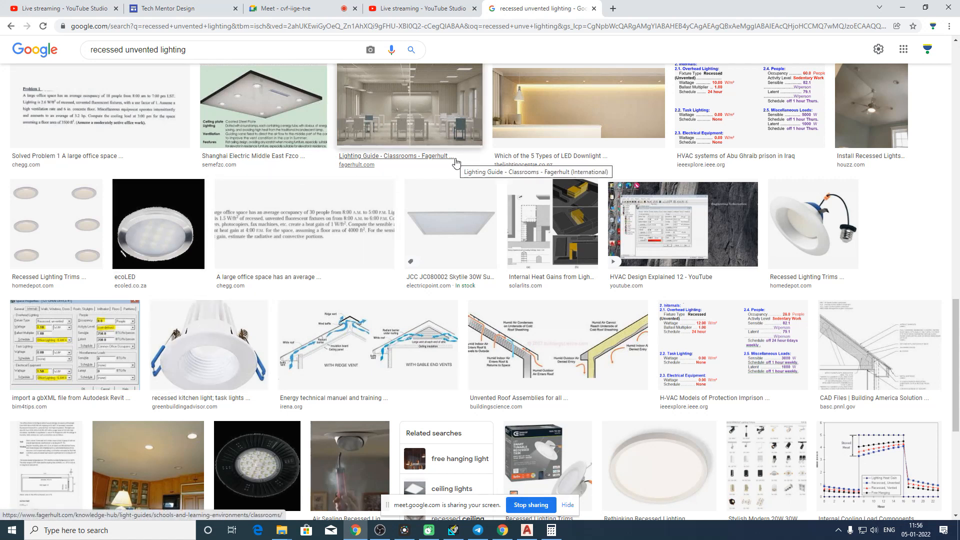
scroll(567, 207, "up", 5)
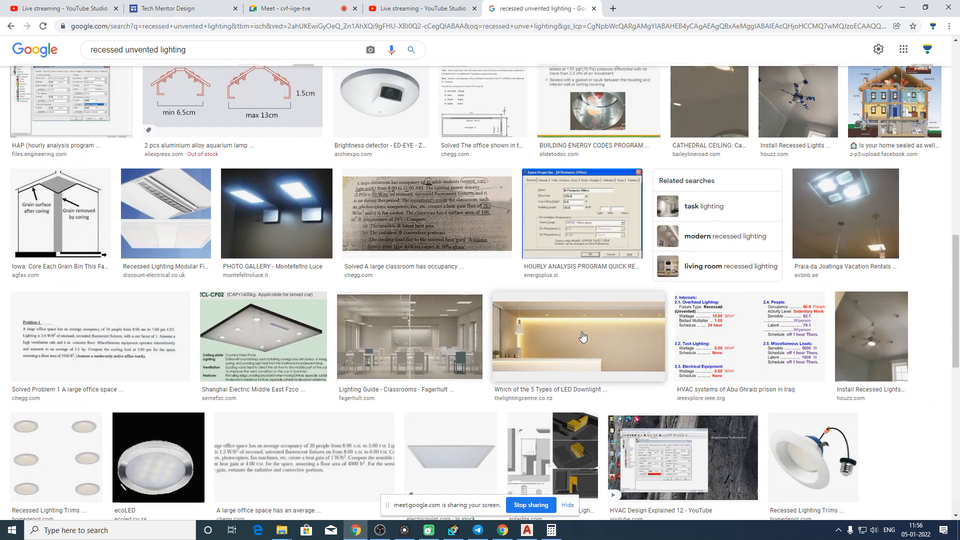
scroll(496, 290, "up", 5)
scroll(493, 280, "up", 8)
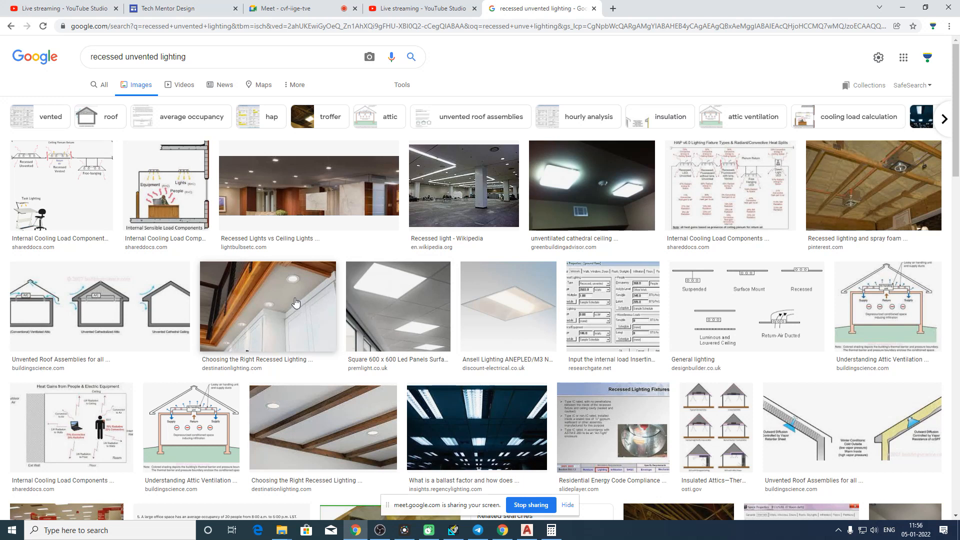
- Preview the Destination Lighting recessed lights and the unventilated cathedral ceiling lights, and return to HAP's space properties
left_click(297, 304)
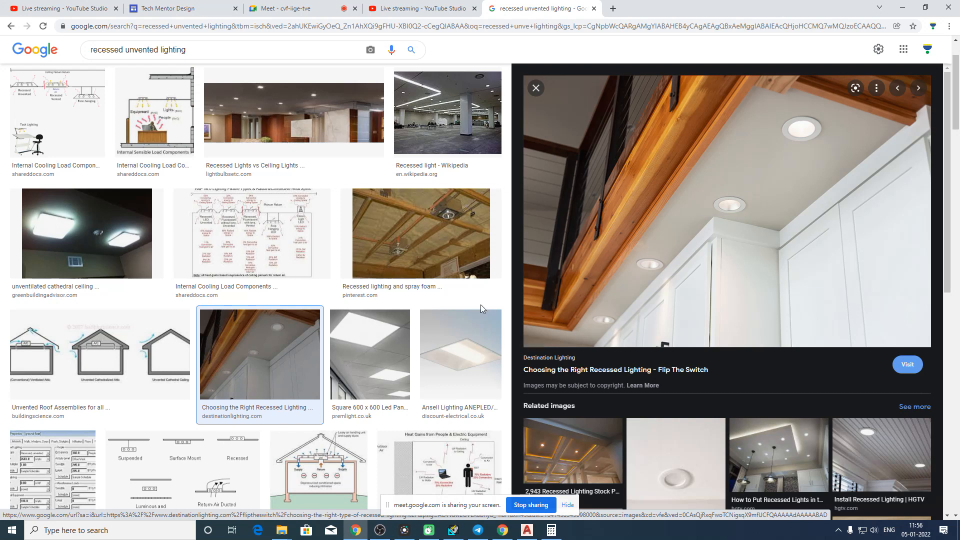
left_click(82, 247)
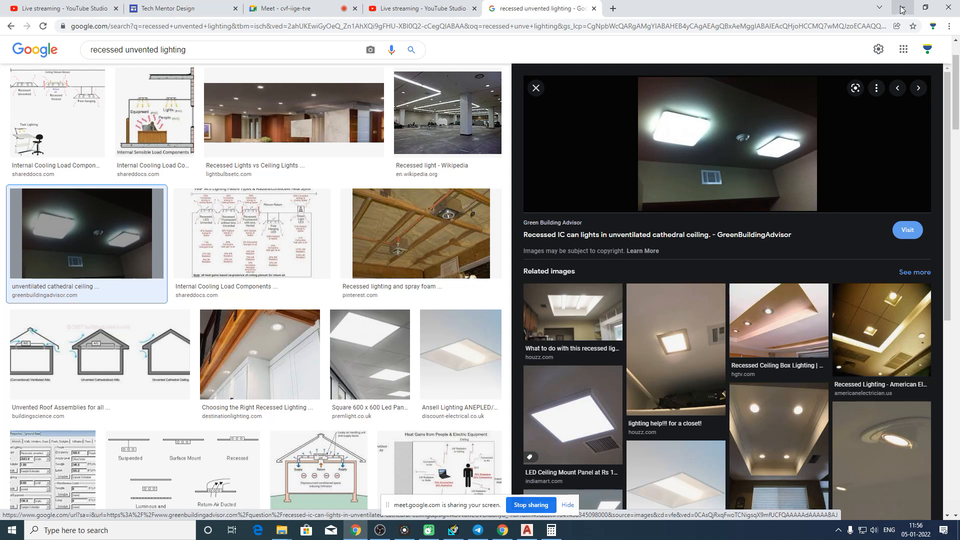
left_click(902, 9)
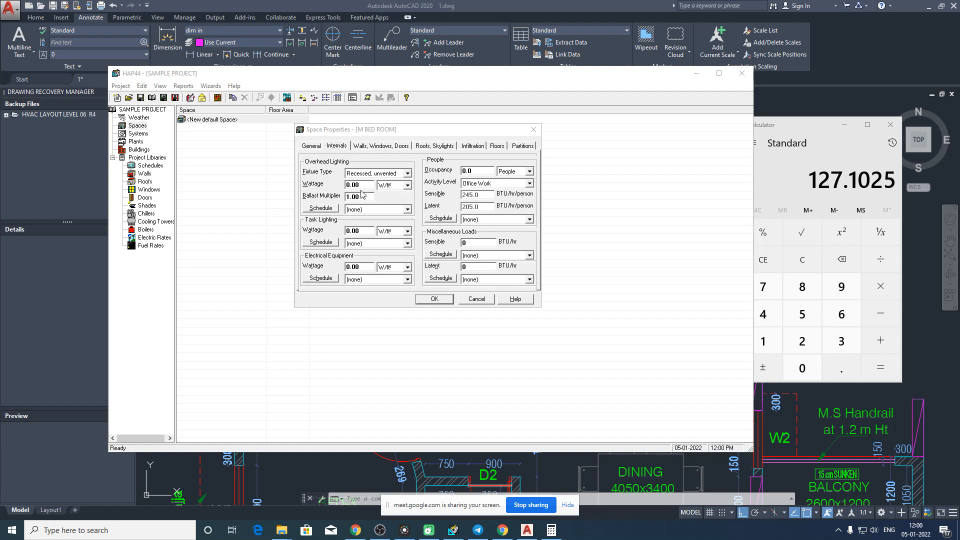
- Set the overhead lighting wattage to 1.2 W/ft² and convert its unit to Watts
double_click(360, 186)
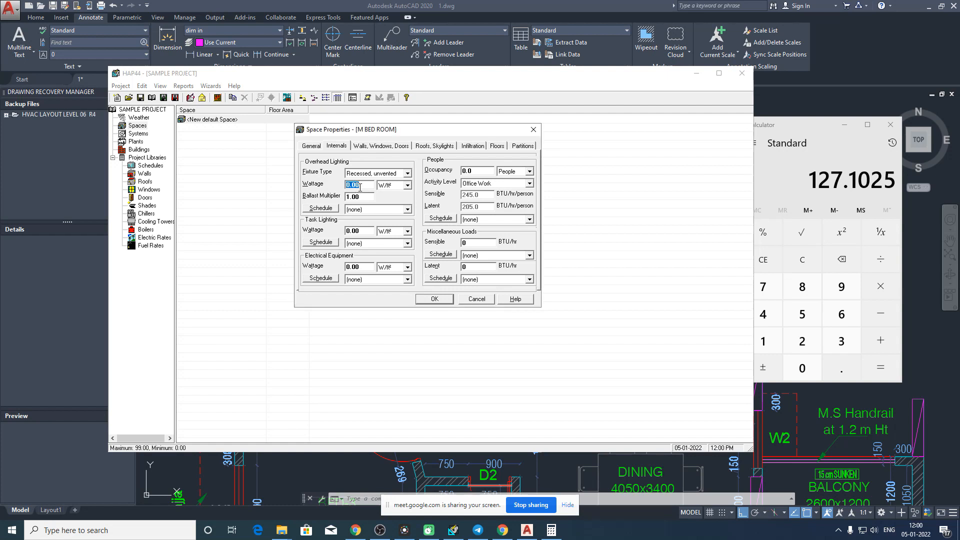
type("1.2")
left_click(408, 185)
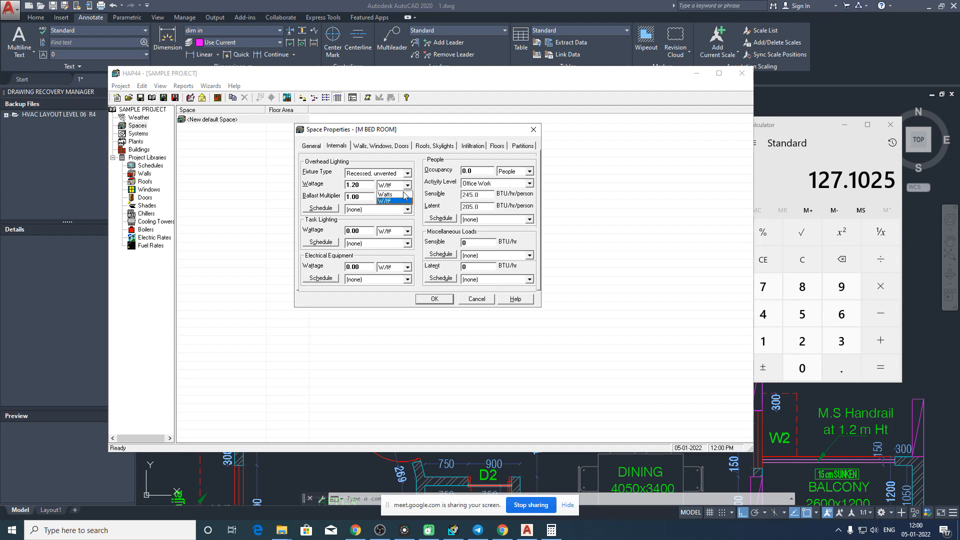
left_click(404, 194)
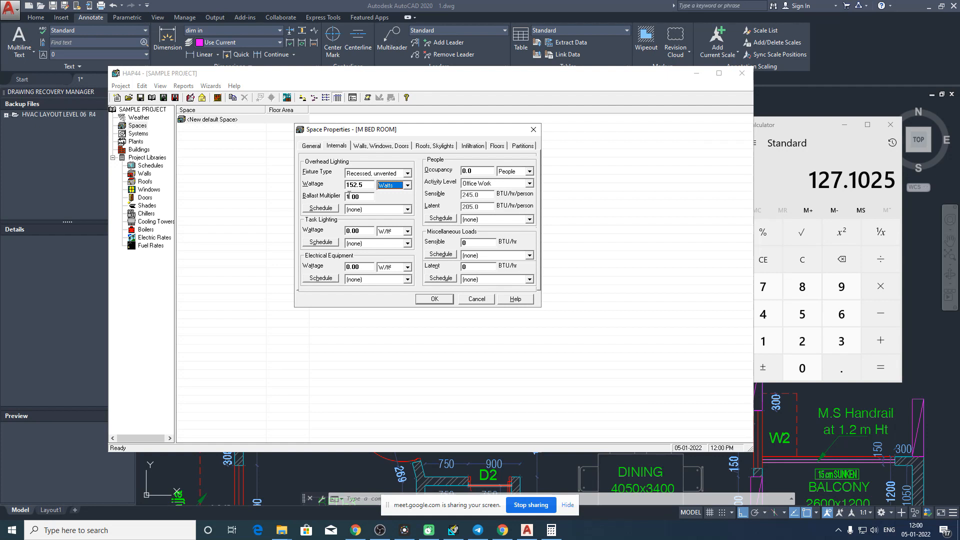
- Set the overhead lighting to 160 Watts, convert it to W/ft², and assign it the SAMPLE SCH schedule
left_click(367, 184)
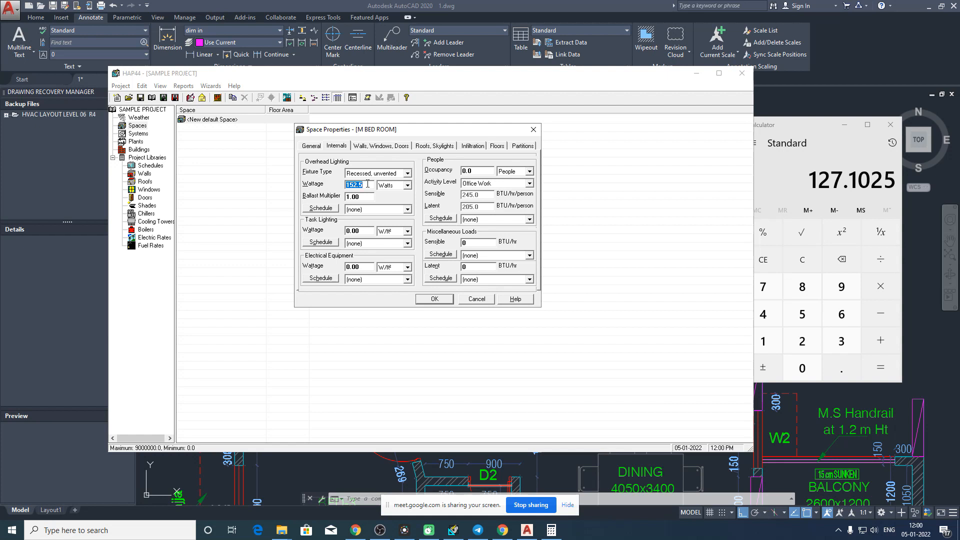
type("160")
left_click(408, 186)
left_click(393, 196)
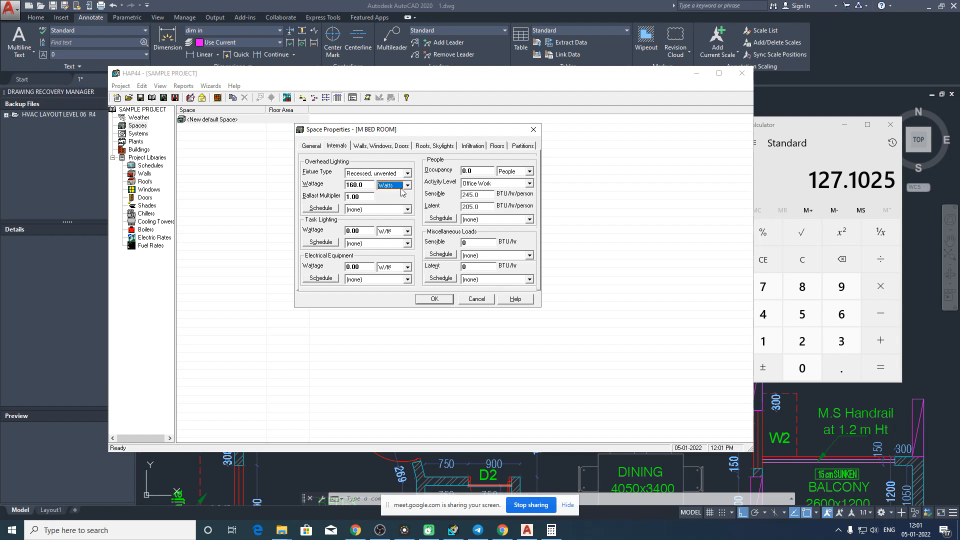
left_click(410, 186)
left_click(386, 200)
left_click(375, 211)
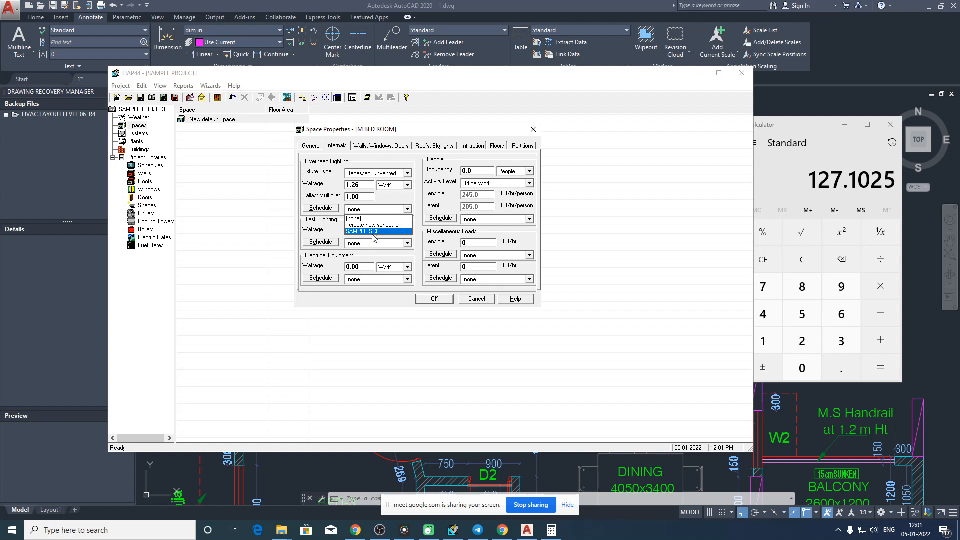
left_click(372, 232)
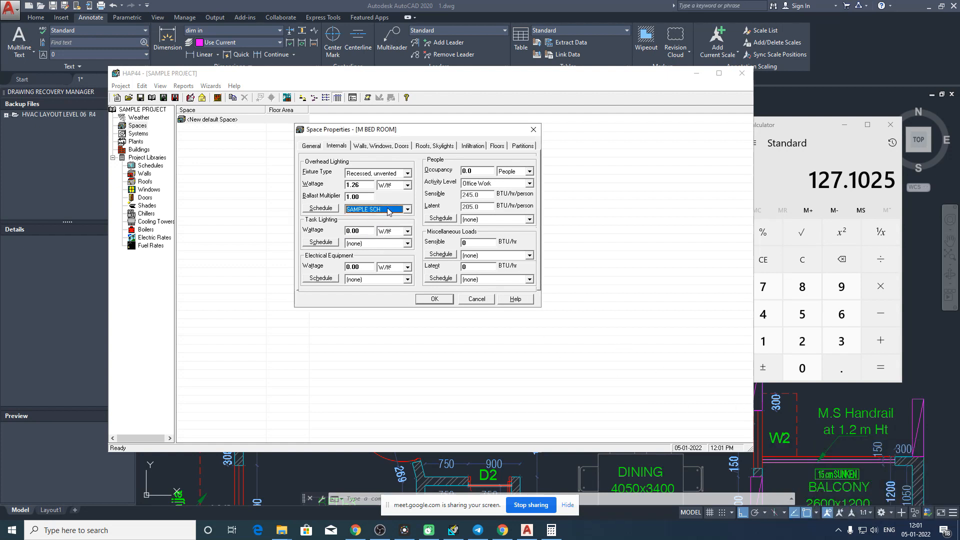
- Try lowering several hourly values of Profile Three in the SAMPLE SCH schedule, and discard the changes
left_click(322, 209)
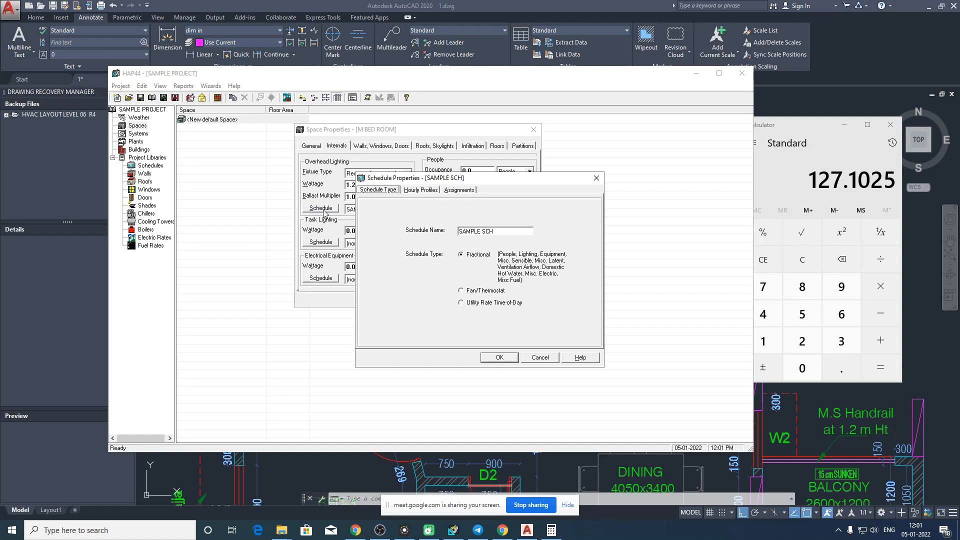
left_click(419, 191)
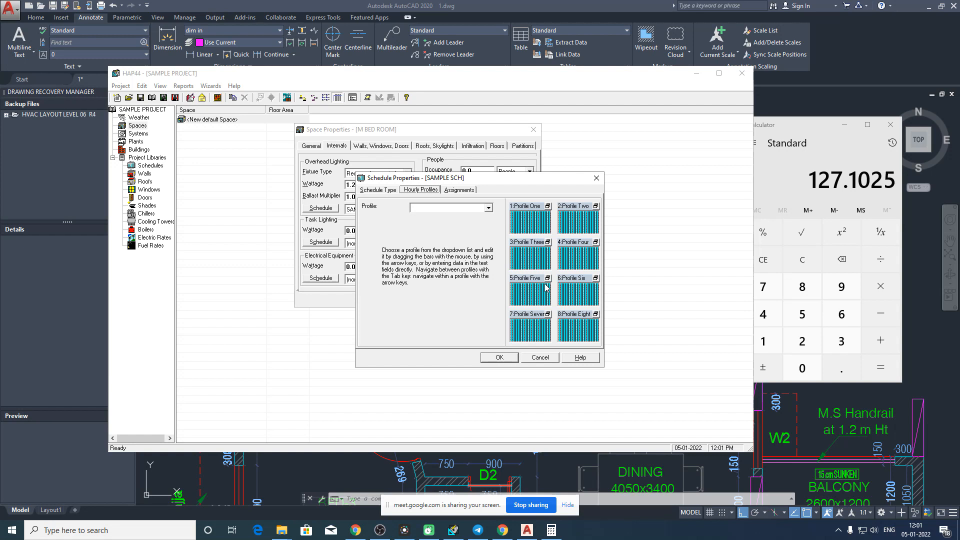
left_click(548, 242)
left_click_drag(388, 264, 389, 314)
left_click(404, 274)
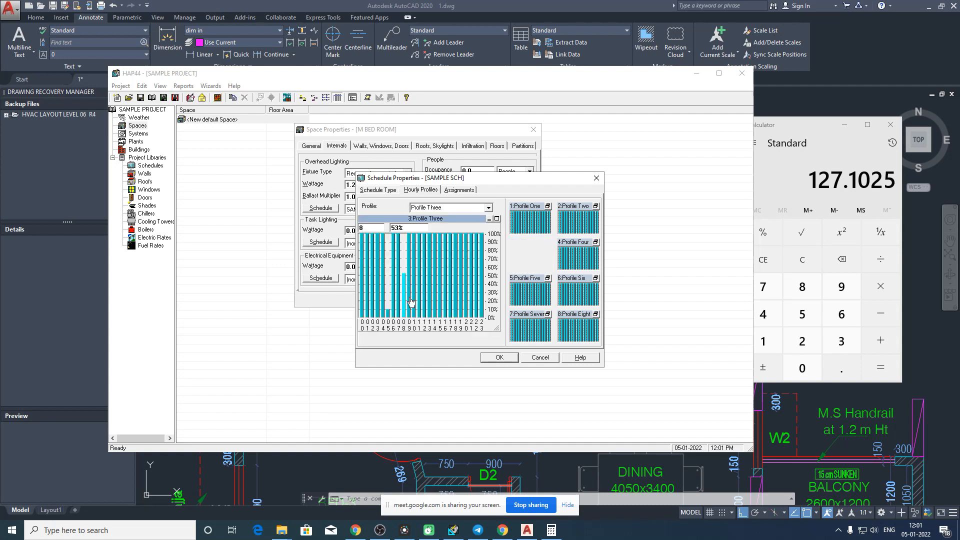
left_click(429, 296)
left_click(541, 358)
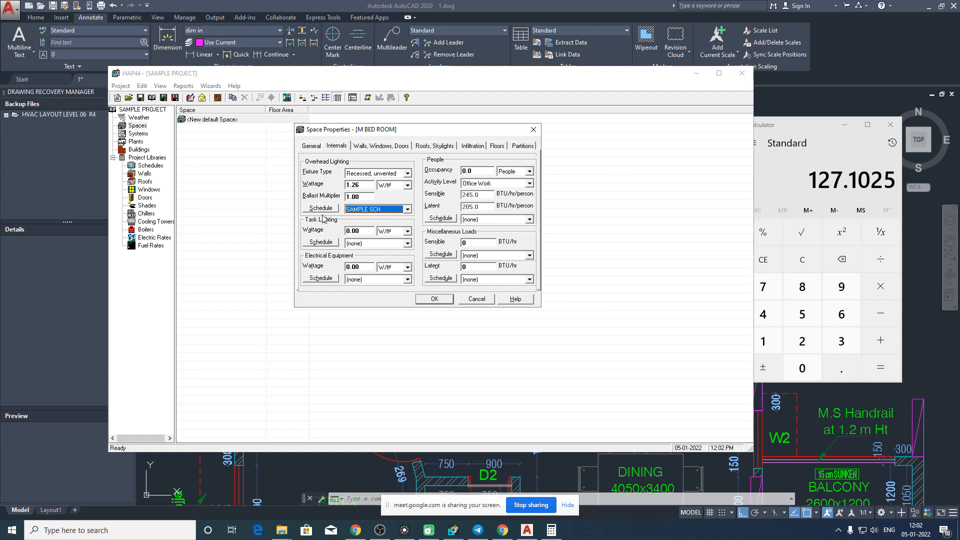
- Switch to Chrome, search Google Images for task lighting, browse the examples, and return to HAP's space properties
left_click(503, 530)
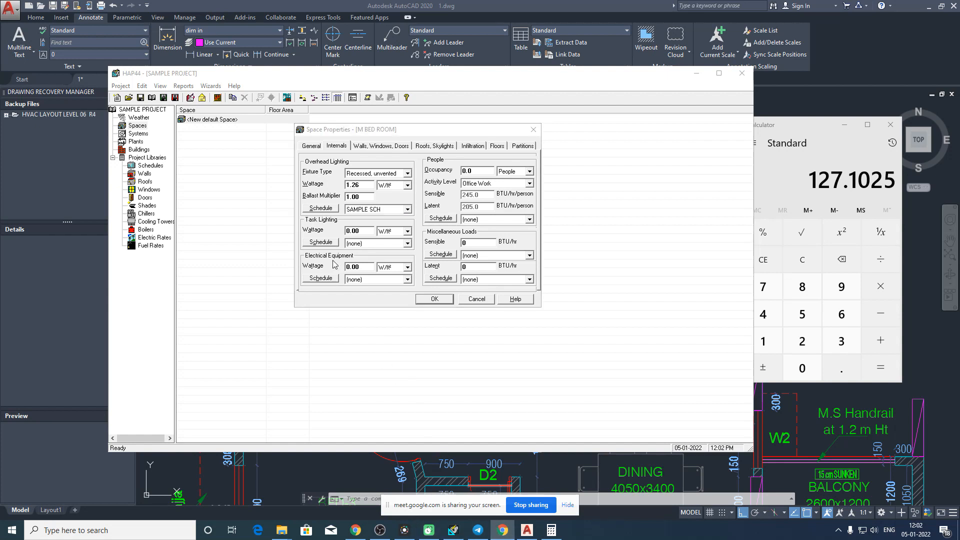
left_click(355, 530)
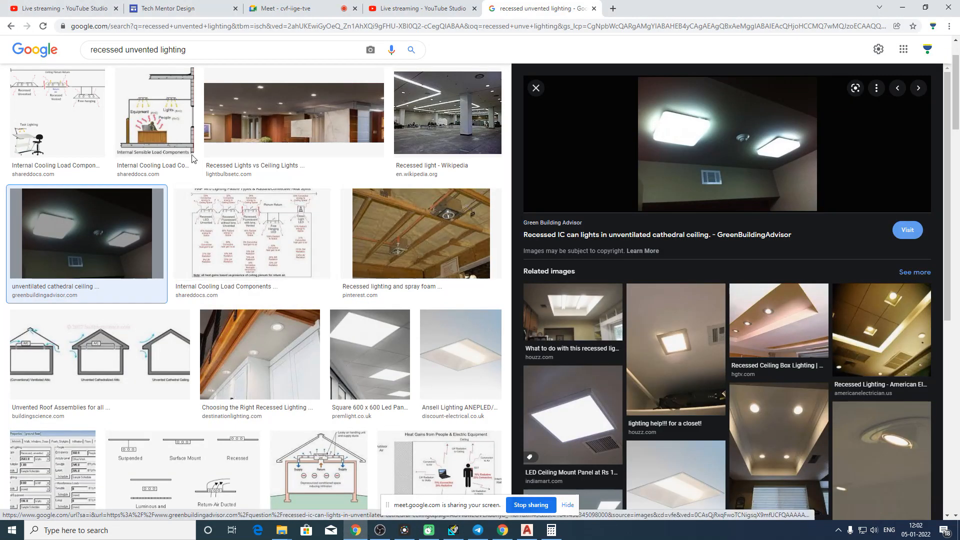
left_click_drag(159, 50, 3, 21)
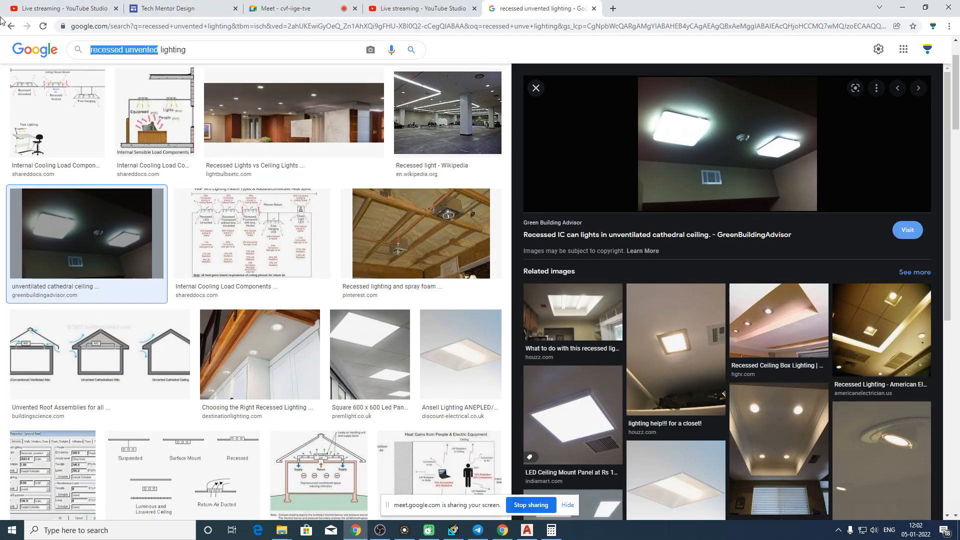
key("BackSpace")
type("task")
key("Return")
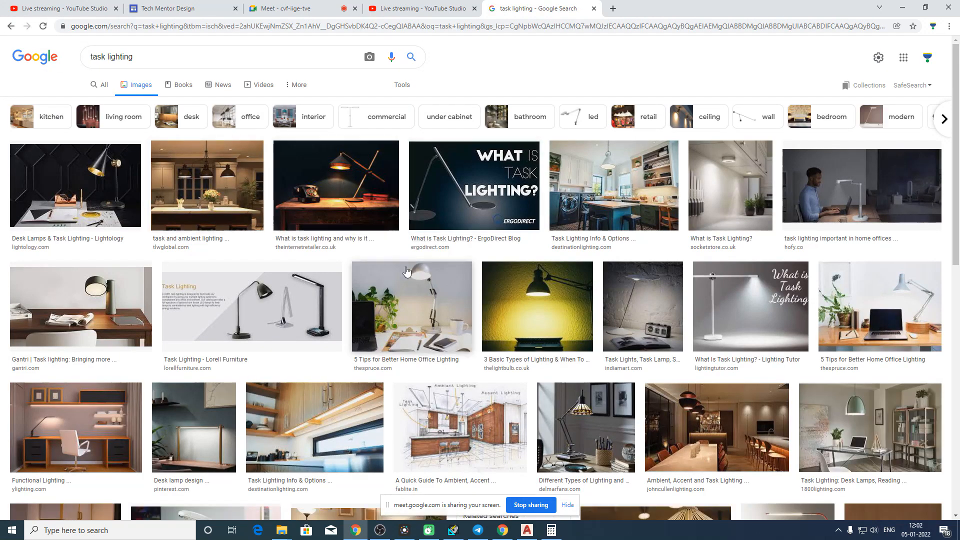
scroll(533, 302, "down", 5)
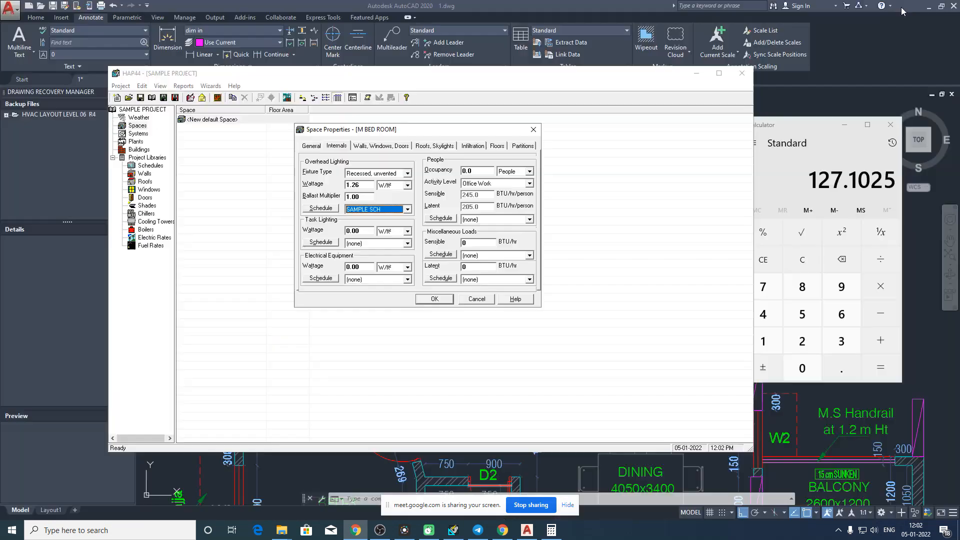
left_click(902, 7)
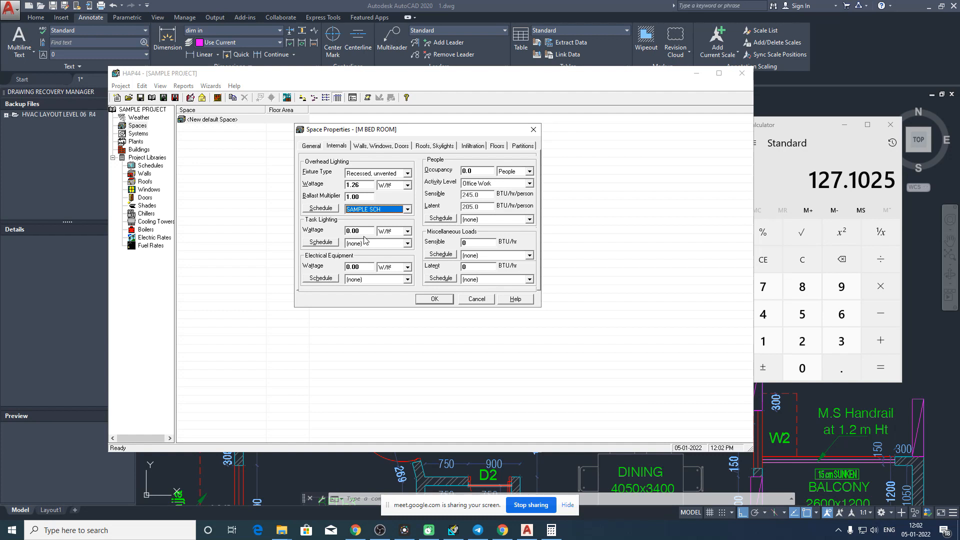
- Set the task lighting wattage to 40 in Watts, and reposition the space properties dialog
left_click(407, 231)
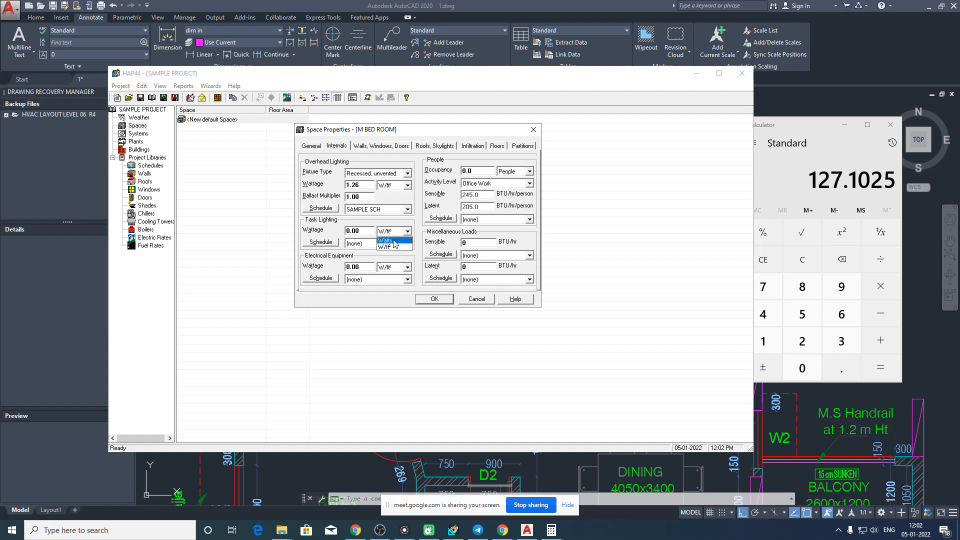
left_click(390, 245)
left_click(356, 232)
type("40")
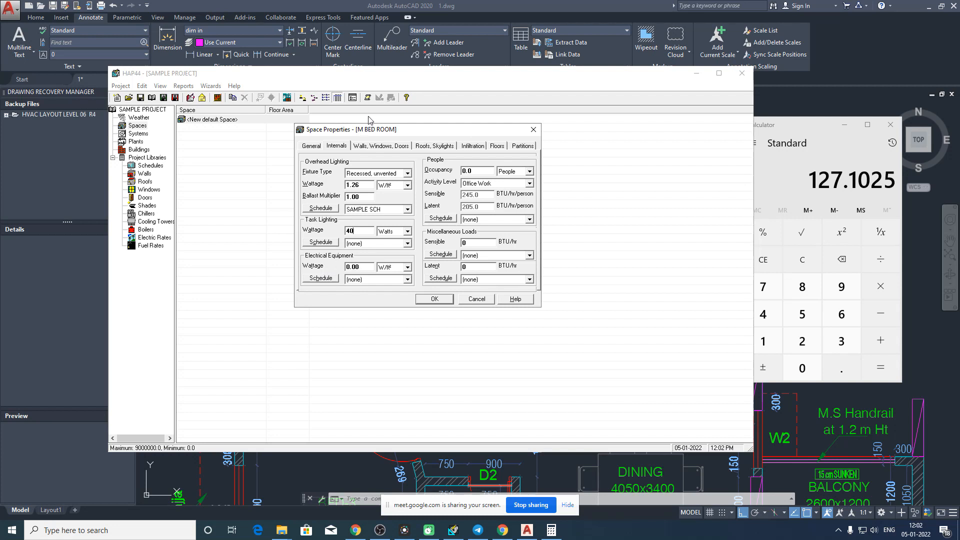
left_click_drag(399, 133, 330, 121)
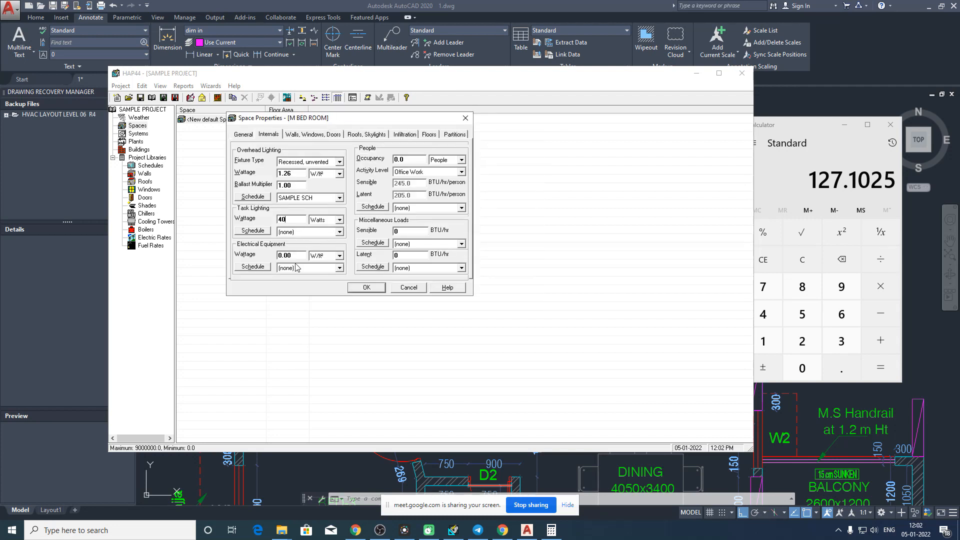
- Enter 500 Watts for the electrical equipment and convert the load to W/ft²
left_click(339, 256)
left_click(320, 265)
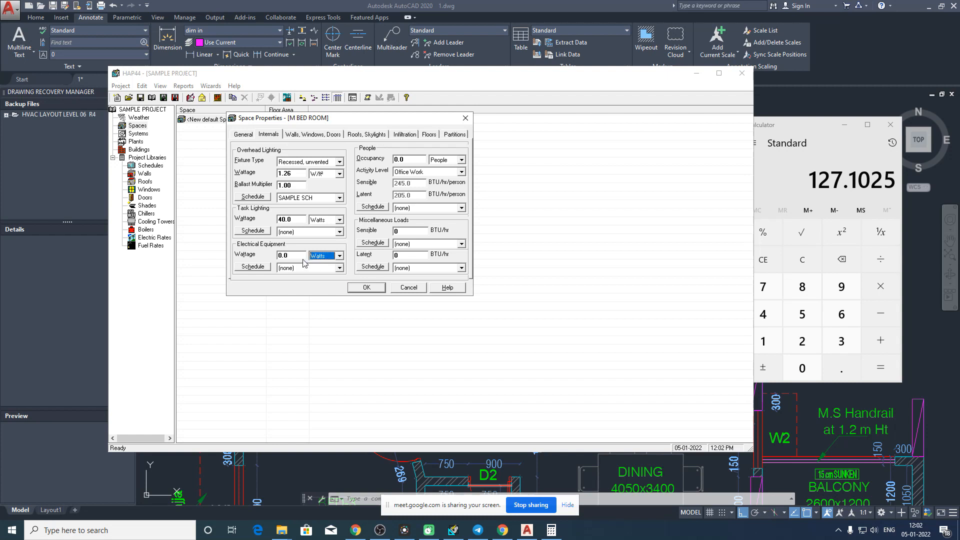
left_click(298, 256)
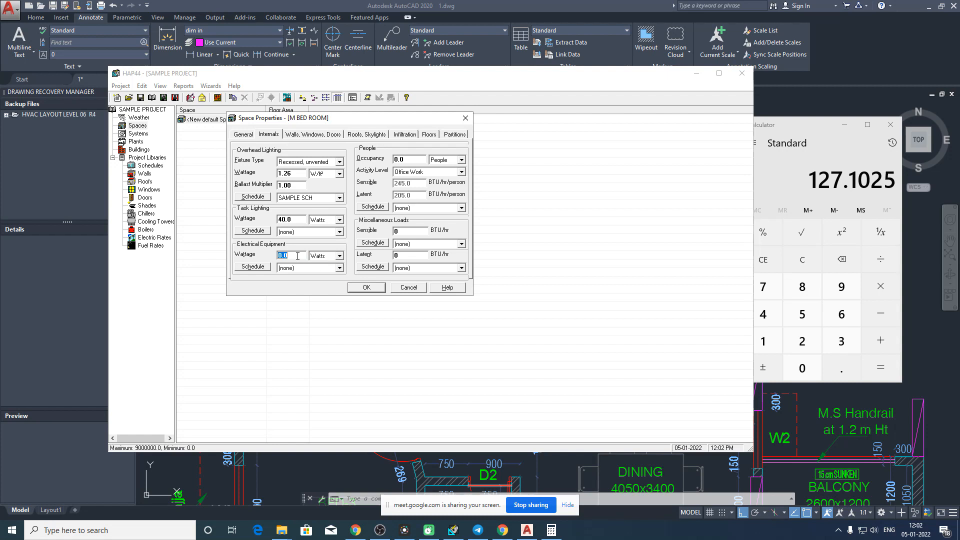
type("300")
key("BackSpace")
key("BackSpace")
key("BackSpace")
type("500")
left_click(339, 256)
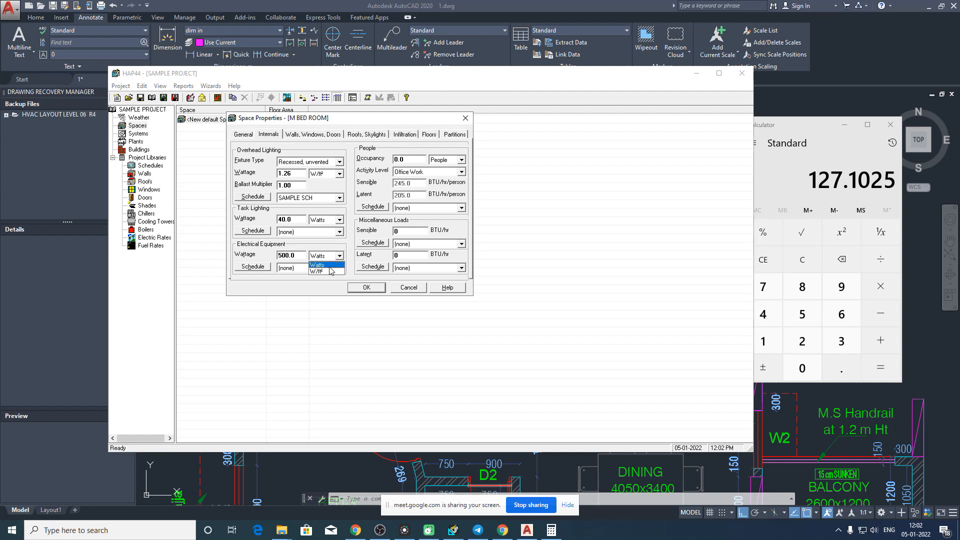
left_click(328, 271)
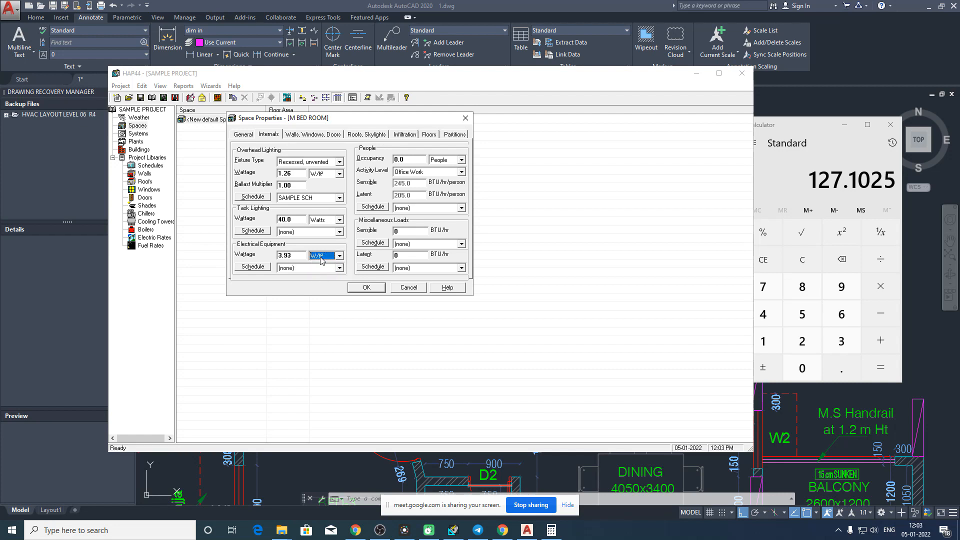
- Set the electrical equipment wattage to 500 in Watts and assign it the SAMPLE SCH schedule
left_click(302, 254)
type("500")
left_click(340, 256)
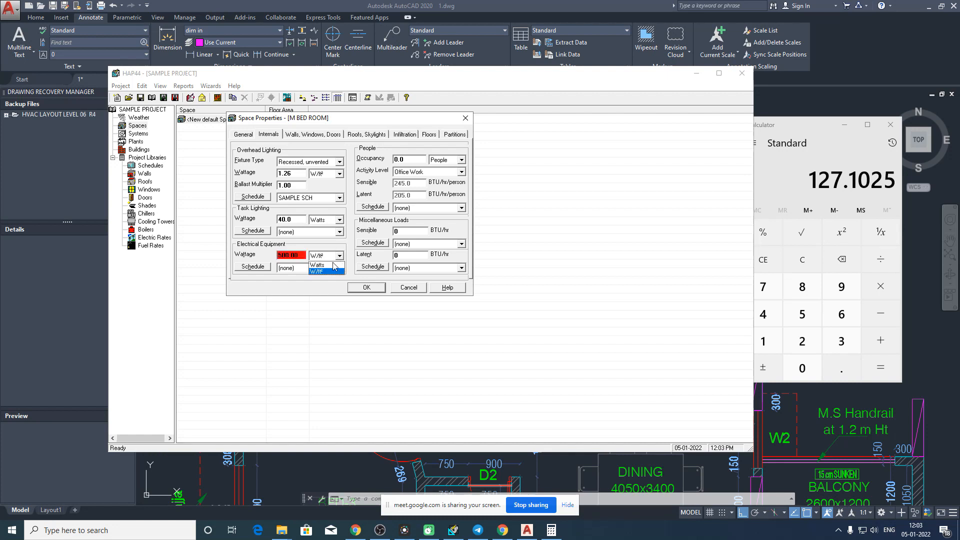
left_click(333, 269)
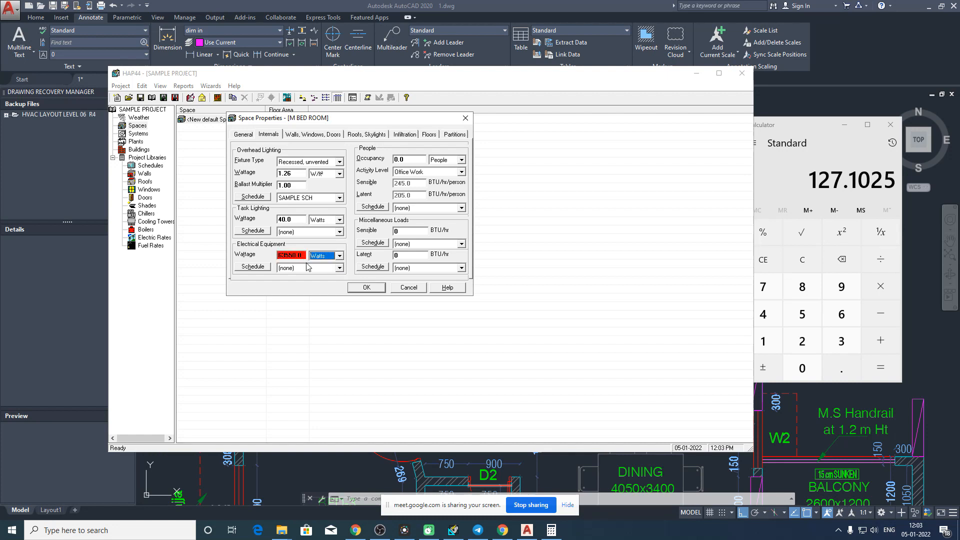
left_click(307, 266)
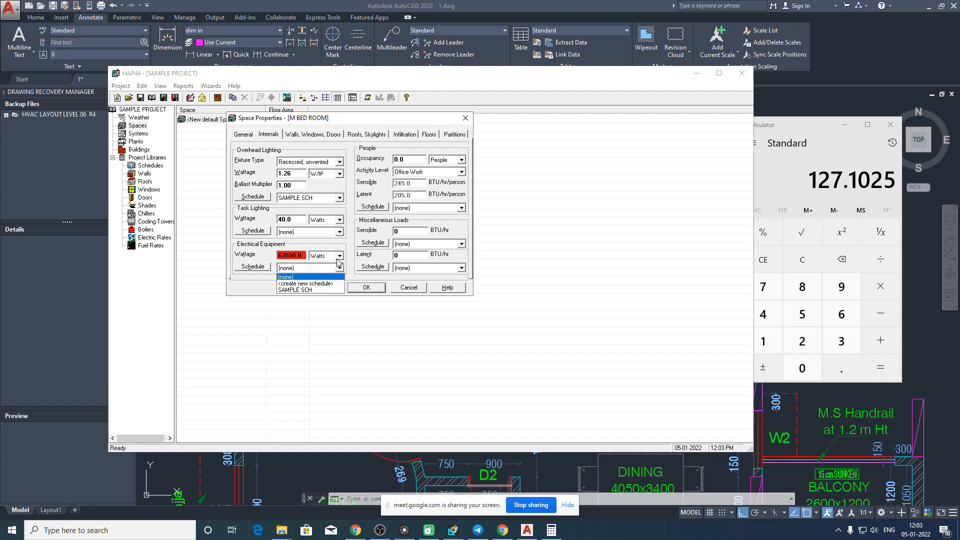
left_click(326, 269)
left_click(333, 256)
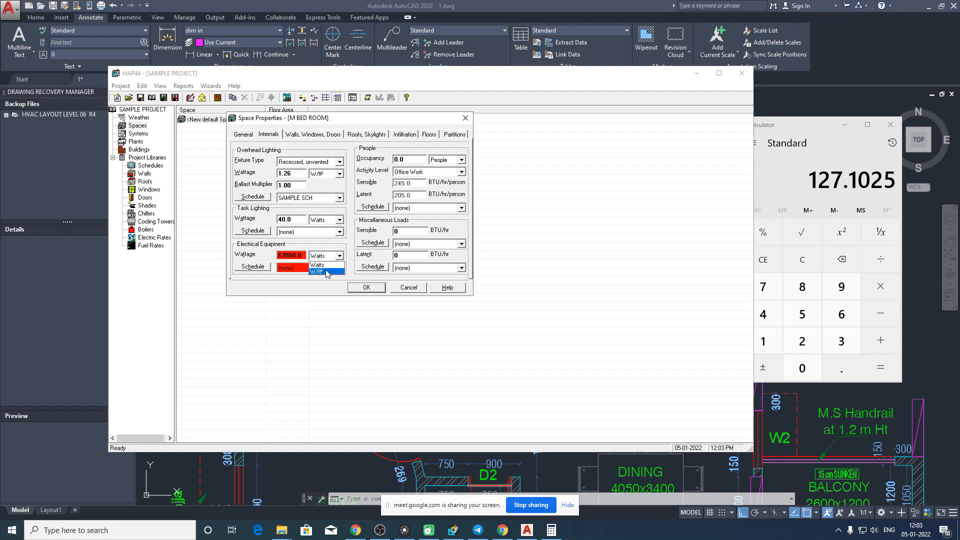
left_click(327, 265)
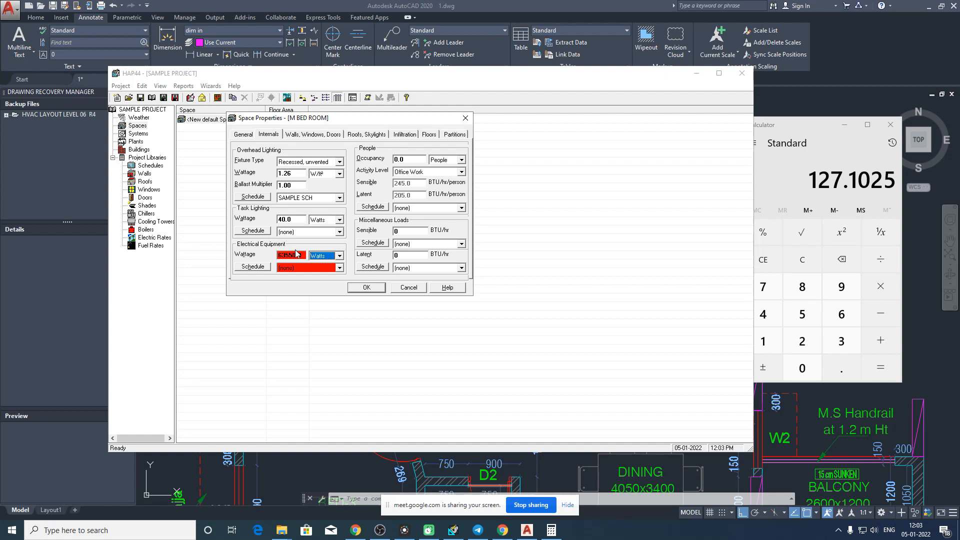
left_click(300, 257)
type("500")
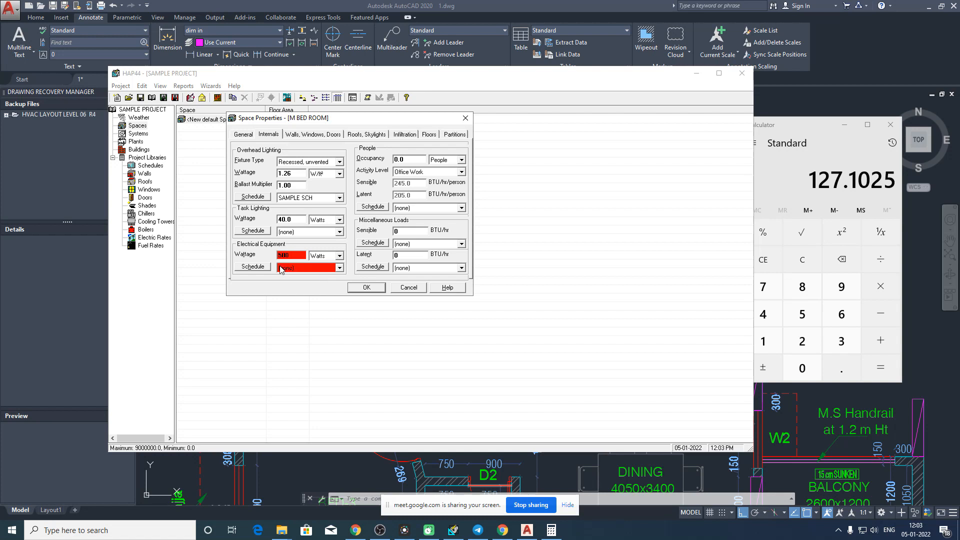
left_click(316, 269)
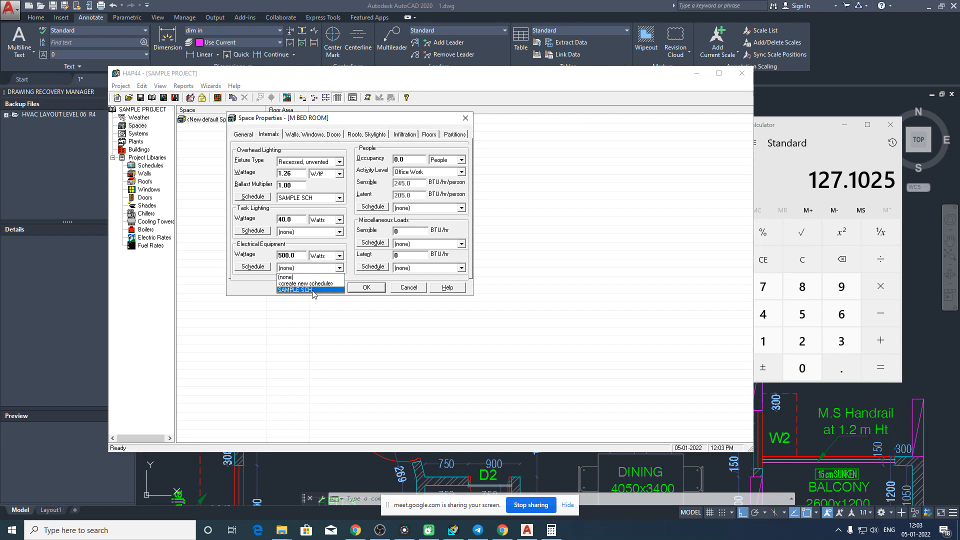
left_click(314, 291)
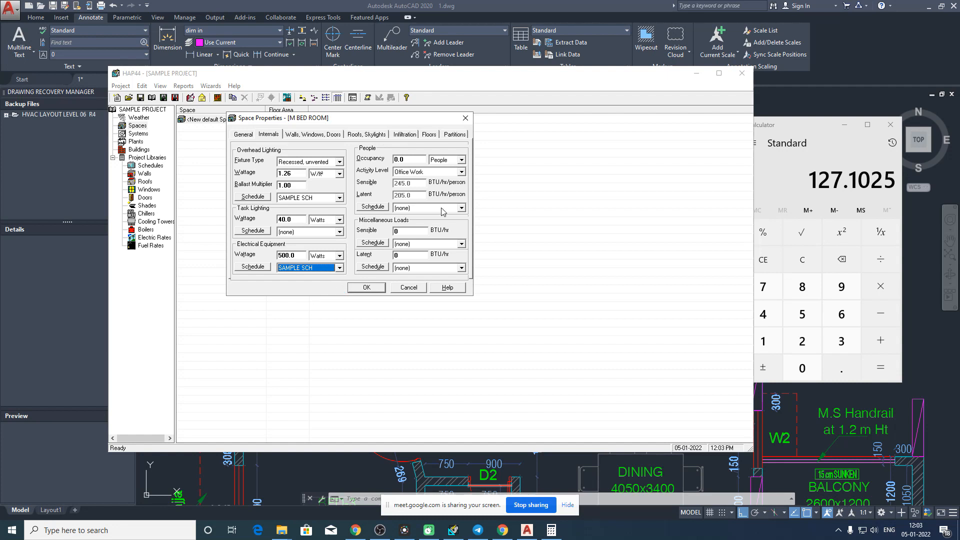
- Set the occupancy to 3 people with the Seated at Rest activity level
left_click(409, 158)
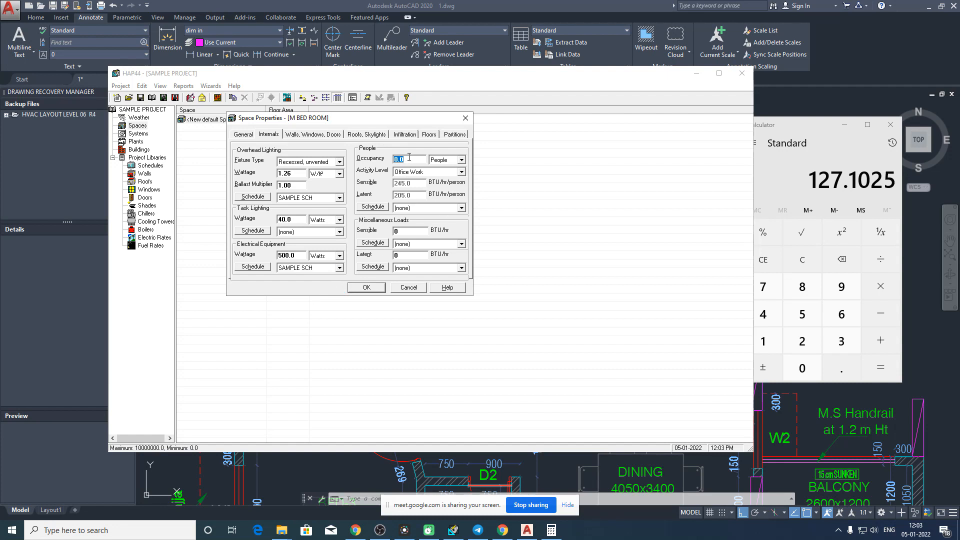
type("3")
left_click(416, 174)
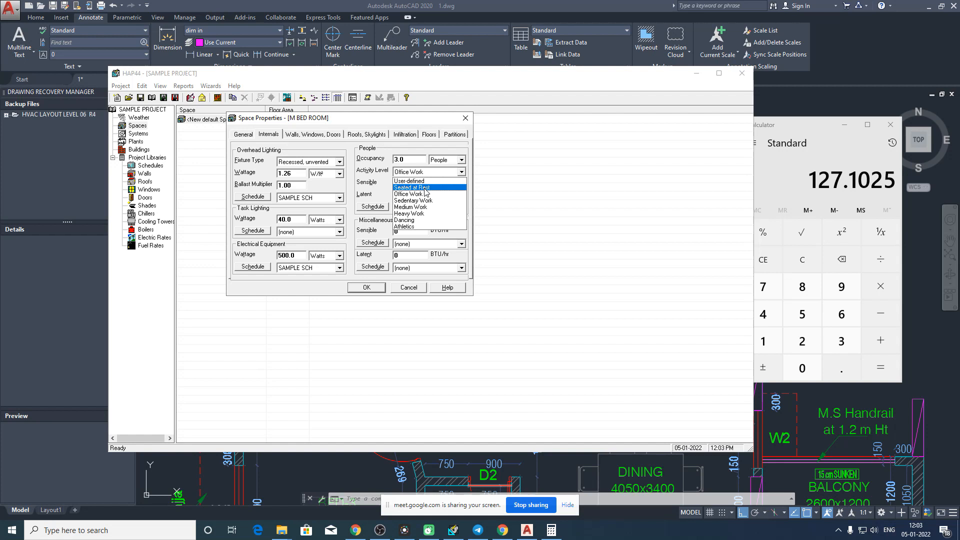
left_click(425, 188)
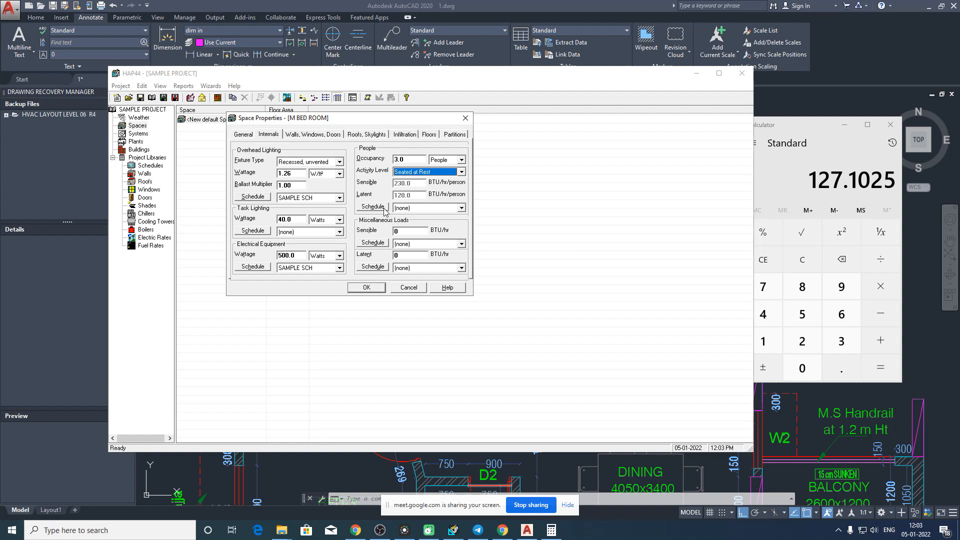
- Assign the SAMPLE SCH schedule to the master bedroom's people load
left_click(418, 208)
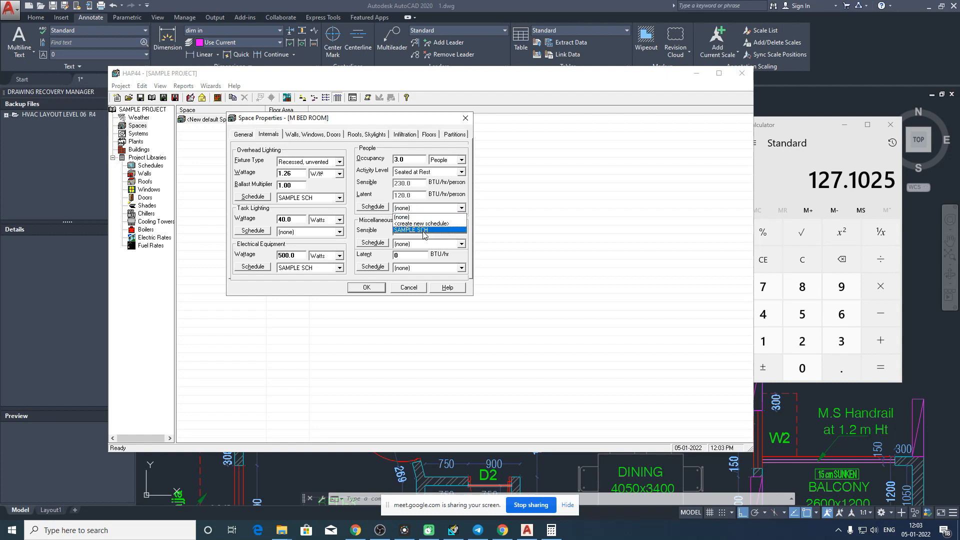
left_click(424, 231)
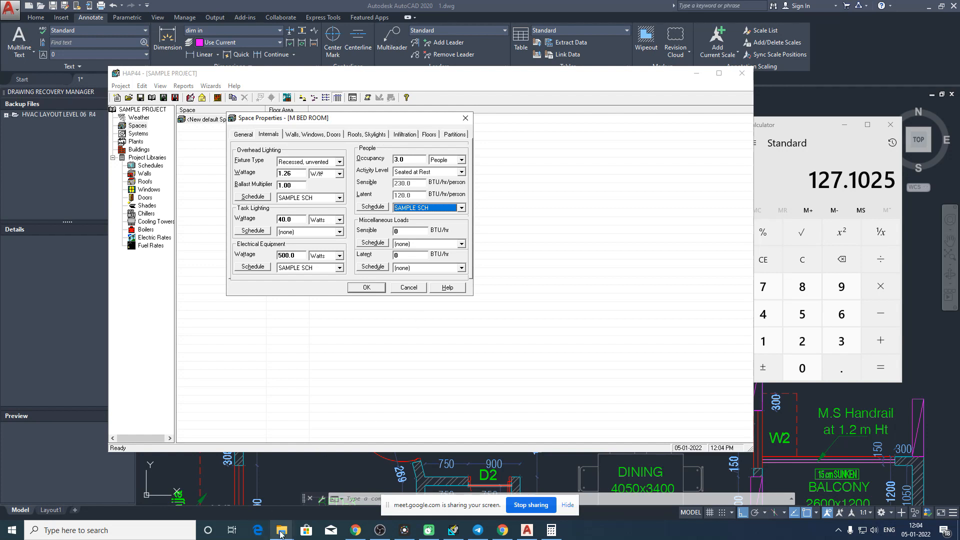
- Examine the sitting/sleeping area floor plan in Architectural Set.pdf in Adobe Reader, and return to the HAP space properties
mouse_move(282, 529)
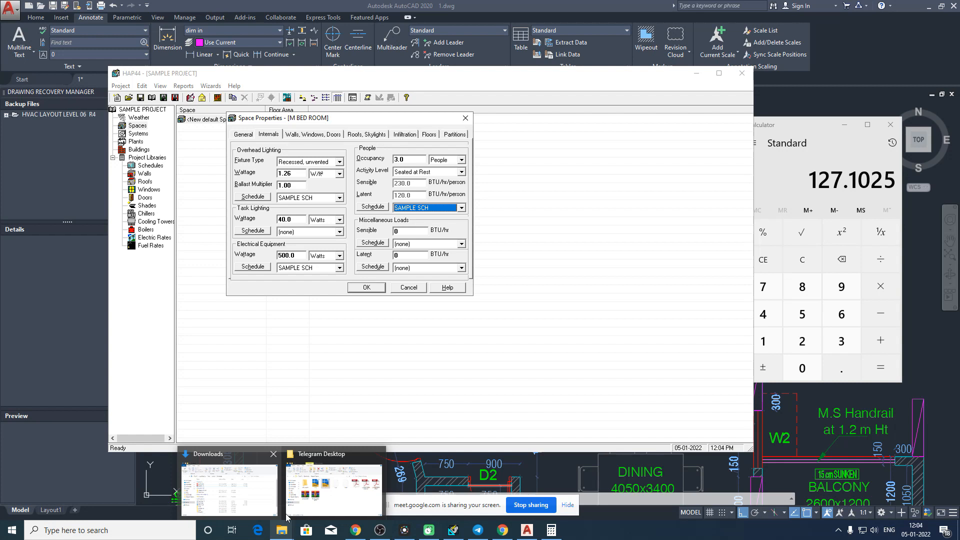
left_click(306, 488)
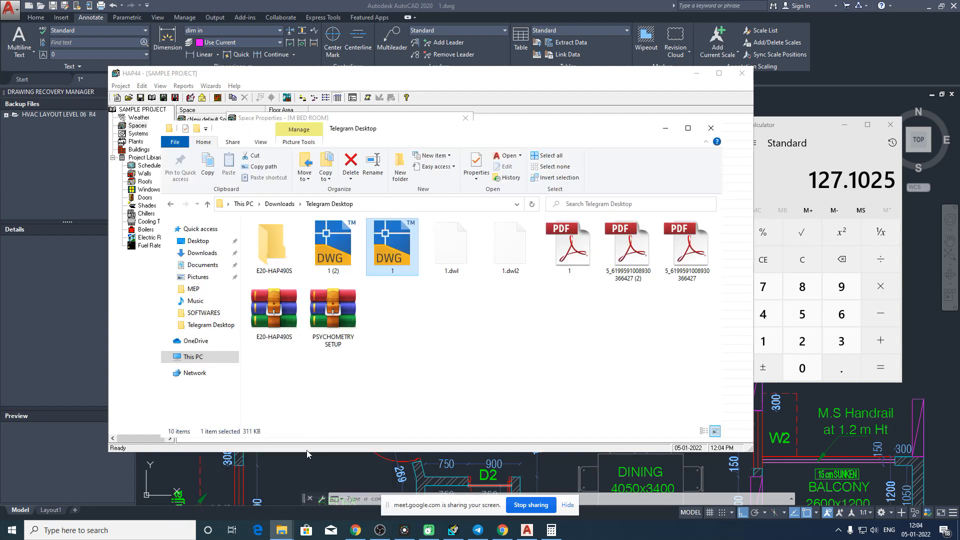
left_click(194, 357)
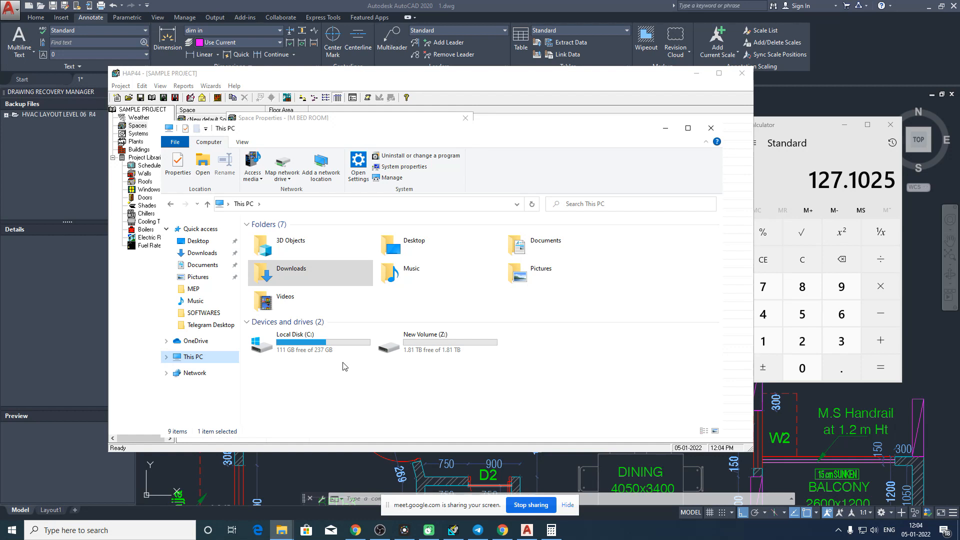
left_click(453, 531)
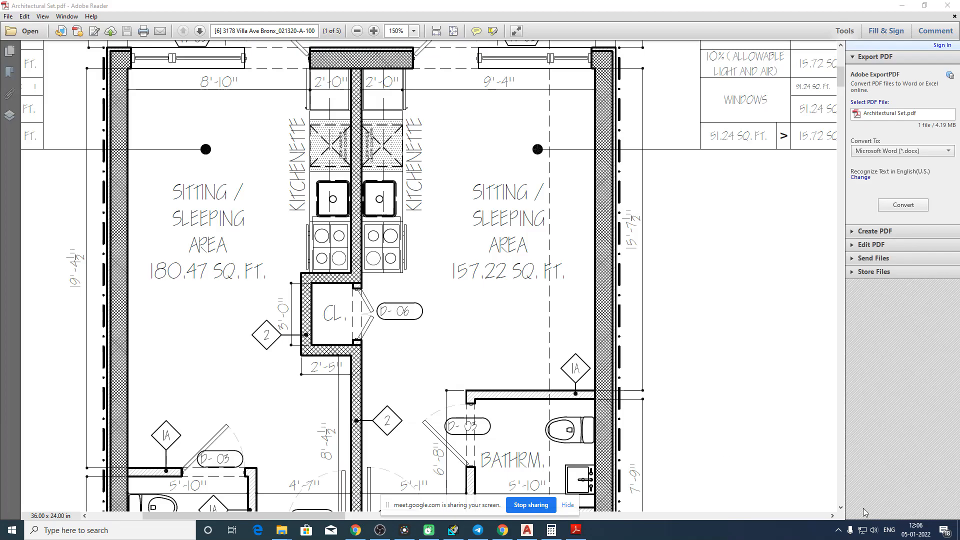
left_click_drag(533, 311, 646, 326)
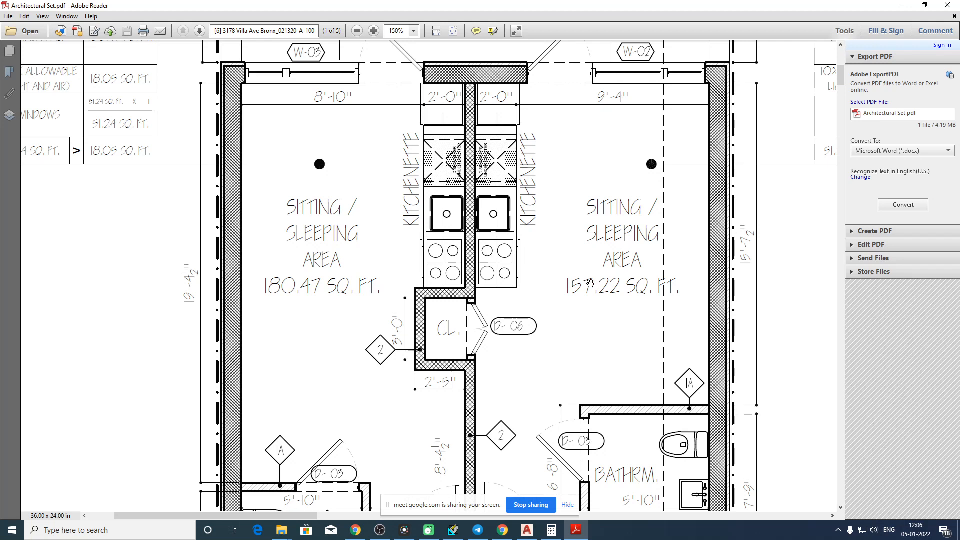
left_click(453, 530)
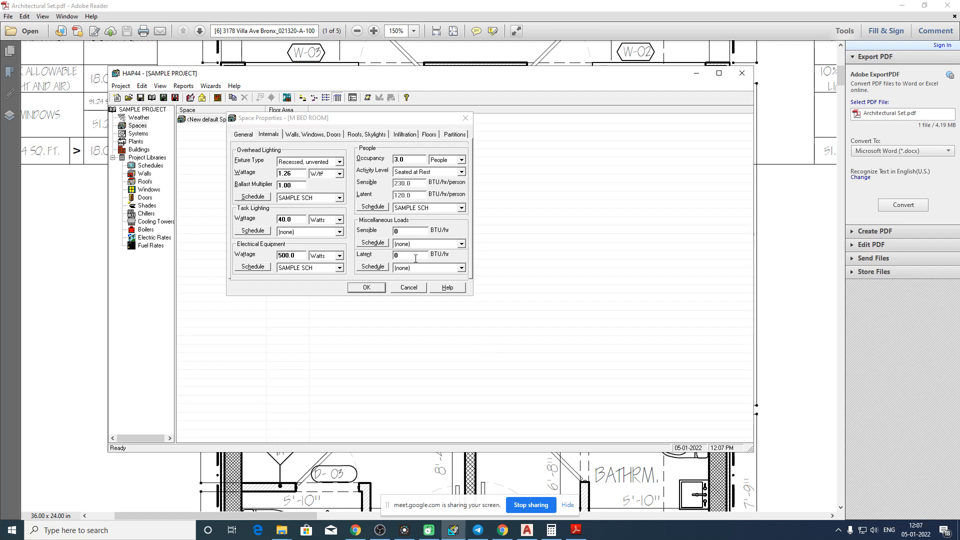
- Open the master bedroom's wall, window and door settings, and close the PDF and the calculator
left_click(312, 134)
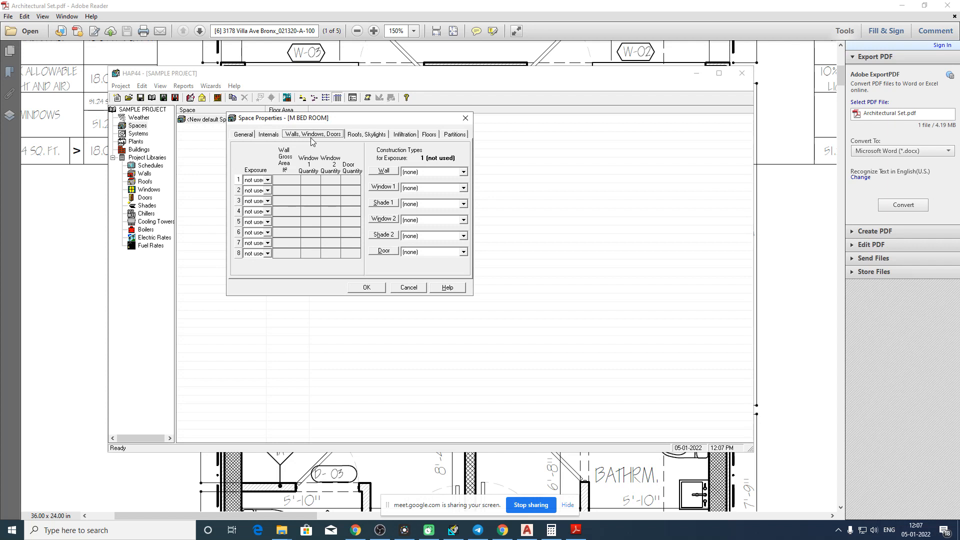
left_click(946, 3)
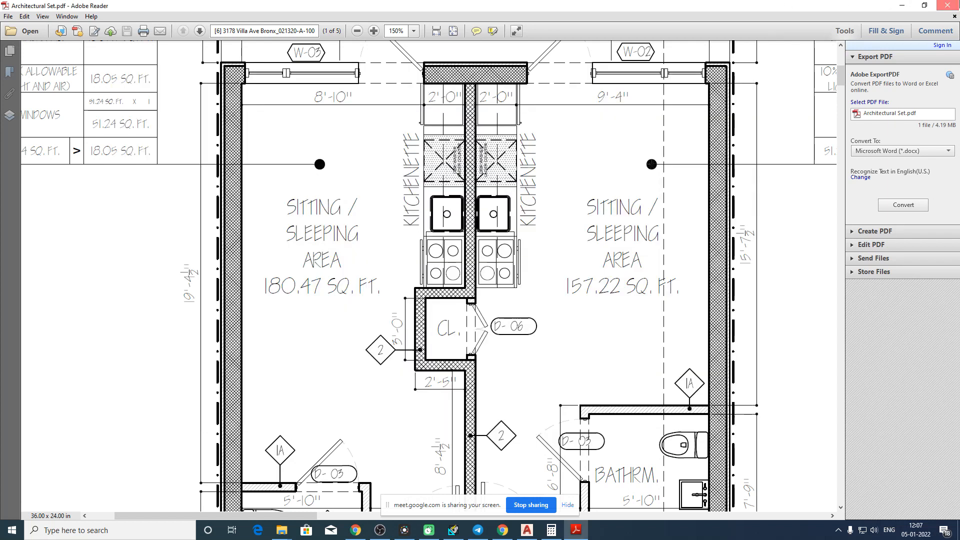
left_click(892, 125)
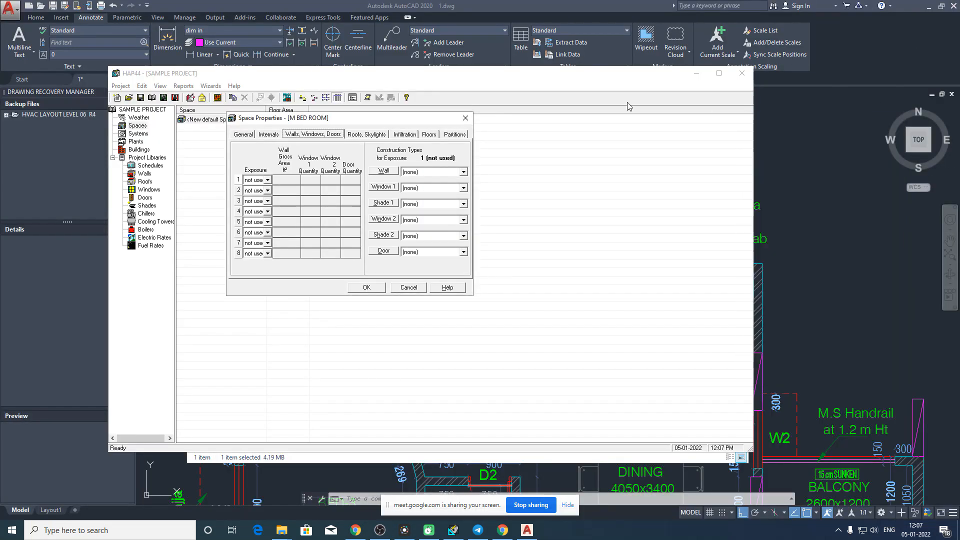
left_click(622, 92)
left_click(385, 73)
- Check the master bedroom's orientation on the AutoCAD plan and set the first exposure to E in HAP
left_click(817, 266)
mouse_move(440, 337)
left_mouse_down()
mouse_move(420, 315)
mouse_move(442, 301)
left_mouse_up()
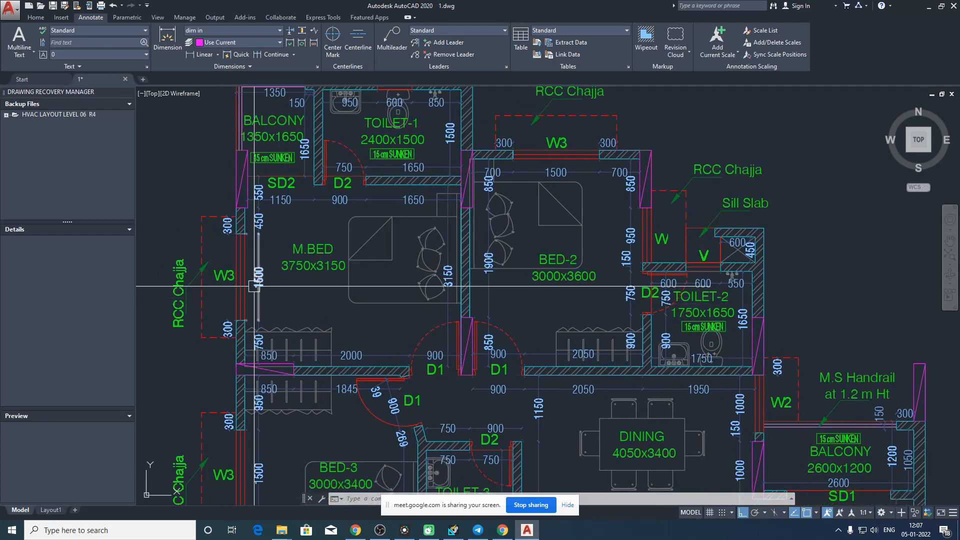
scroll(263, 285, "down", 2)
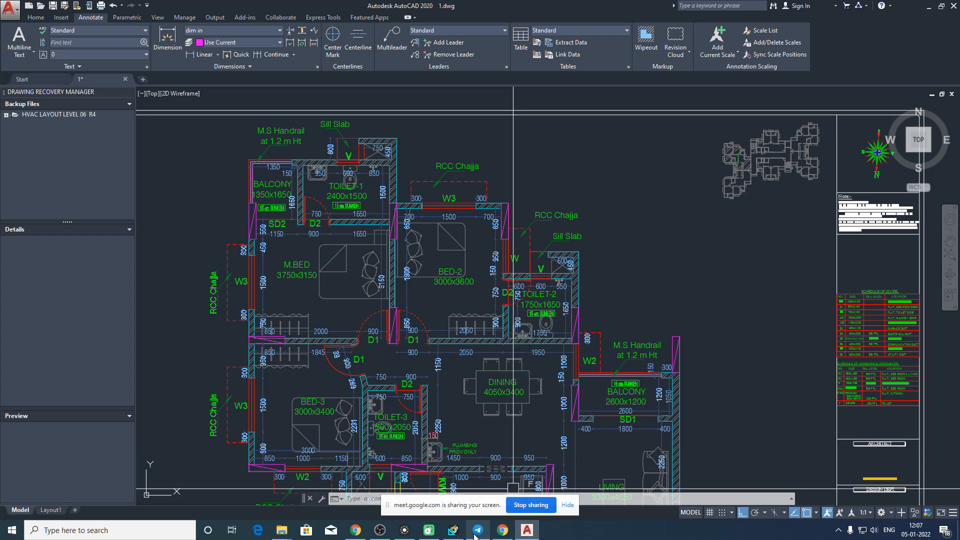
left_click(453, 530)
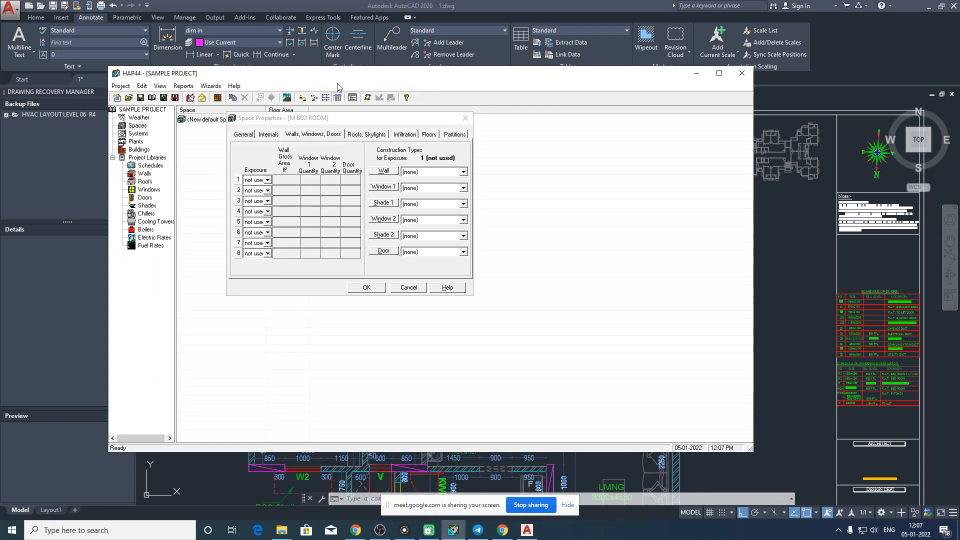
left_click(268, 180)
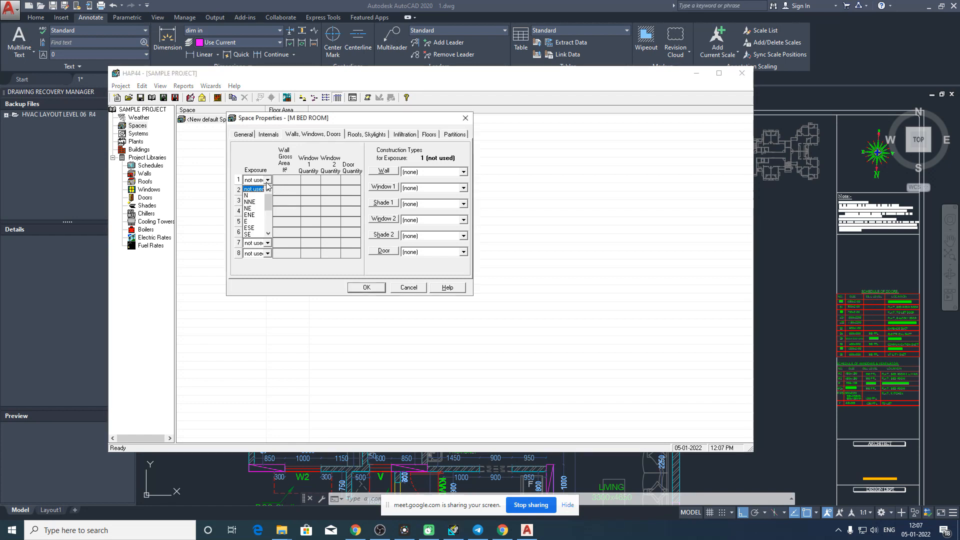
left_click(252, 226)
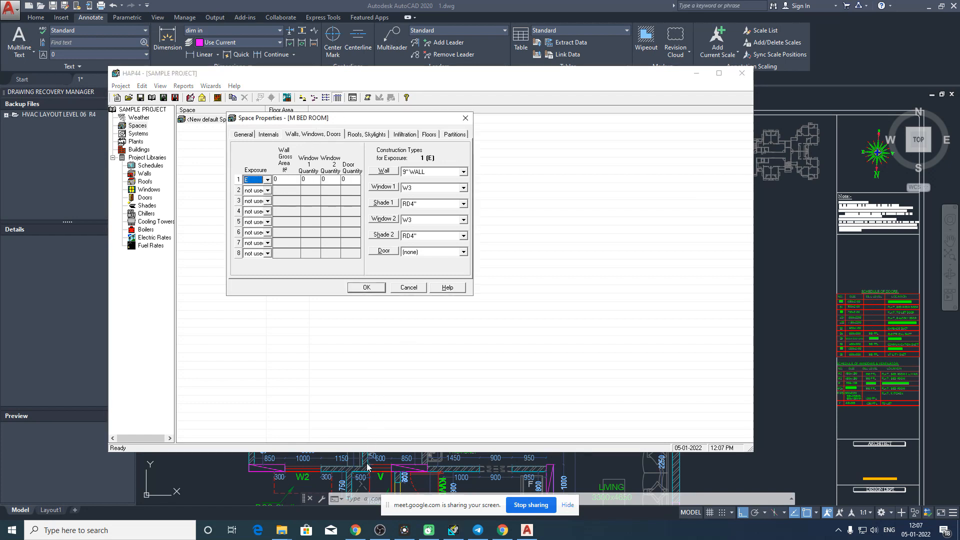
- Check the master bedroom's dimensions on the AutoCAD plan and calculate the east wall's gross area in Calculator from 3.75 m
left_click(367, 463)
scroll(255, 330, "up", 2)
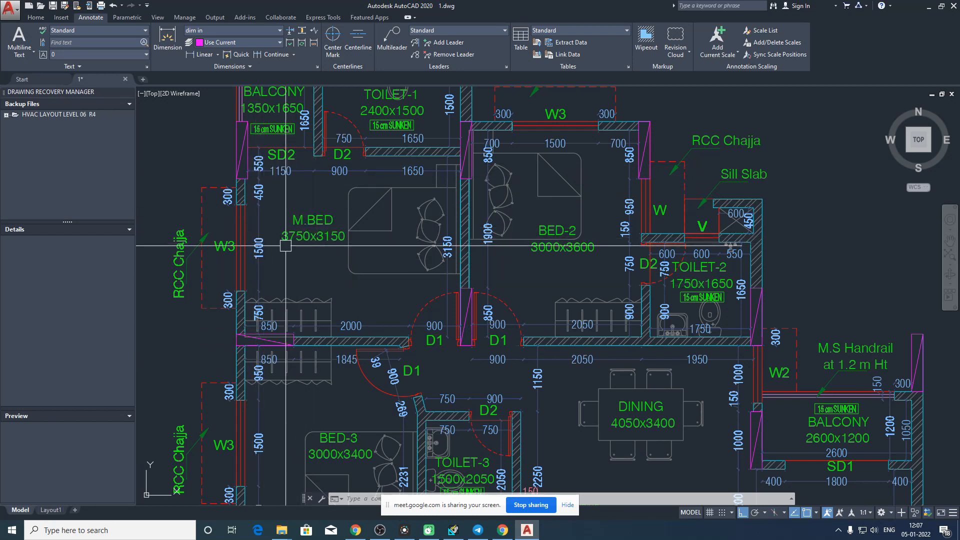
mouse_move(257, 257)
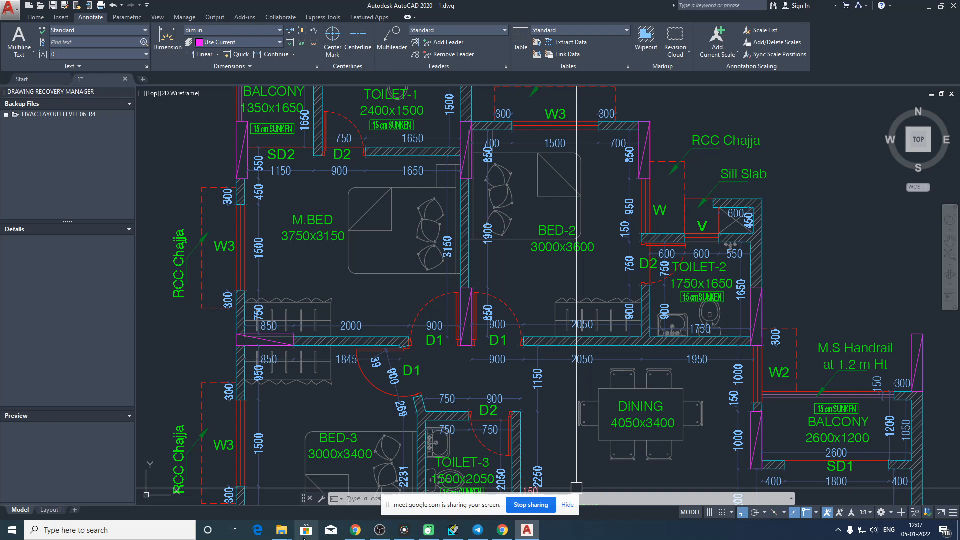
key("super")
type("c")
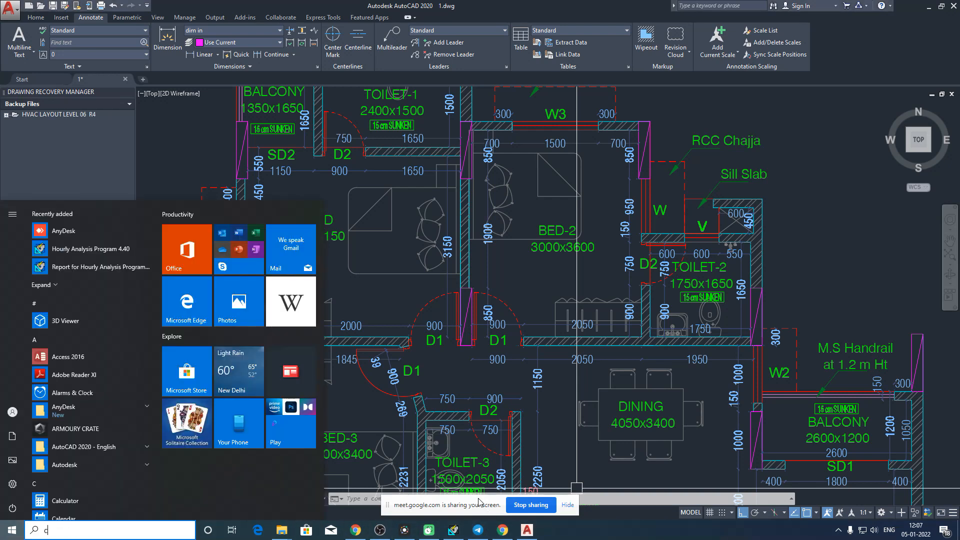
type("alc")
key("Return")
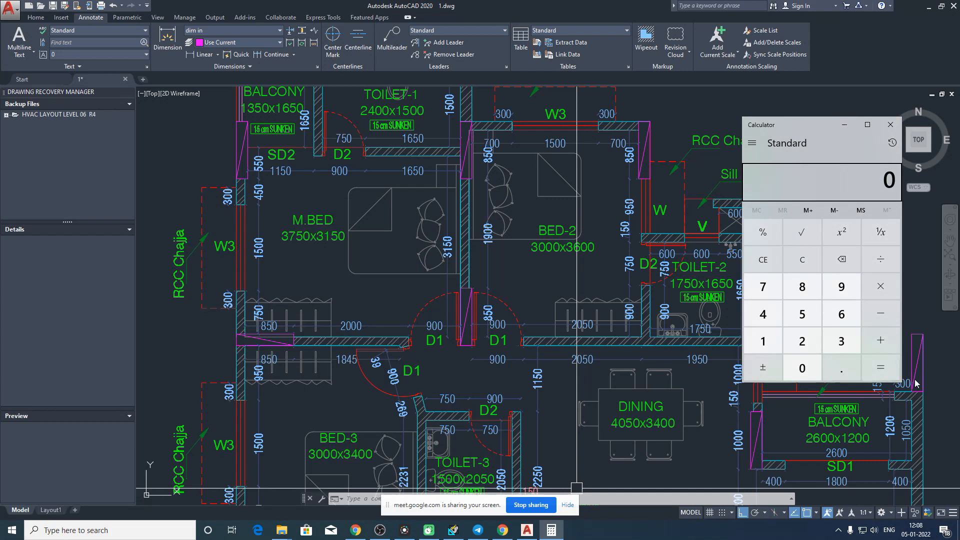
type("3.75")
key("BackSpace")
key("BackSpace")
type("*123")
- Set the east exposure's wall gross area to 123 ft² and its Window 1 quantity to 1 in HAP
left_click(454, 530)
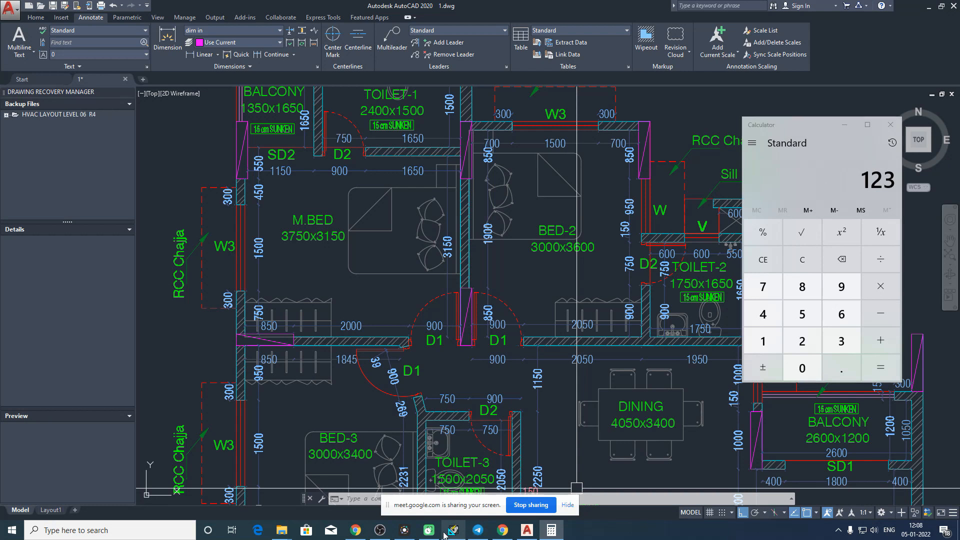
left_click(292, 180)
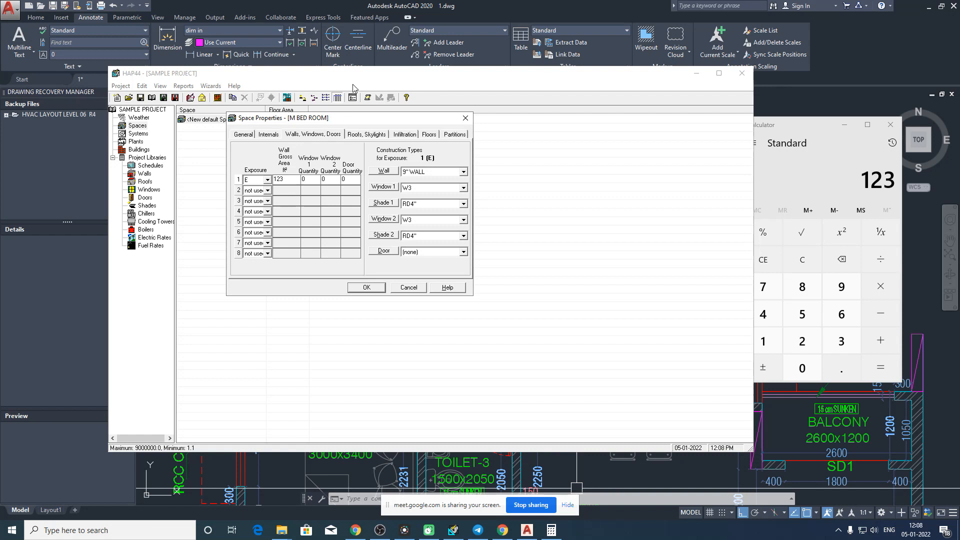
left_click(65, 307)
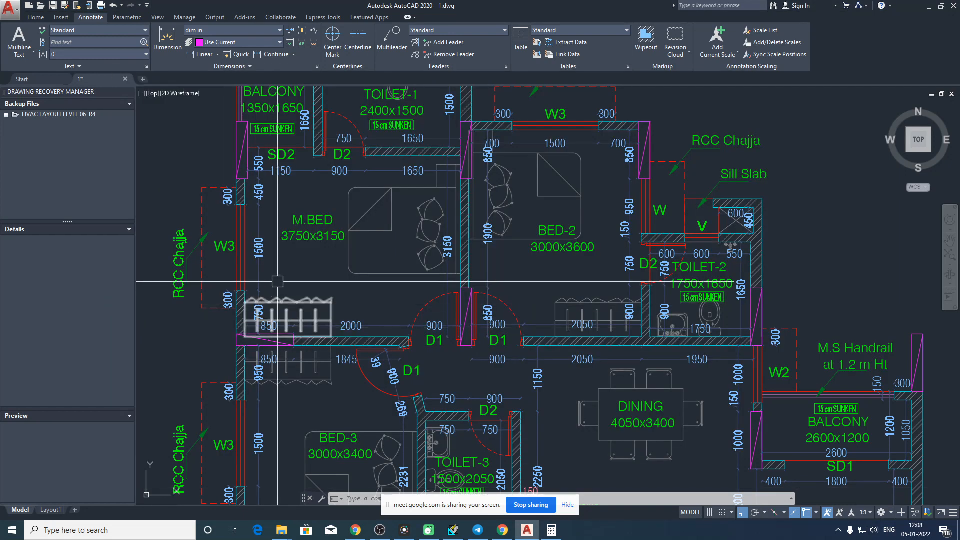
left_click(453, 530)
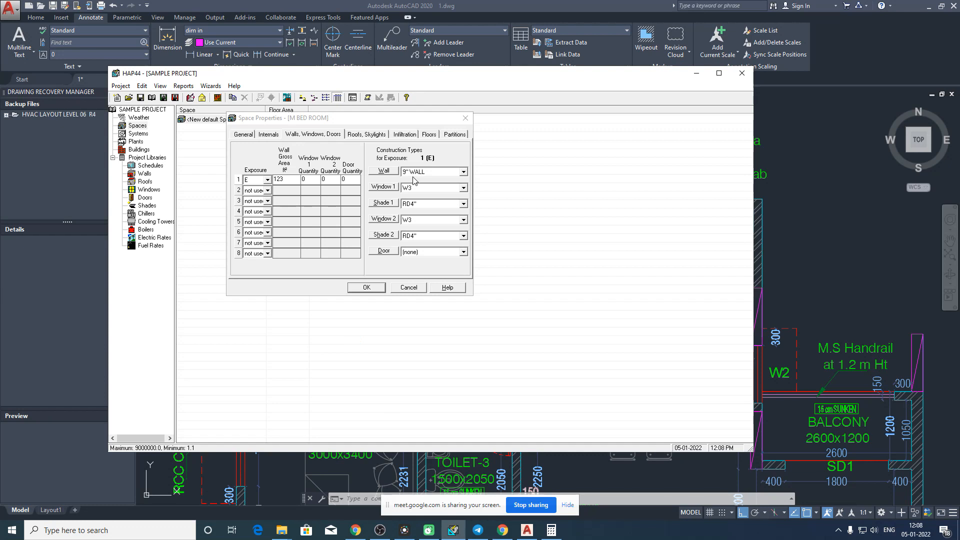
left_click(312, 179)
left_click(317, 177)
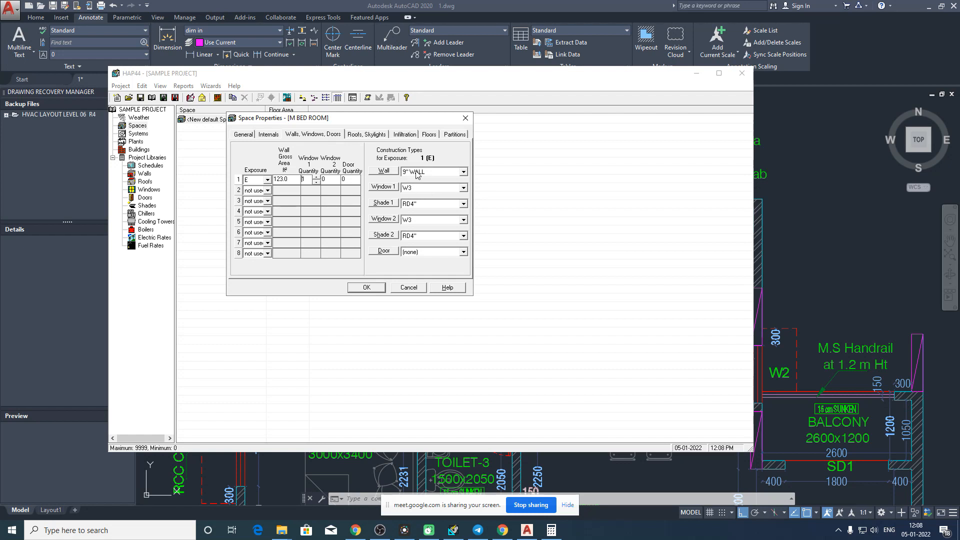
left_click(331, 181)
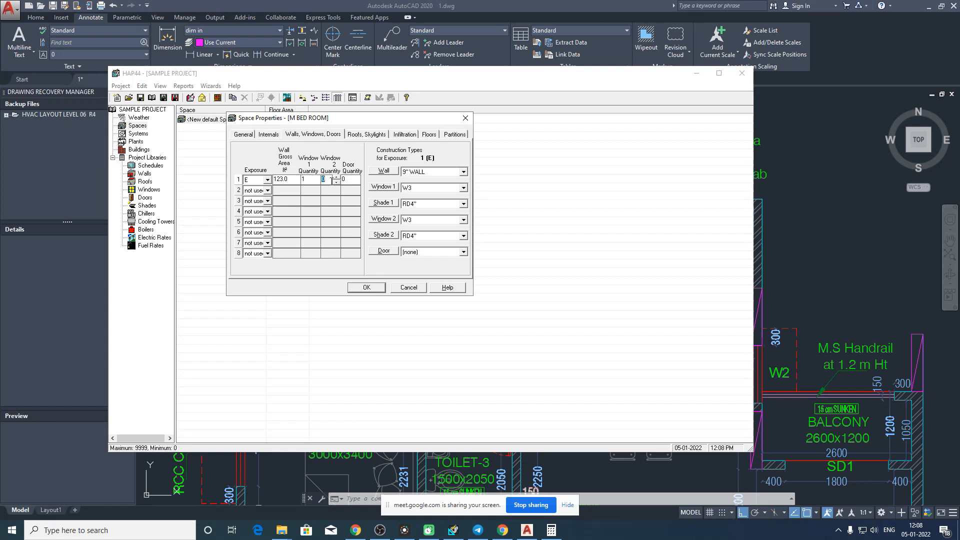
left_click(356, 182)
- Check the short wall beside SD2 on the AutoCAD plan and calculate its area in Calculator as 1.15 × 3.28 × 10
left_click(90, 311)
left_click_drag(320, 225, 309, 186)
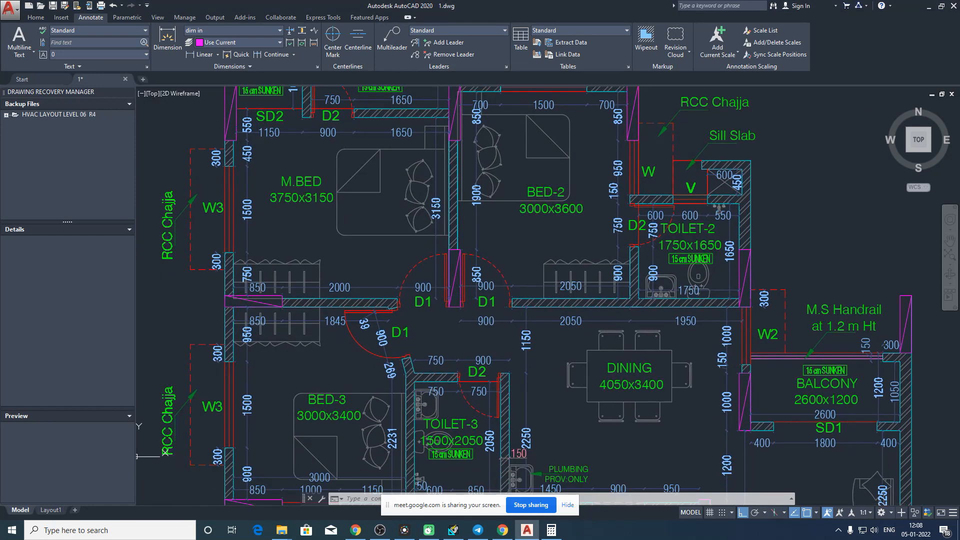
mouse_move(339, 248)
left_mouse_down()
mouse_move(335, 324)
mouse_move(347, 377)
mouse_move(345, 335)
left_mouse_up()
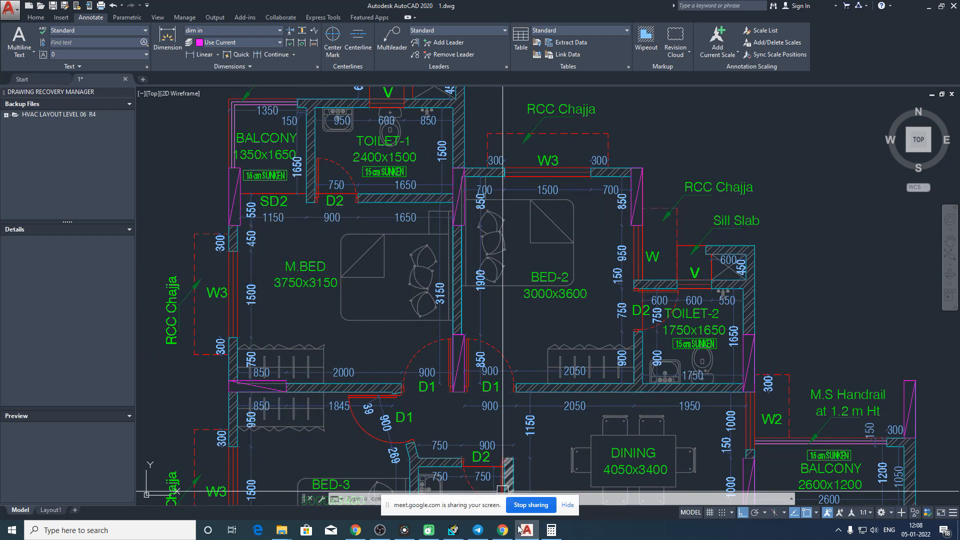
left_click(550, 534)
type("123")
key("Escape")
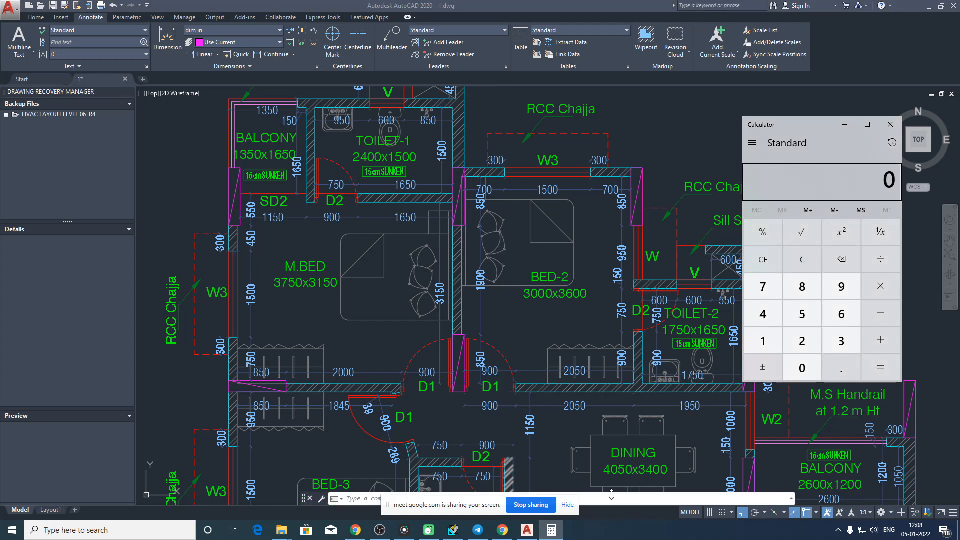
type("1")
type(".15*3.")
type("28*10")
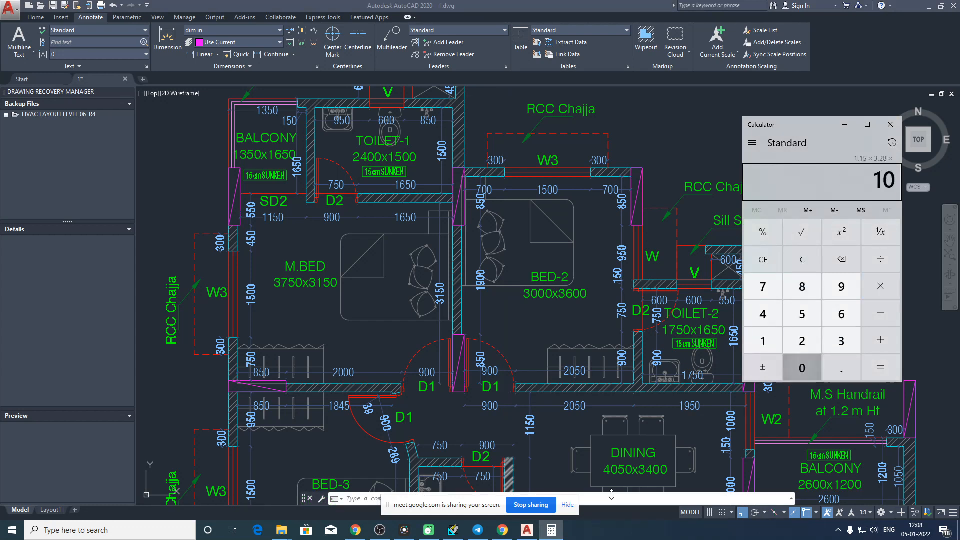
key("Return")
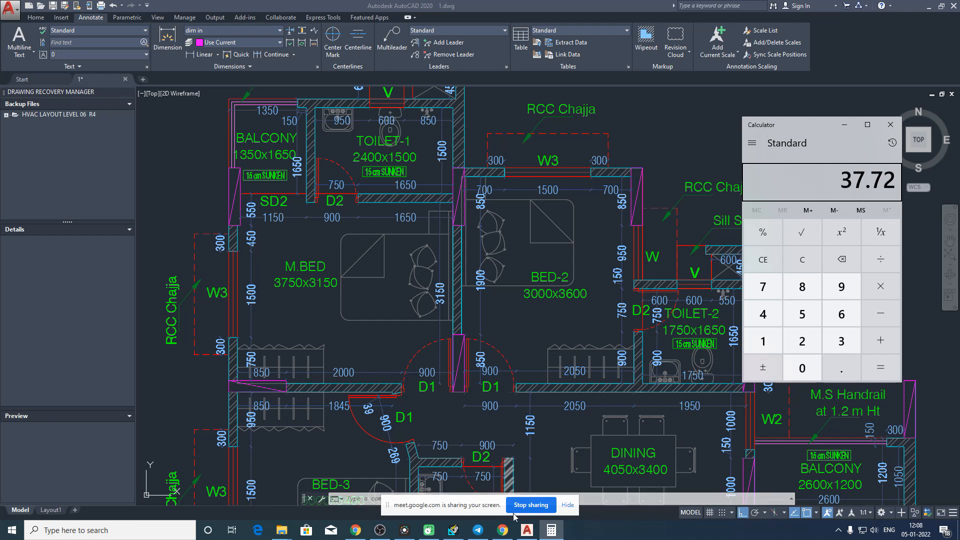
- Check the compass orientation on the AutoCAD plan and set the master bedroom's second exposure to S in HAP
left_click(454, 530)
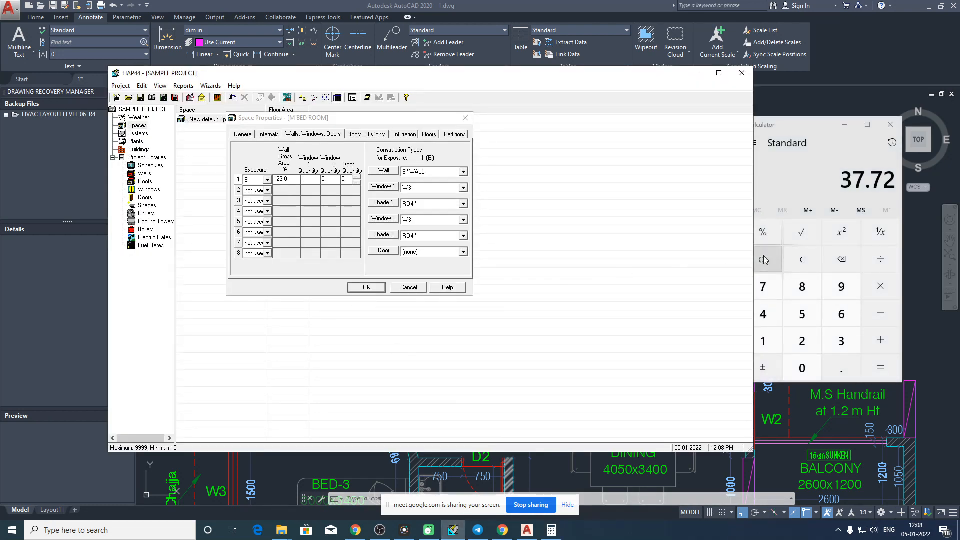
left_click(822, 436)
mouse_move(820, 280)
left_mouse_down()
mouse_move(601, 335)
mouse_move(605, 263)
mouse_move(412, 249)
mouse_move(360, 307)
mouse_move(491, 312)
mouse_move(467, 325)
left_mouse_up()
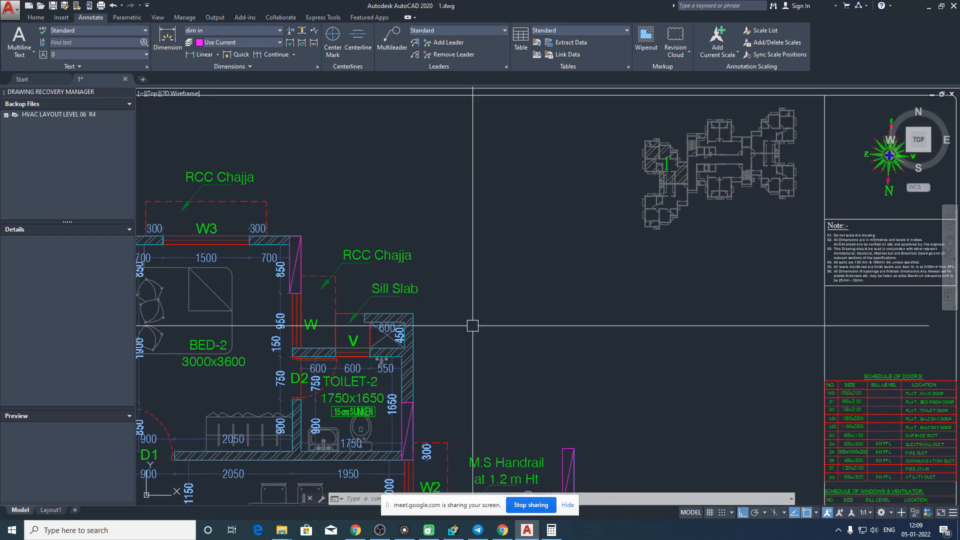
left_click(455, 530)
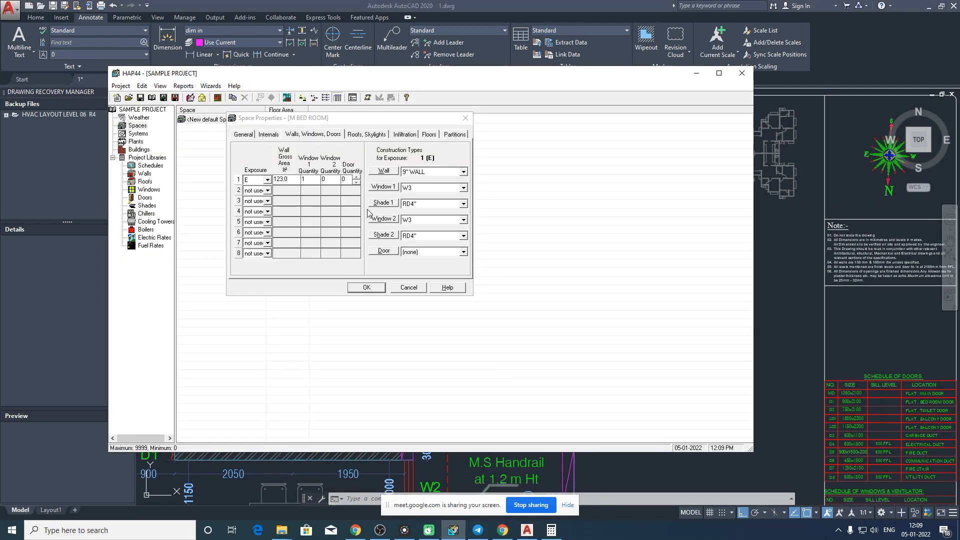
left_click(268, 191)
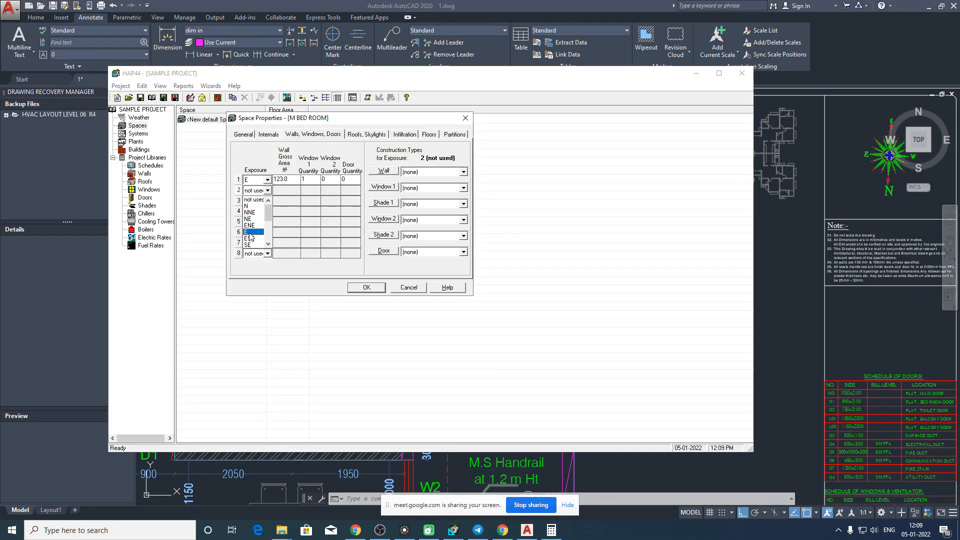
left_click(266, 245)
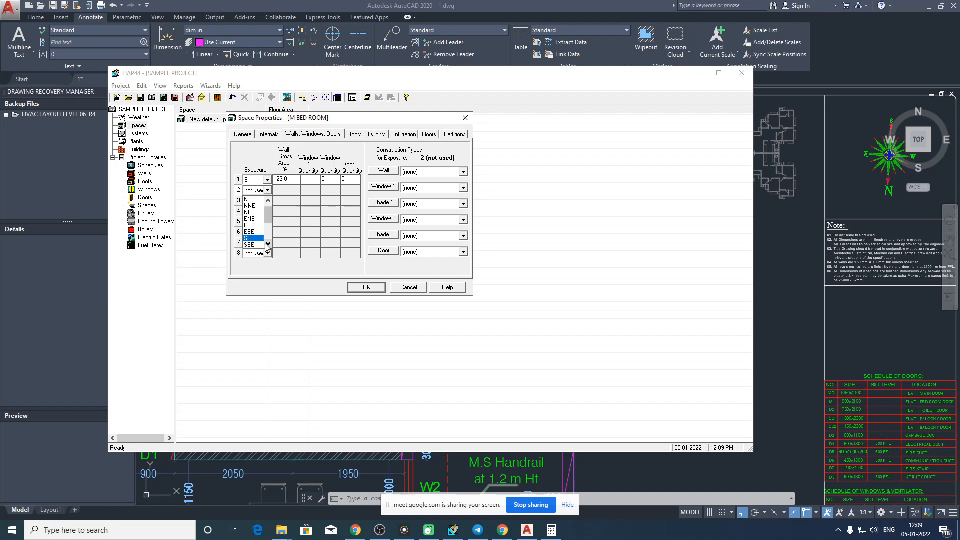
left_click(268, 245)
left_click(268, 246)
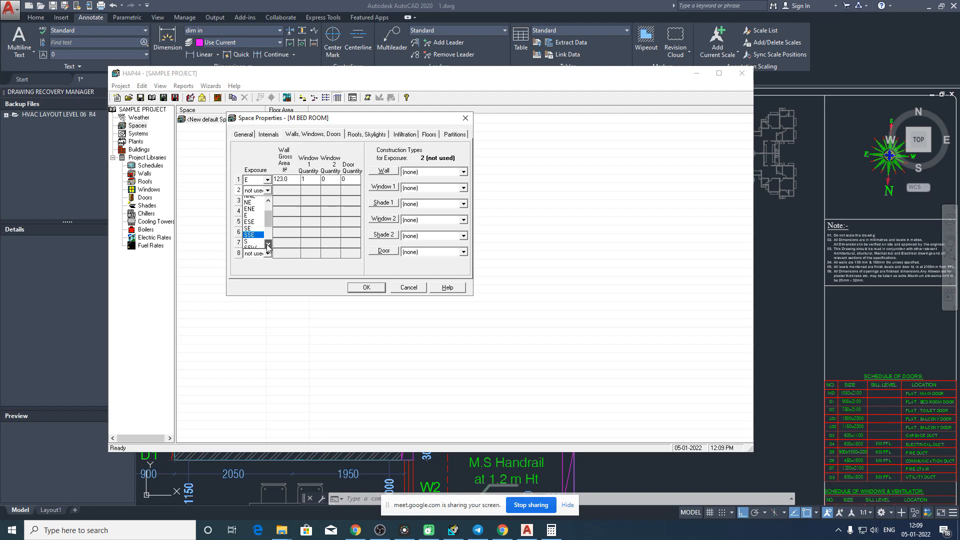
left_click(268, 245)
left_click(254, 234)
- Set the south exposure's wall gross area to 37.72 ft² and its door quantity to 1
left_click(288, 194)
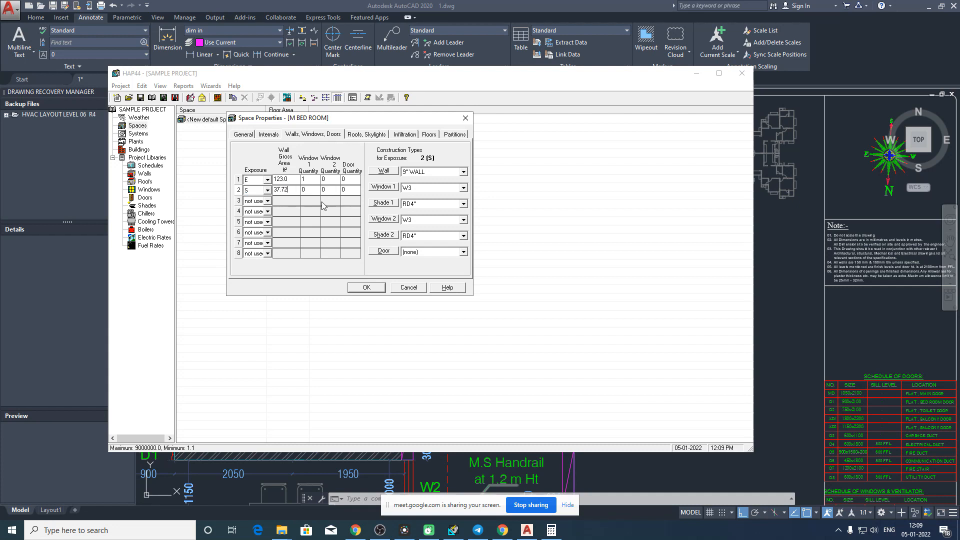
left_click(344, 190)
left_click(356, 187)
- Start a new door type for the south exposure and name it SD
left_click(414, 254)
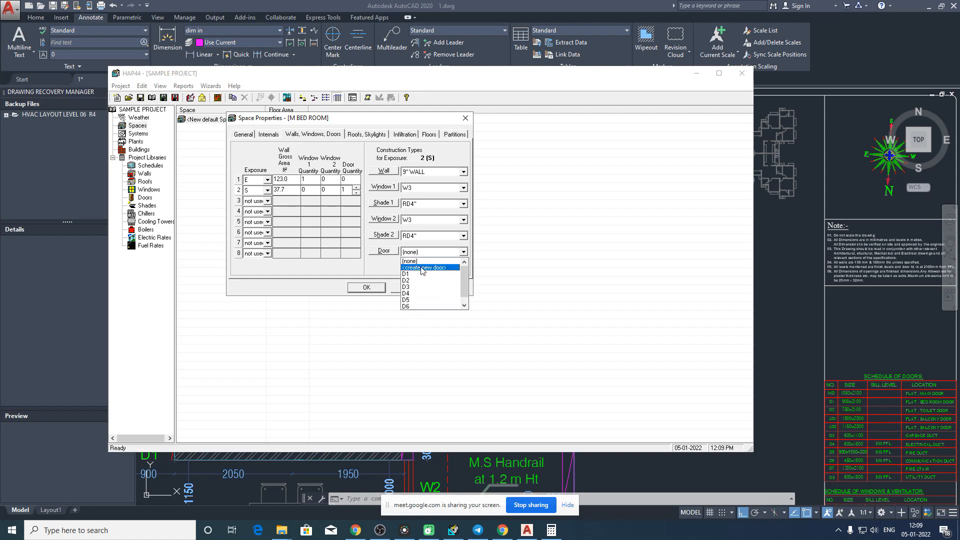
left_click(423, 268)
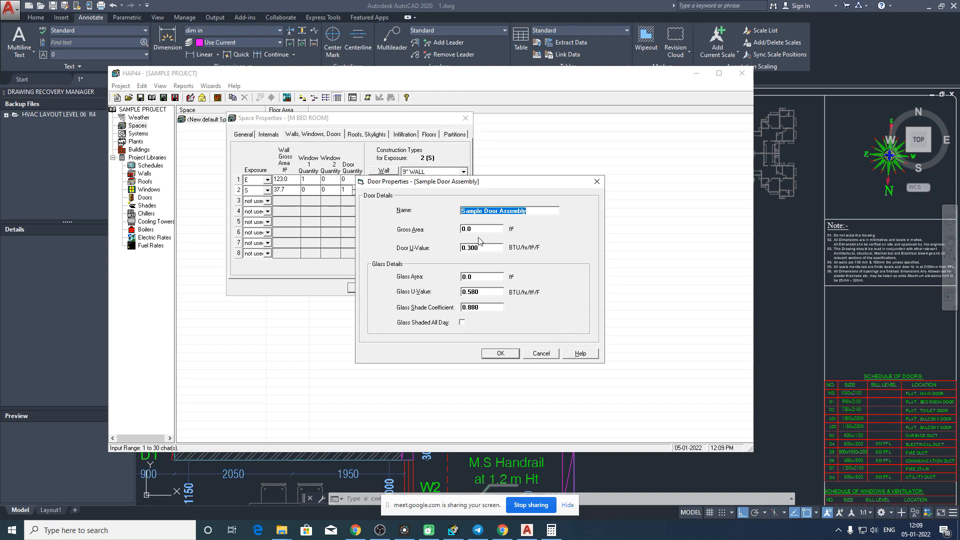
type("SD")
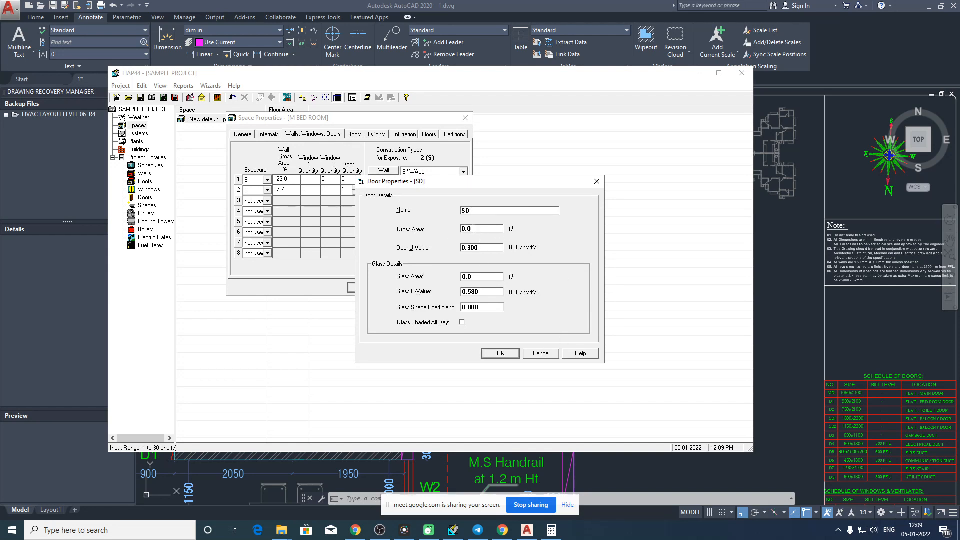
- Look up the size of balcony door SD2 in the door schedule on the AutoCAD drawing
left_click(485, 473)
mouse_move(288, 460)
left_mouse_down()
mouse_move(444, 331)
mouse_move(585, 282)
mouse_move(617, 363)
left_mouse_up()
mouse_move(588, 297)
left_mouse_down()
mouse_move(404, 331)
mouse_move(234, 381)
left_mouse_up()
mouse_move(465, 337)
left_mouse_down()
mouse_move(414, 343)
mouse_move(257, 252)
left_mouse_up()
scroll(553, 320, "up", 4)
left_click_drag(652, 348, 483, 228)
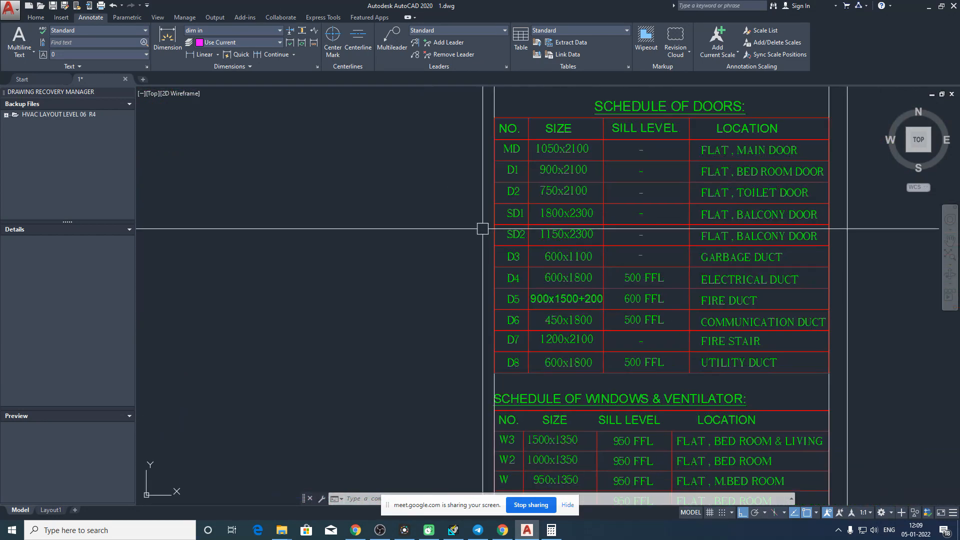
left_click_drag(519, 278, 435, 195)
left_click_drag(494, 340, 483, 366)
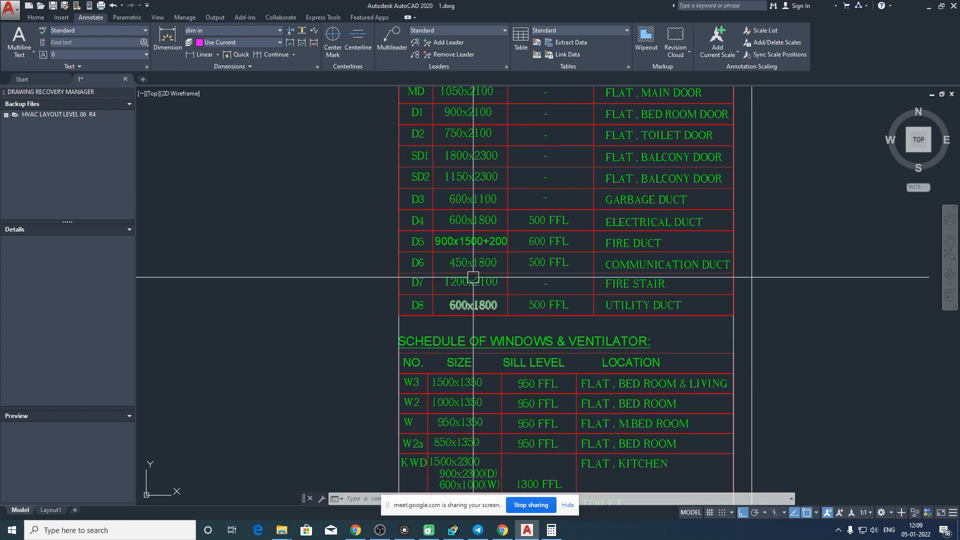
- Calculate the SD2 door's area in square feet in Calculator as 1.15 × 2.3 × 10.76
left_click(559, 531)
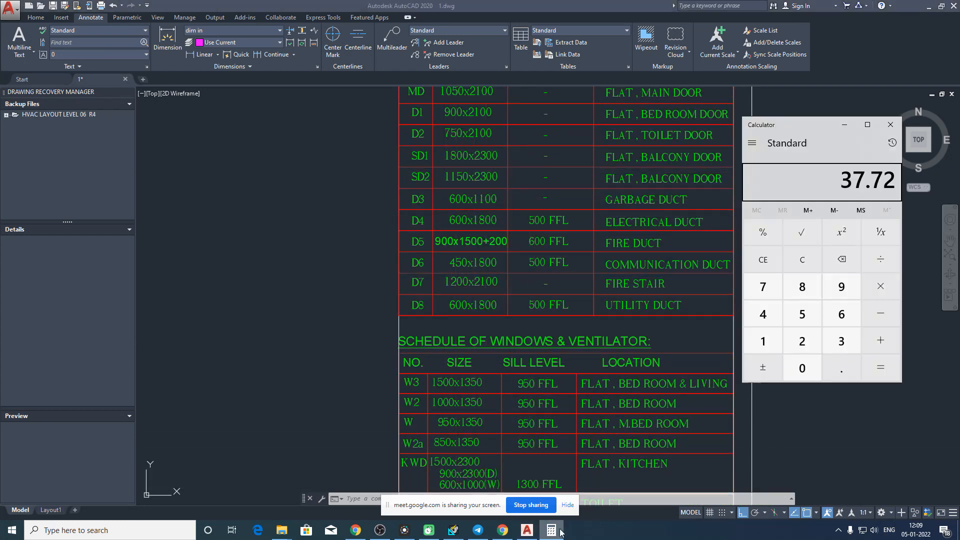
key("Escape")
type("1.15*")
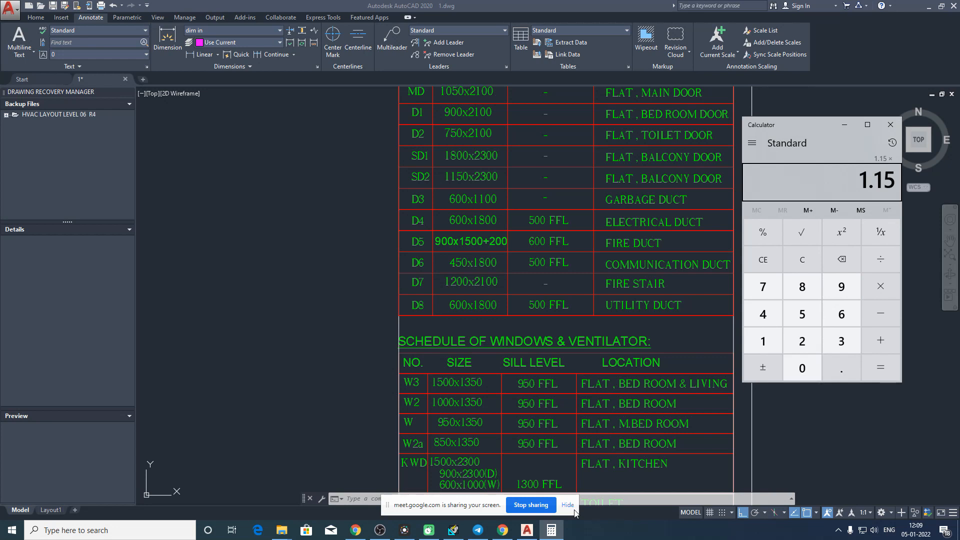
type("2.3*10.76")
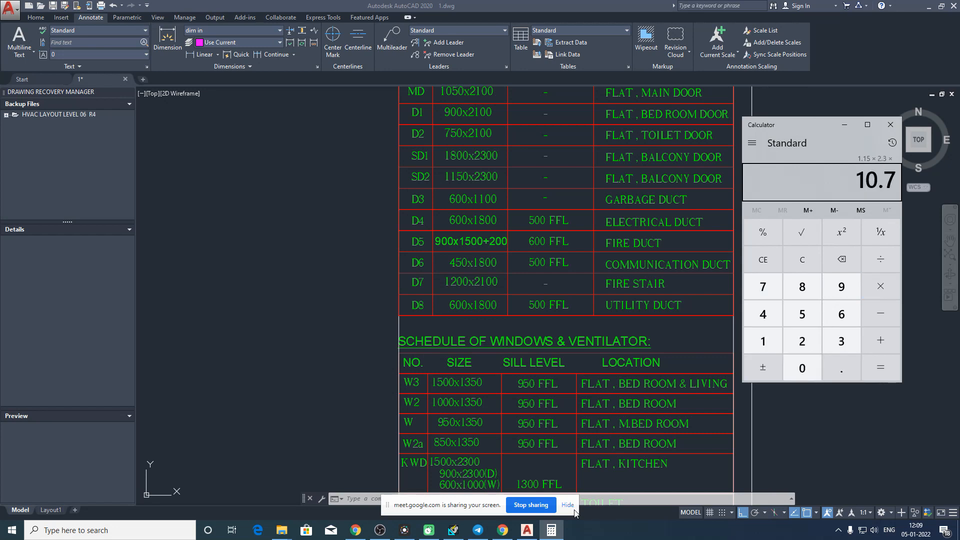
key("Return")
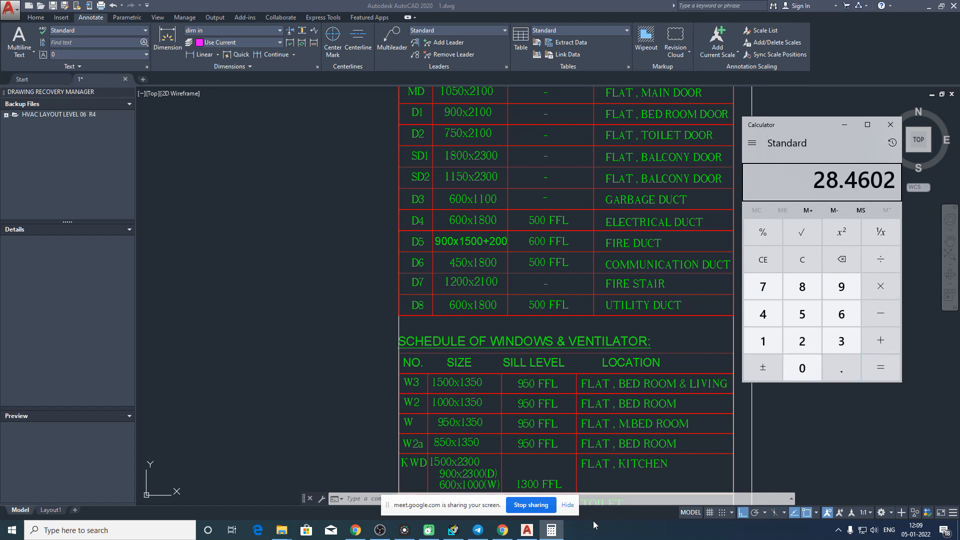
- Set the SD door's gross area to 28.460 ft² in HAP, enter its door U-value and glass area, and save the door
left_click(453, 530)
left_click(484, 229)
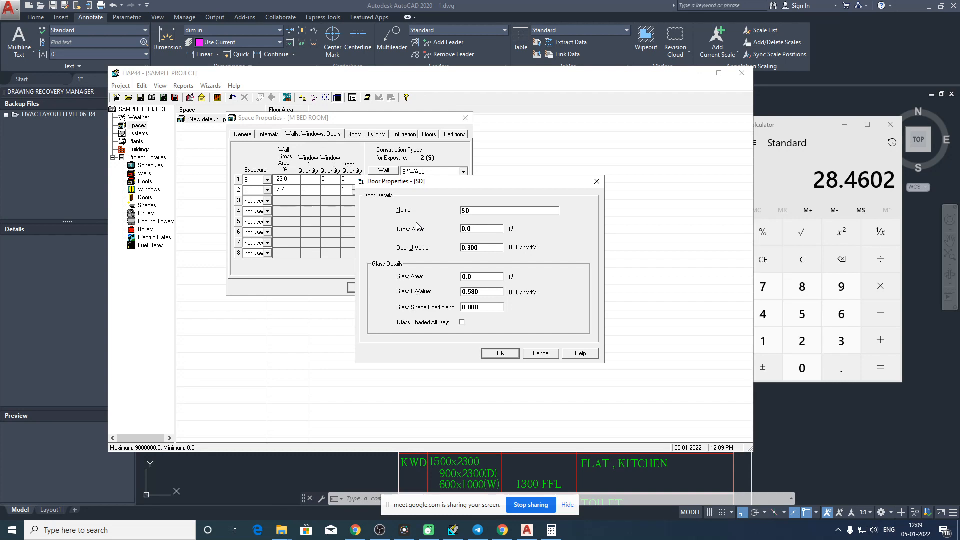
type("28.460")
key("Tab")
type("0.")
left_click(490, 277)
type("0")
key("Tab")
left_click(506, 353)
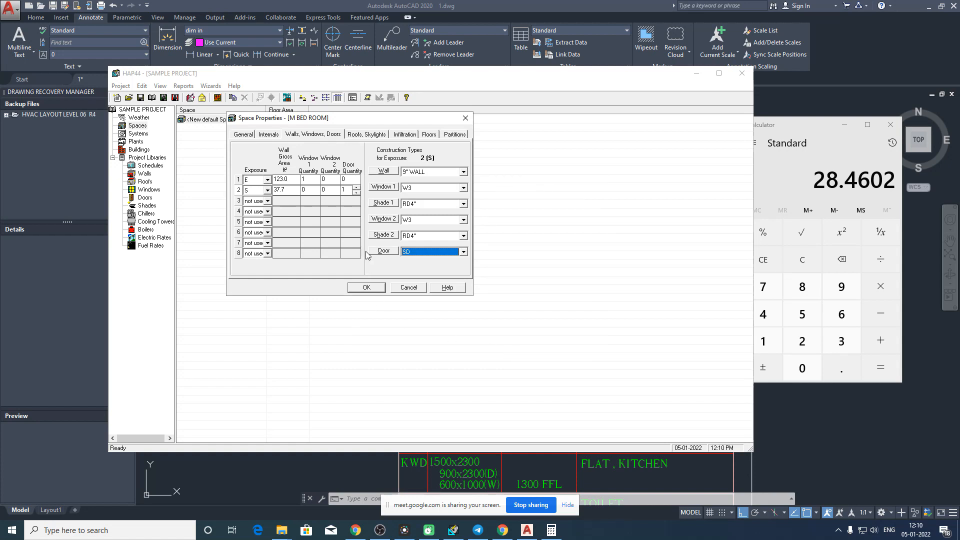
- Set Shade 2, Window 2 and Shade 1 to none for the south exposure
left_click(421, 239)
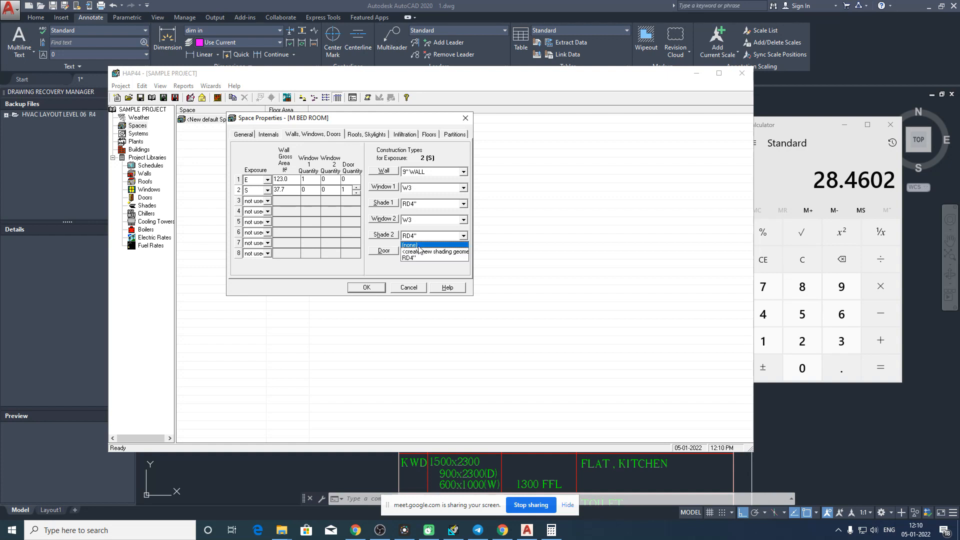
left_click(418, 245)
left_click(424, 223)
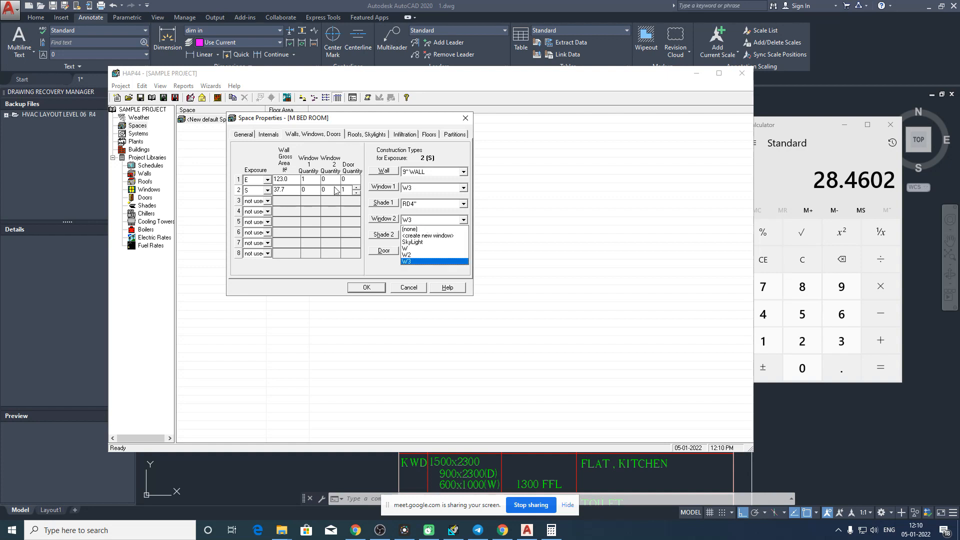
left_click(429, 229)
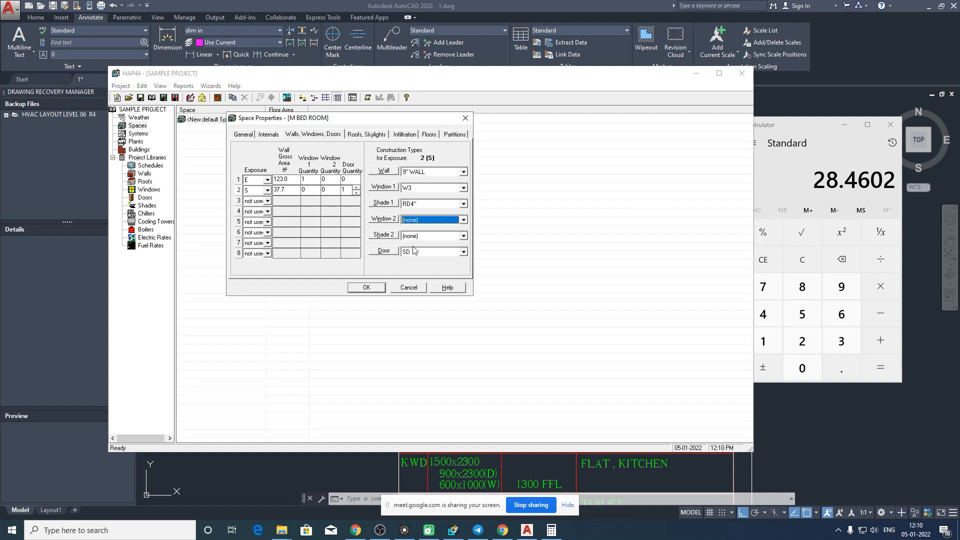
left_click(432, 205)
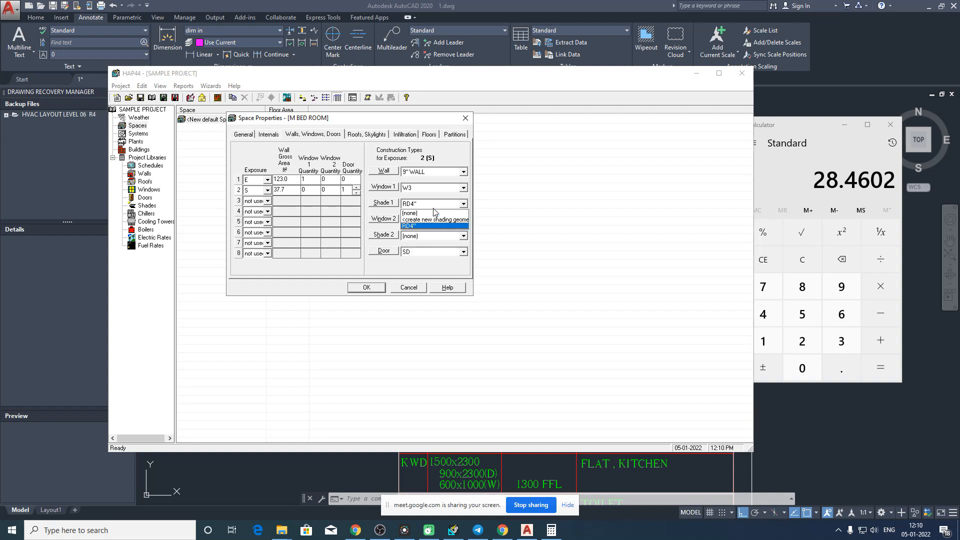
left_click(425, 213)
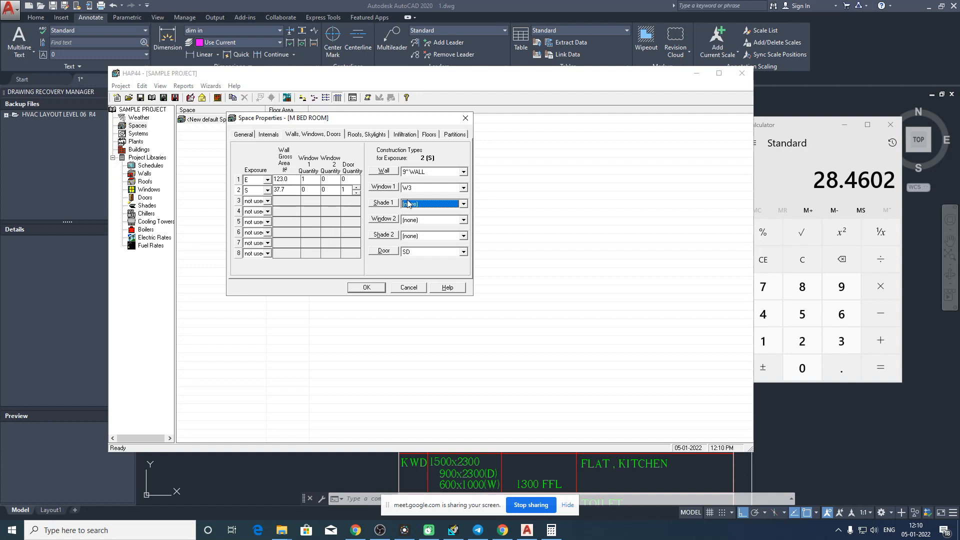
left_click(268, 202)
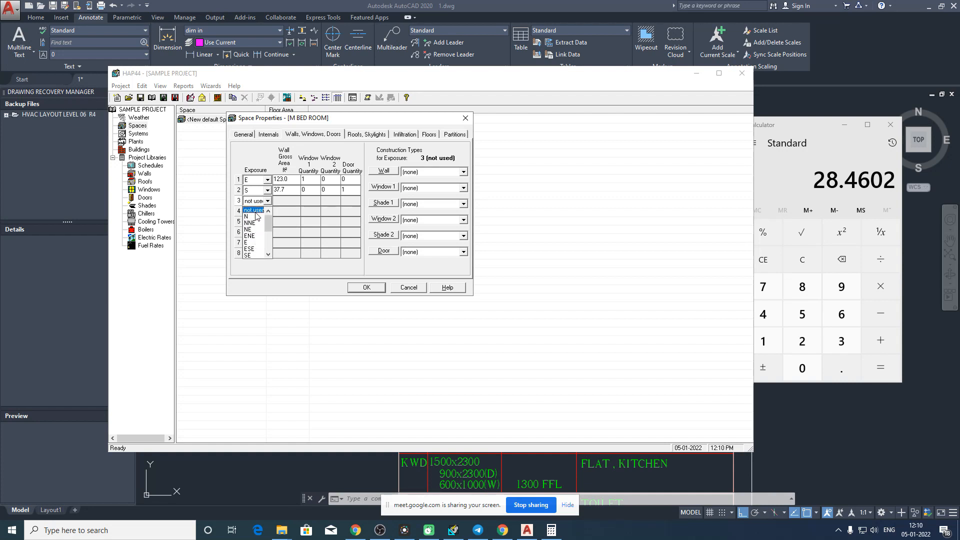
left_click(255, 217)
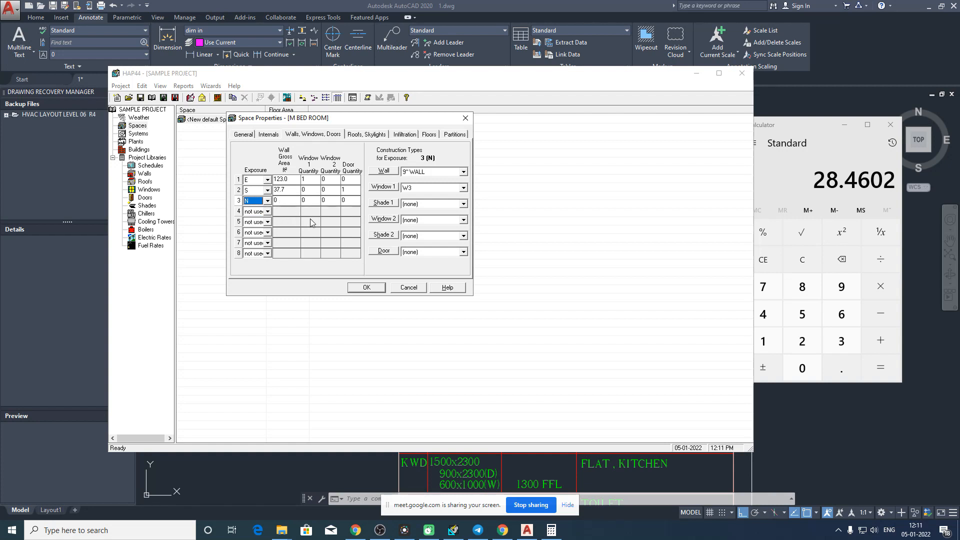
left_click(262, 201)
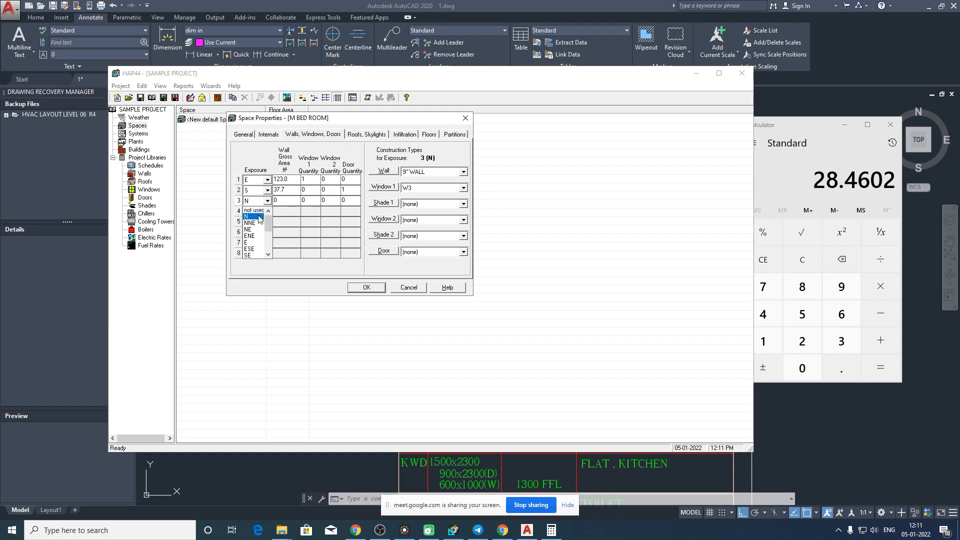
left_click(253, 210)
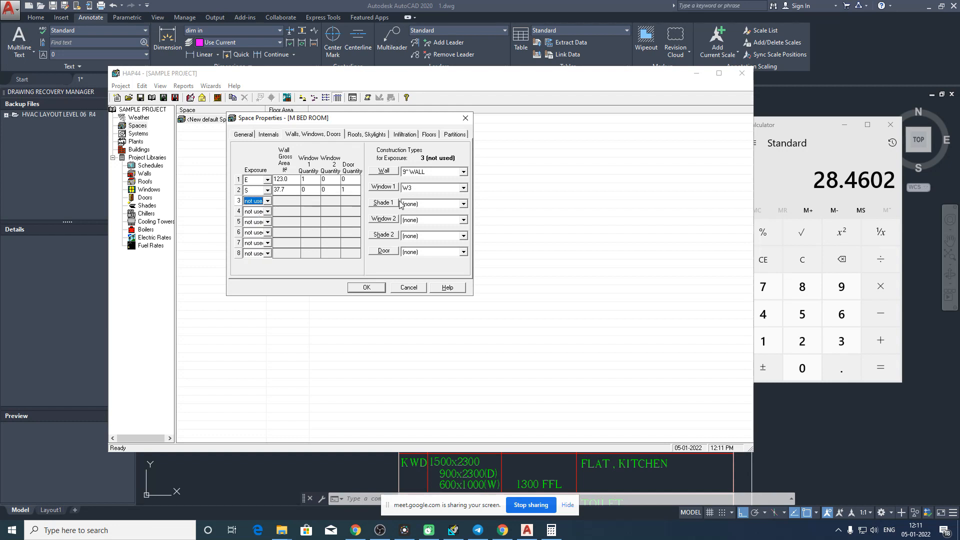
- Set the master bedroom's first roof exposure to H
left_click(365, 135)
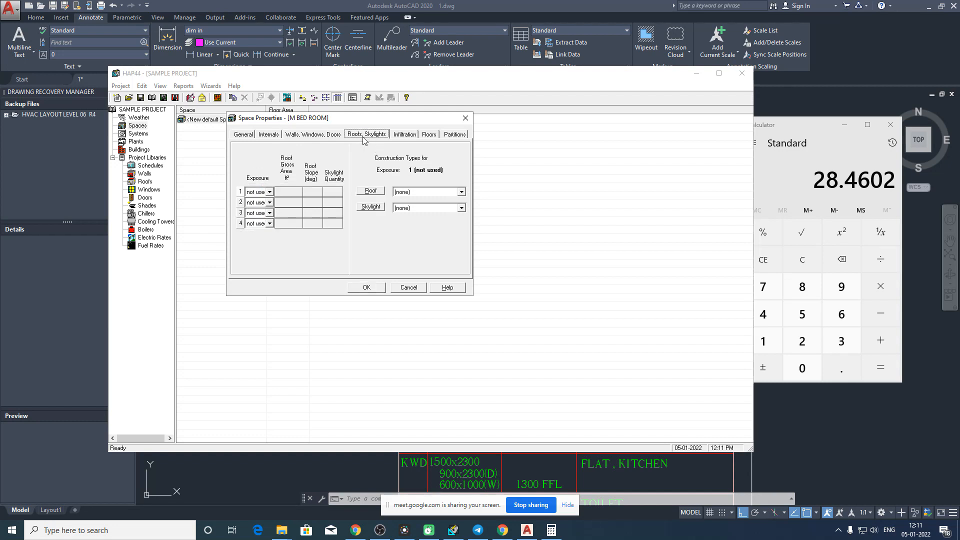
left_click(270, 193)
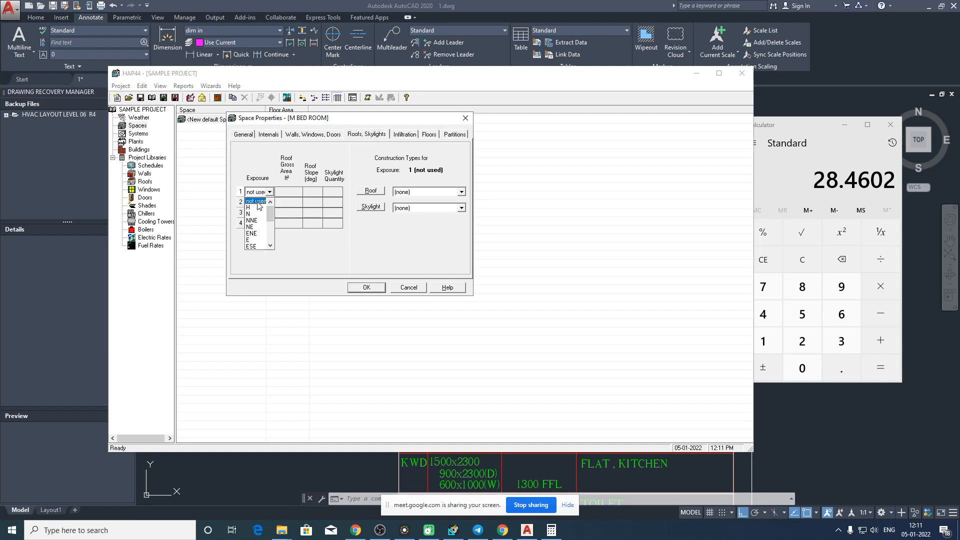
left_click(252, 208)
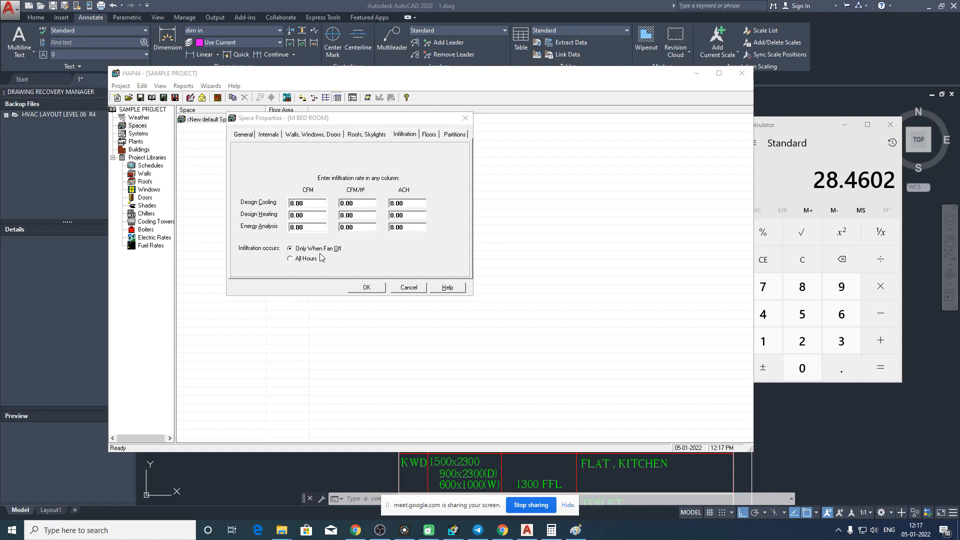
- Set the design cooling infiltration to 25 CFM, occurring only when the fan is off
left_click(275, 201)
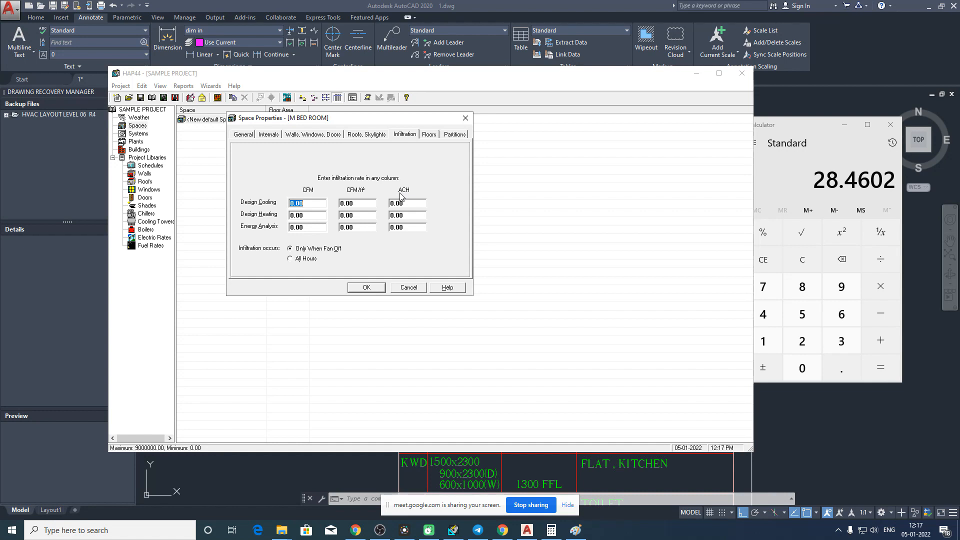
type("25")
left_click(304, 260)
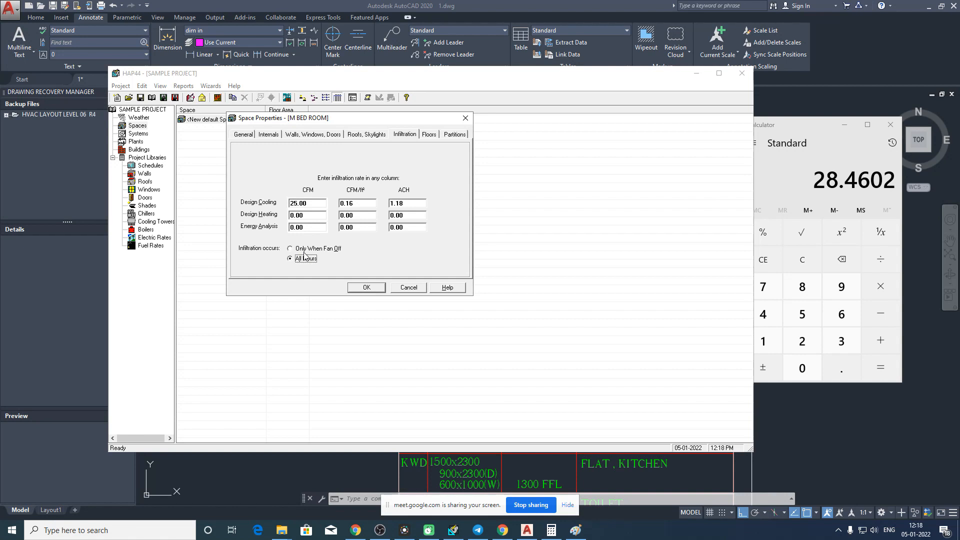
left_click(307, 250)
- Set the floor type to Floor Above Unconditioned Space and try to save the master bedroom's space properties
left_click(429, 135)
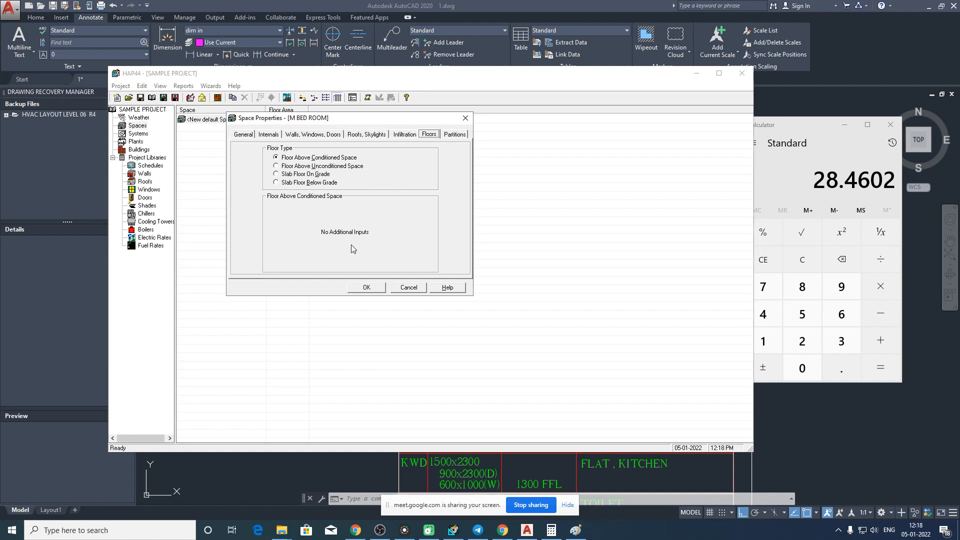
left_click(288, 167)
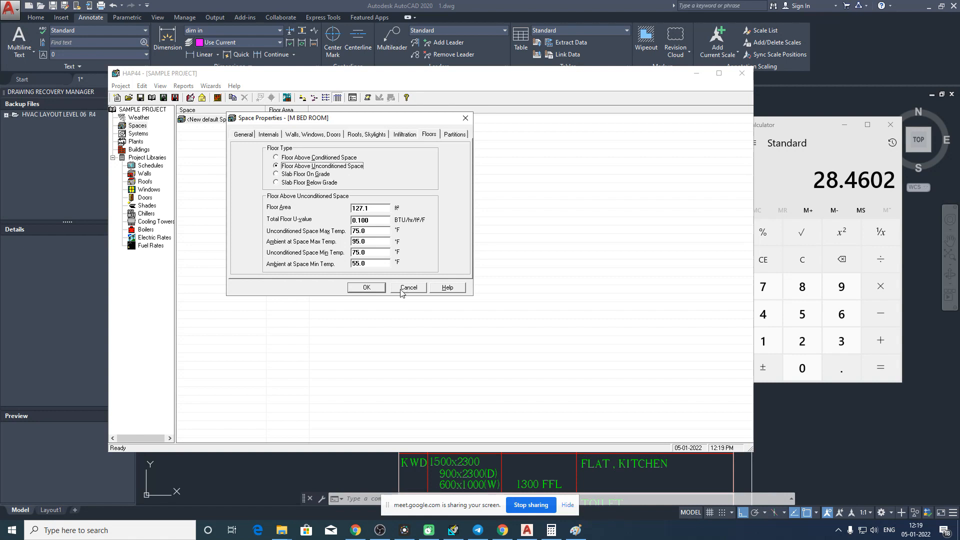
left_click(380, 289)
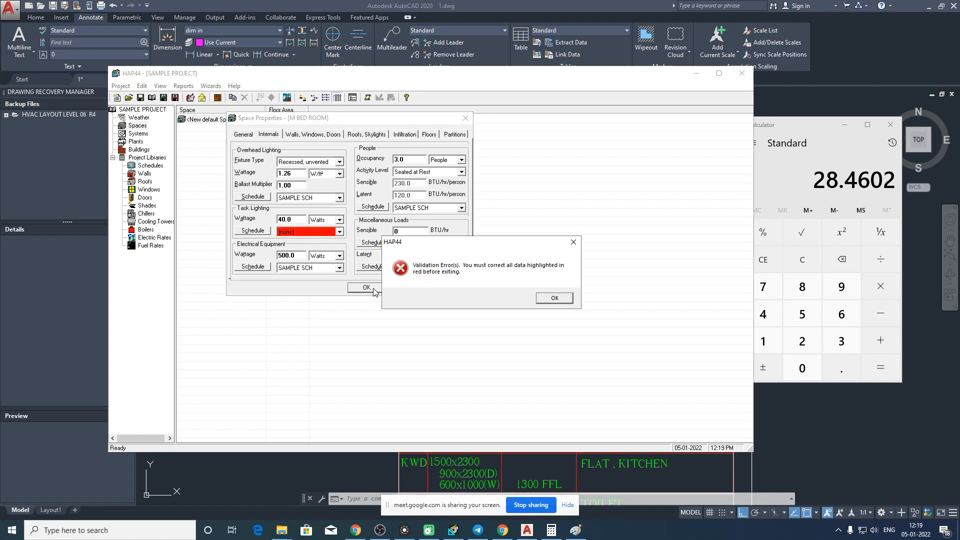
- Assign SAMPLE SCH as the task lighting schedule and save the master bedroom's space properties
left_click(550, 298)
left_click(339, 232)
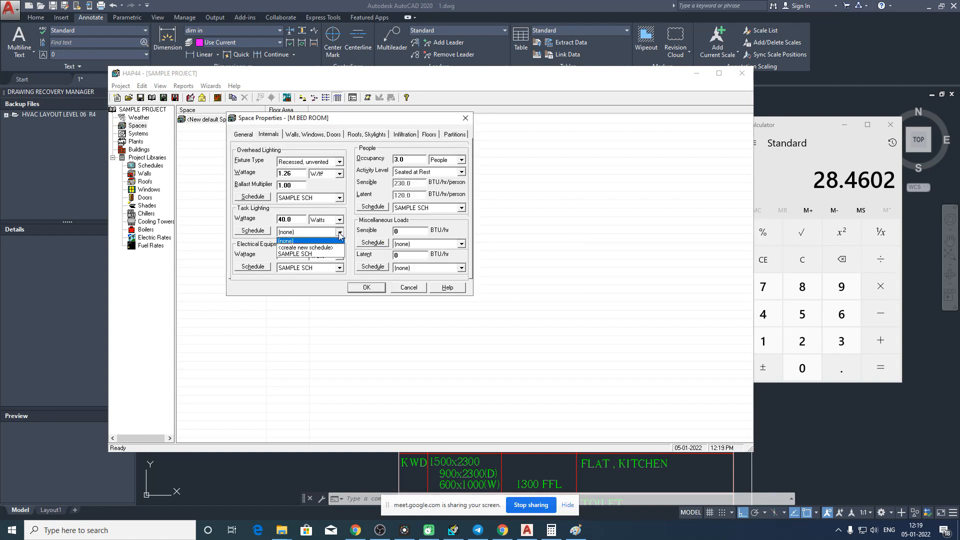
left_click(300, 254)
left_click(373, 289)
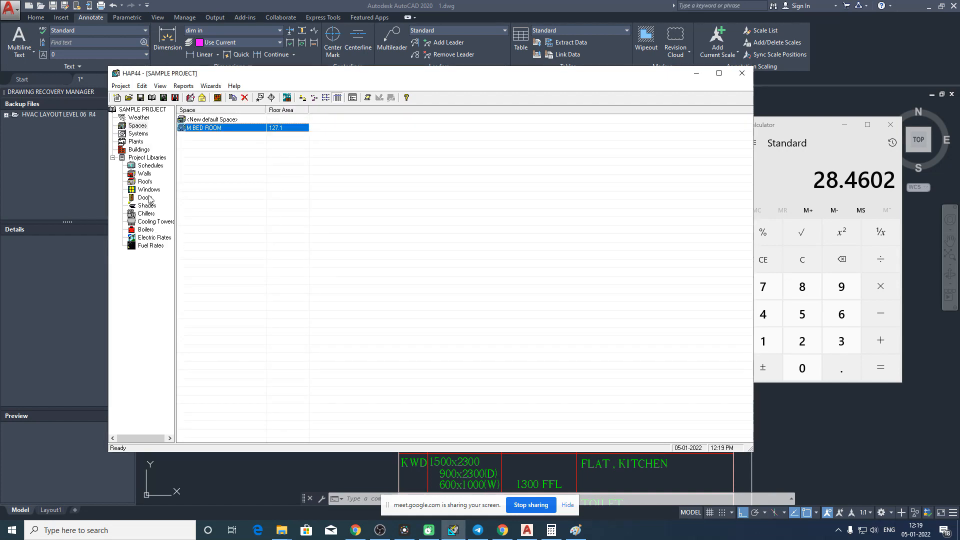
- Duplicate the existing Roof assembly in the roof library, name the copy "floor" and save it
left_click(145, 182)
left_click(199, 130)
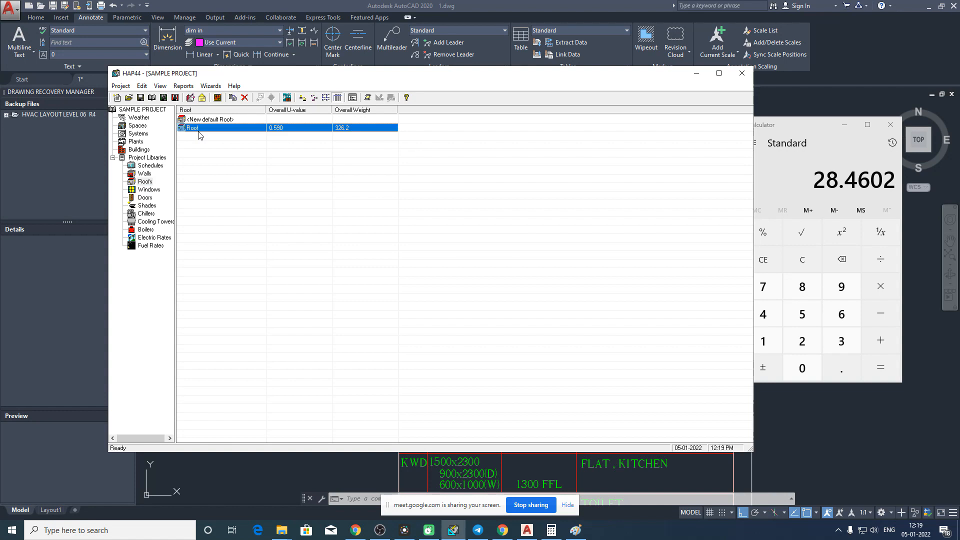
right_click(199, 131)
left_click(217, 138)
double_click(463, 193)
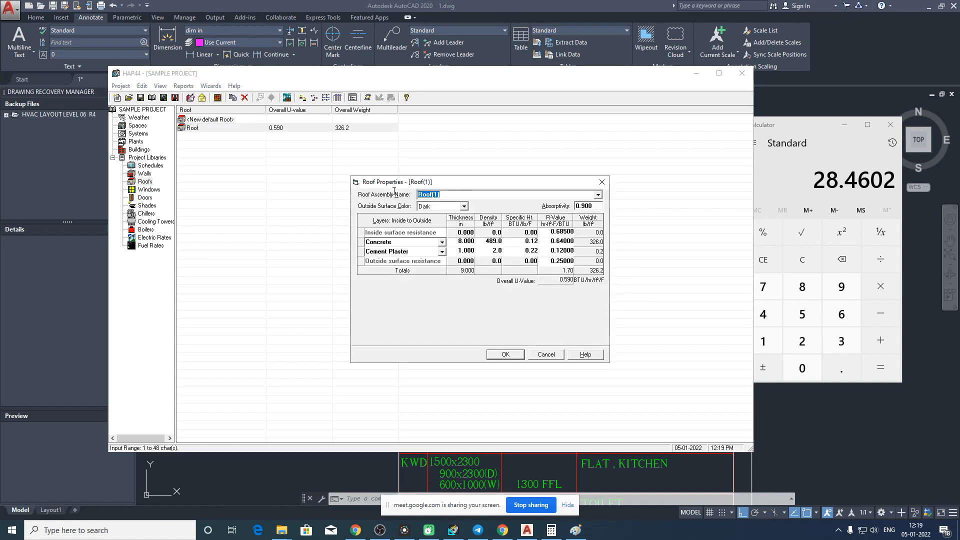
type("floor")
left_click(518, 354)
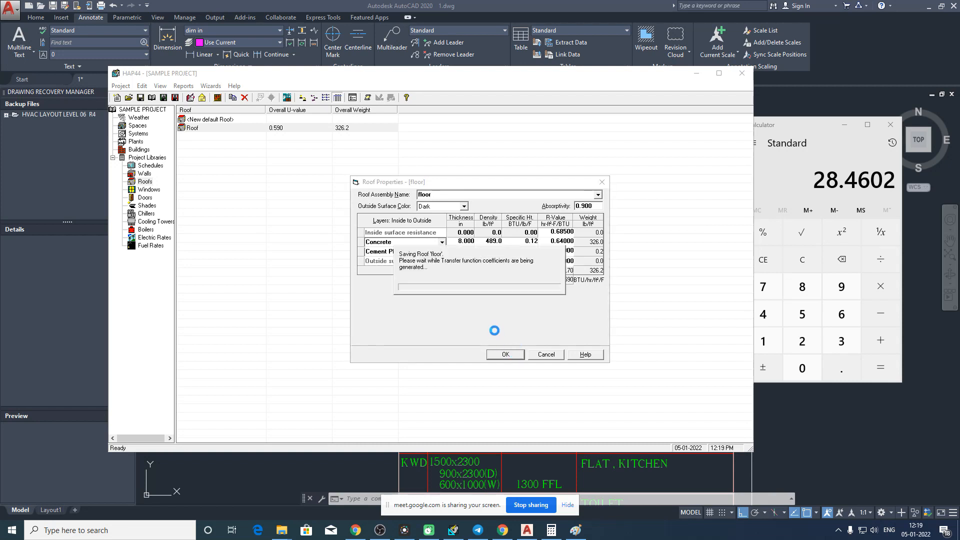
- Set the total floor U-value of the M BED ROOM space to 0.59 BTU/hr/ft²/F
left_click(138, 134)
left_click(137, 126)
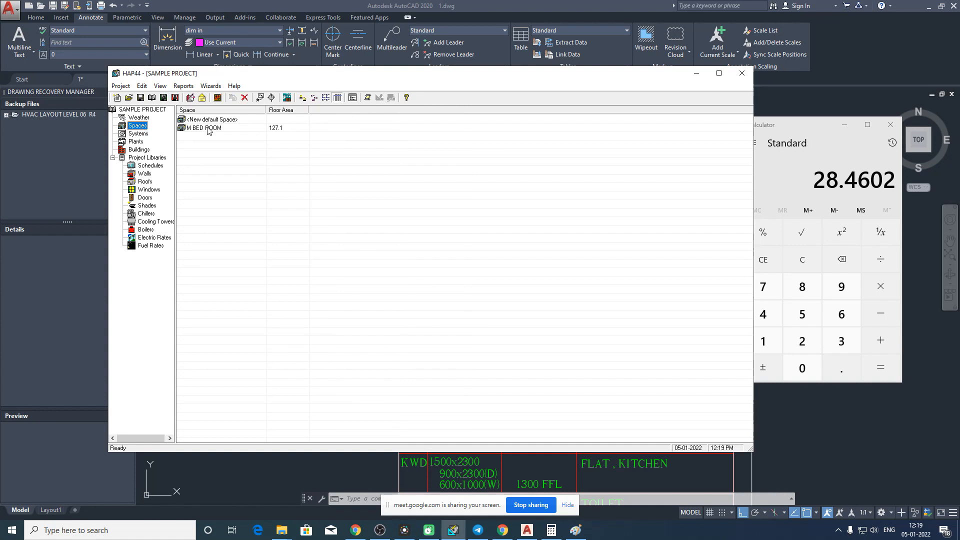
double_click(208, 129)
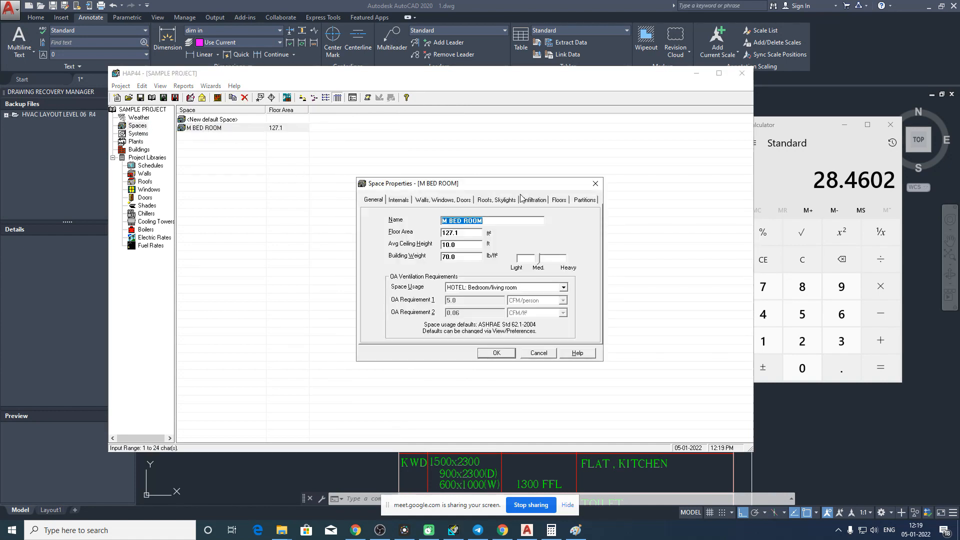
left_click(559, 200)
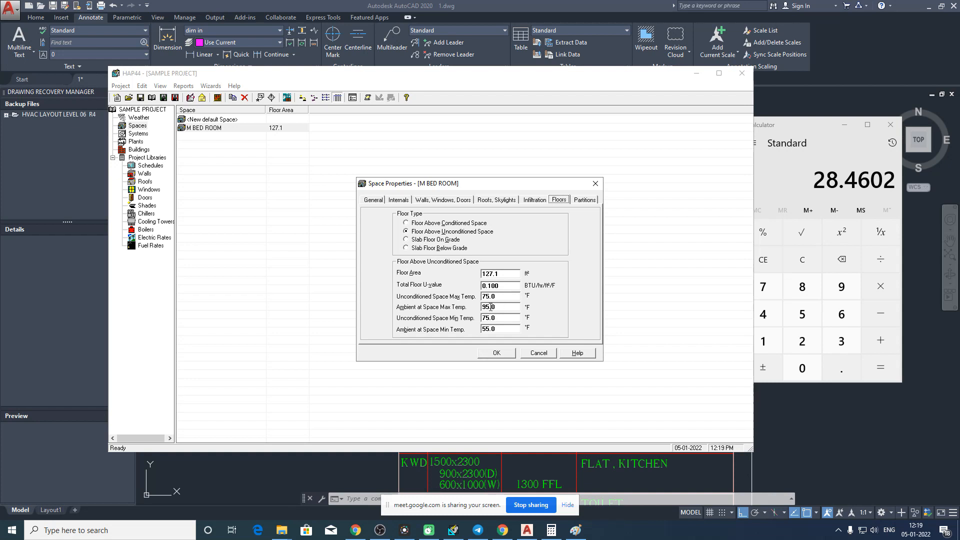
double_click(500, 288)
type("0.59")
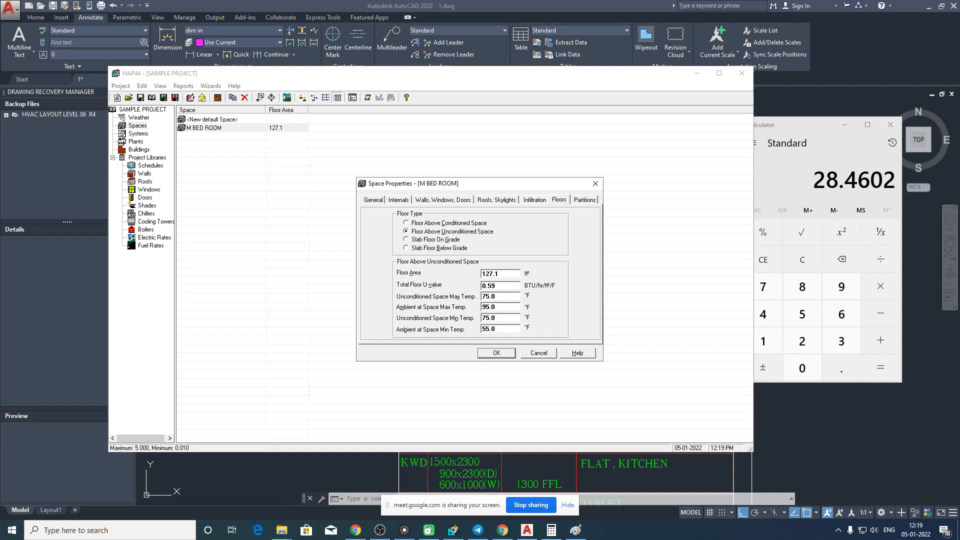
- Set the floor's unconditioned space max temperature to 90 °F, ambient at space min to 85 °F and unconditioned space min to 80 °F
left_click_drag(498, 186, 399, 154)
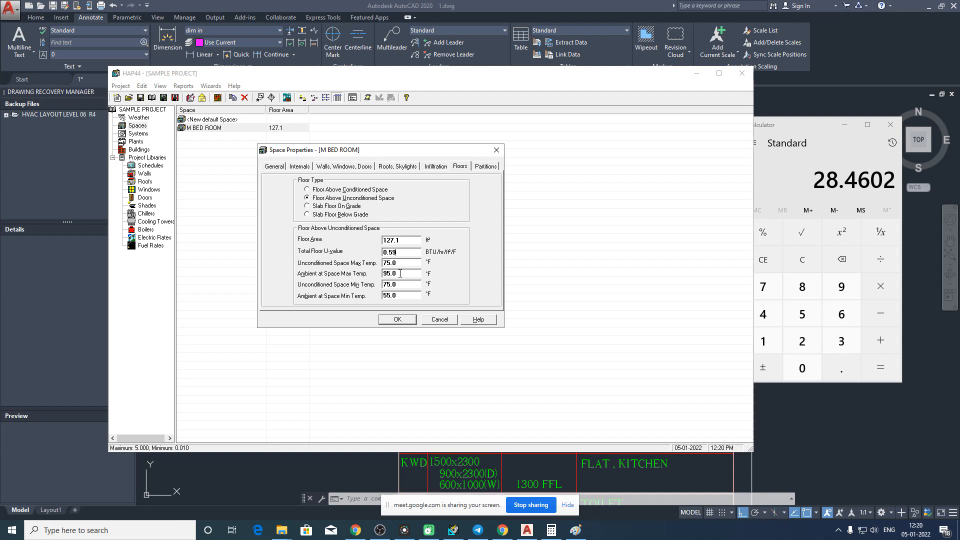
left_click(401, 274)
left_click(409, 264)
type("85")
key("Tab")
key("shift+Tab")
type("90")
left_click(402, 295)
type("85")
double_click(403, 284)
type("80")
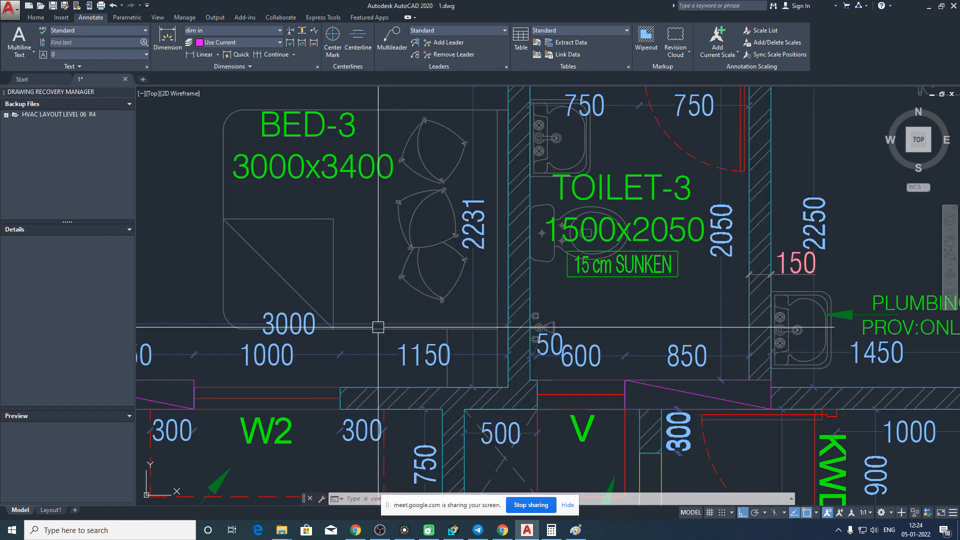
- Examine the walls, doors and dimensions around Bed-3 and the master bedroom on the AutoCAD floor plan
mouse_move(373, 313)
left_mouse_down()
mouse_move(613, 309)
mouse_move(652, 249)
left_mouse_up()
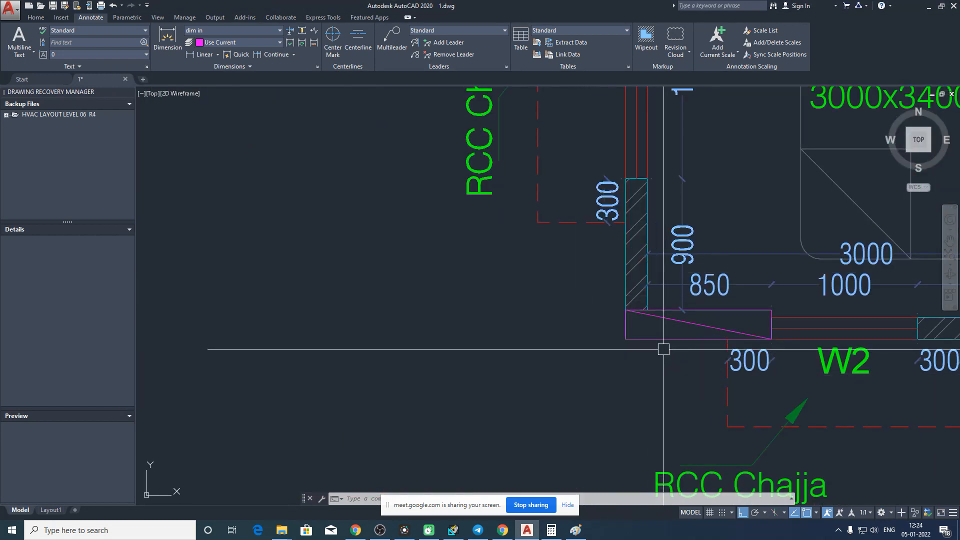
left_click_drag(696, 272, 515, 408)
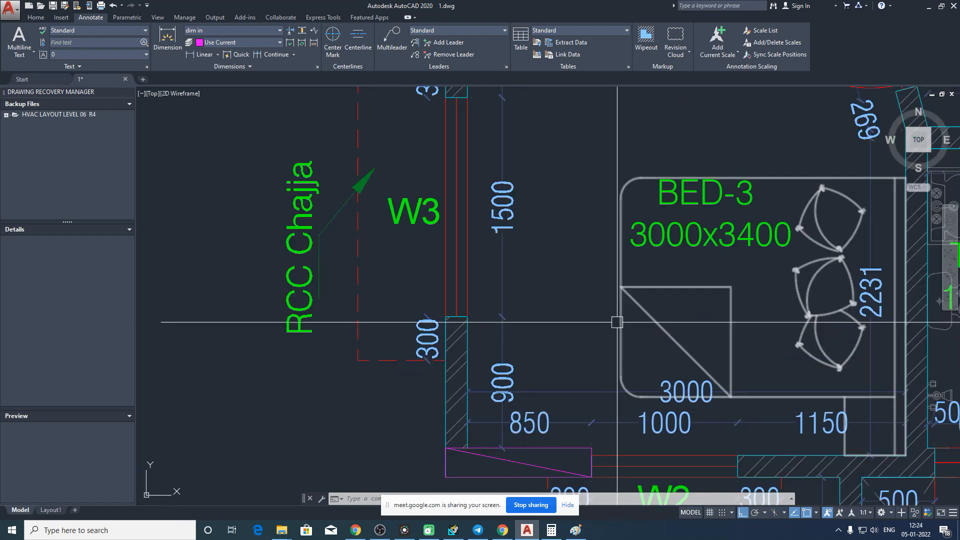
left_click_drag(610, 326, 448, 474)
mouse_move(496, 346)
left_mouse_down()
mouse_move(457, 401)
mouse_move(412, 419)
mouse_move(420, 372)
mouse_move(407, 467)
mouse_move(403, 274)
mouse_move(426, 523)
left_mouse_up()
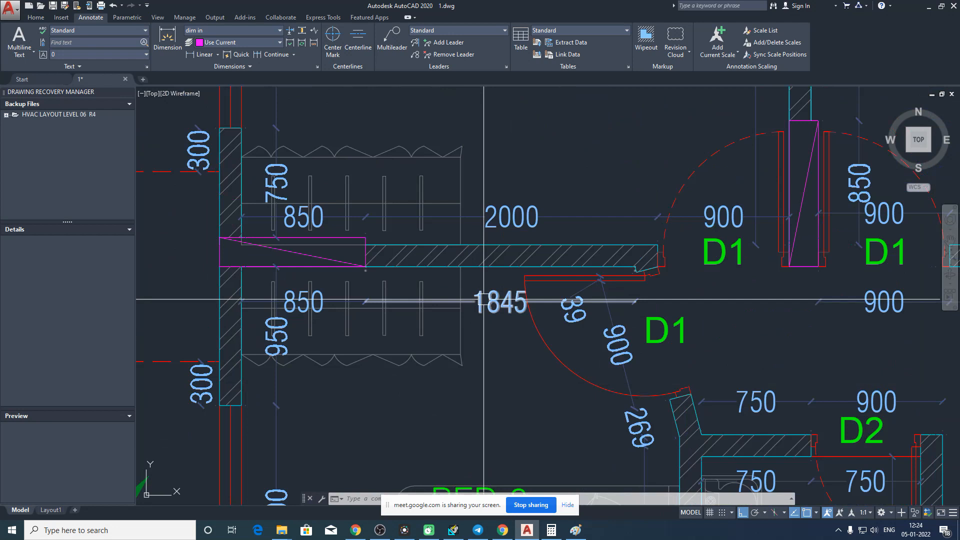
mouse_move(525, 143)
left_mouse_down()
mouse_move(456, 435)
mouse_move(502, 530)
left_mouse_up()
mouse_move(506, 415)
left_mouse_down()
mouse_move(497, 472)
mouse_move(468, 448)
left_mouse_up()
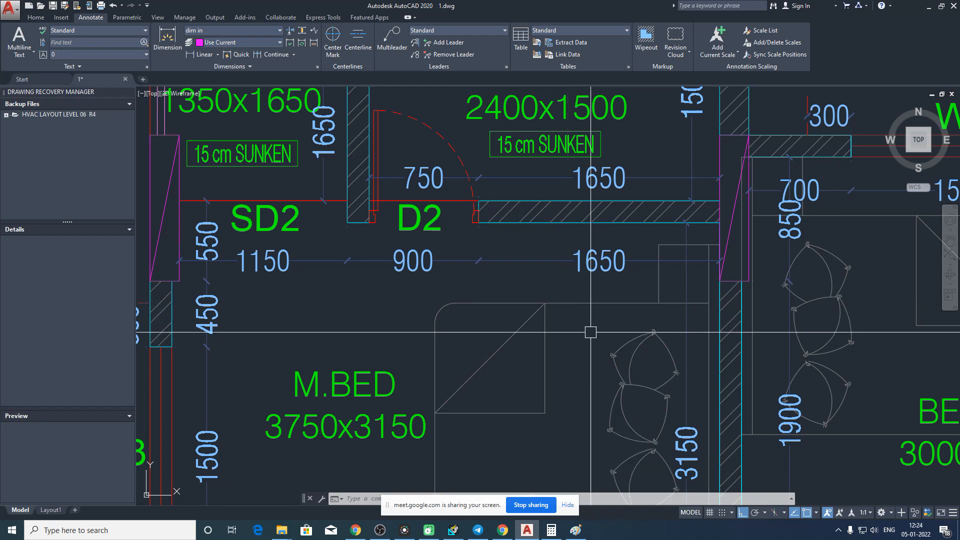
mouse_move(591, 332)
left_mouse_down()
mouse_move(545, 227)
mouse_move(493, 188)
left_mouse_up()
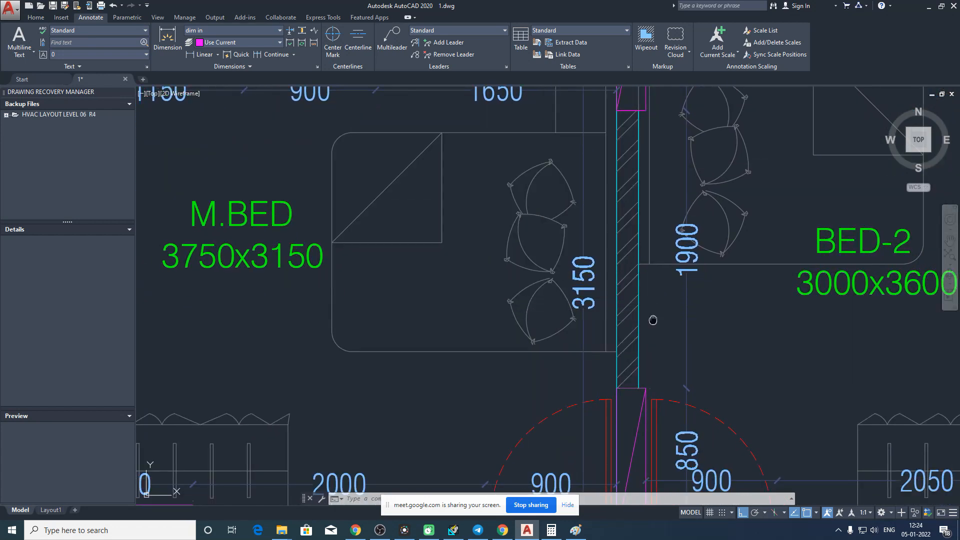
mouse_move(649, 319)
left_mouse_down()
mouse_move(639, 187)
mouse_move(816, 172)
mouse_move(842, 182)
mouse_move(806, 265)
mouse_move(795, 221)
mouse_move(747, 239)
left_mouse_up()
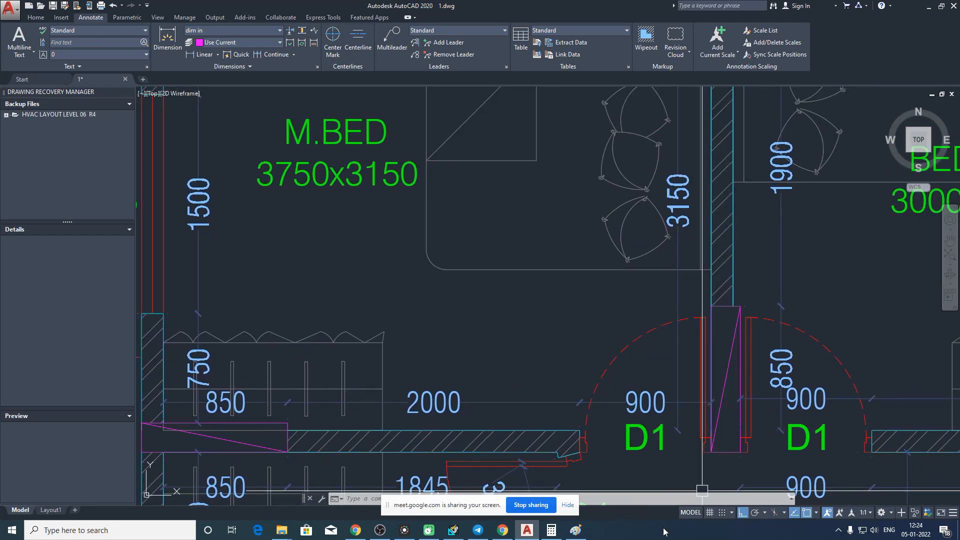
- Return to the space's partition data in HAP and calculate the wall partition area in Calculator as 9.450 × 10 × 3.28
left_click(453, 530)
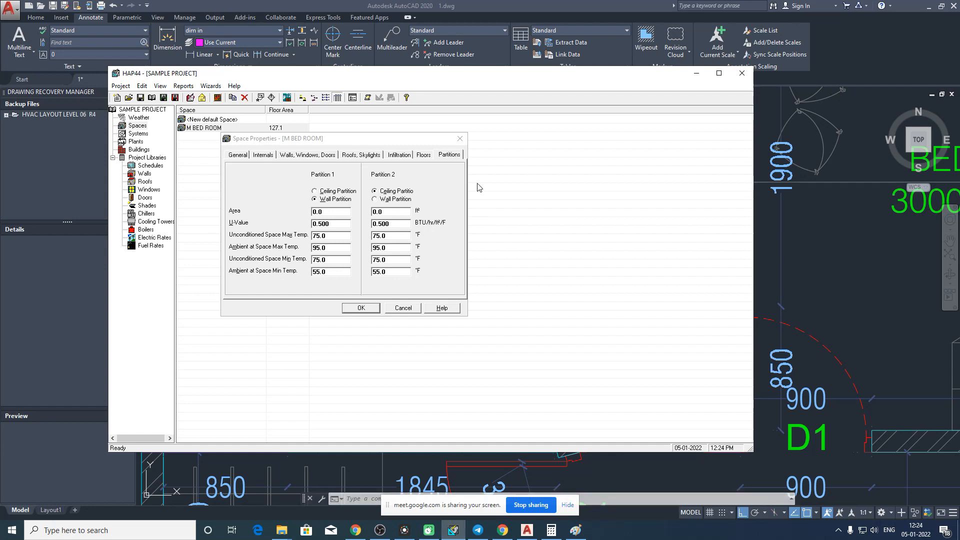
left_click(445, 156)
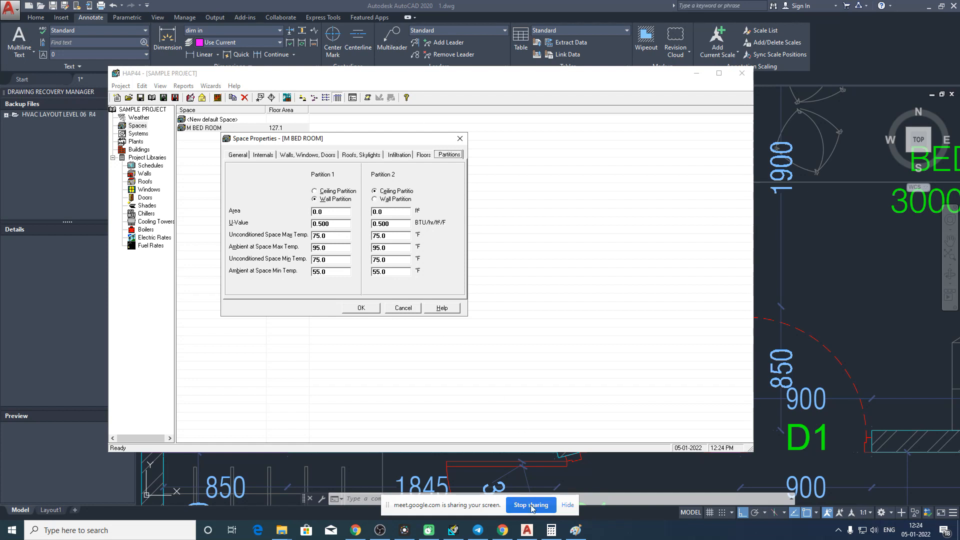
left_click(330, 214)
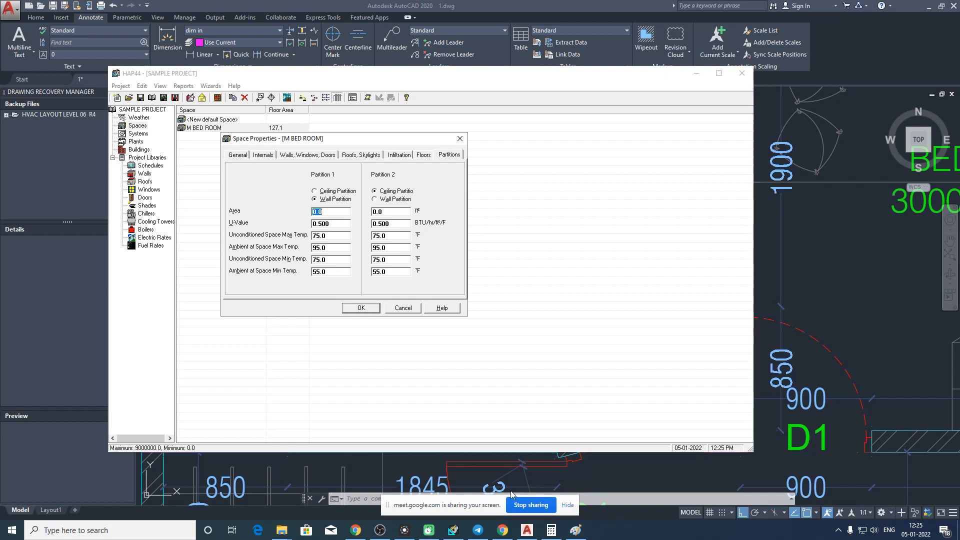
left_click(559, 534)
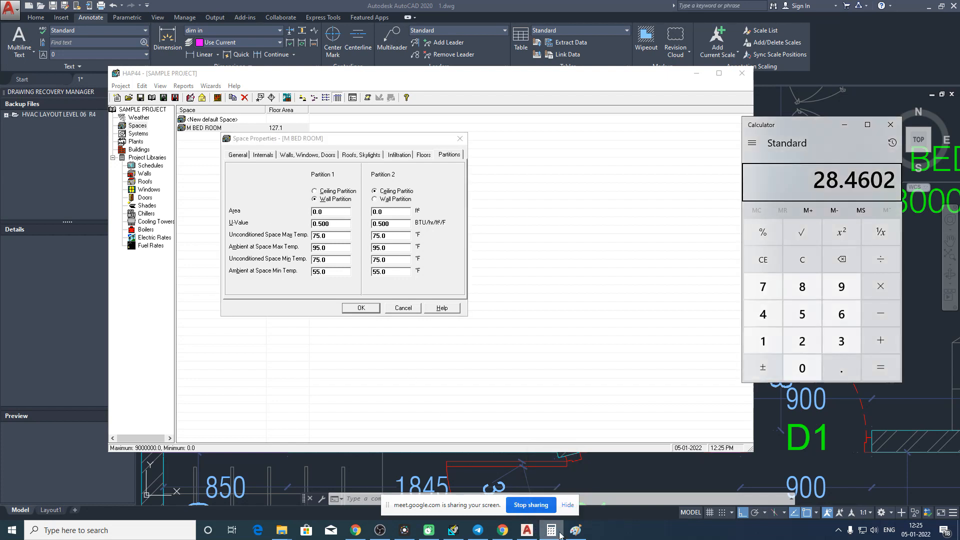
key("Escape")
type("9.")
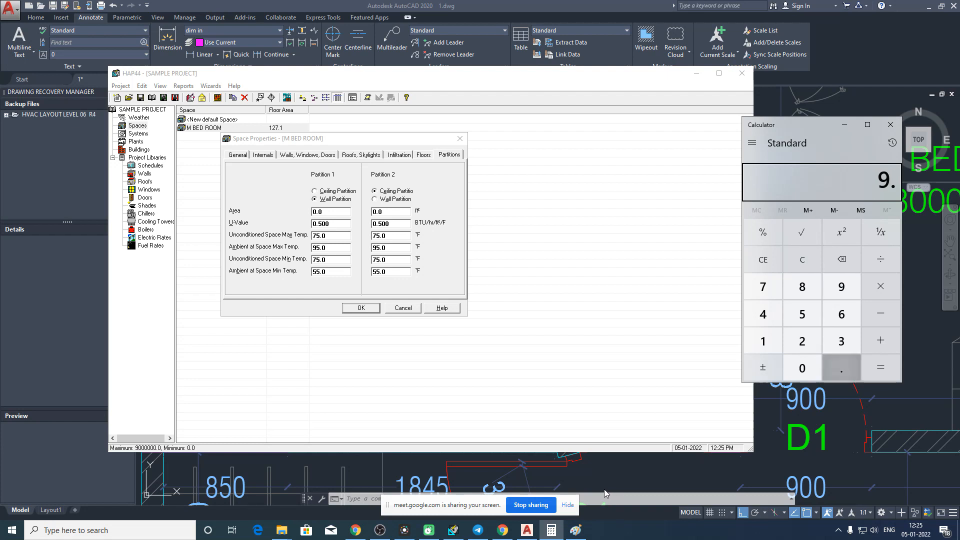
type("450")
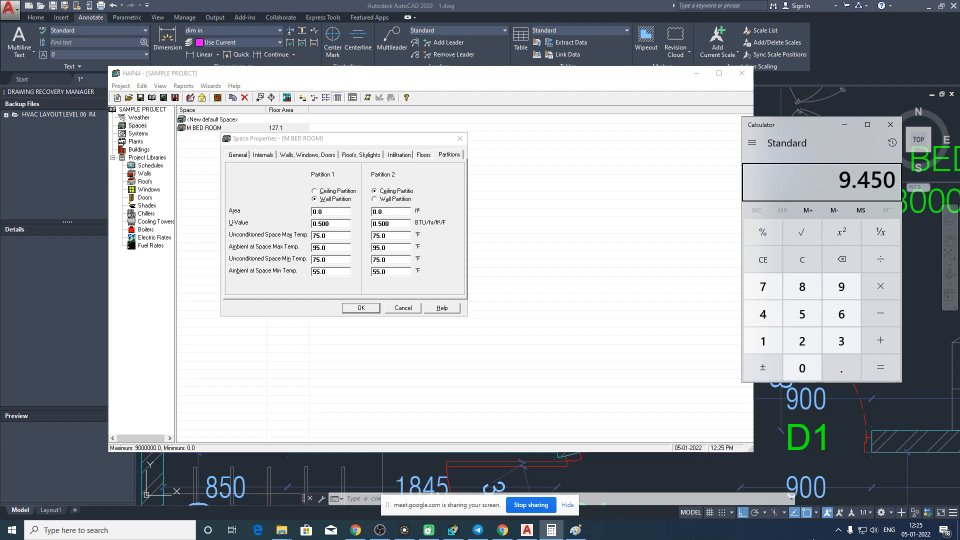
type("*10")
key("Return")
type("1")
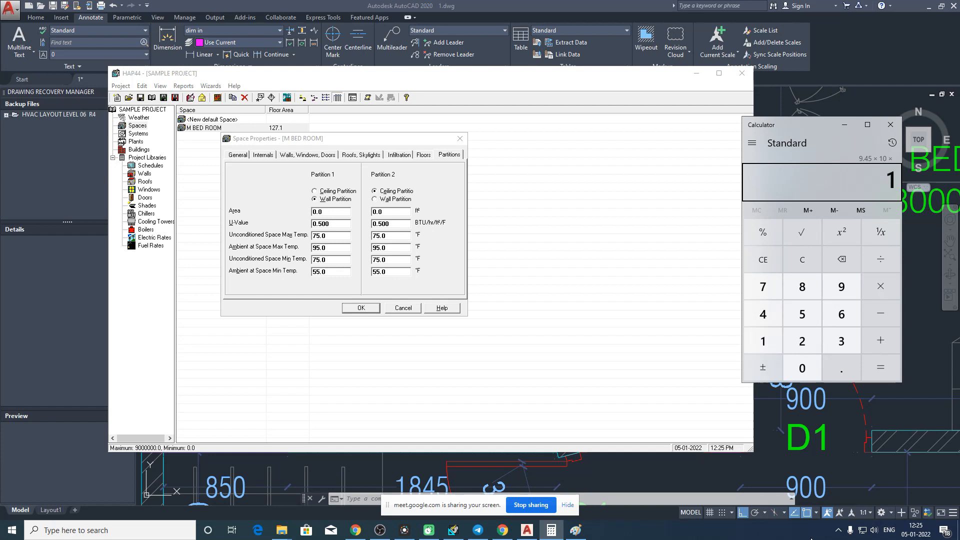
key("BackSpace")
type("3.28")
key("Return")
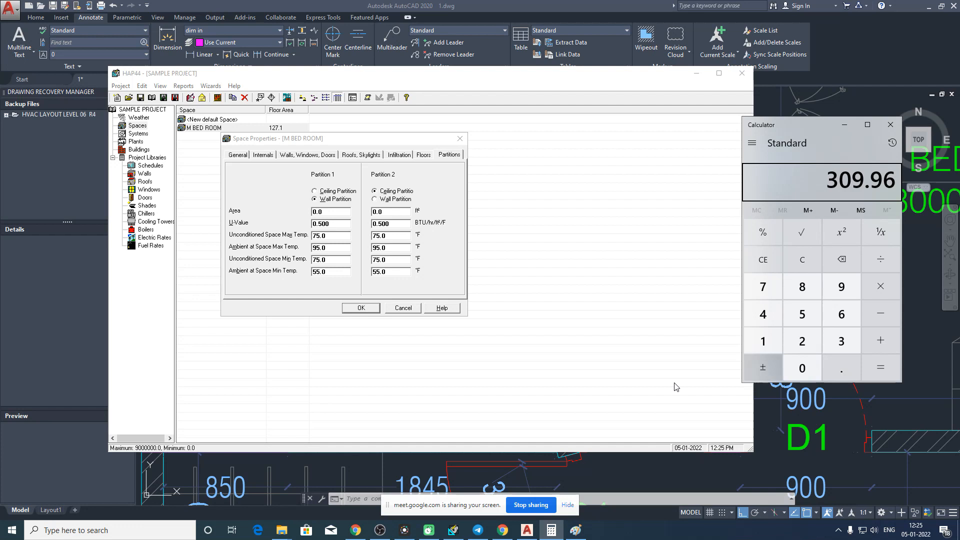
- Set the wall area of Partition 1 to 309.96 ft² and save the master bedroom's space properties
left_click(347, 212)
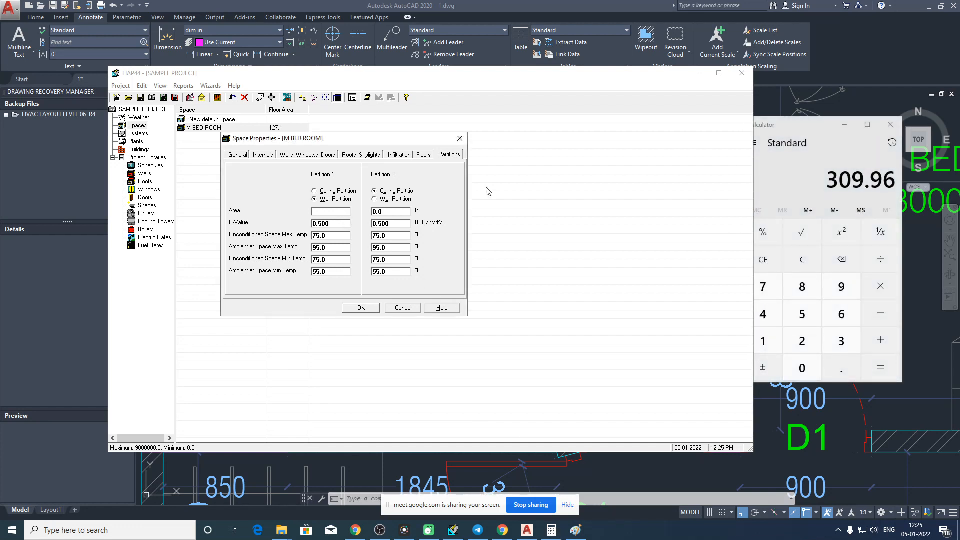
type("309.96")
left_click(359, 308)
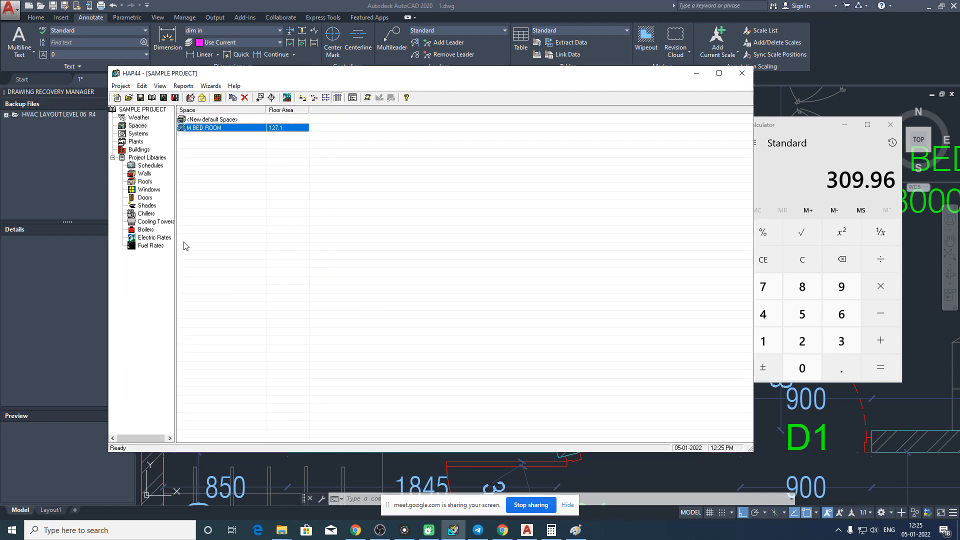
- Look up the PARTITION WALL's overall U-value in the wall library and set the master bedroom's Partition 1 U-value to 0.54
left_click(145, 174)
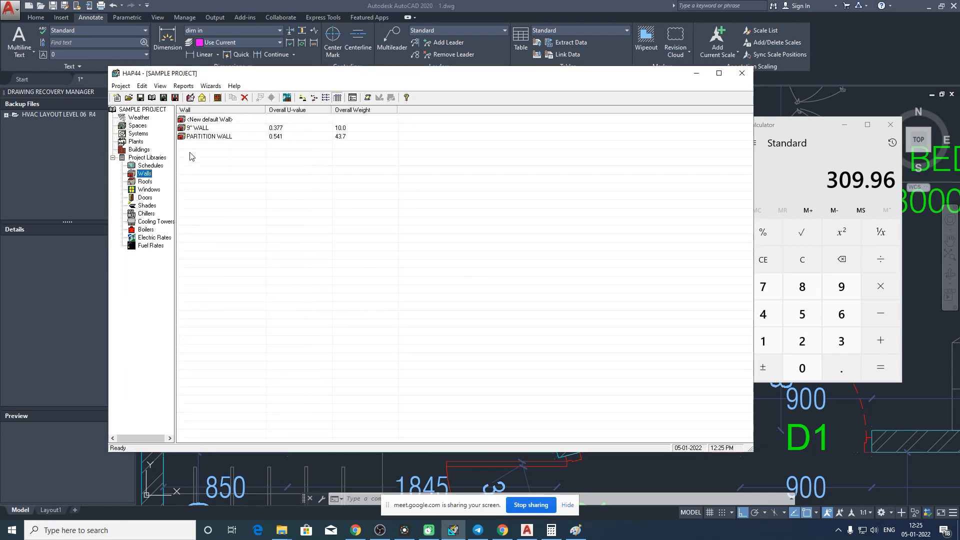
left_click(207, 139)
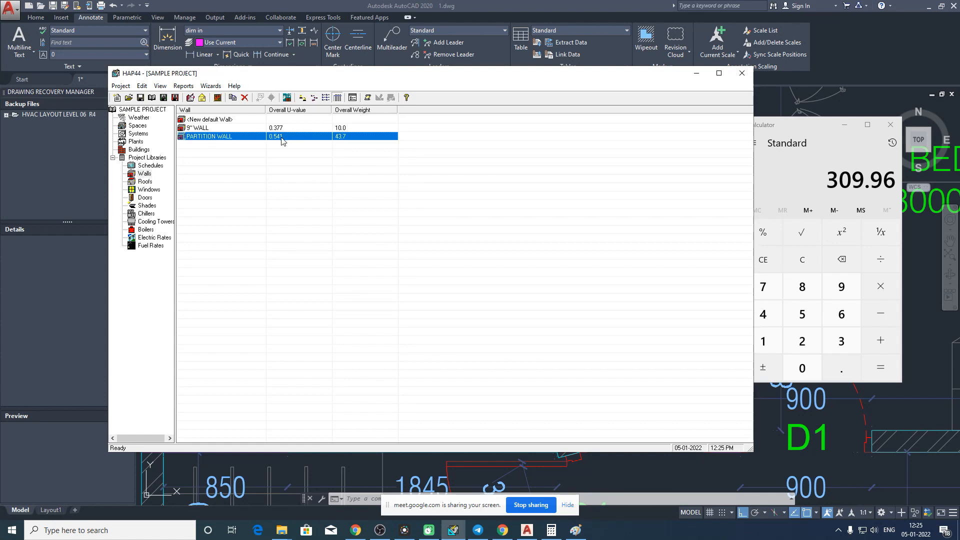
left_click(143, 129)
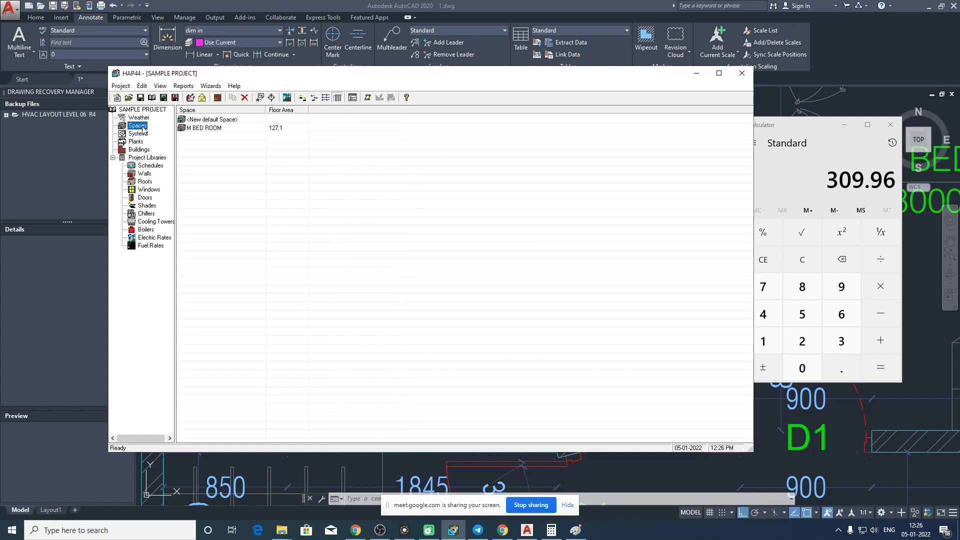
double_click(203, 129)
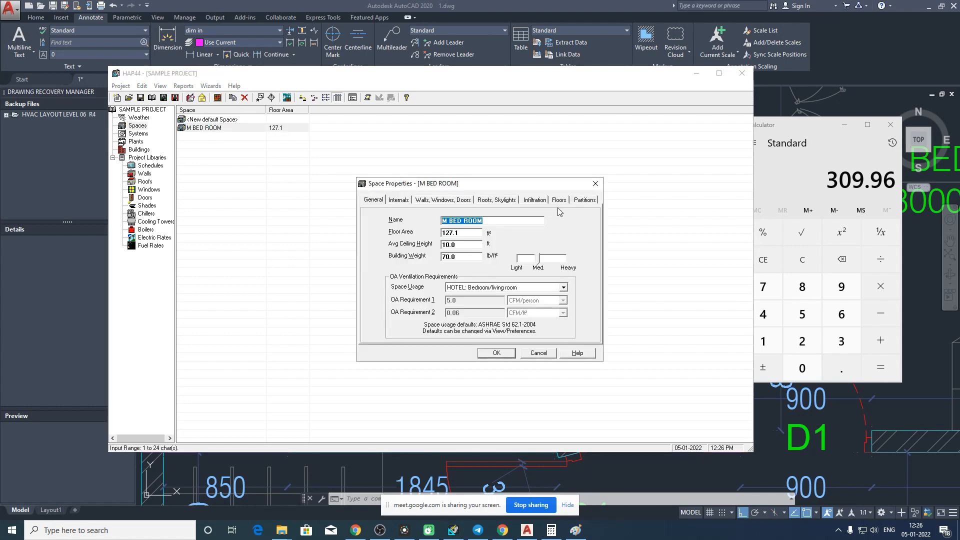
left_click(584, 199)
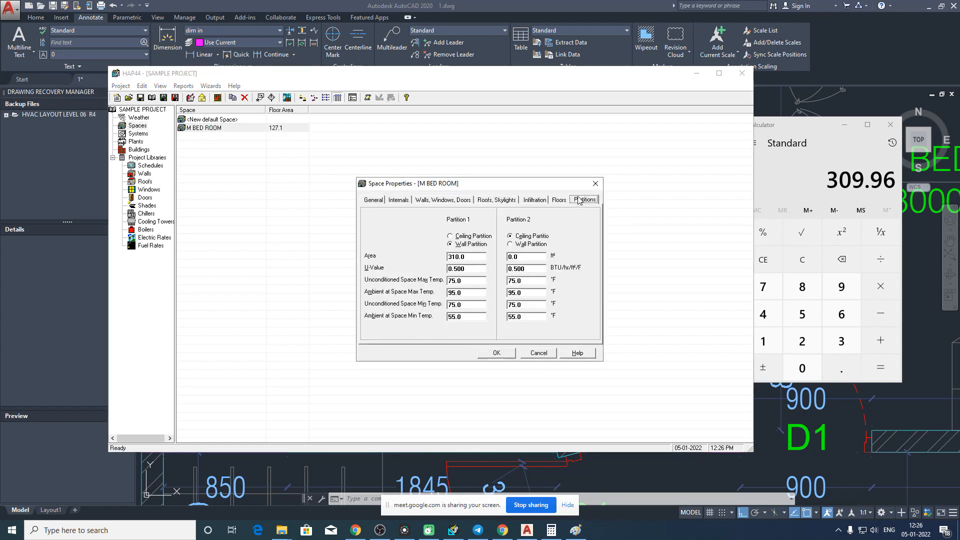
left_click(476, 269)
type("0.")
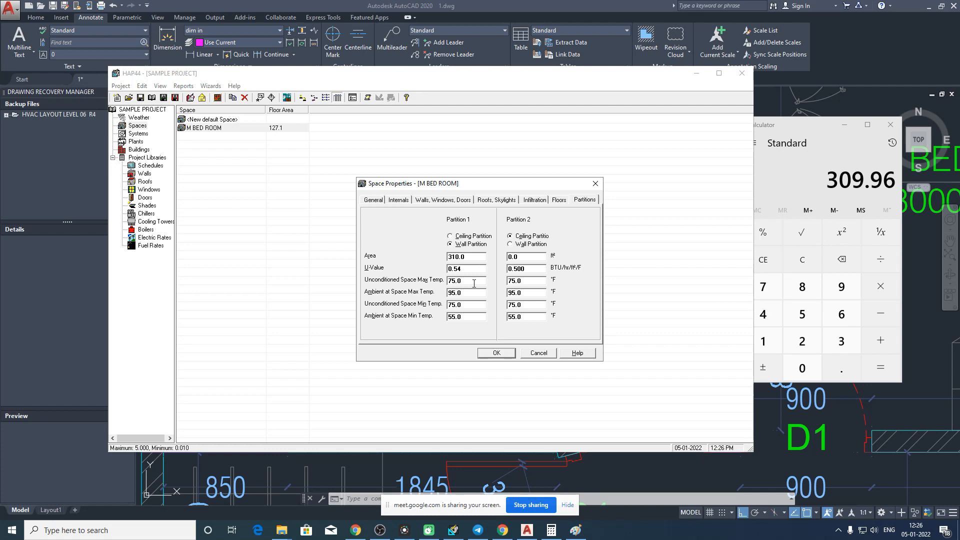
- Change the master bedroom's Partition 1 type to Ceiling Partition
left_click(592, 200)
left_click_drag(499, 185, 405, 150)
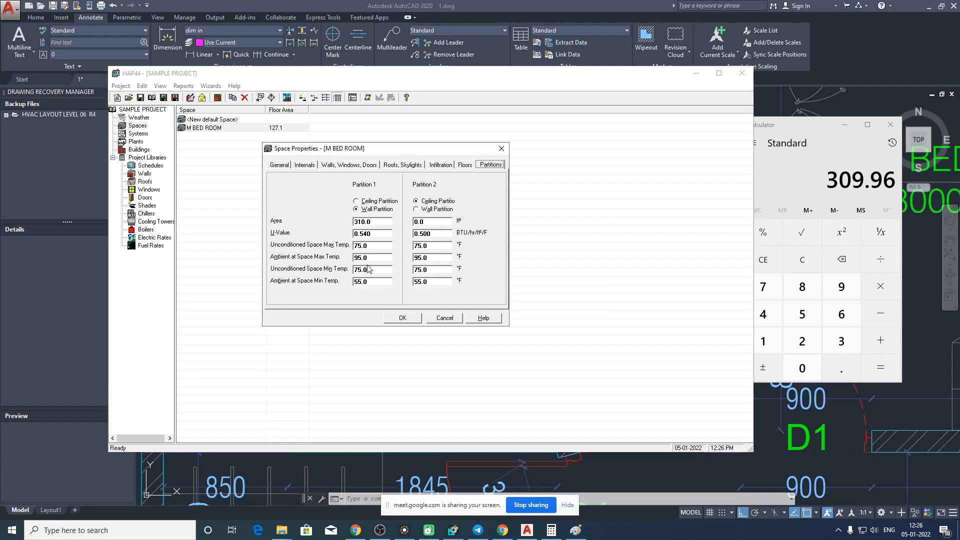
left_click(371, 202)
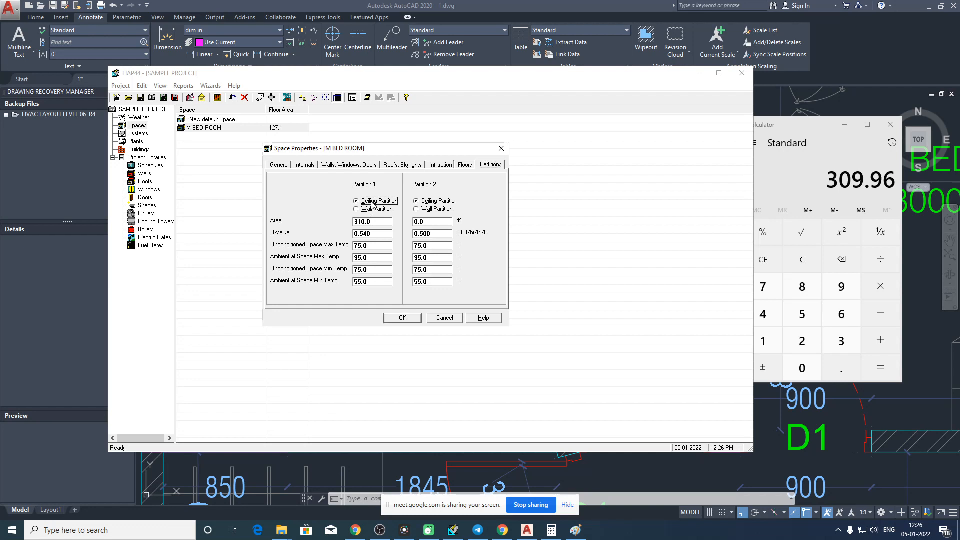
- Make Partition 1 a Wall Partition with unconditioned space temperatures of 90 °F max and 80 °F min, ambient min 85 °F, and save
left_click(371, 209)
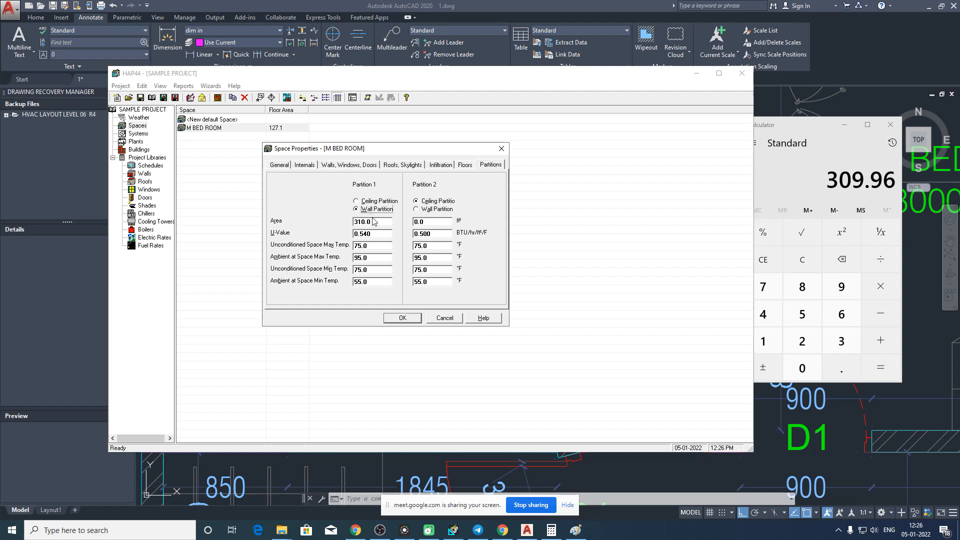
double_click(379, 247)
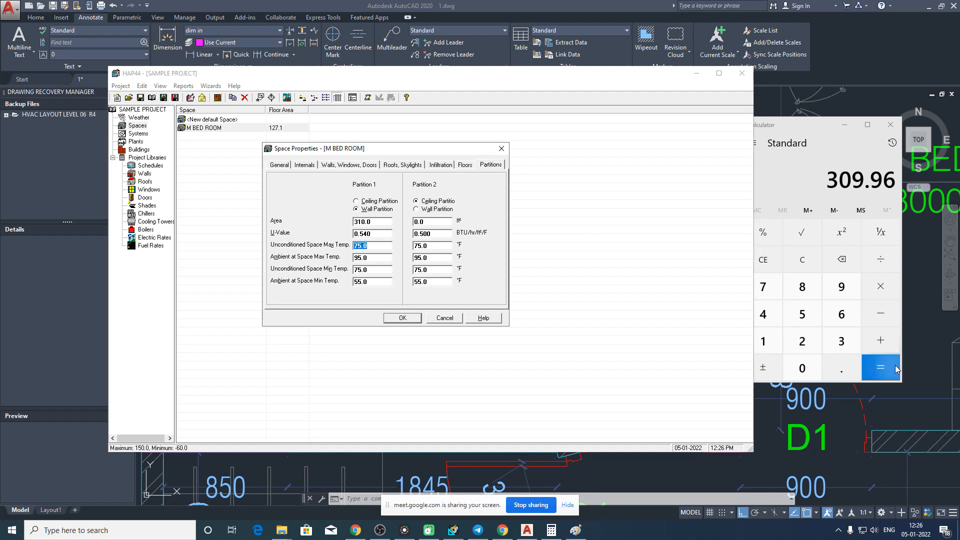
type("90")
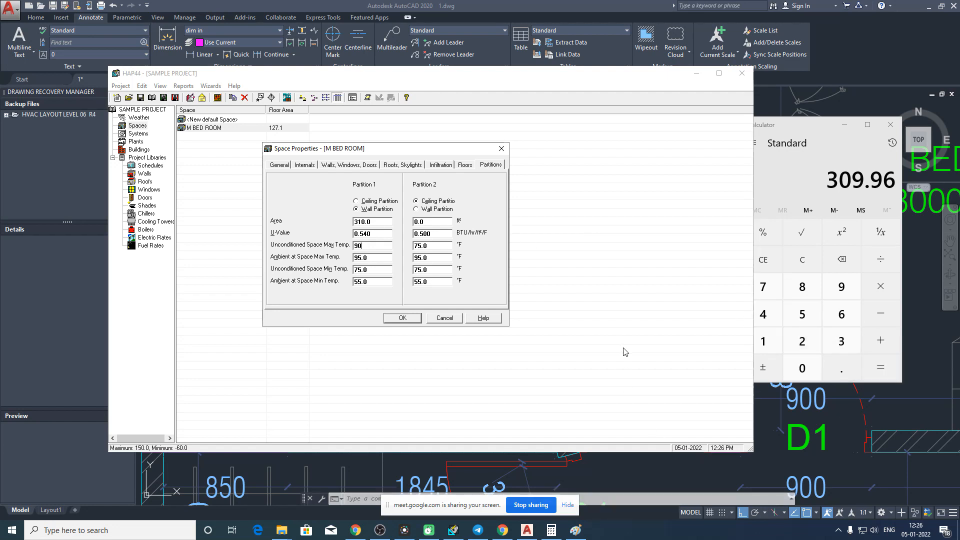
key("Tab")
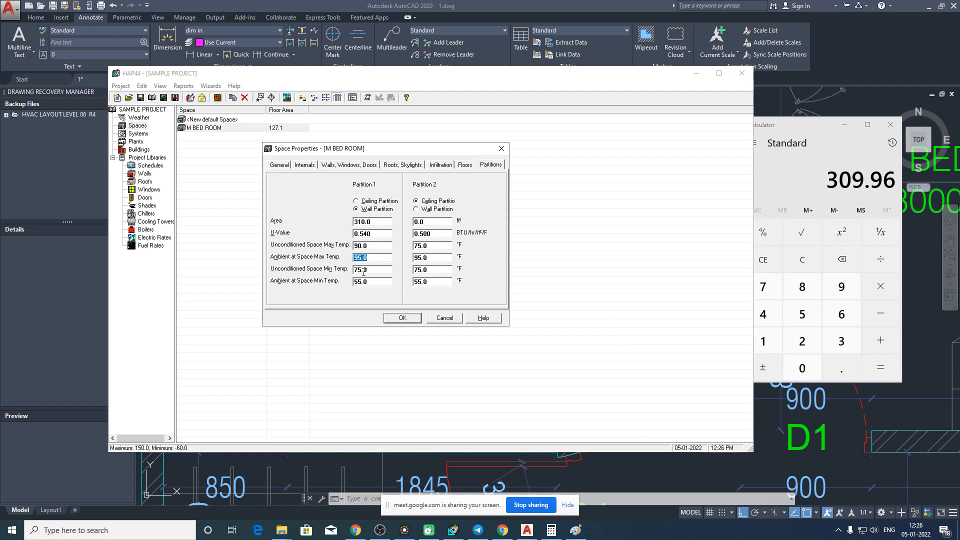
key("Tab")
type("80")
key("Tab")
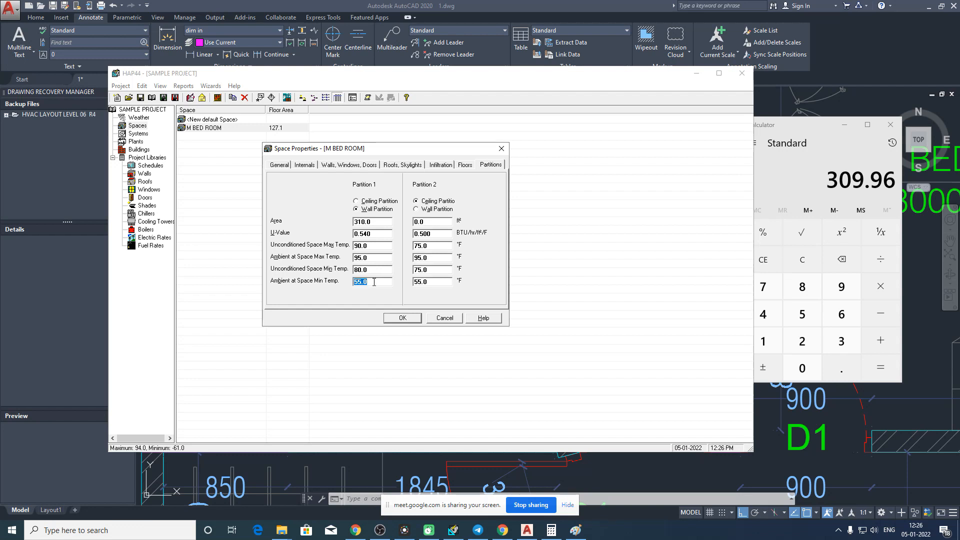
type("85")
left_click(403, 321)
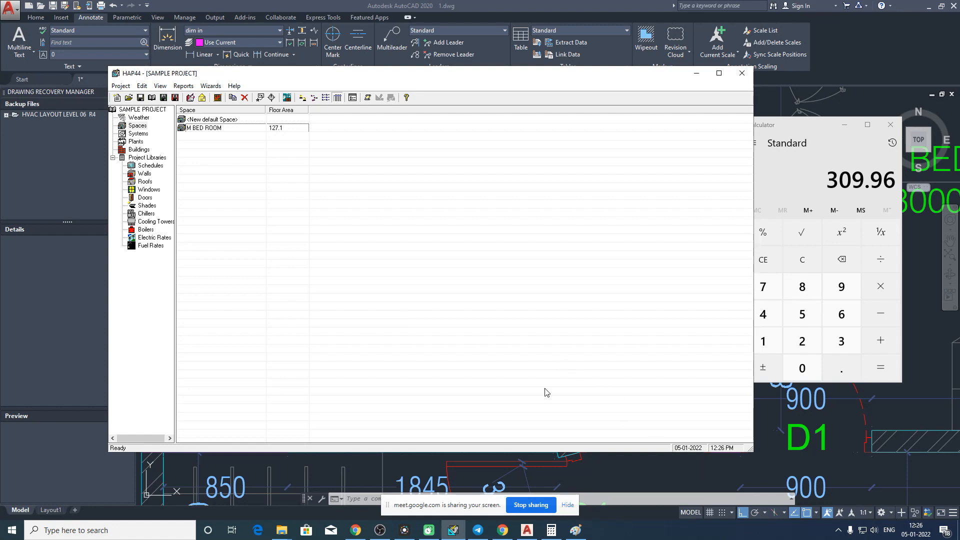
- Duplicate the M BED ROOM space and name the copy bed room 2
right_click(205, 131)
left_click(229, 135)
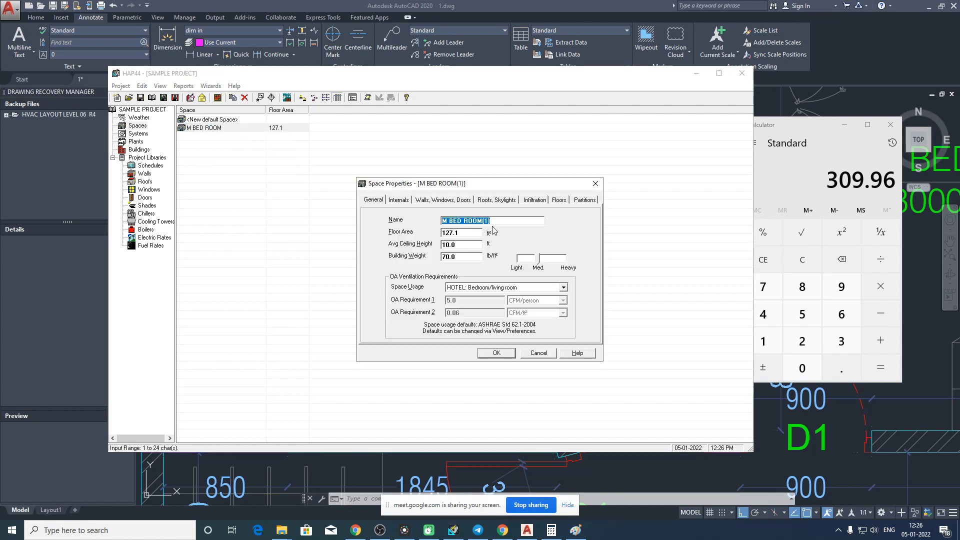
type("bED")
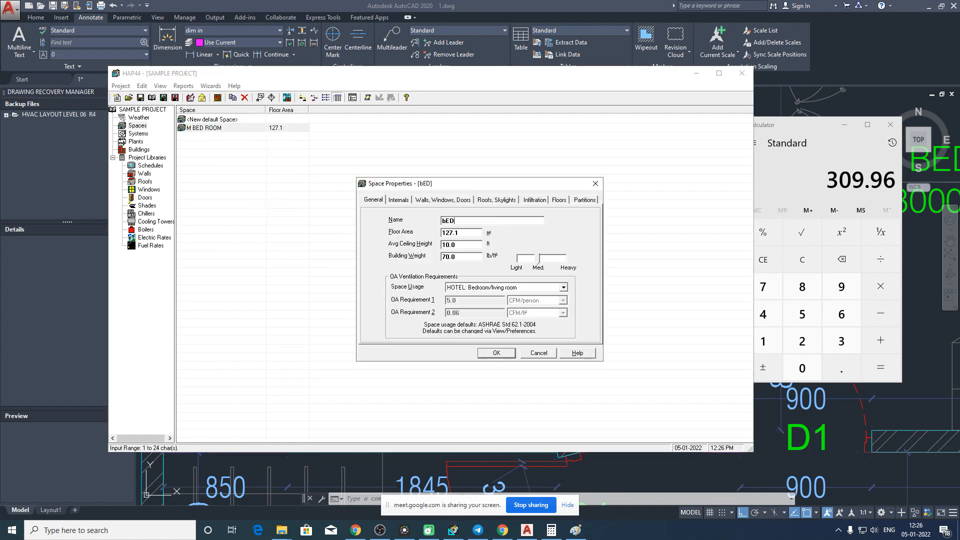
key("BackSpace")
key("BackSpace")
key("BackSpace")
type("bed room 2")
left_click(468, 232)
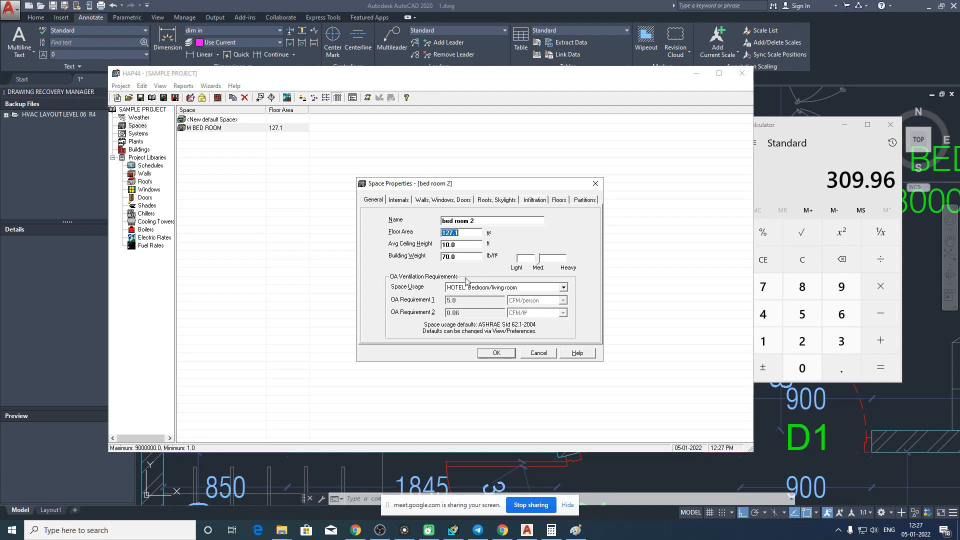
- Review bed room 2's copied data from internals through partitions, save the space and return to the AutoCAD floor plan
left_click(399, 201)
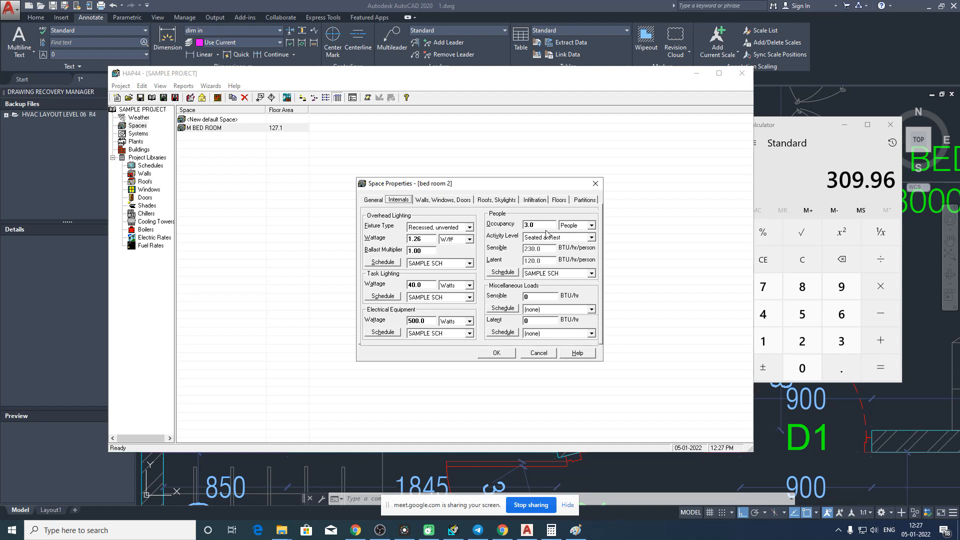
left_click(451, 201)
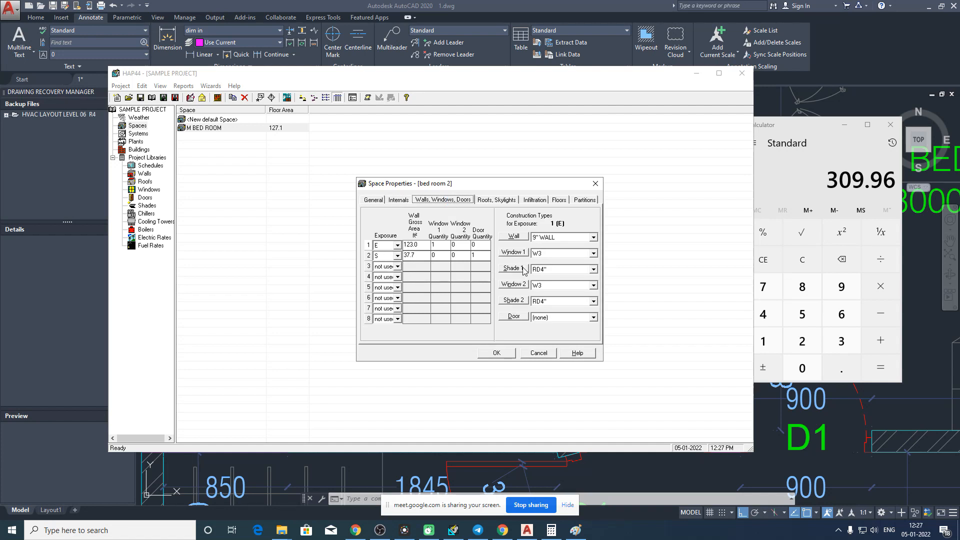
left_click(494, 201)
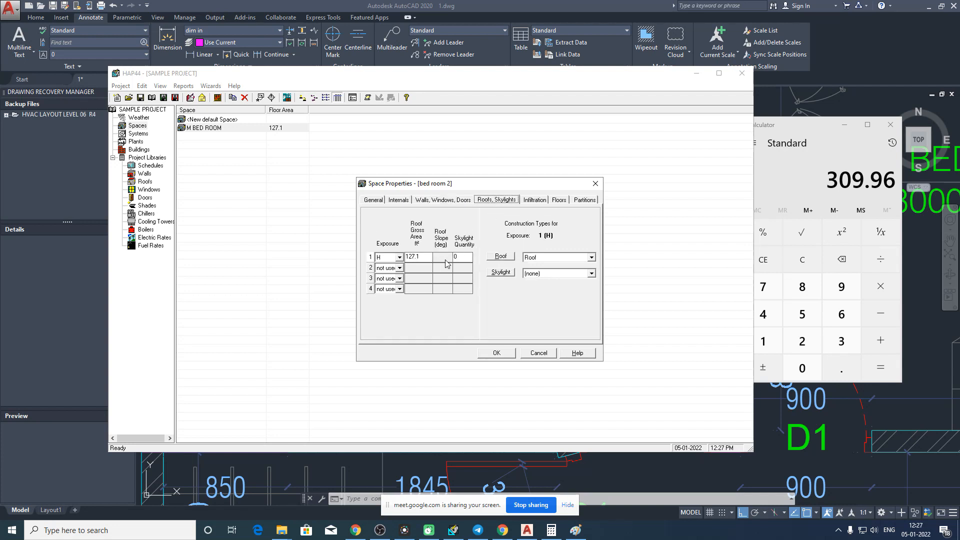
left_click(543, 200)
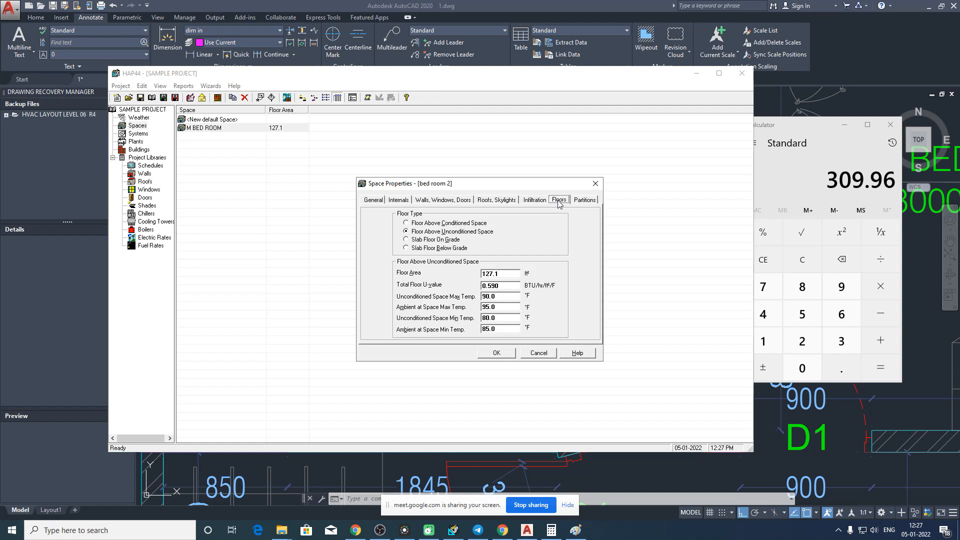
left_click(559, 201)
left_click(585, 201)
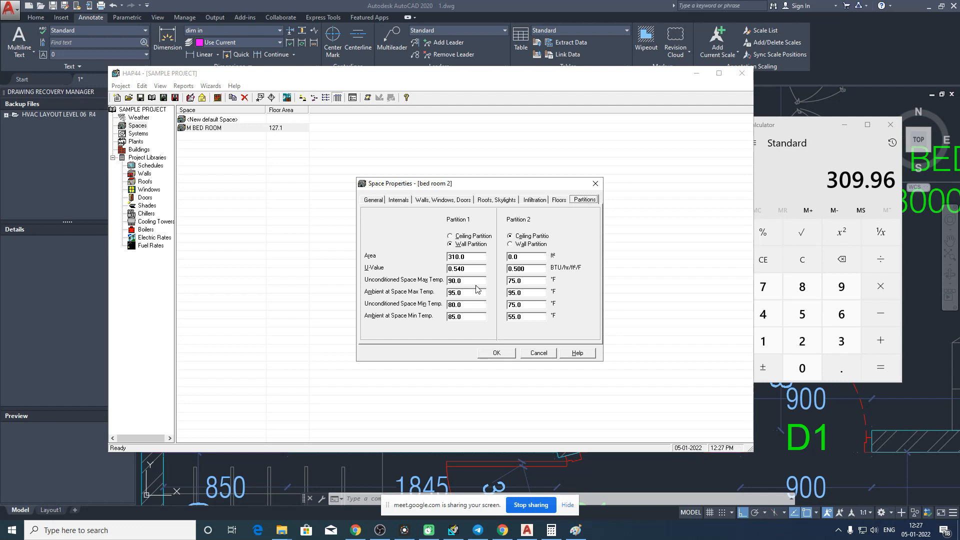
left_click(497, 353)
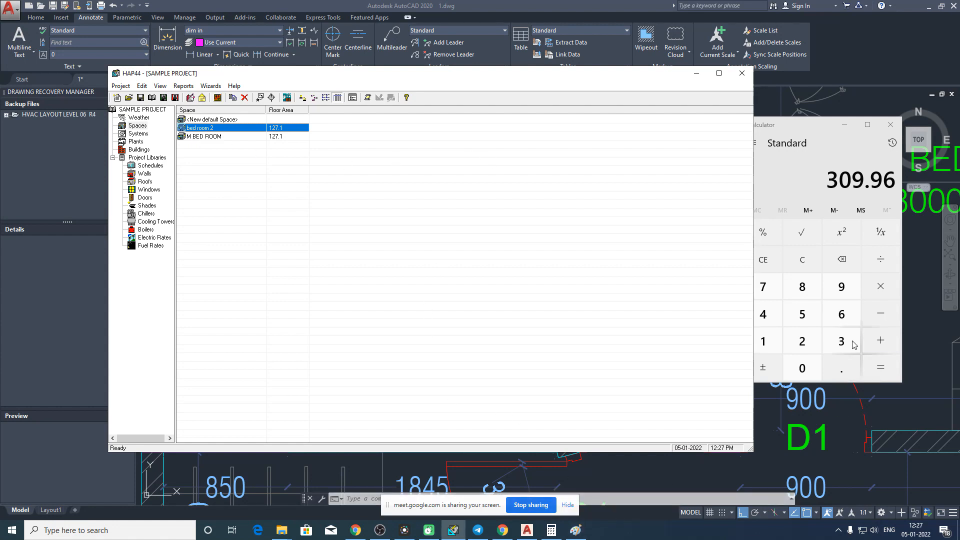
left_click(453, 530)
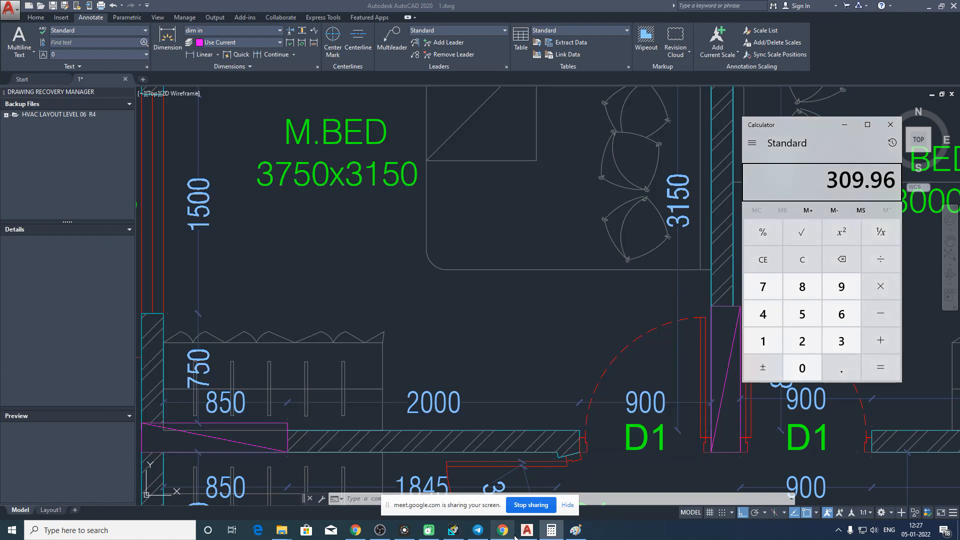